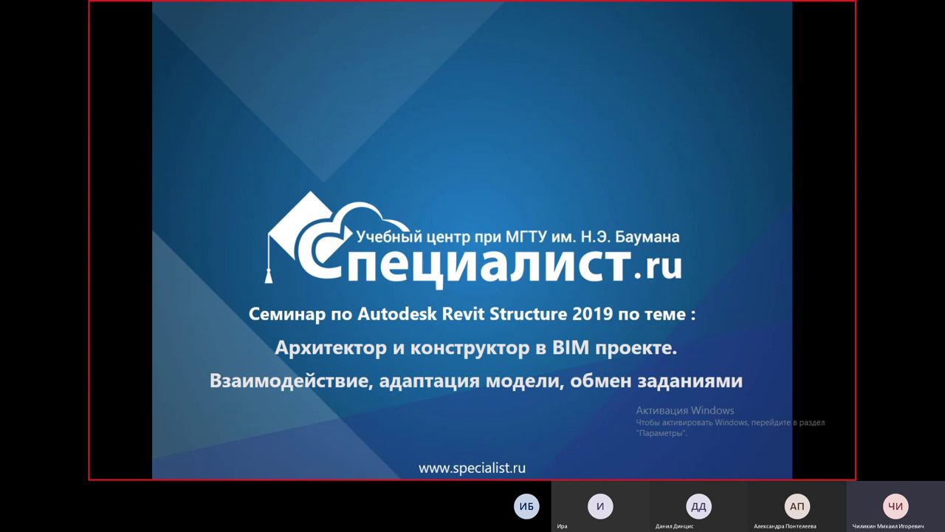
# Step: Advance past the instructor and training-centre slides to slide 4, on deriving the structure
pyautogui.press('Right')
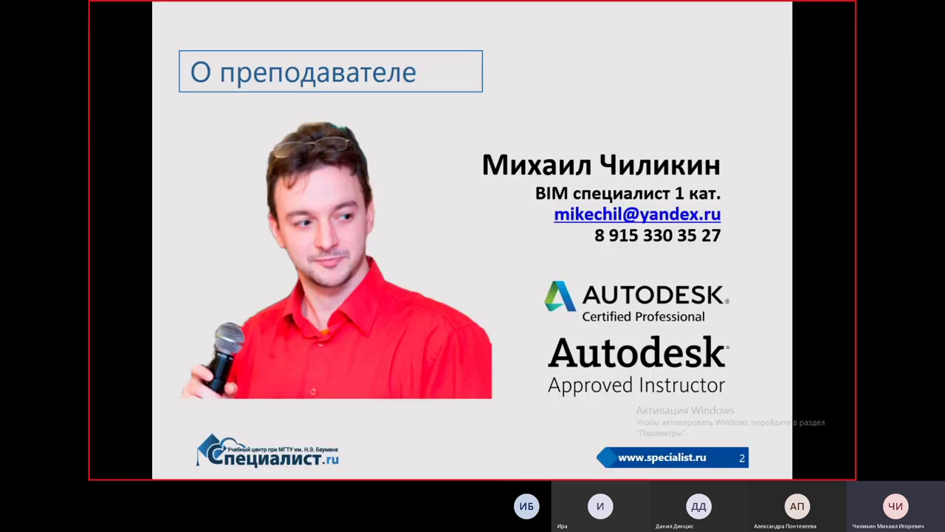
pyautogui.press('Right')
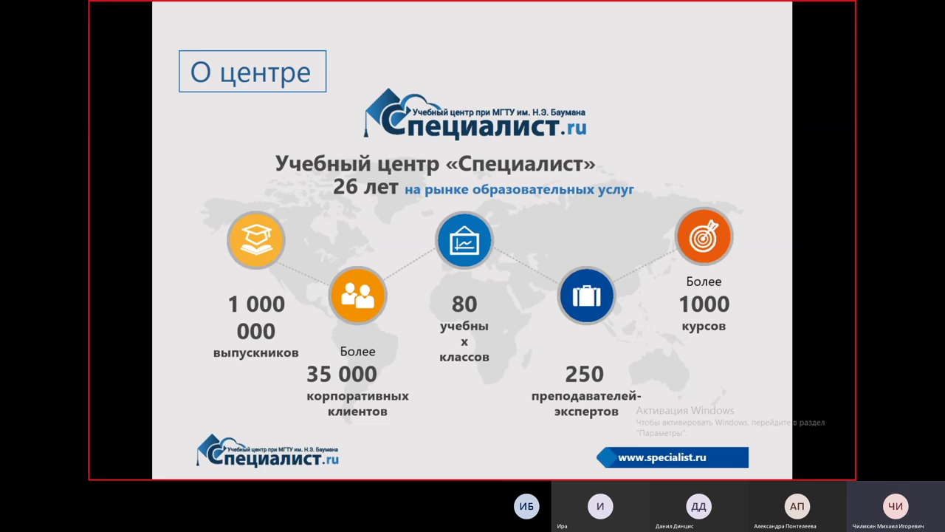
pyautogui.press('Right')
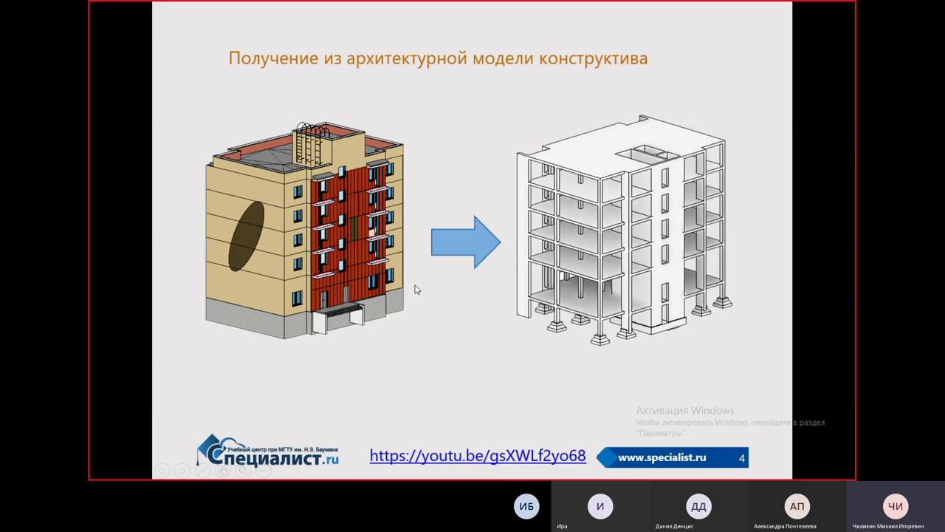
# Step: Go through the analytical-model, collaboration and course slides, end the show and minimize PowerPoint
pyautogui.click(468, 180)
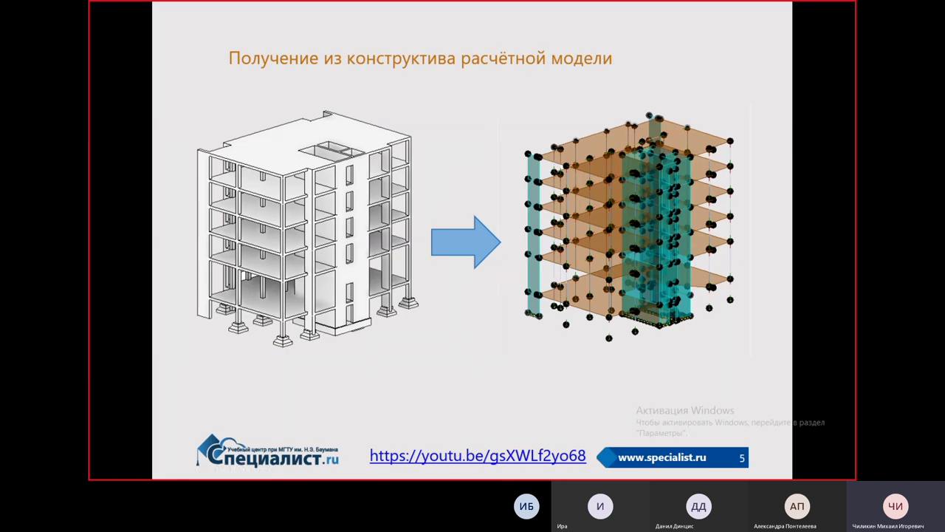
pyautogui.click(463, 167)
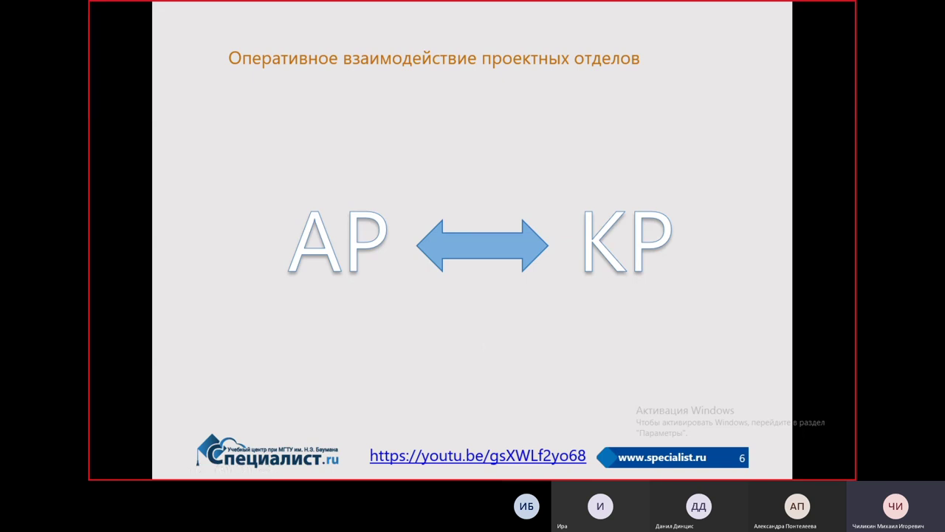
pyautogui.press('Right')
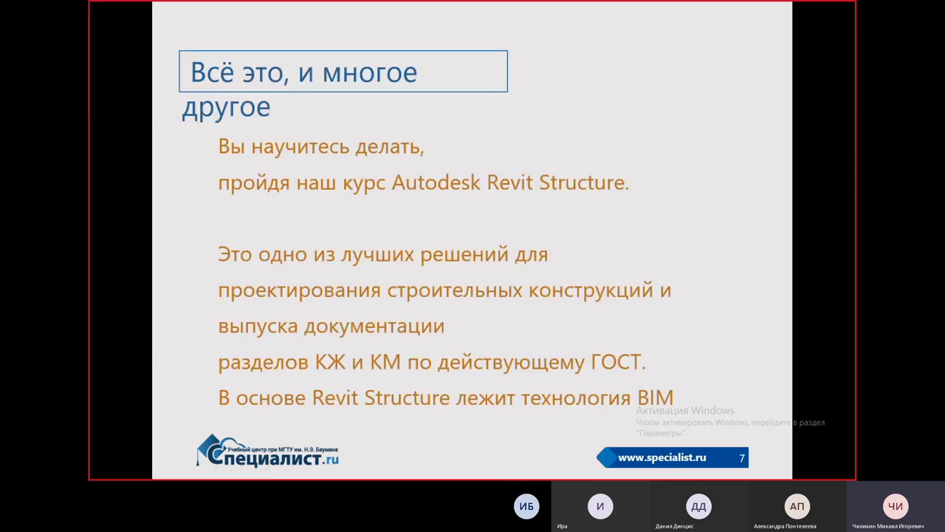
pyautogui.press('Escape')
pyautogui.click(800, 9)
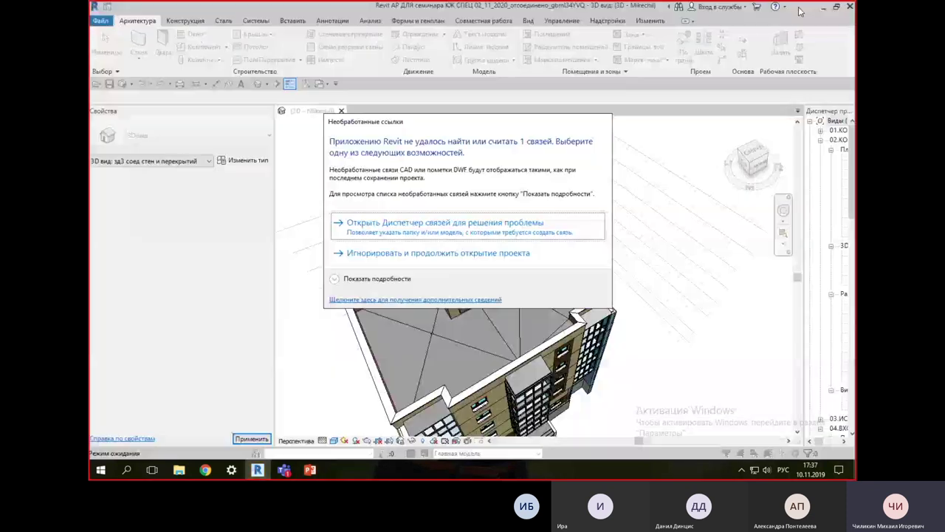
# Step: Ignore the missing link, orbit the 3D model, widen the Project Browser and open 2_эт.координация
pyautogui.click(433, 253)
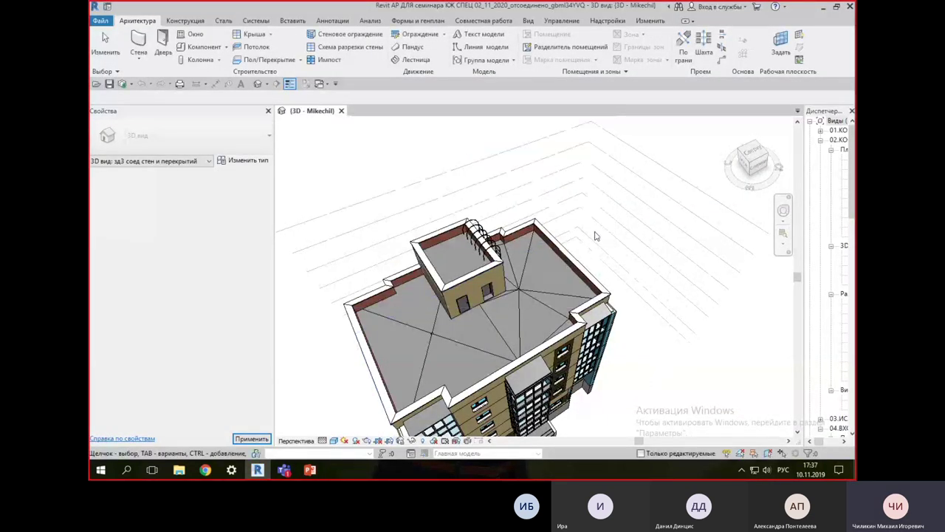
pyautogui.moveTo(631, 362)
pyautogui.keyDown('shift'); pyautogui.mouseDown(button='middle')
pyautogui.moveTo(648, 362)
pyautogui.moveTo(601, 299)
pyautogui.moveTo(649, 266)
pyautogui.mouseUp(button='middle'); pyautogui.keyUp('shift')
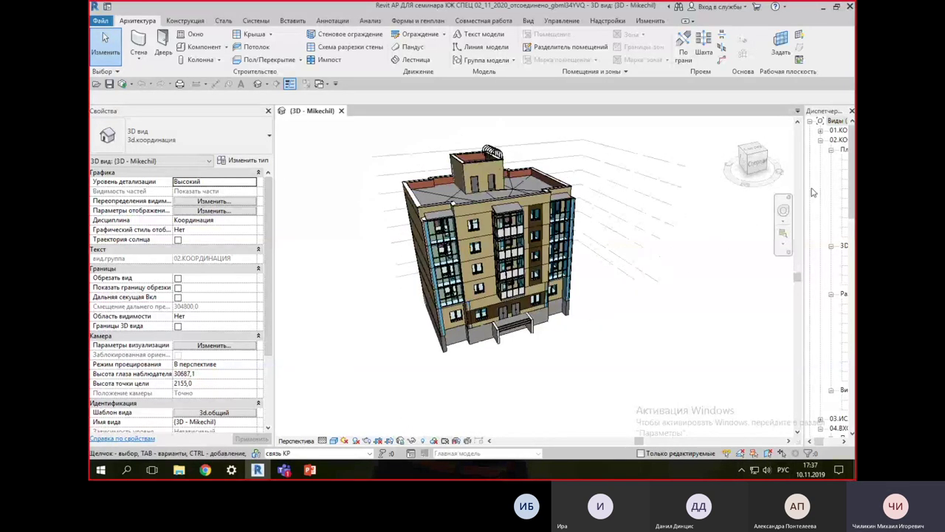
pyautogui.moveTo(803, 184); pyautogui.dragTo(663, 198)
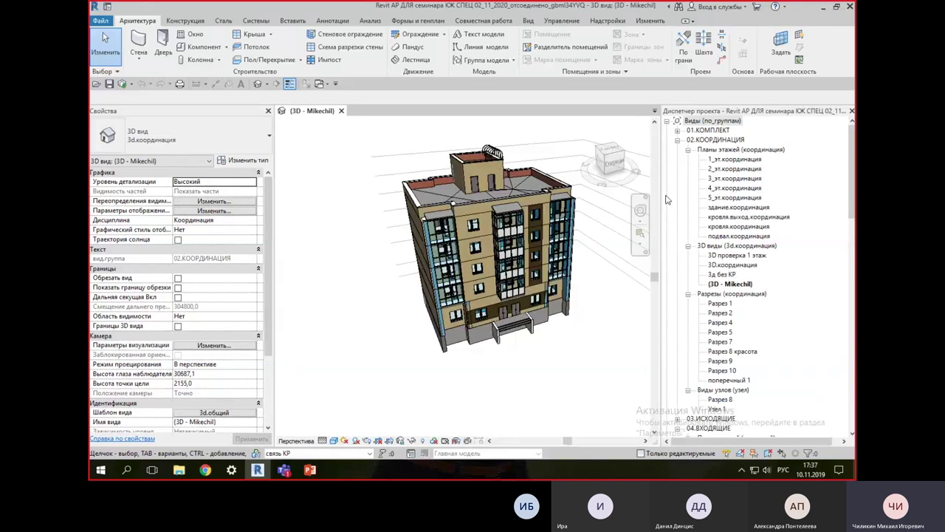
pyautogui.moveTo(553, 383)
pyautogui.keyDown('shift'); pyautogui.mouseDown(button='middle')
pyautogui.moveTo(572, 370)
pyautogui.moveTo(551, 370)
pyautogui.mouseUp(button='middle'); pyautogui.keyUp('shift')
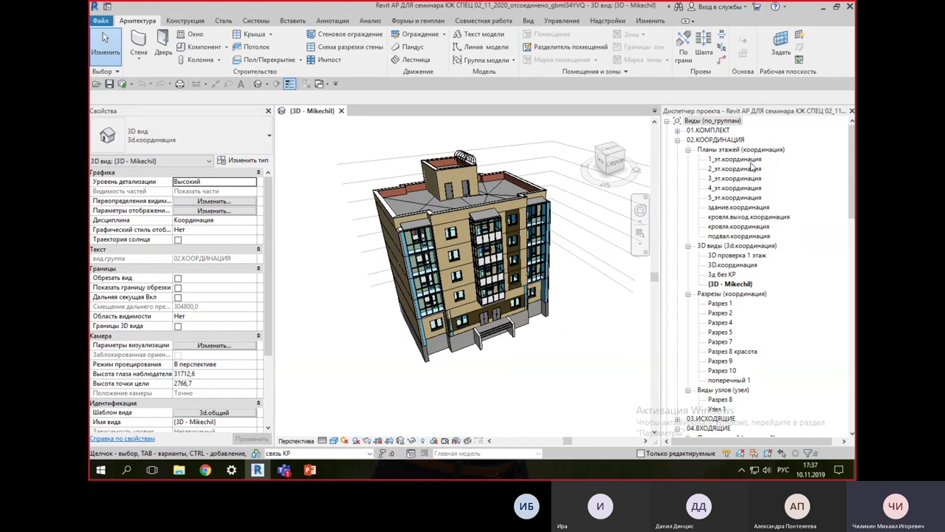
pyautogui.doubleClick(750, 169)
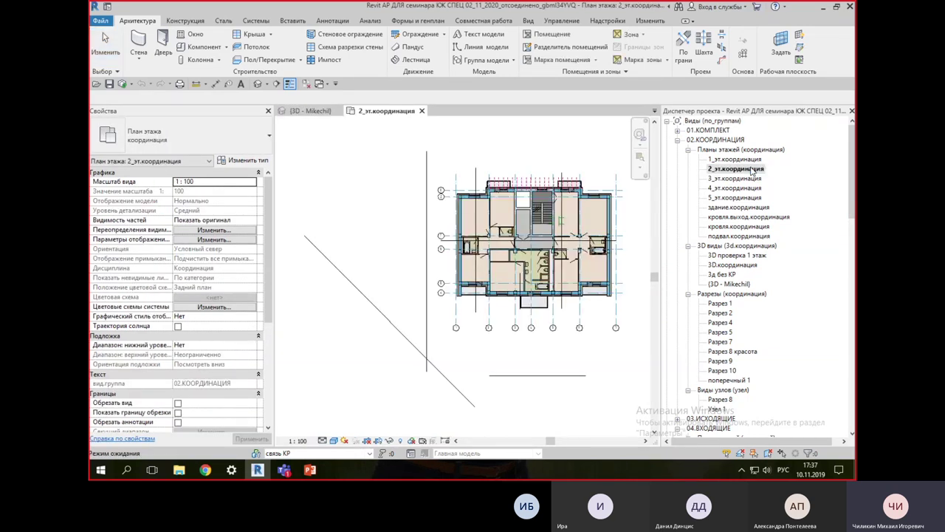
pyautogui.scroll(5, 552, 194)
pyautogui.scroll(5, 546, 189)
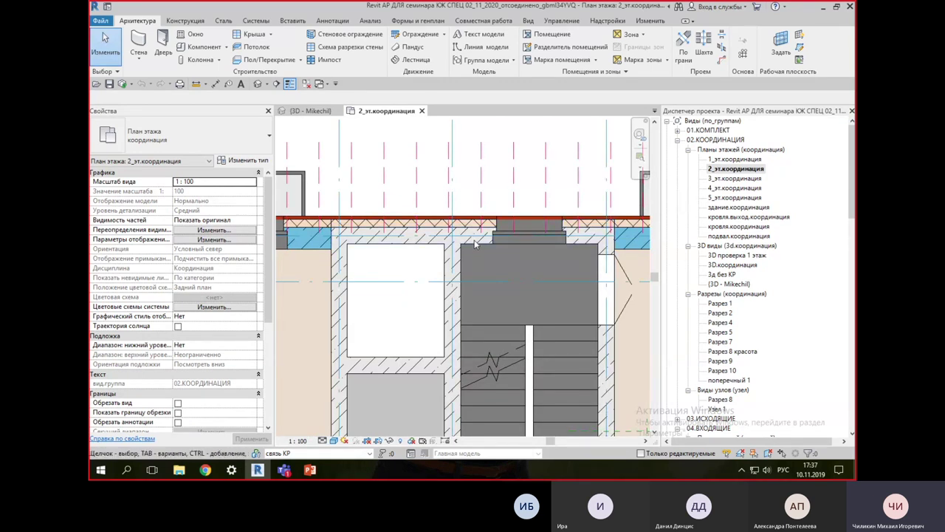
pyautogui.press('Tab')
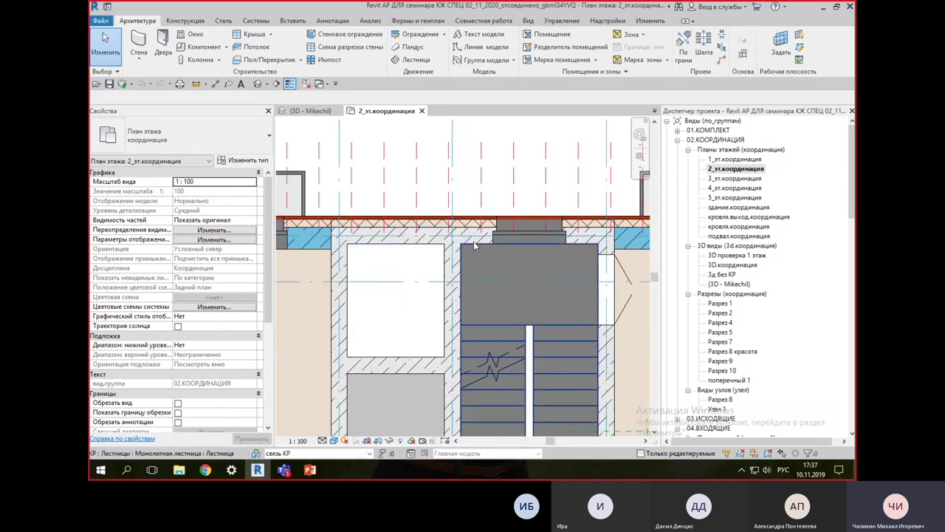
pyautogui.press('Tab')
pyautogui.click(615, 364)
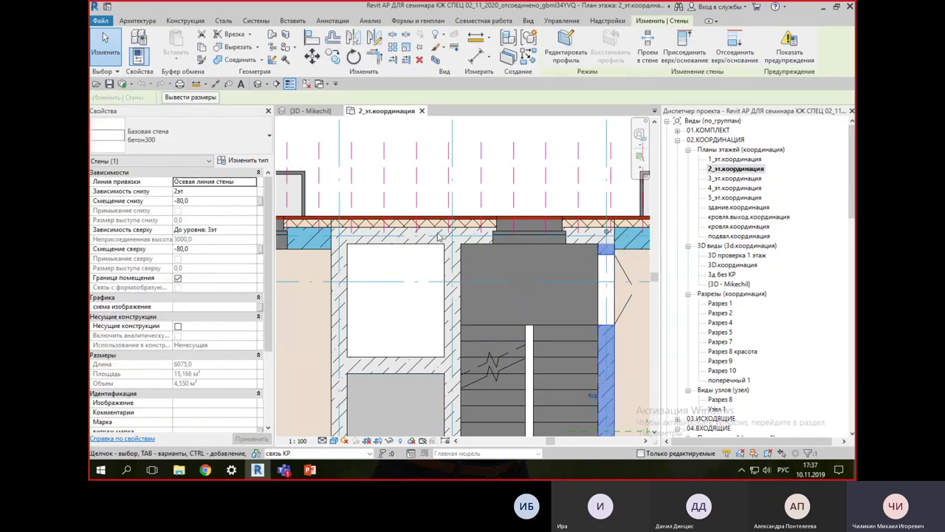
pyautogui.click(474, 240)
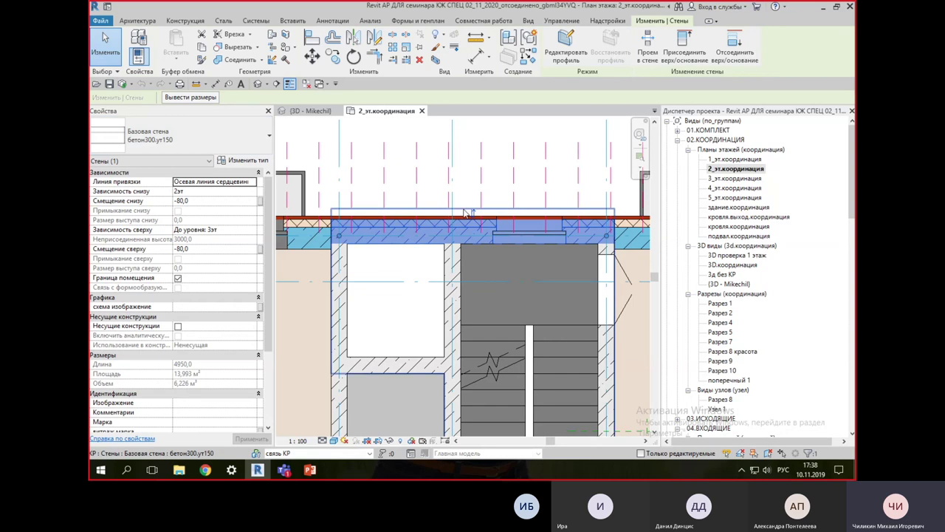
pyautogui.scroll(-2, 467, 209)
pyautogui.press('Escape')
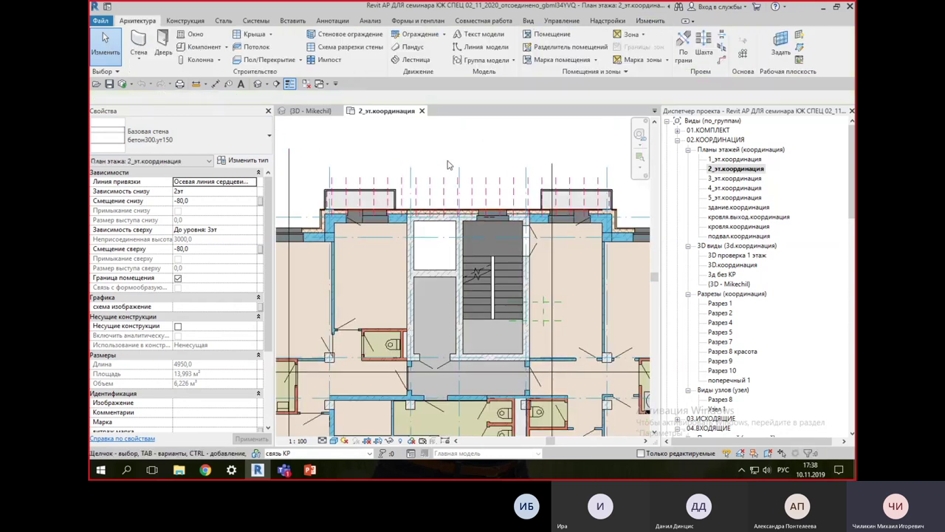
pyautogui.scroll(-2, 447, 165)
pyautogui.doubleClick(733, 285)
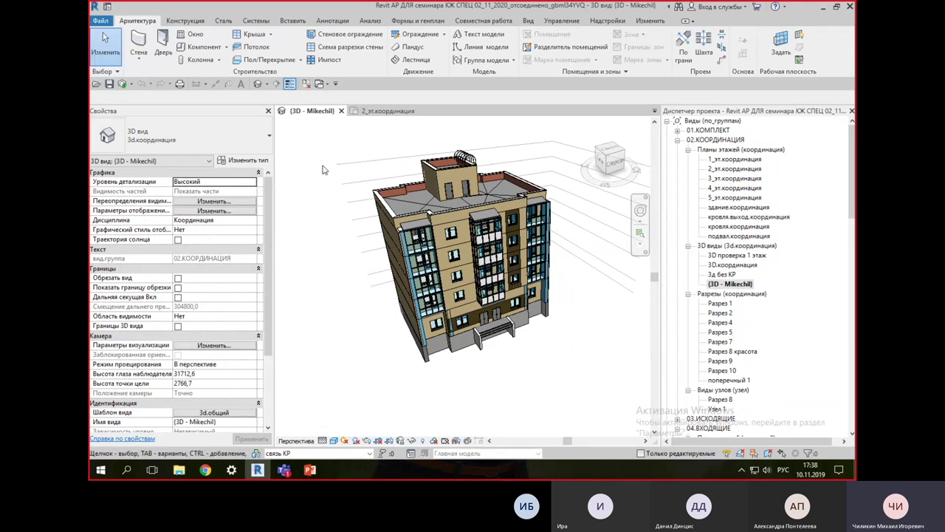
pyautogui.click(308, 86)
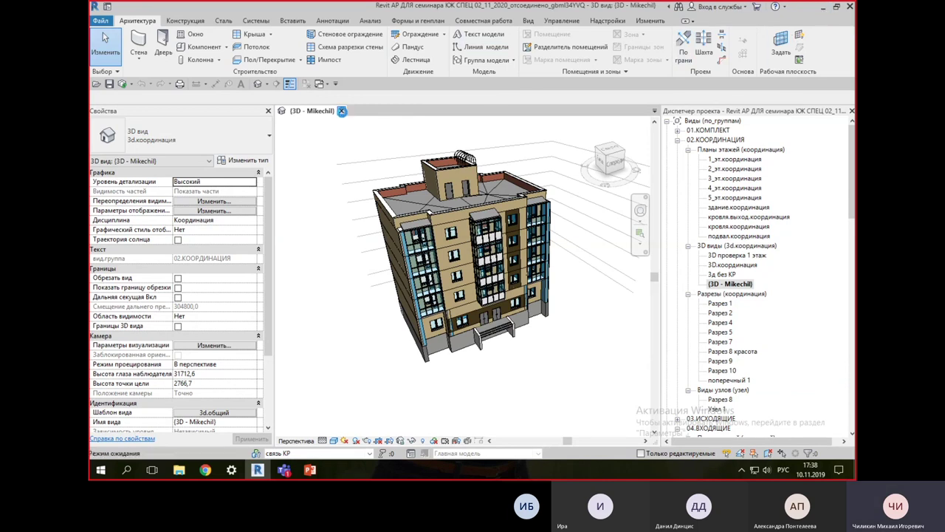
# Step: Close the architectural project without saving, relinquishing the borrowed elements
pyautogui.click(341, 110)
pyautogui.click(426, 245)
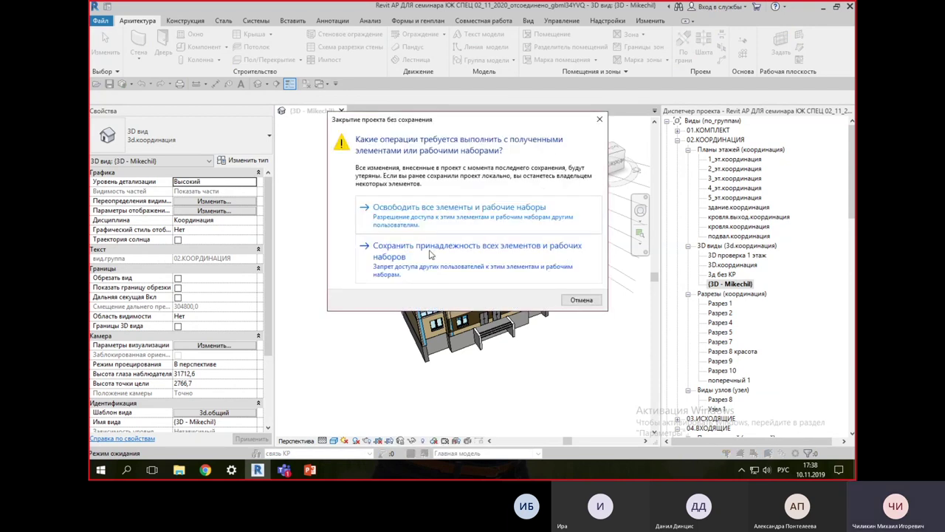
pyautogui.click(581, 299)
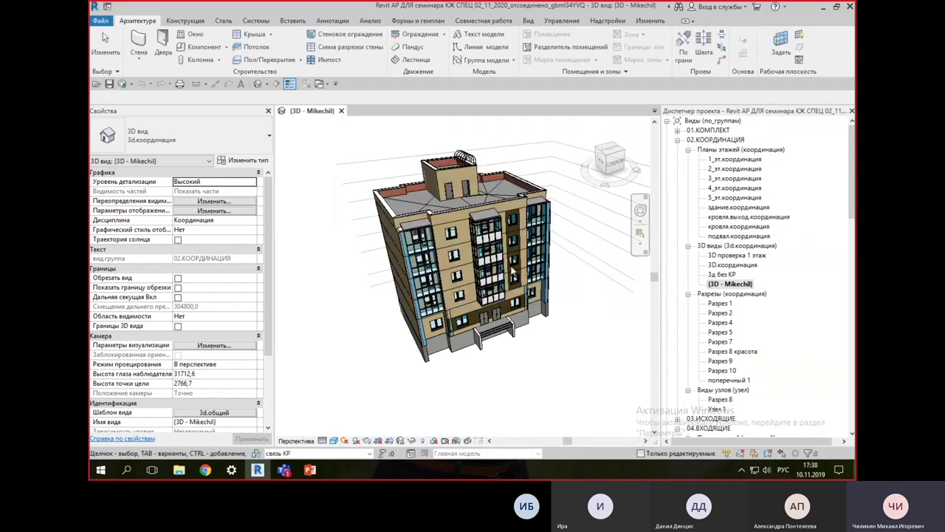
pyautogui.click(341, 110)
pyautogui.click(383, 242)
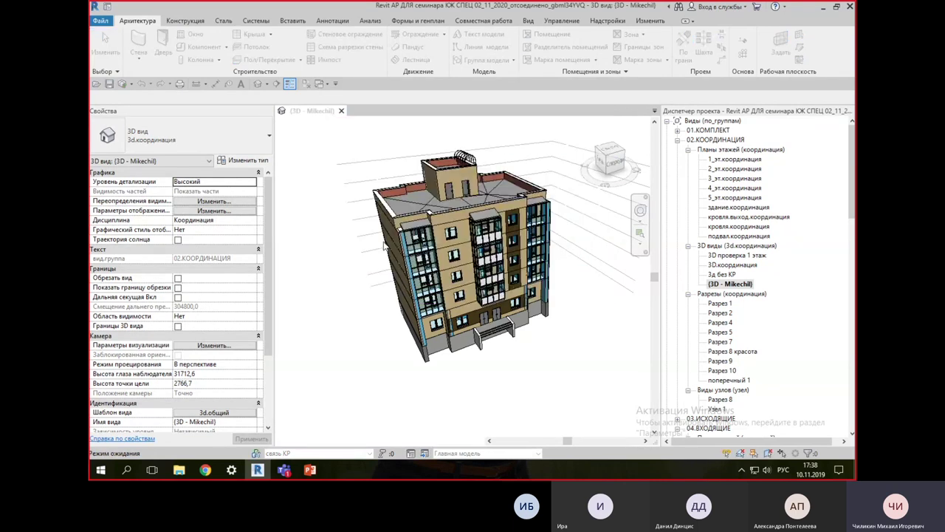
pyautogui.click(377, 269)
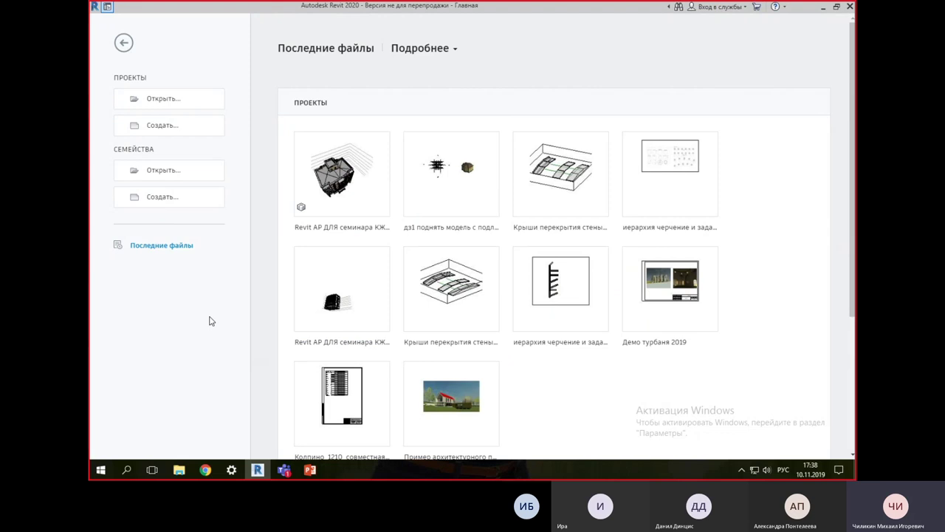
# Step: Create a new project from the Учебный_ADSK_ШаблонПроекта_КР_r2020_v1.6 template in the семинар АР - КР folder
pyautogui.click(163, 127)
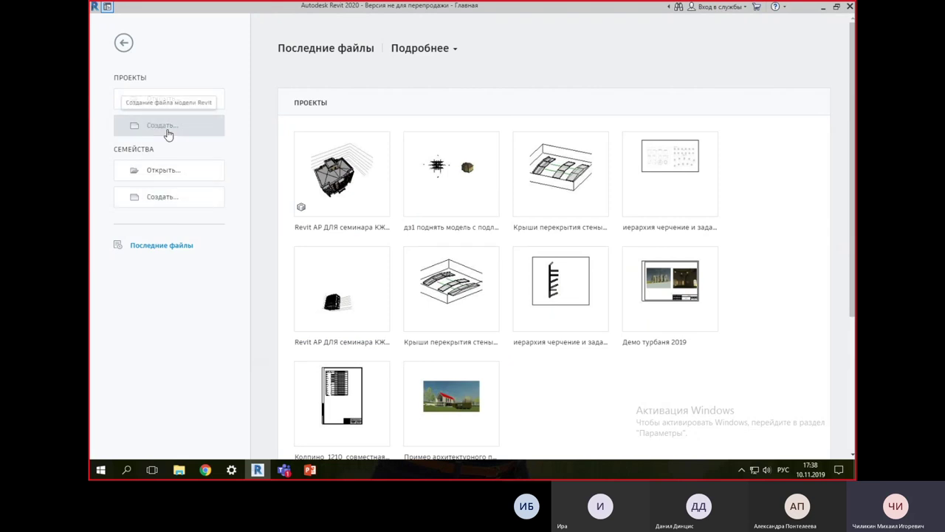
pyautogui.click(442, 142)
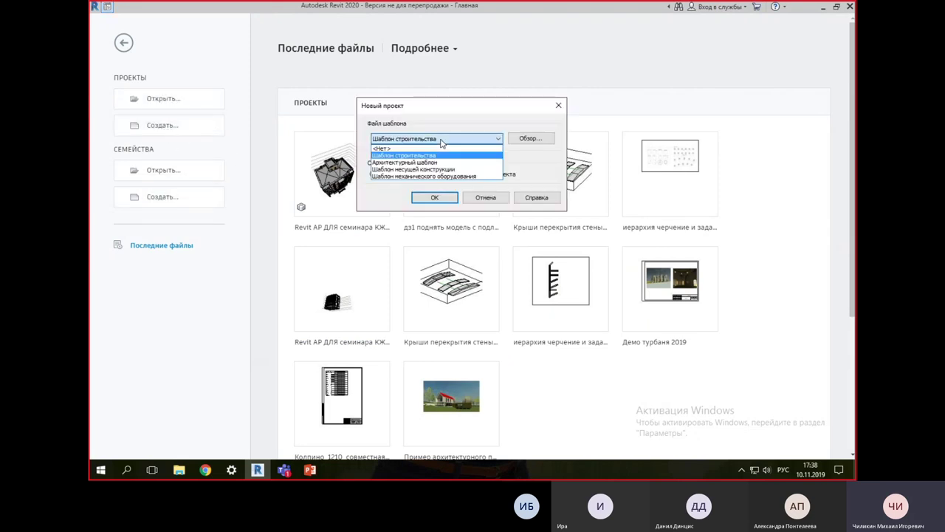
pyautogui.click(540, 140)
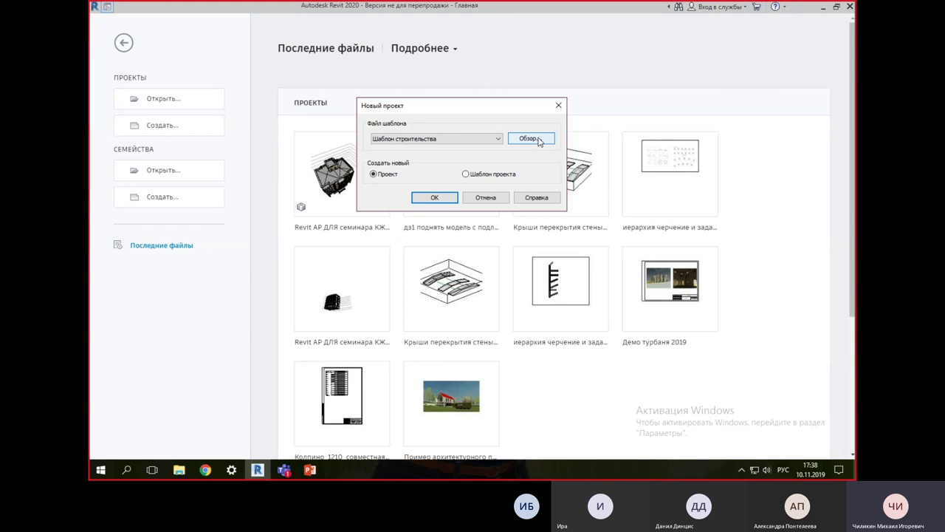
pyautogui.click(535, 141)
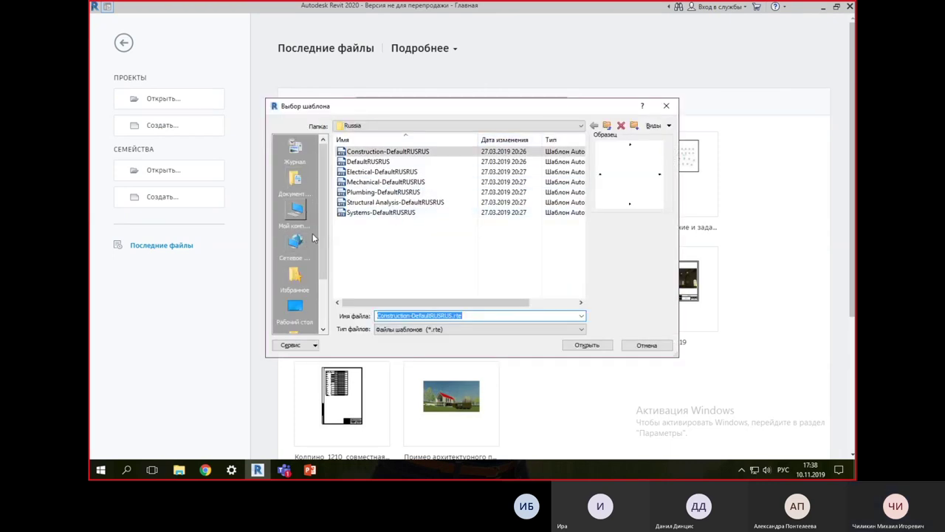
pyautogui.scroll(-1, 302, 251)
pyautogui.click(297, 276)
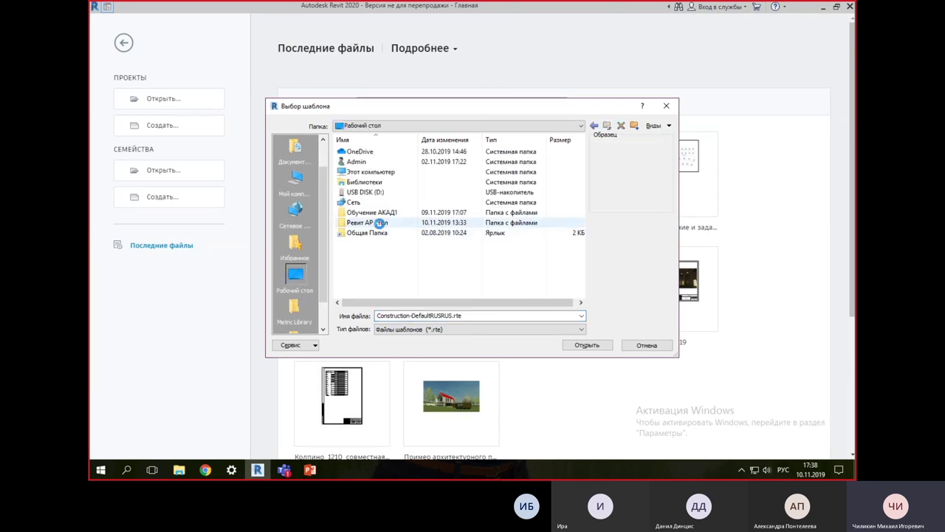
pyautogui.doubleClick(380, 222)
pyautogui.doubleClick(378, 177)
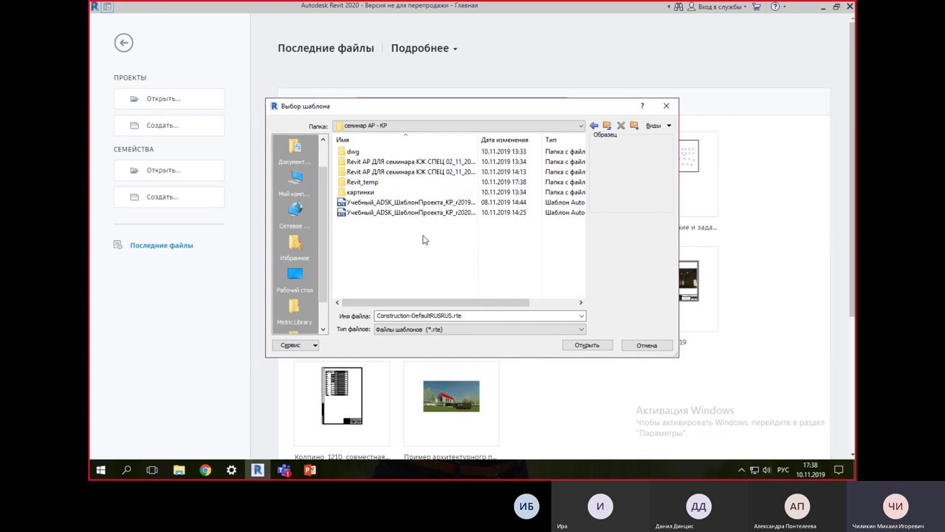
pyautogui.moveTo(542, 140); pyautogui.dragTo(541, 140)
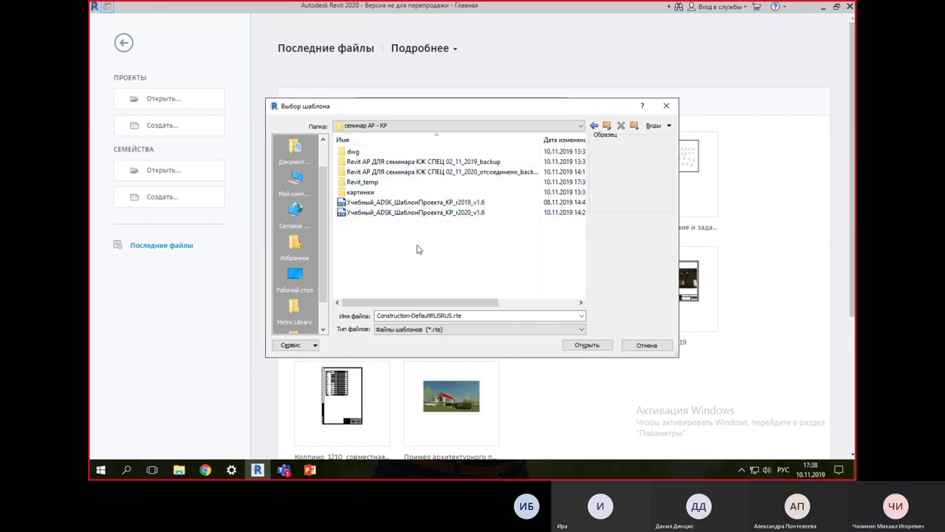
pyautogui.click(447, 212)
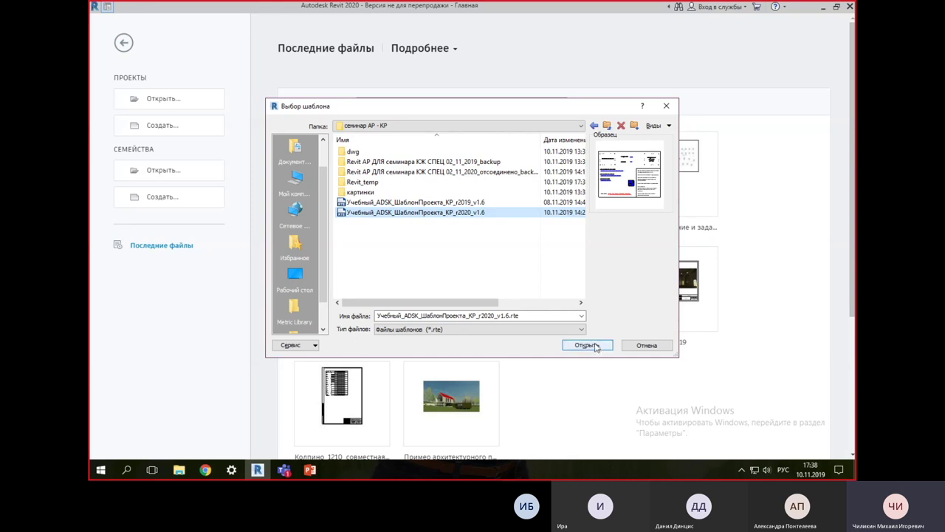
pyautogui.click(587, 345)
pyautogui.click(434, 199)
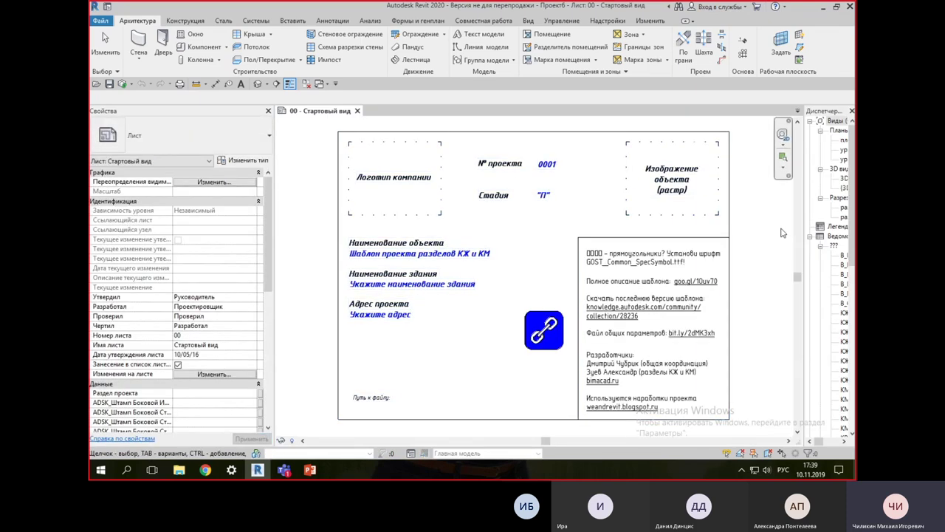
# Step: Widen the Project Browser and open the площадка structural plan with the template grid lines
pyautogui.moveTo(806, 275); pyautogui.dragTo(690, 275)
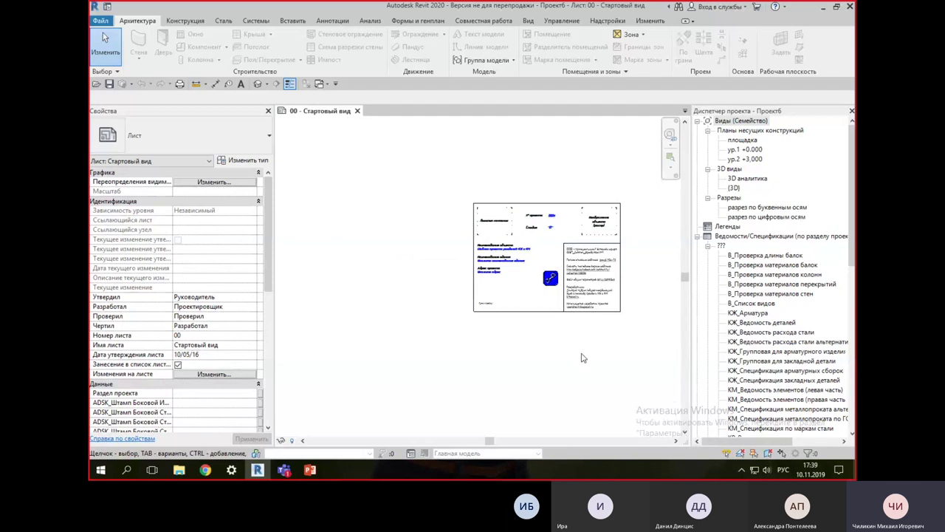
pyautogui.scroll(1, 546, 366)
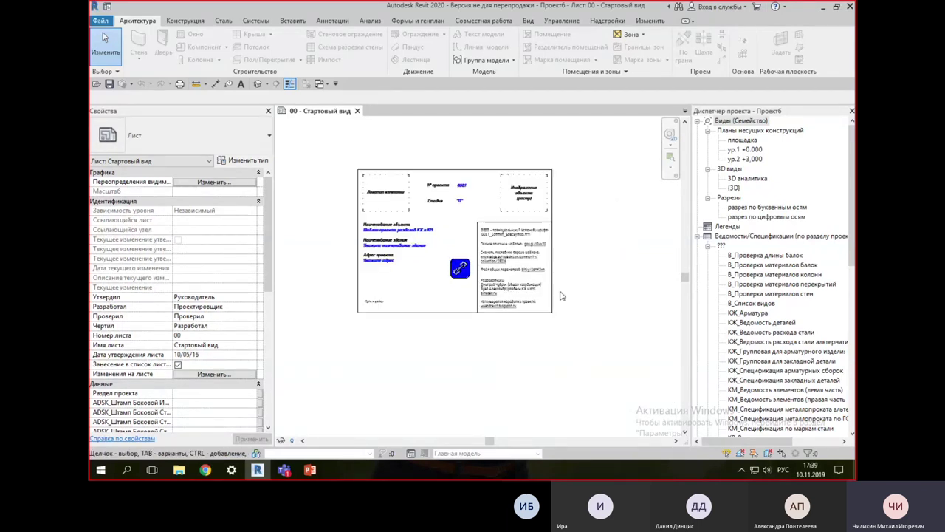
pyautogui.moveTo(689, 263); pyautogui.dragTo(659, 260)
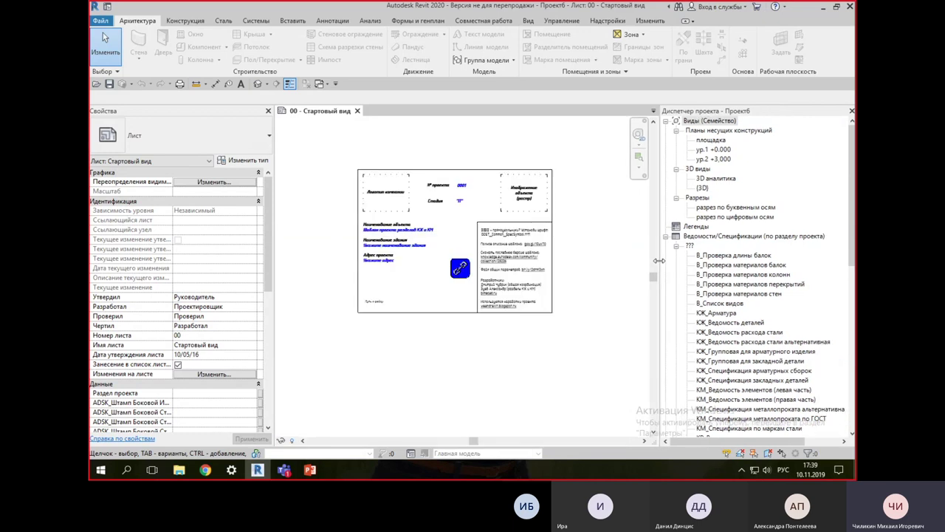
pyautogui.moveTo(852, 147); pyautogui.dragTo(852, 164)
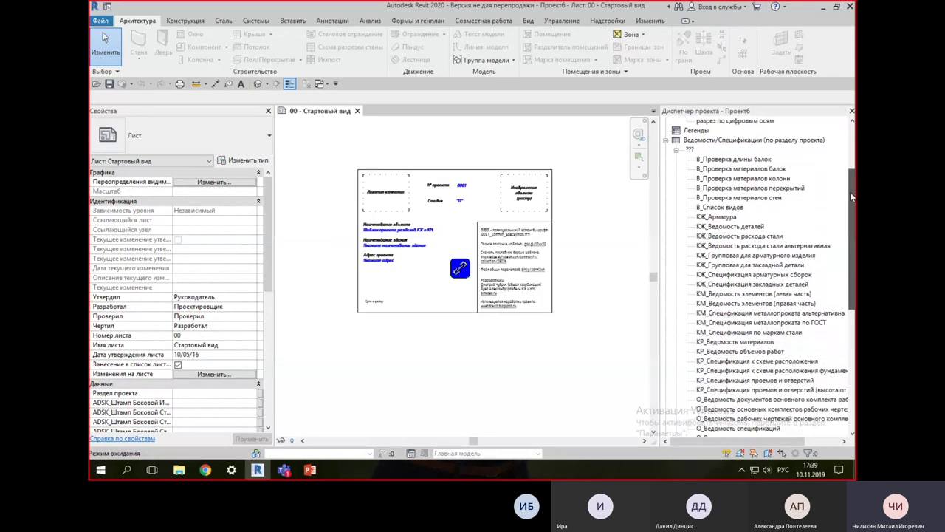
pyautogui.click(852, 164)
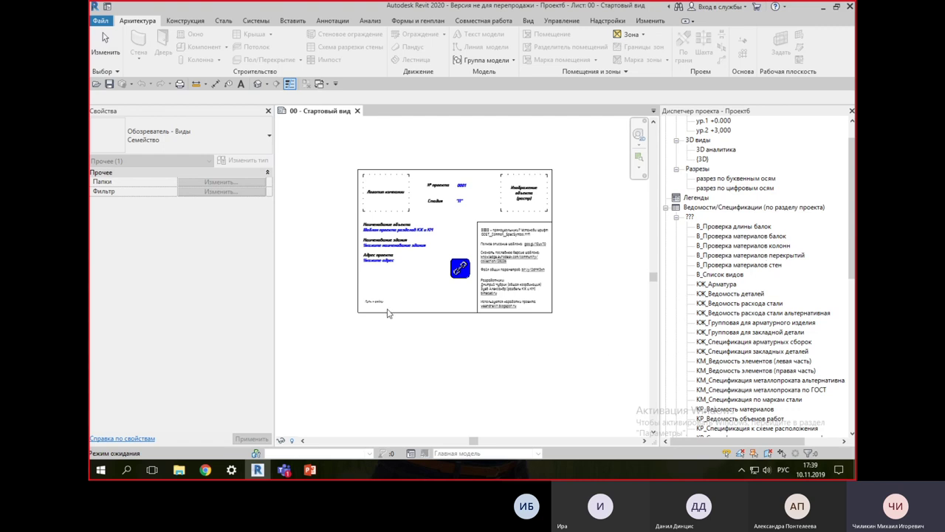
pyautogui.scroll(1, 473, 361)
pyautogui.moveTo(471, 354)
pyautogui.mouseDown(button='middle')
pyautogui.moveTo(497, 380)
pyautogui.moveTo(474, 395)
pyautogui.mouseUp(button='middle')
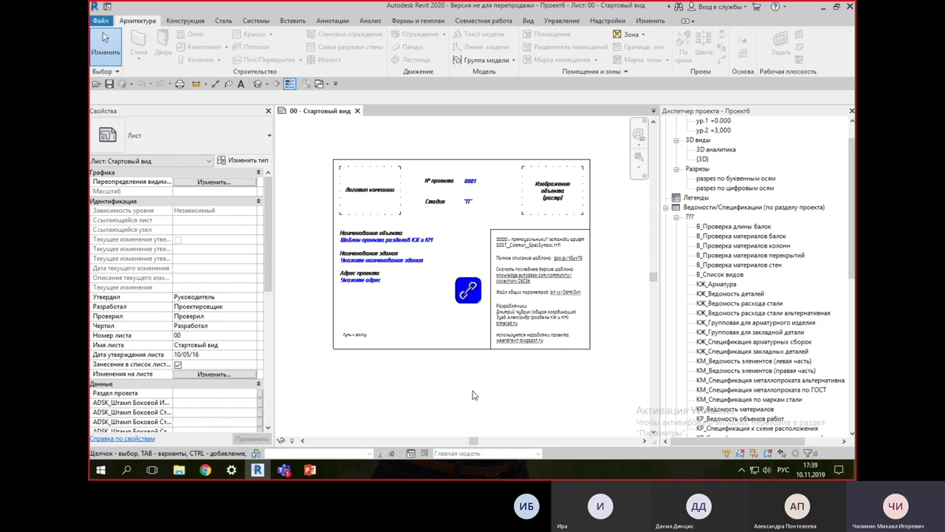
pyautogui.scroll(1, 752, 144)
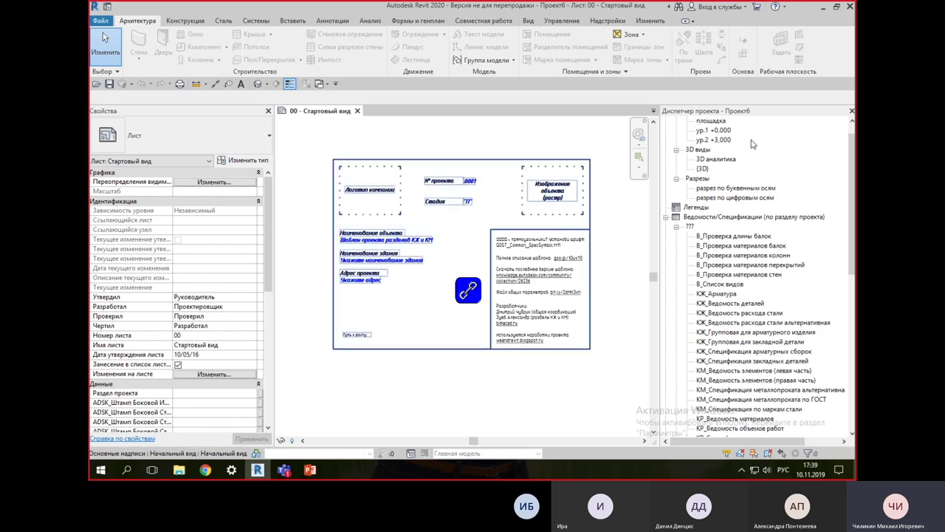
pyautogui.click(720, 122)
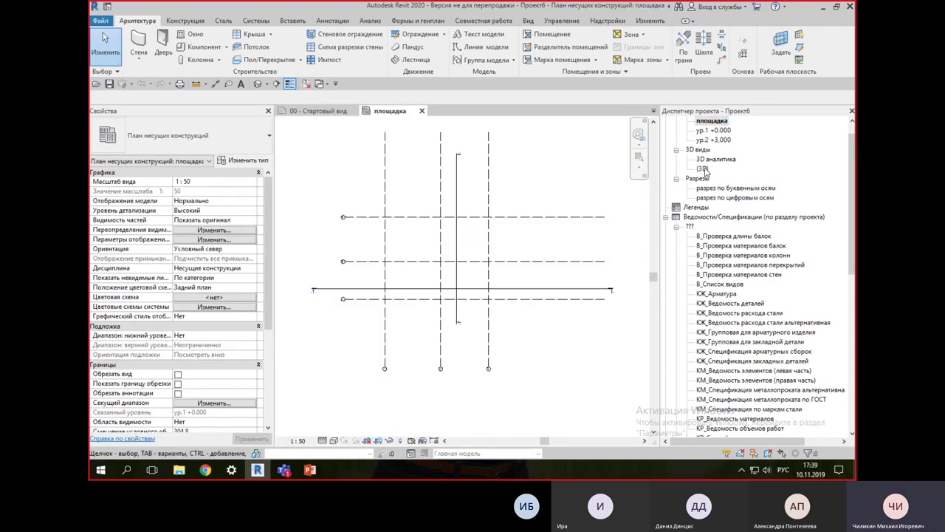
# Step: Open the {3D} view and set its Discipline to Координация
pyautogui.doubleClick(703, 170)
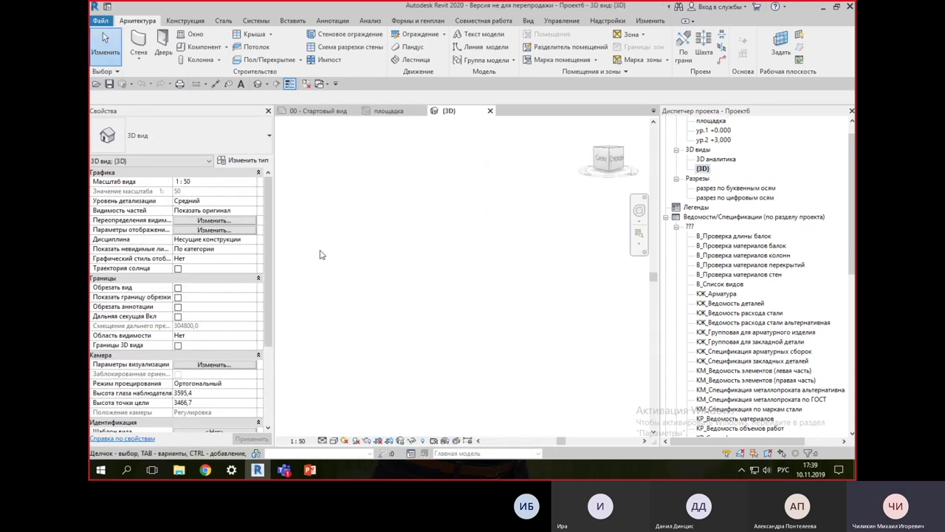
pyautogui.click(252, 240)
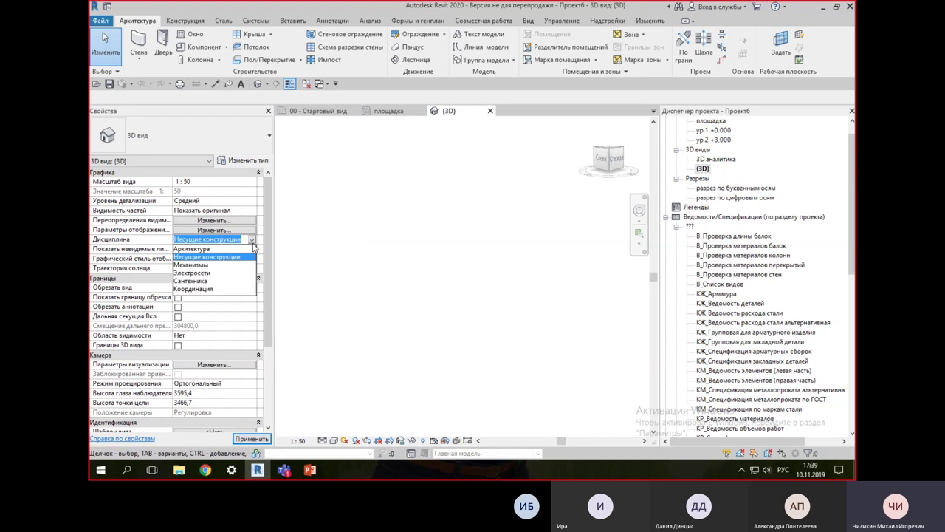
pyautogui.click(206, 288)
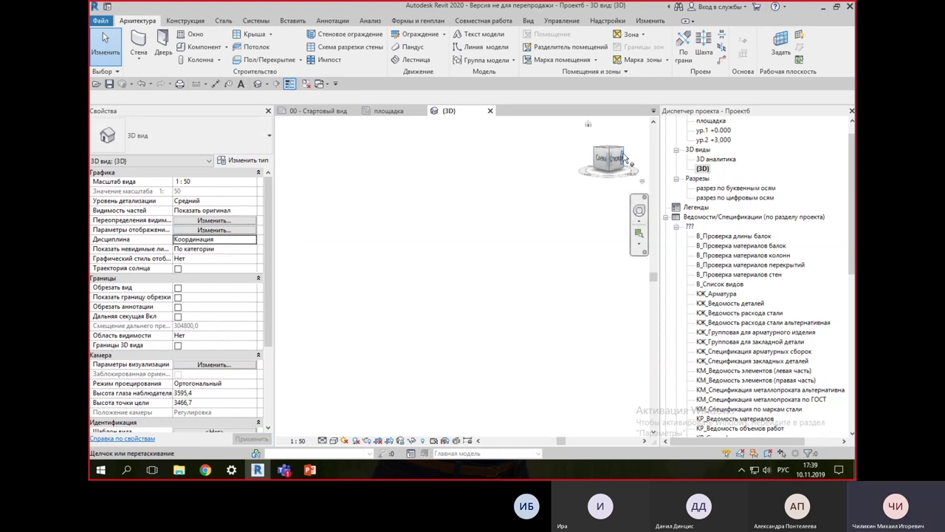
# Step: Return to the площадка plan and start Link Revit from the Insert tab
pyautogui.doubleClick(711, 122)
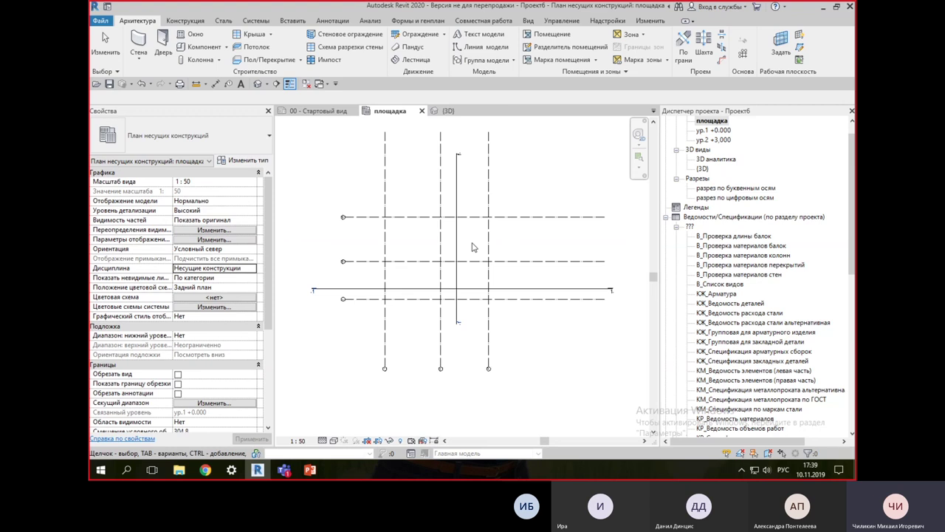
pyautogui.scroll(-2, 473, 248)
pyautogui.scroll(-1, 546, 326)
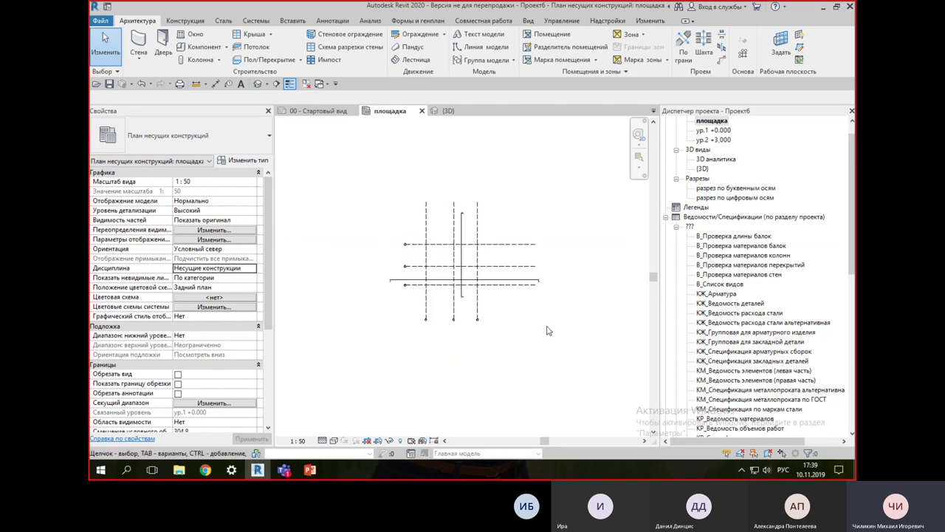
pyautogui.click(294, 22)
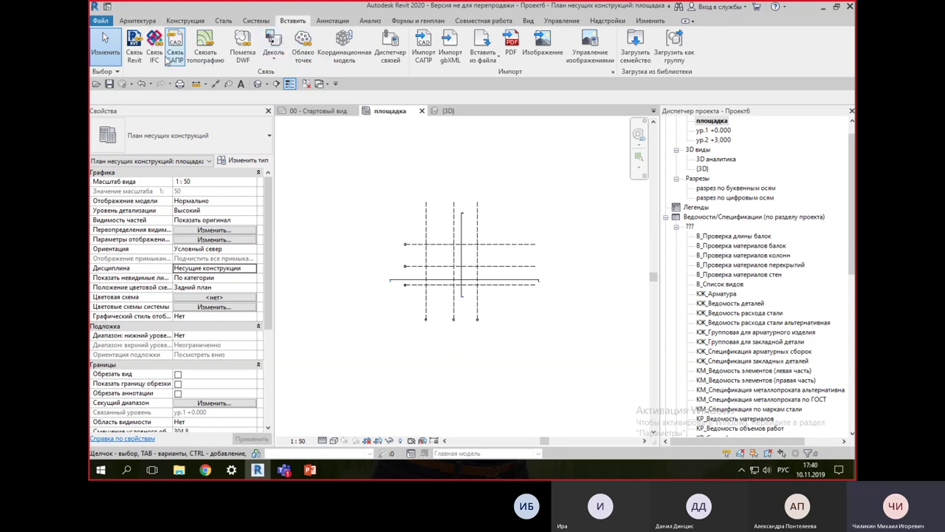
pyautogui.click(130, 51)
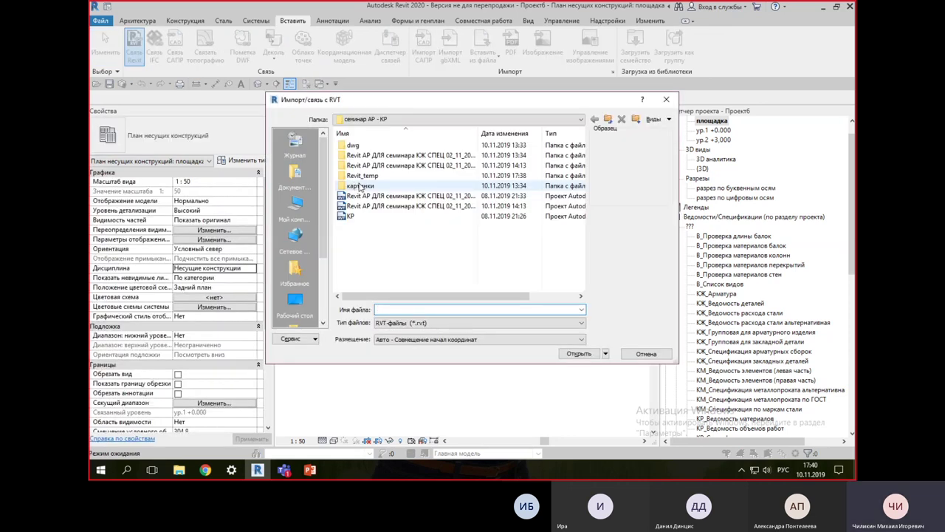
# Step: Link the detached architectural model '…отсоединено.rvt' into the площадка plan
pyautogui.moveTo(529, 133); pyautogui.dragTo(561, 133)
pyautogui.click(428, 207)
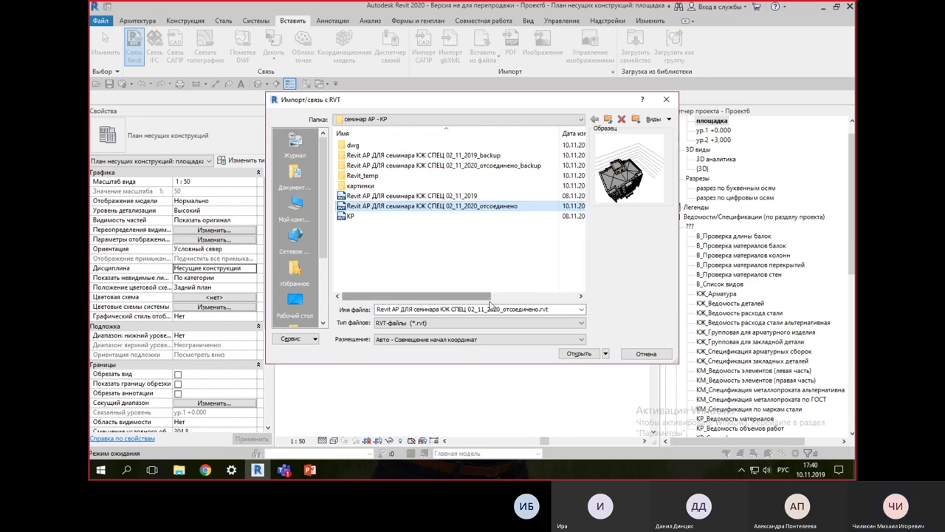
pyautogui.click(578, 354)
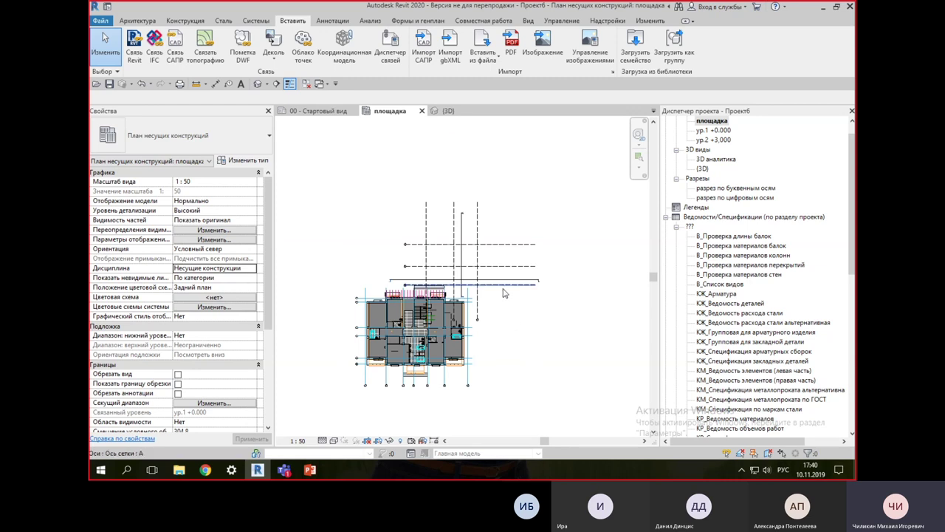
# Step: Delete the five template grid lines, two horizontal and three vertical
pyautogui.click(504, 292)
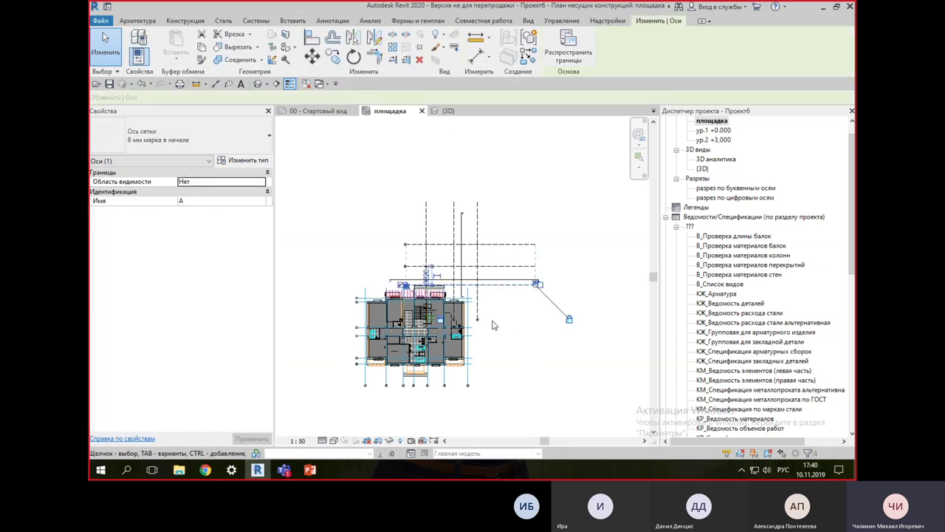
pyautogui.keyDown('ctrl'); pyautogui.click(516, 246); pyautogui.keyUp('ctrl')
pyautogui.keyDown('ctrl'); pyautogui.click(477, 220); pyautogui.keyUp('ctrl')
pyautogui.keyDown('ctrl'); pyautogui.click(454, 219); pyautogui.keyUp('ctrl')
pyautogui.keyDown('ctrl'); pyautogui.click(425, 216); pyautogui.keyUp('ctrl')
pyautogui.press('Delete')
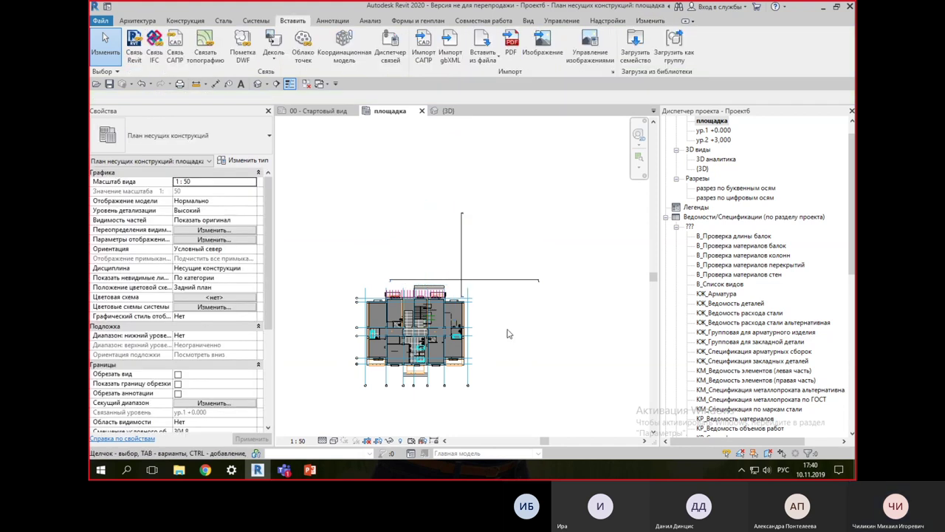
pyautogui.doubleClick(702, 169)
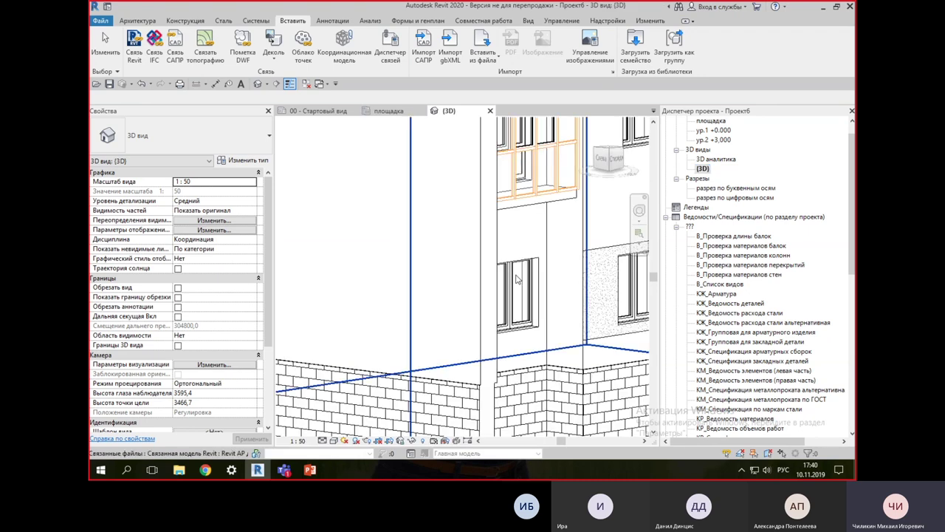
# Step: Zoom out in {3D} to see the whole linked building and test-select one of its walls
pyautogui.scroll(-3, 446, 282)
pyautogui.scroll(-2, 446, 282)
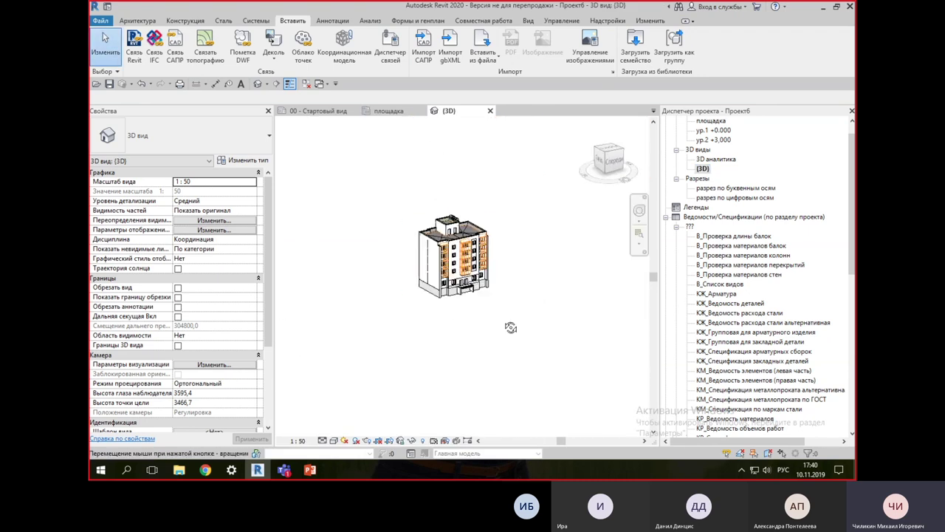
pyautogui.scroll(2, 487, 284)
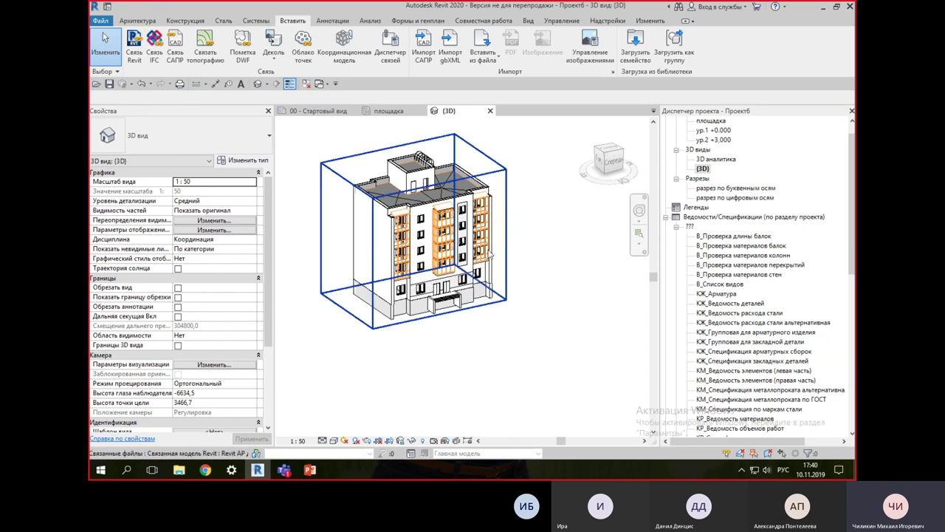
pyautogui.press('Tab')
pyautogui.click(369, 260)
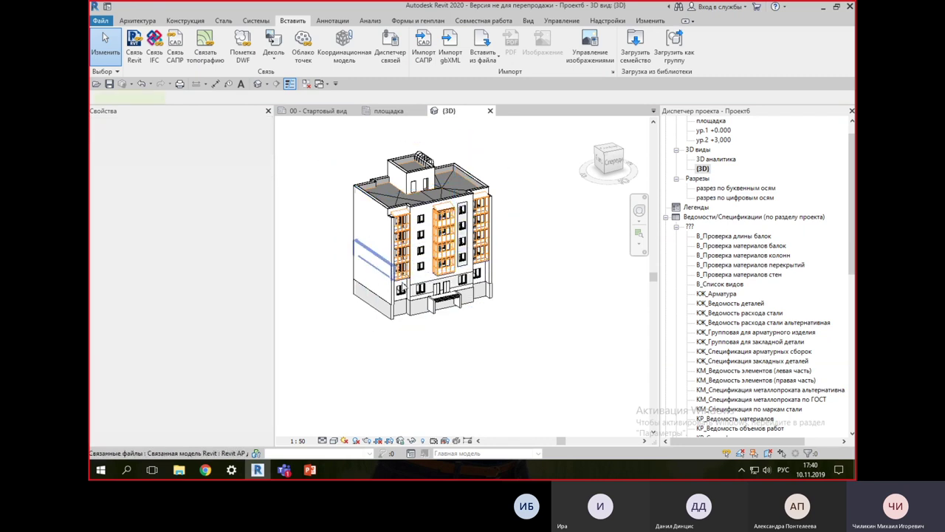
pyautogui.click(477, 355)
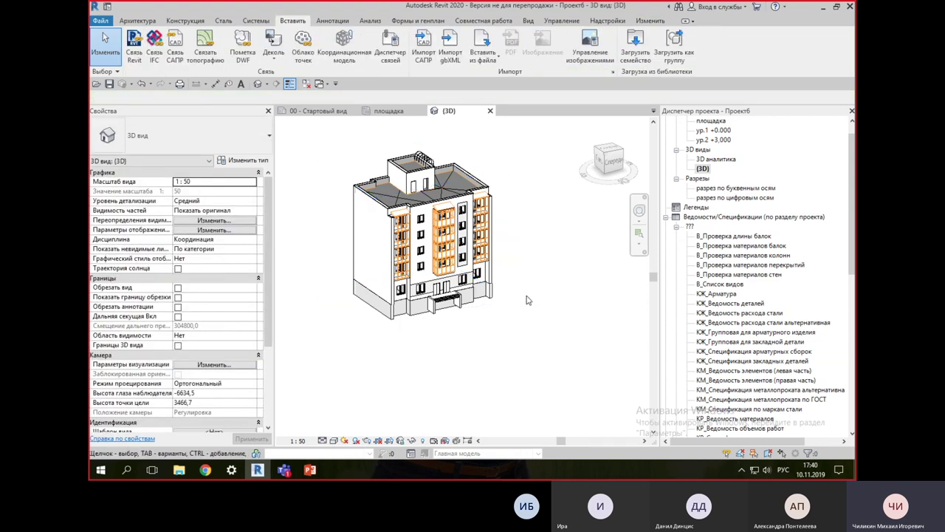
pyautogui.rightClick(703, 170)
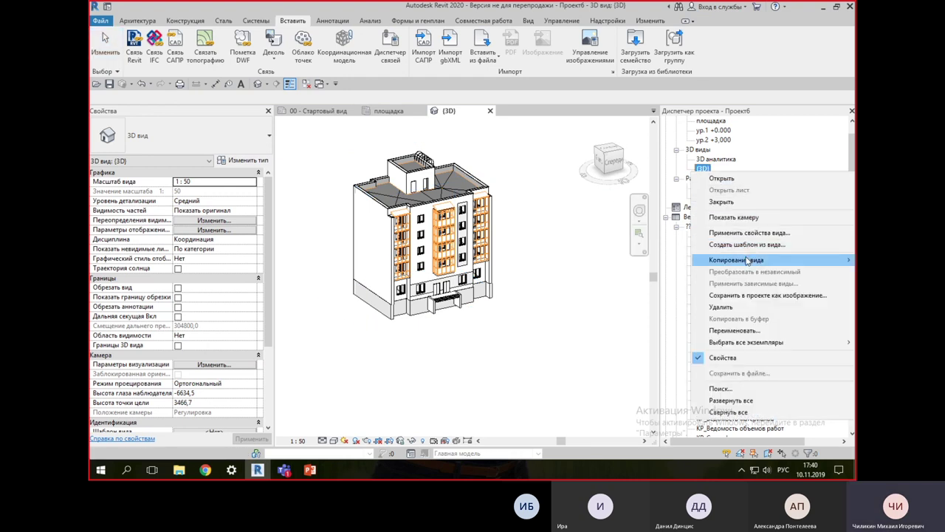
# Step: Duplicate the {3D} view and rename the copy 'без АР'
pyautogui.moveTo(736, 259)
pyautogui.click(618, 271)
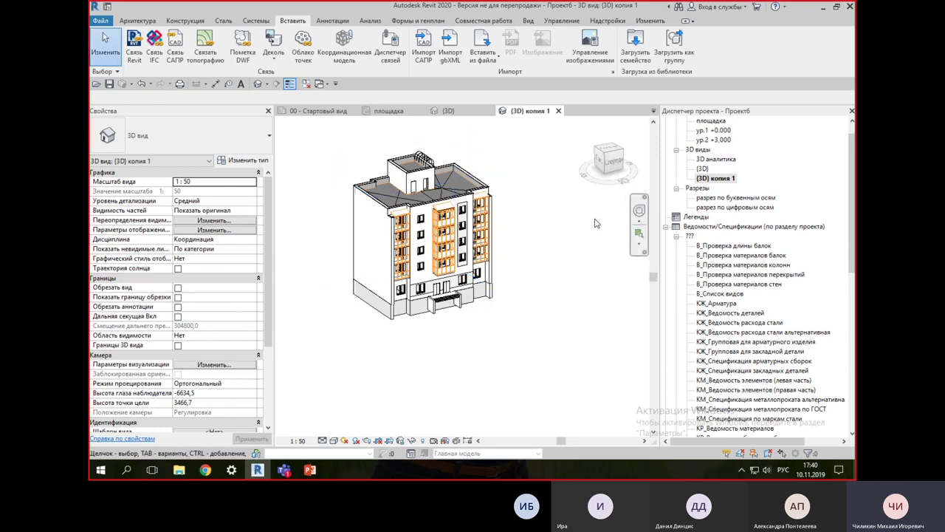
pyautogui.click(721, 180)
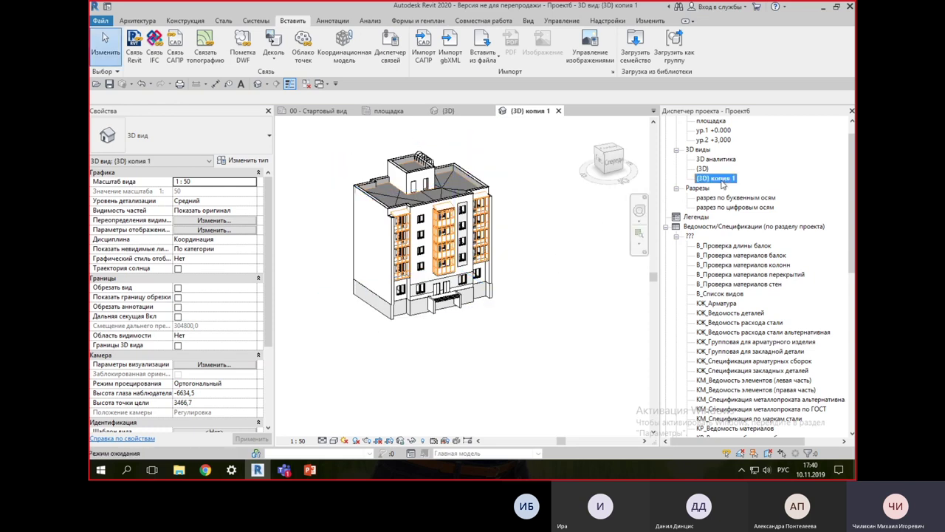
pyautogui.write('Без')
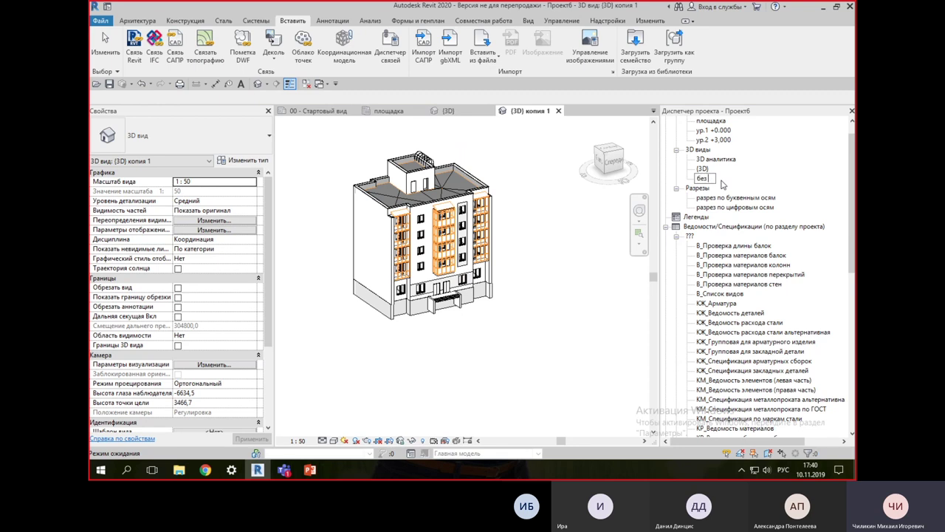
pyautogui.write('р')
pyautogui.press('BackSpace')
pyautogui.write('Р')
pyautogui.press('Return')
# Step: Hide the linked architectural model in the 'без АР' view's Revit Links visibility, then reopen {3D}
pyautogui.click(565, 307)
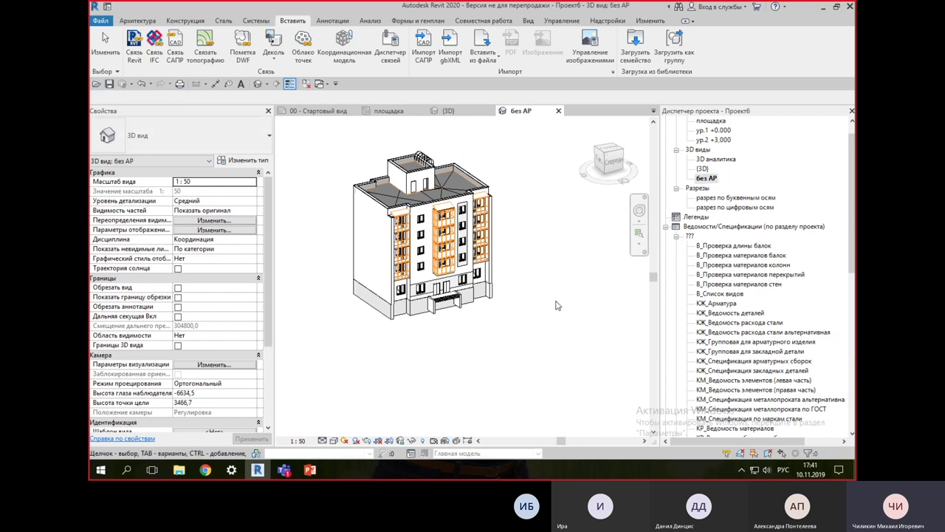
pyautogui.click(207, 223)
pyautogui.click(637, 93)
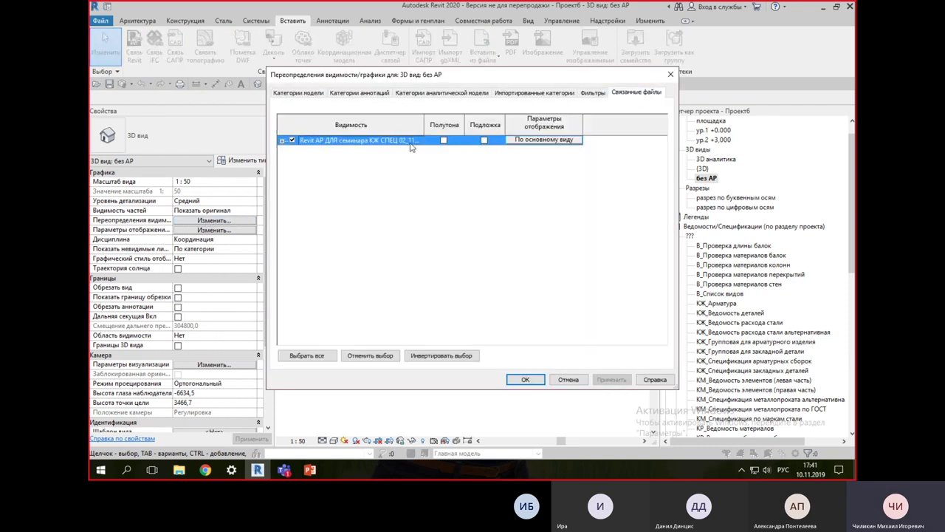
pyautogui.click(291, 141)
pyautogui.click(537, 380)
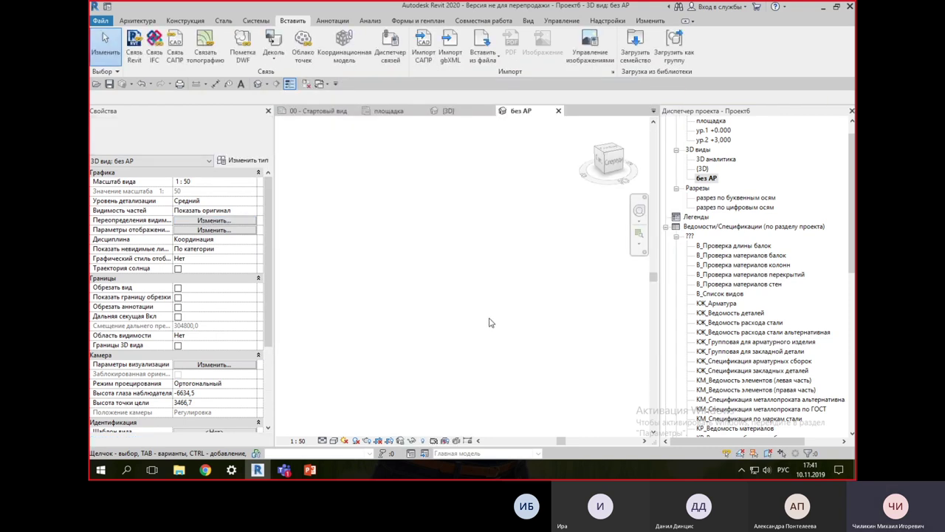
pyautogui.click(702, 169)
pyautogui.doubleClick(702, 169)
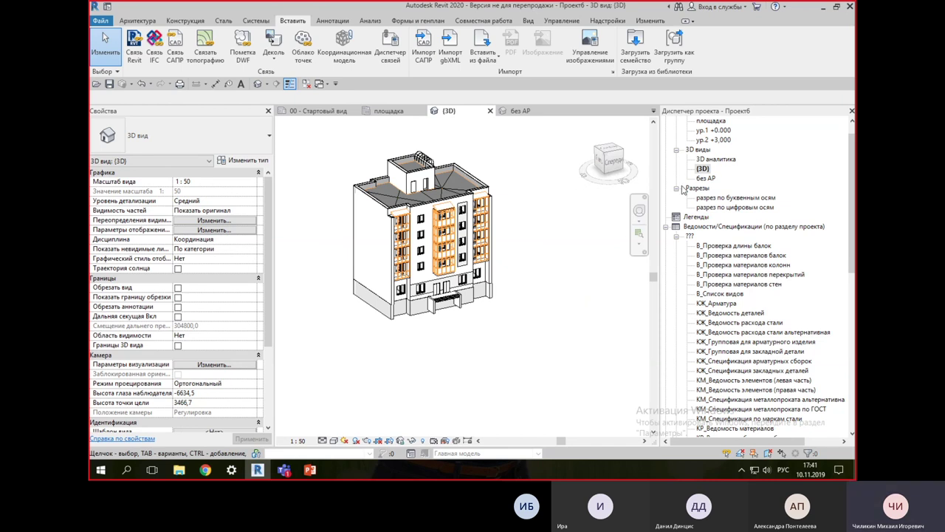
# Step: In the площадка plan, move the linked architectural model into position with MV
pyautogui.doubleClick(713, 121)
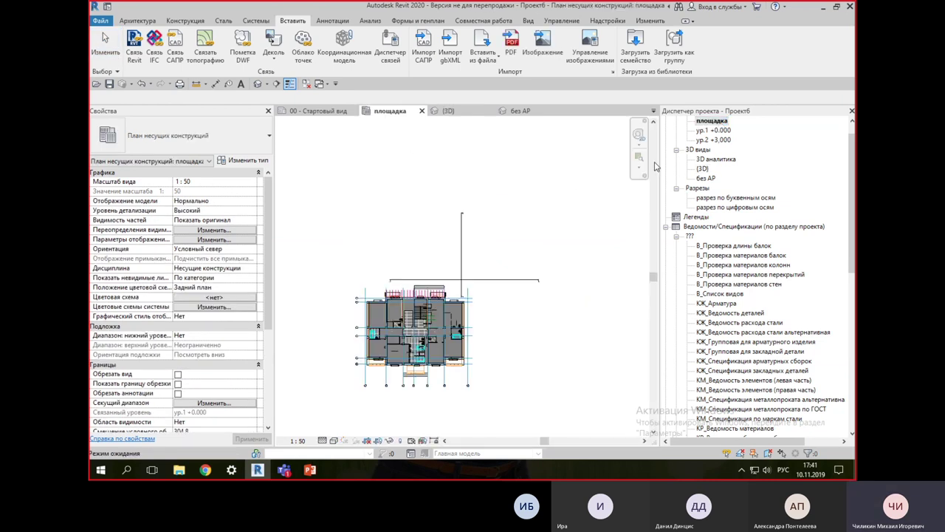
pyautogui.click(470, 347)
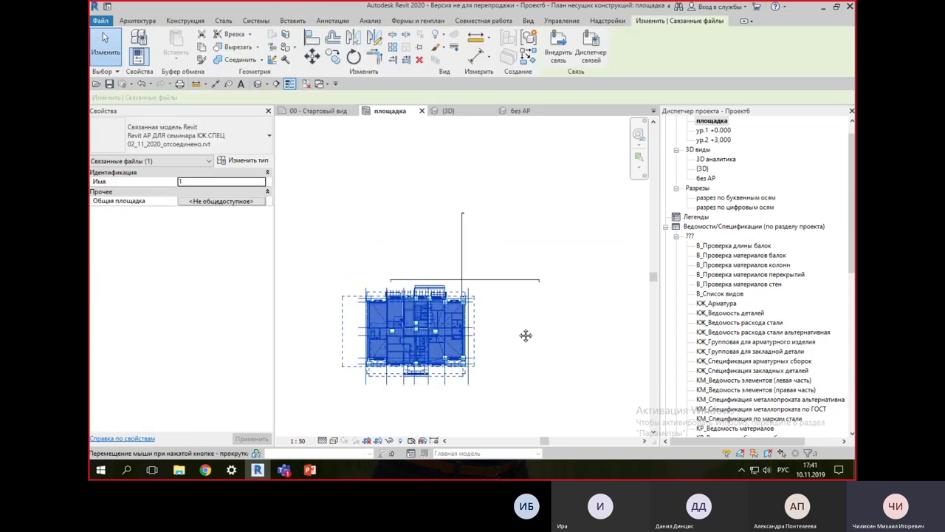
pyautogui.moveTo(521, 337); pyautogui.dragTo(535, 303, button='middle')
pyautogui.press('m')
pyautogui.press('v')
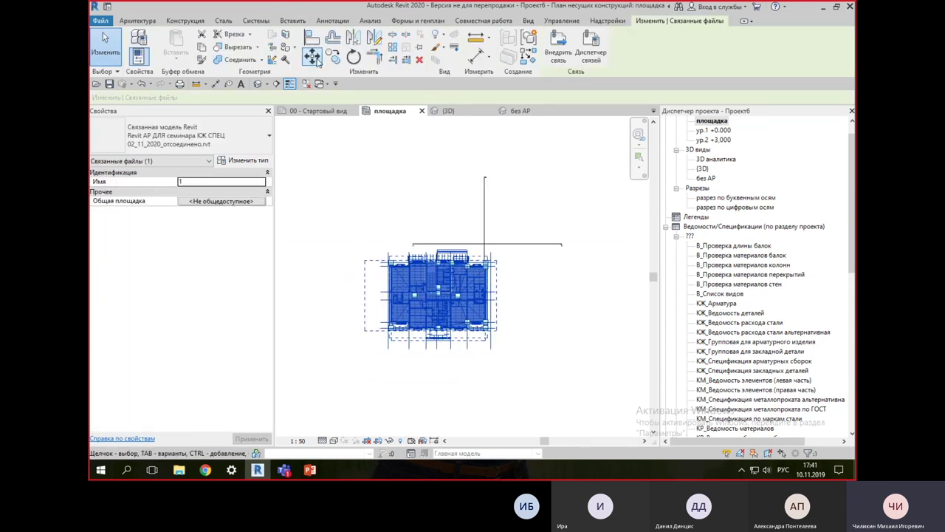
pyautogui.click(493, 294)
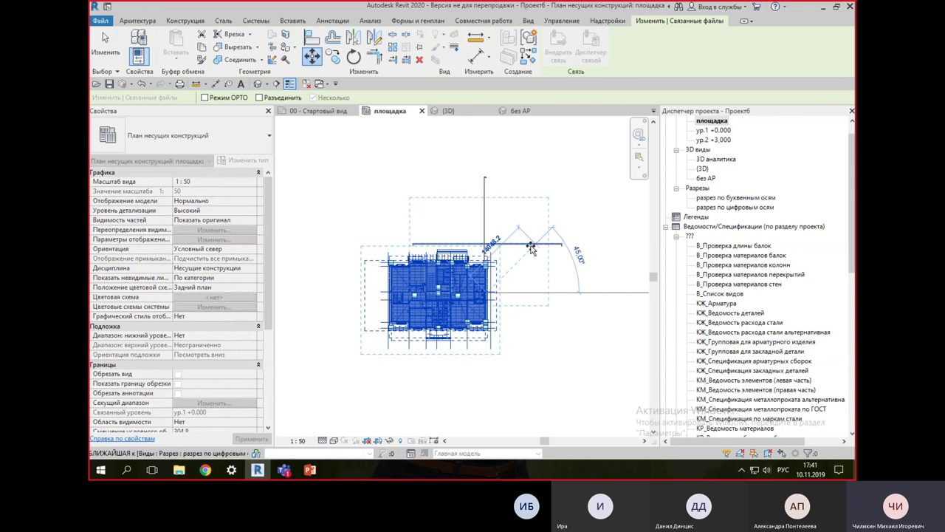
pyautogui.click(544, 271)
pyautogui.click(562, 342)
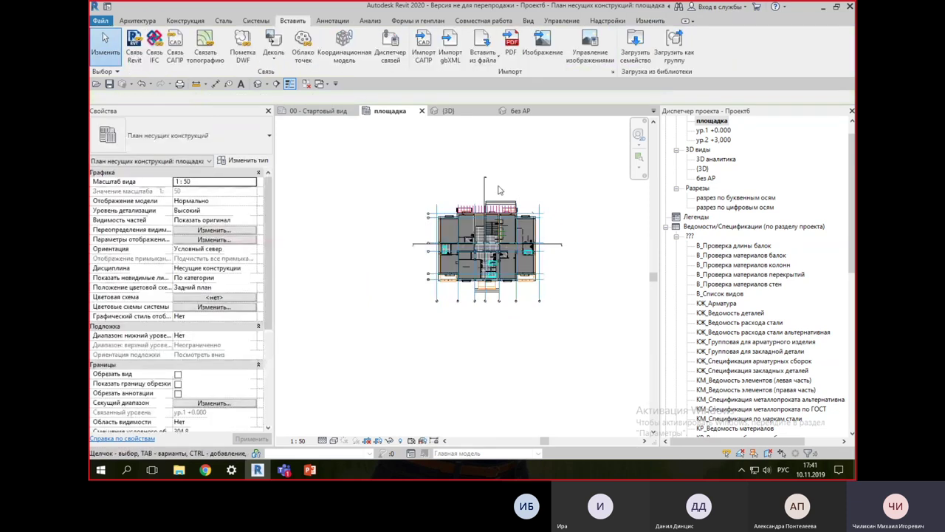
# Step: Extend the section line past the building and open the link's shared coordinates setup
pyautogui.click(490, 290)
pyautogui.scroll(2, 489, 290)
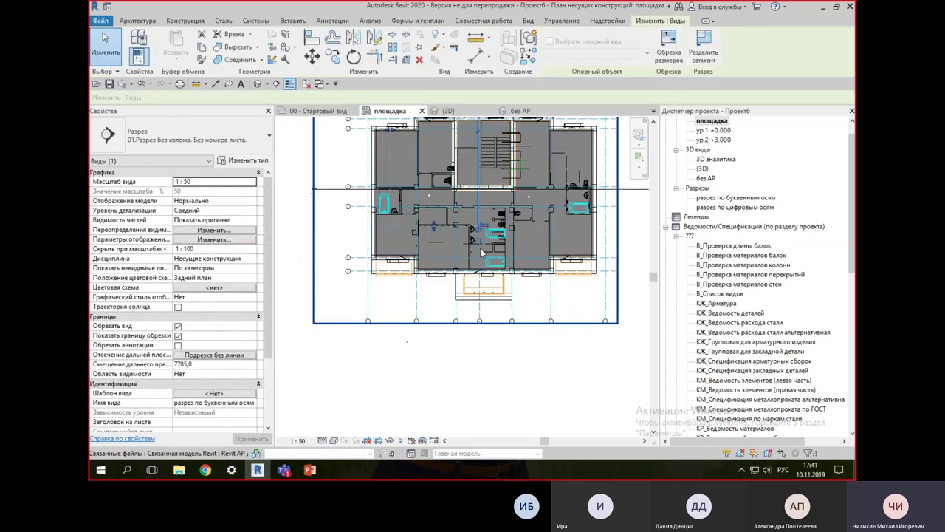
pyautogui.moveTo(478, 231); pyautogui.dragTo(456, 308)
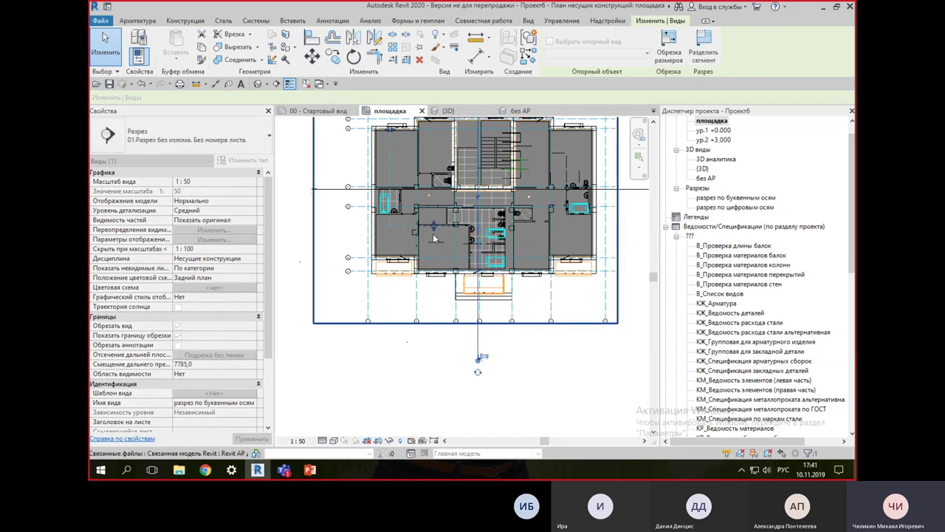
pyautogui.scroll(-3, 443, 372)
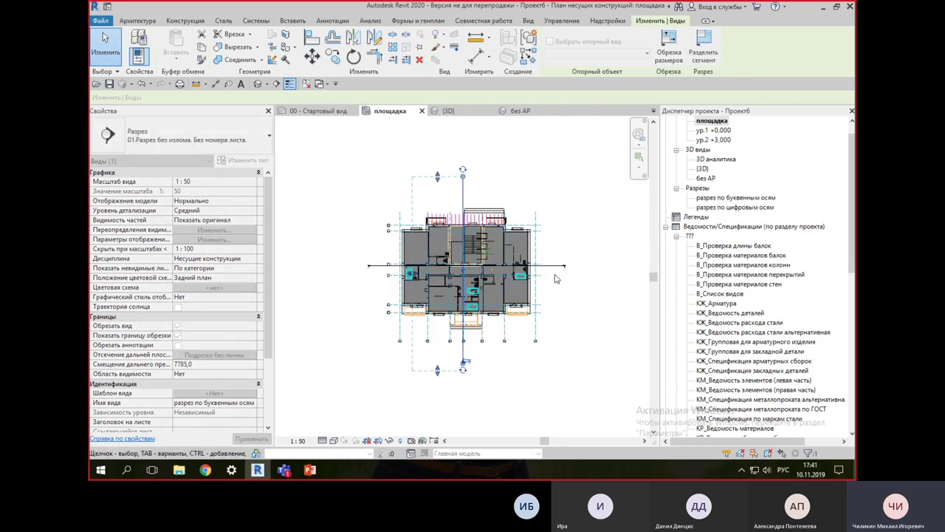
pyautogui.click(454, 265)
pyautogui.press('Escape')
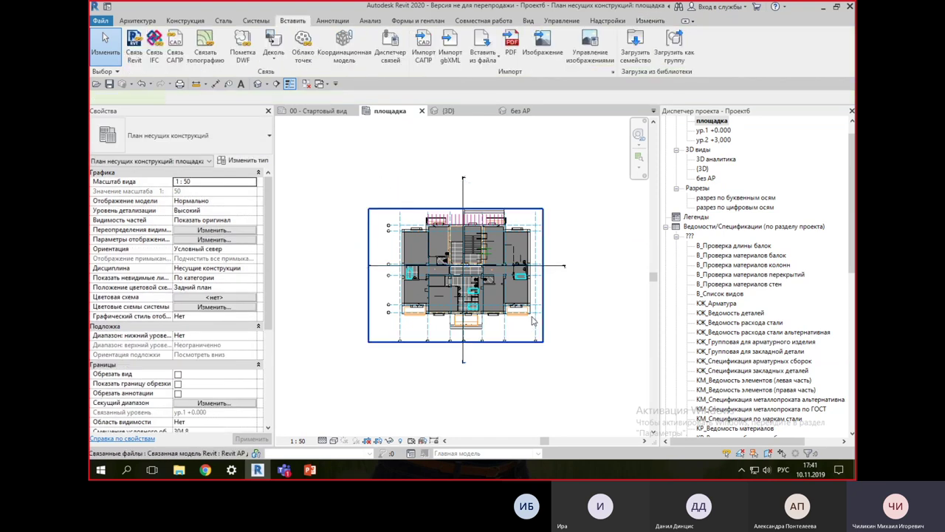
pyautogui.click(543, 325)
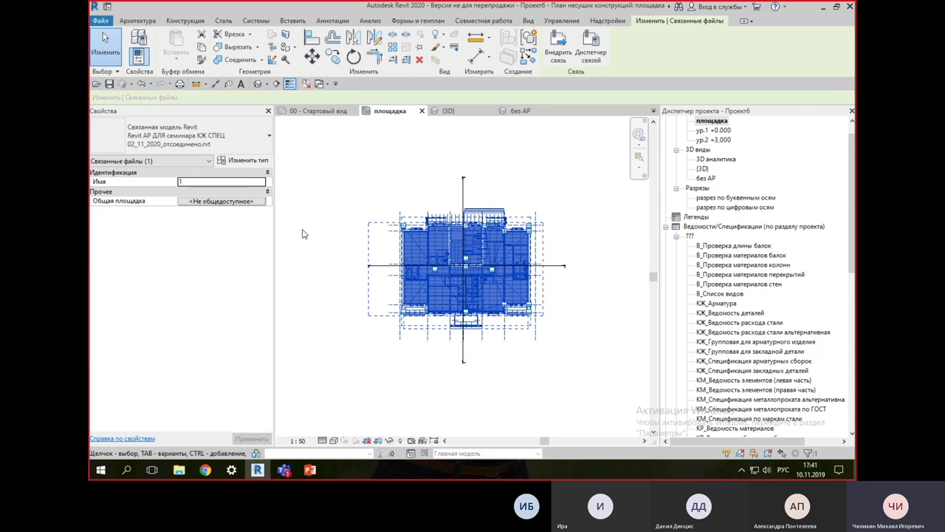
pyautogui.click(248, 202)
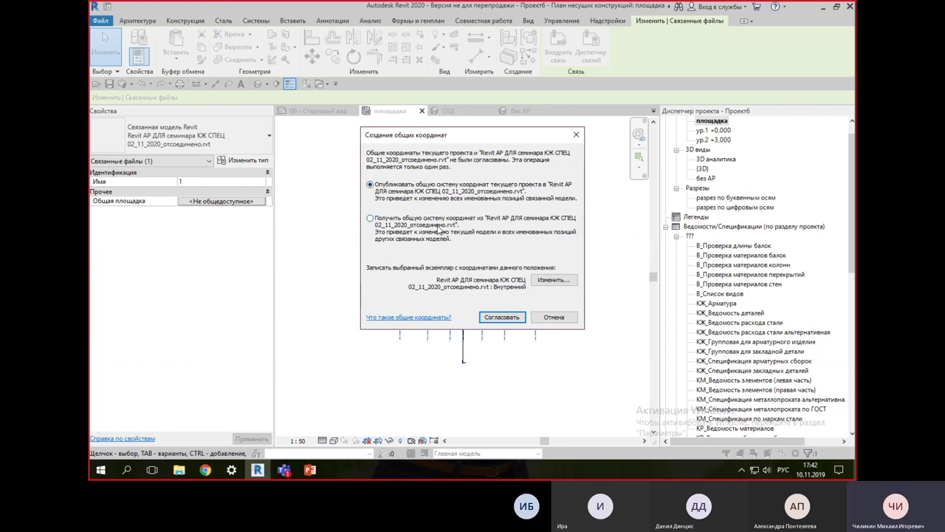
# Step: Acquire the shared coordinates from the linked architectural model (site Внутренний), then deselect the link
pyautogui.click(370, 219)
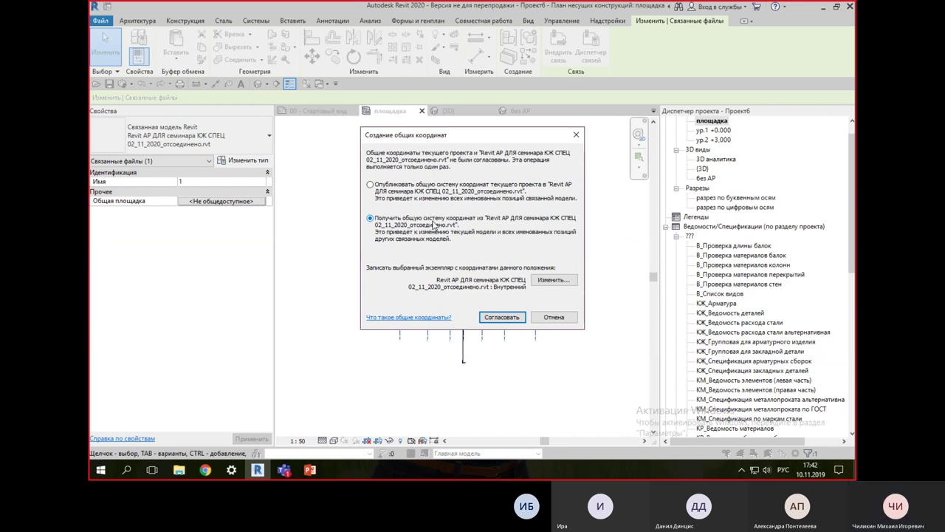
pyautogui.click(502, 317)
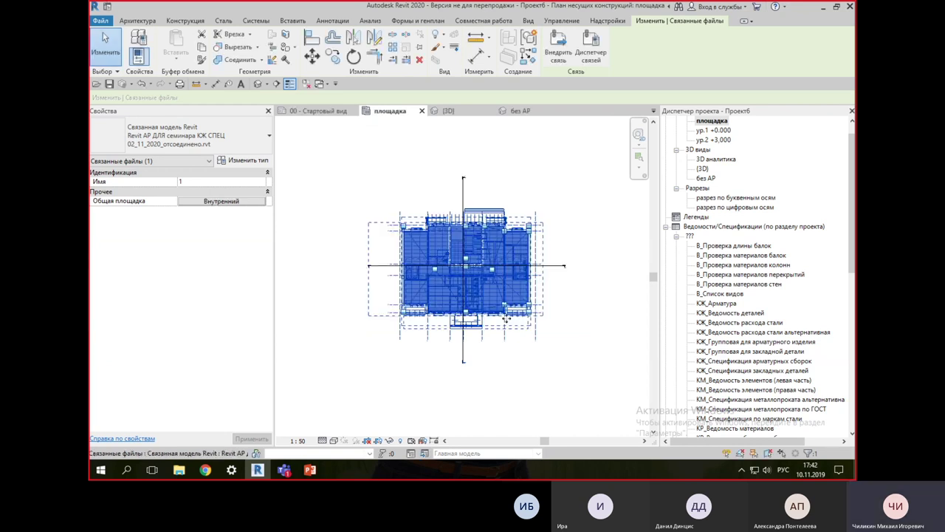
pyautogui.click(596, 347)
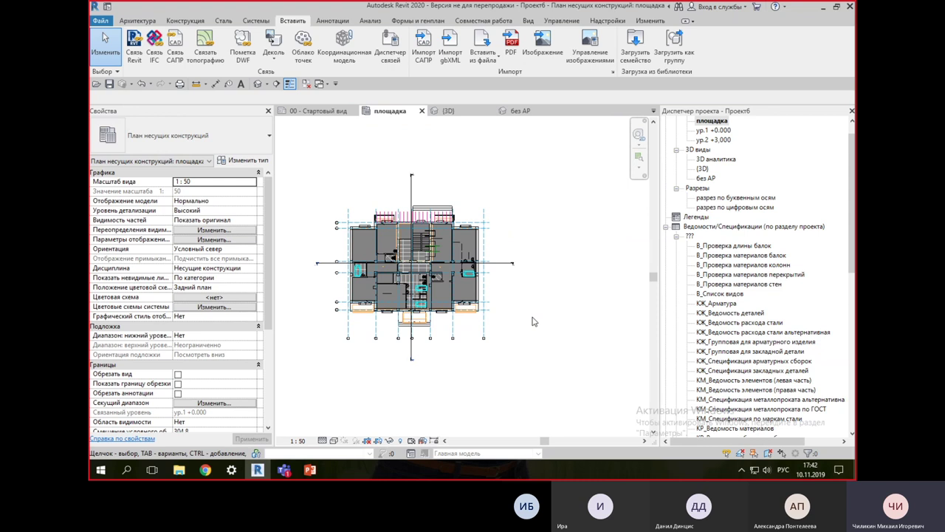
pyautogui.scroll(-2, 534, 331)
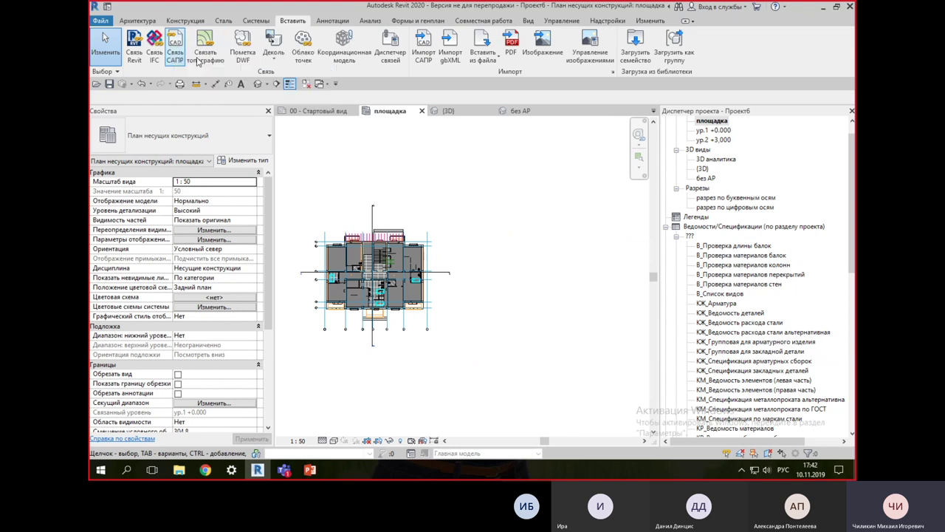
pyautogui.click(174, 46)
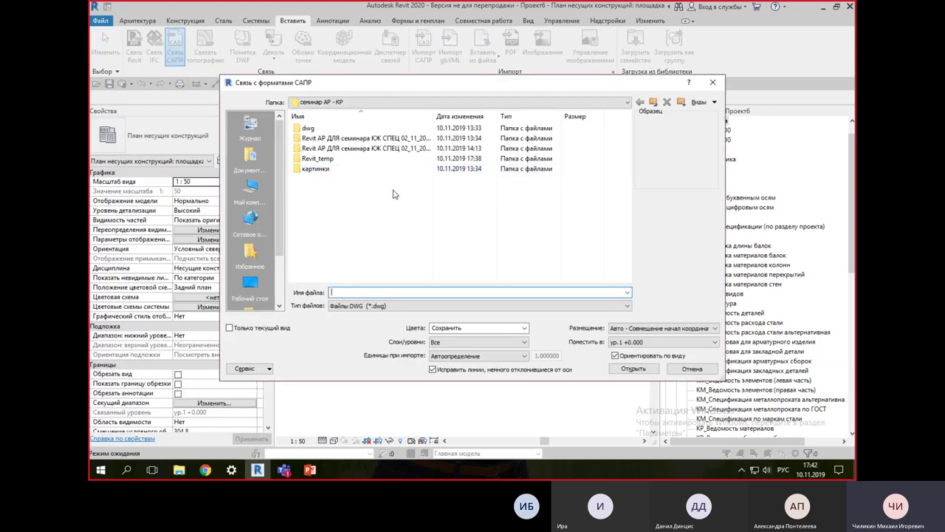
pyautogui.doubleClick(318, 128)
pyautogui.moveTo(434, 115); pyautogui.dragTo(533, 116)
pyautogui.click(459, 130)
pyautogui.click(229, 327)
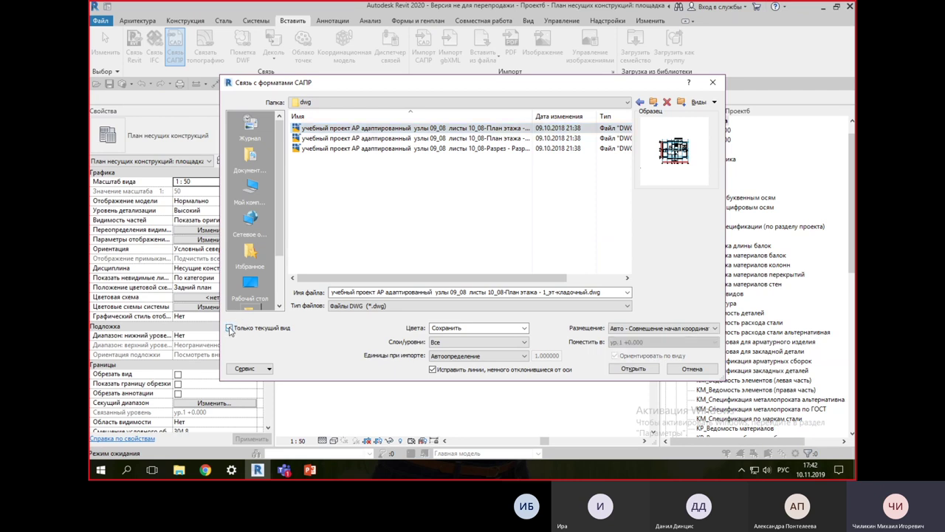
pyautogui.click(634, 328)
pyautogui.click(628, 358)
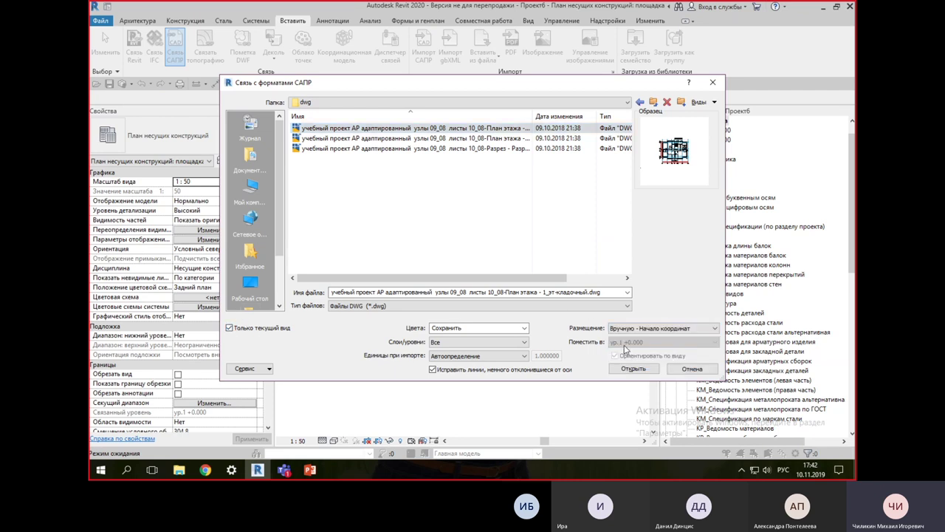
pyautogui.click(633, 369)
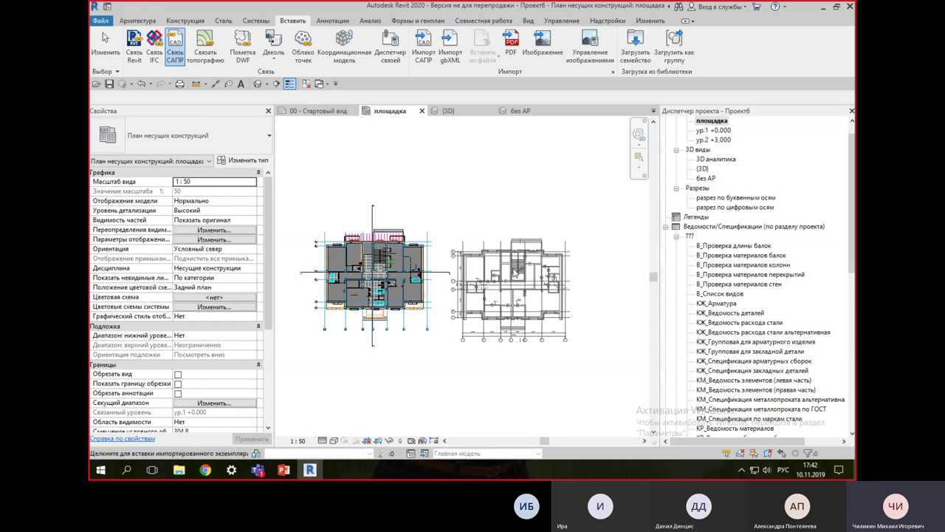
pyautogui.click(544, 255)
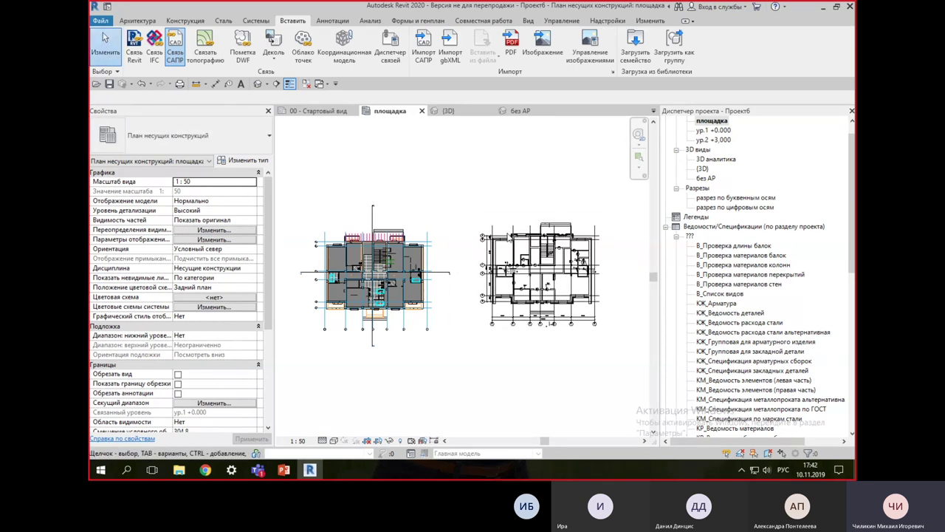
pyautogui.click(517, 362)
pyautogui.click(552, 313)
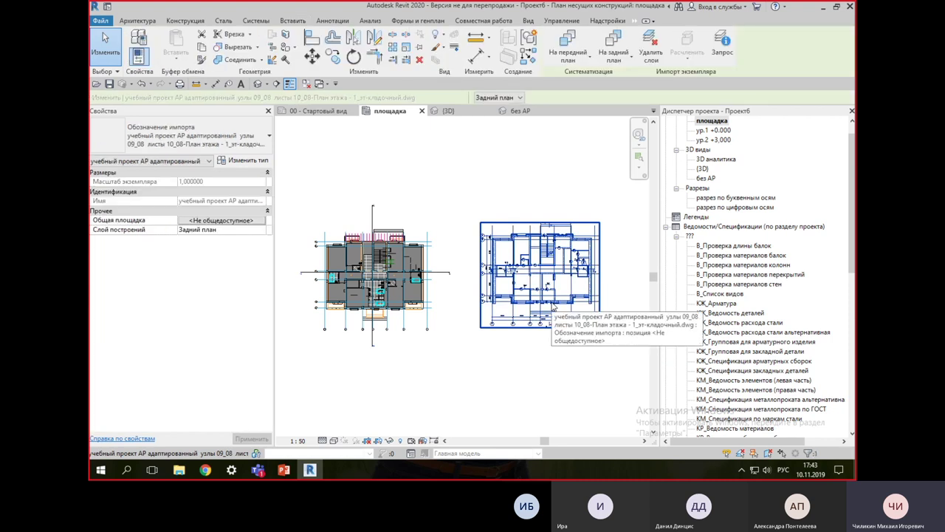
pyautogui.press('Delete')
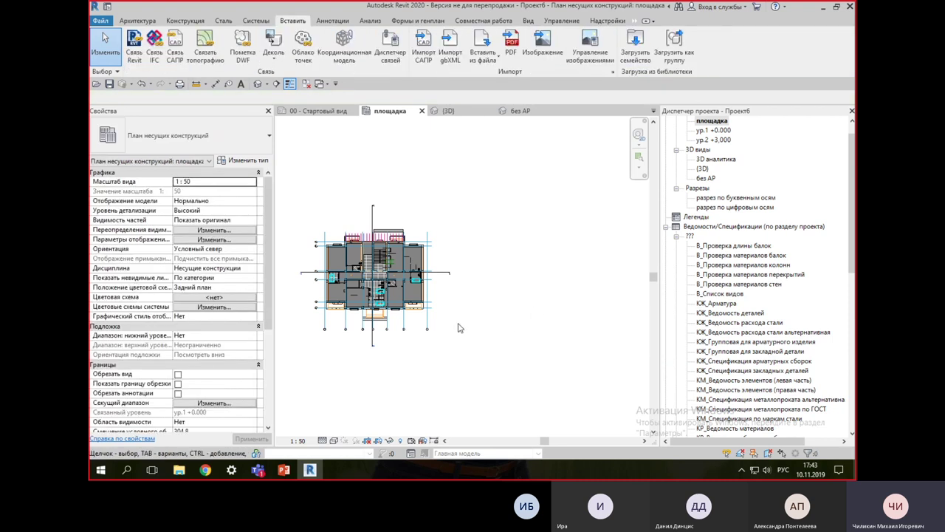
# Step: Open the разрез по цифровым осям section view from the section line on the plan
pyautogui.scroll(3, 457, 328)
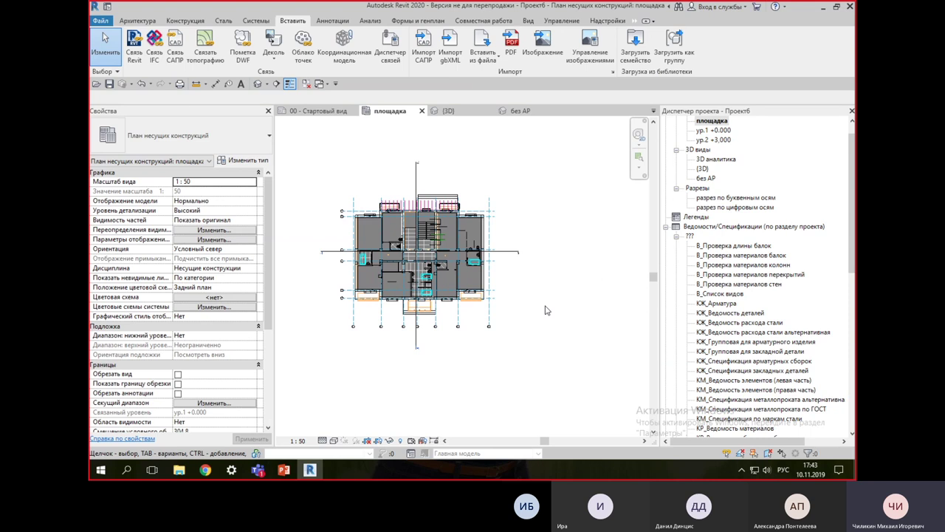
pyautogui.click(486, 326)
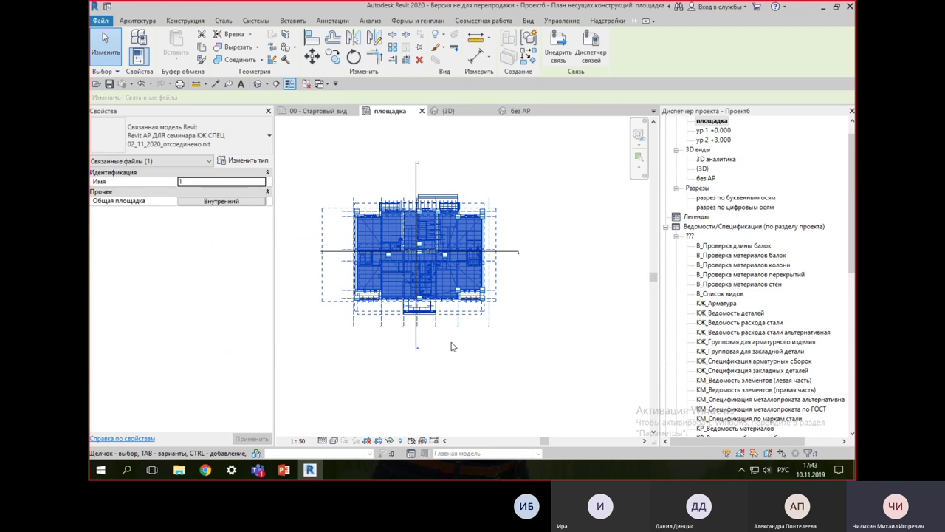
pyautogui.scroll(2, 498, 362)
pyautogui.click(499, 362)
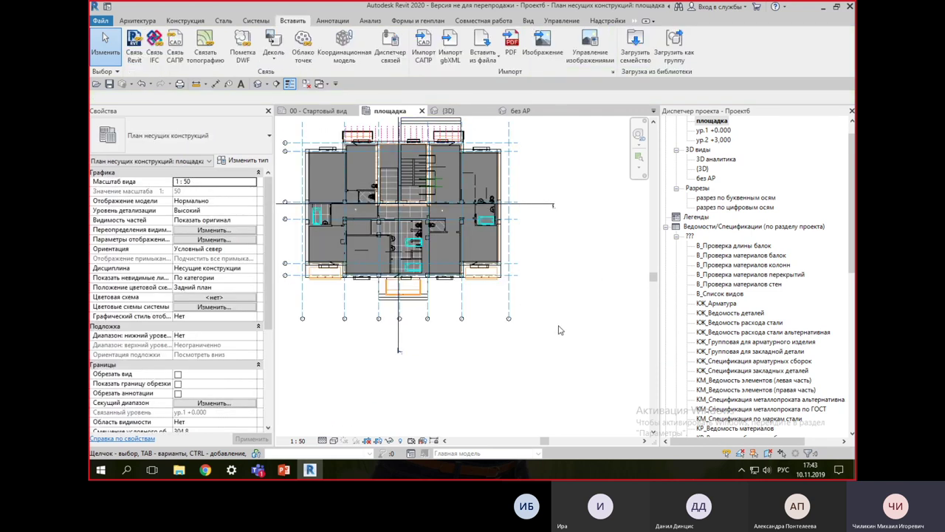
pyautogui.scroll(-2, 559, 330)
pyautogui.click(553, 246)
pyautogui.rightClick(553, 246)
pyautogui.click(567, 242)
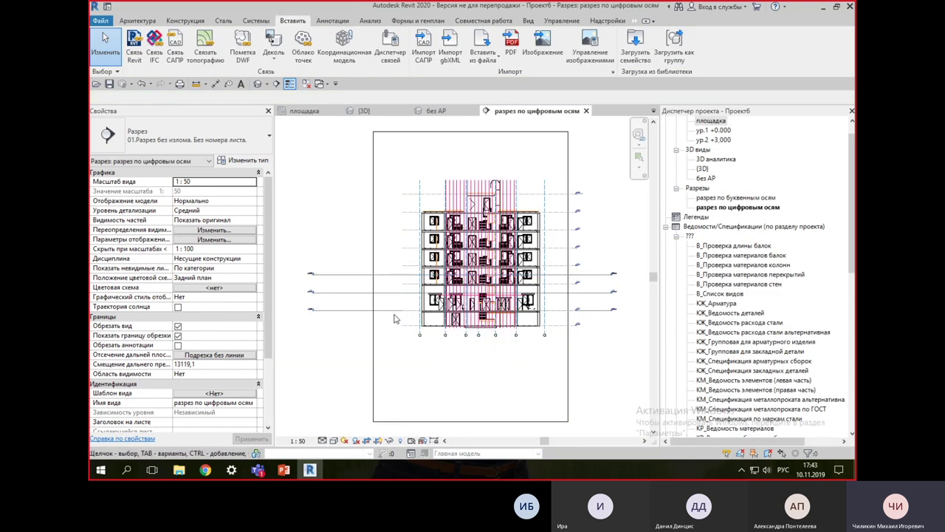
# Step: Delete the two extra level lines, including ур.2 +3,000, and accept the warning about its plan
pyautogui.scroll(3, 396, 295)
pyautogui.click(385, 260)
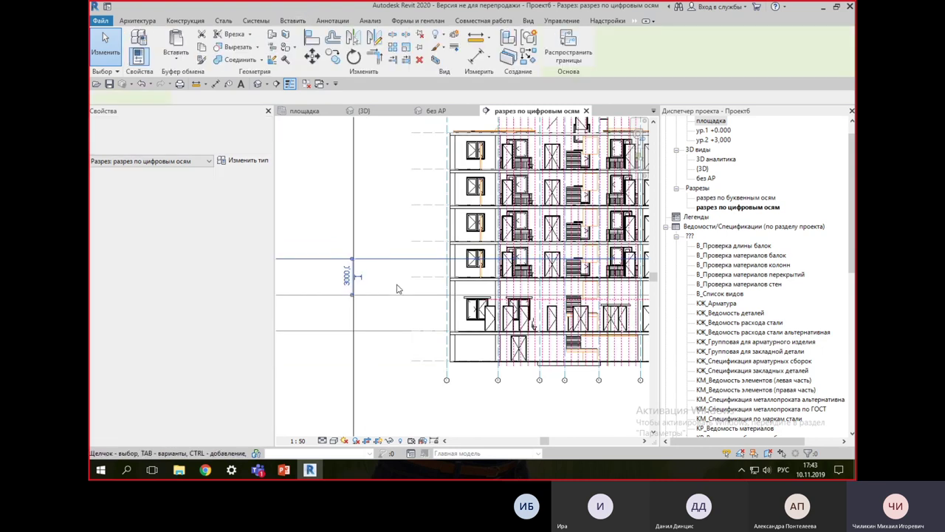
pyautogui.keyDown('ctrl'); pyautogui.click(396, 294); pyautogui.keyUp('ctrl')
pyautogui.press('Delete')
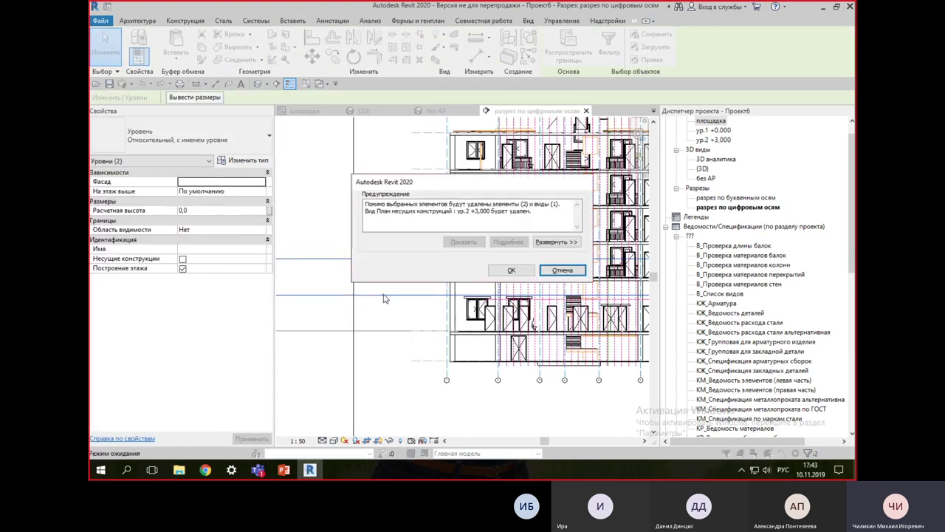
pyautogui.click(511, 271)
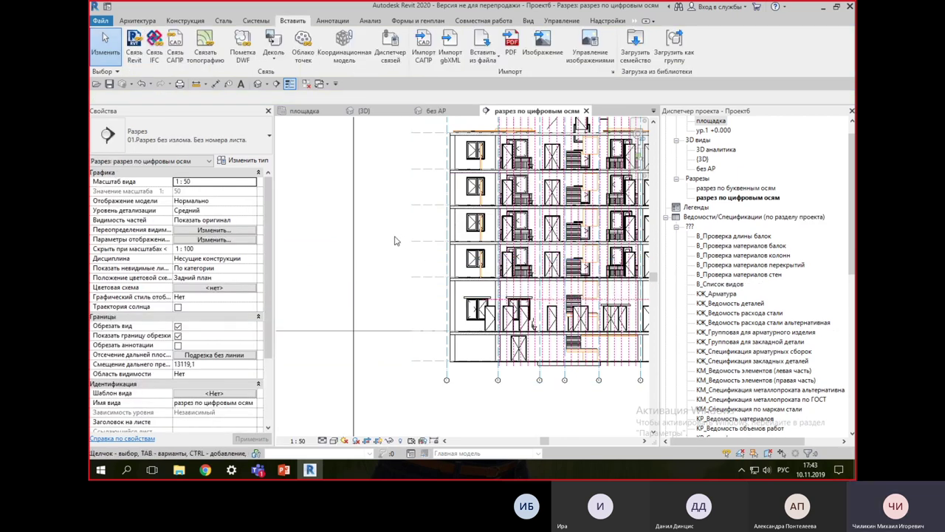
pyautogui.scroll(-4, 409, 247)
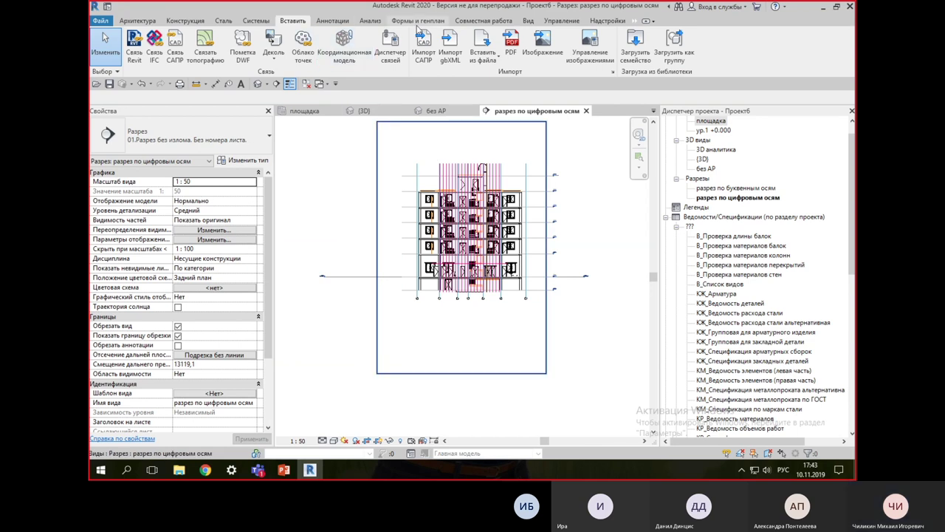
# Step: Start Copy/Monitor with the linked architectural model as the source
pyautogui.click(479, 23)
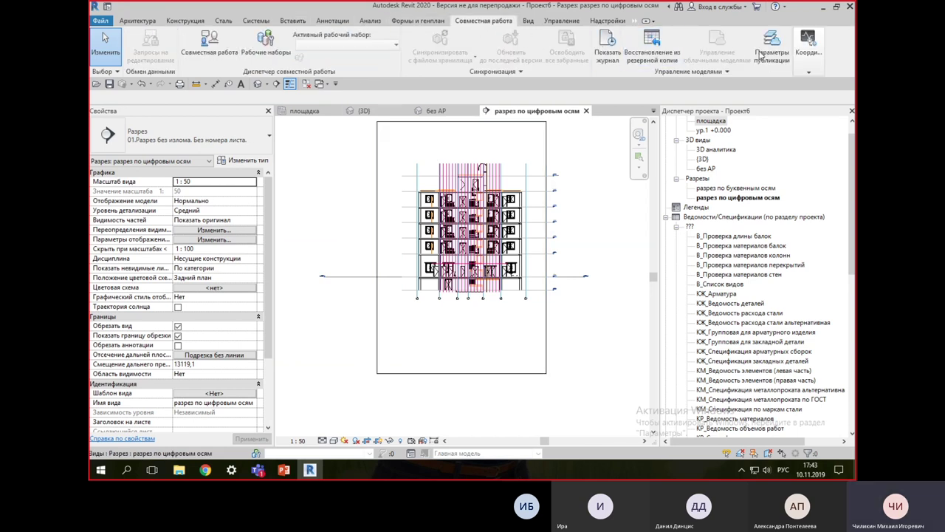
pyautogui.click(807, 51)
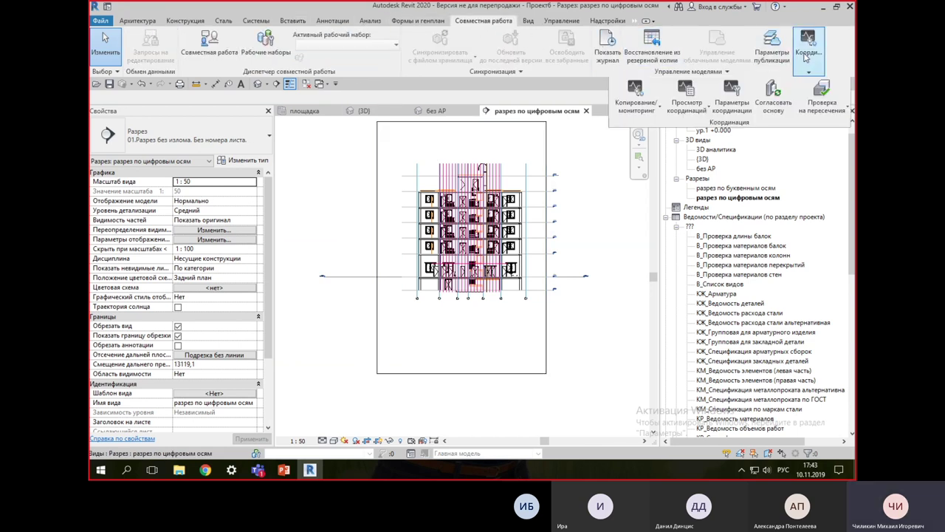
pyautogui.click(638, 105)
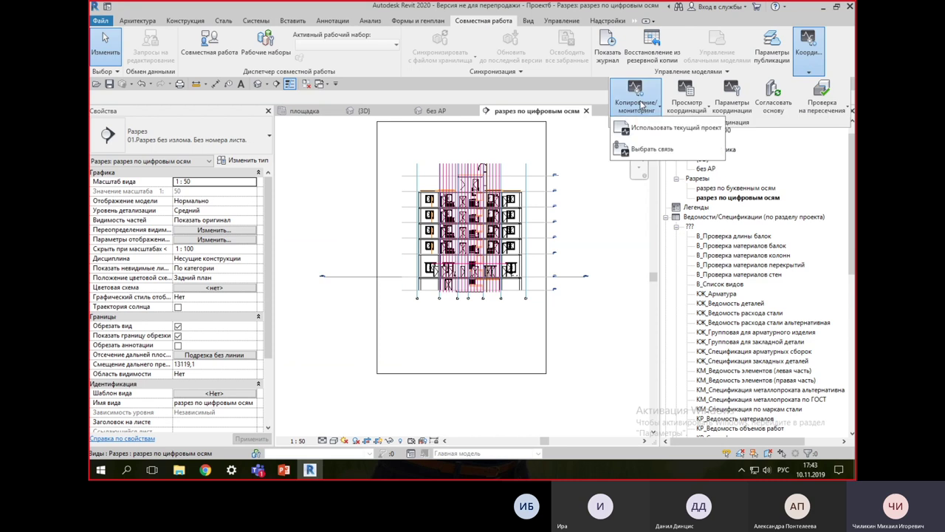
pyautogui.click(651, 149)
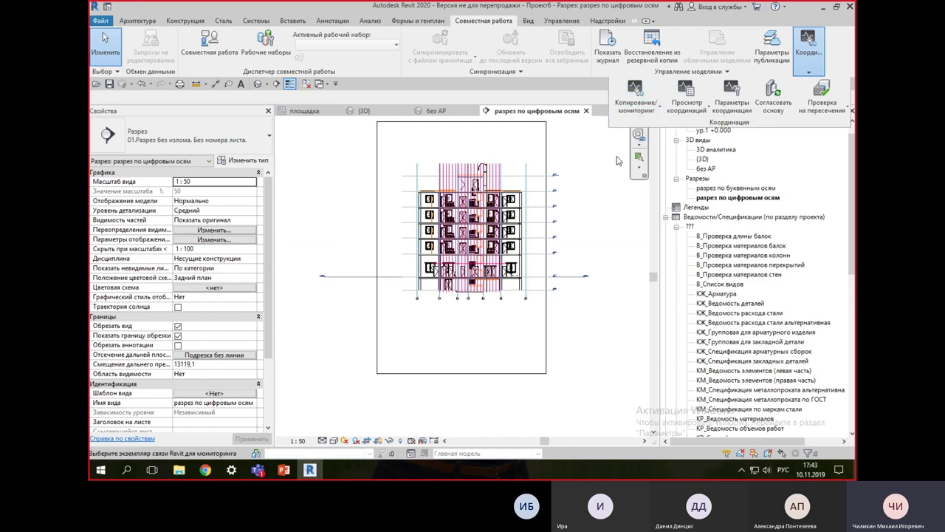
pyautogui.click(523, 201)
pyautogui.scroll(2, 393, 200)
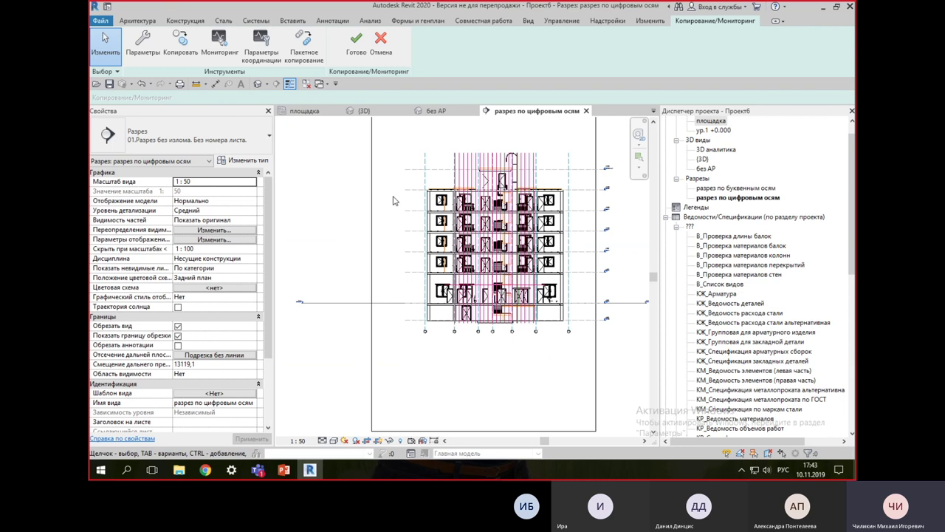
# Step: Copy the link's seven levels with a multiple crossing selection and finish Copy/Monitor
pyautogui.click(180, 43)
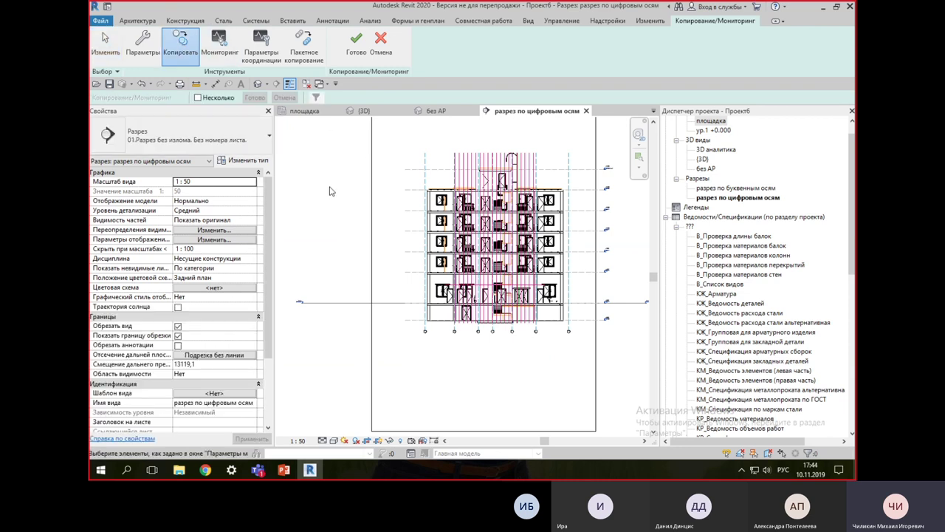
pyautogui.click(198, 98)
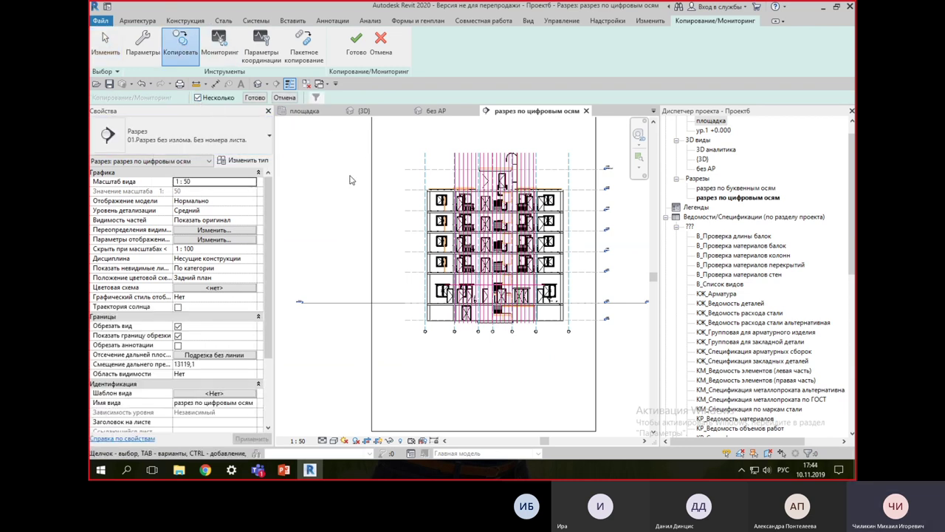
pyautogui.moveTo(410, 141); pyautogui.dragTo(397, 303)
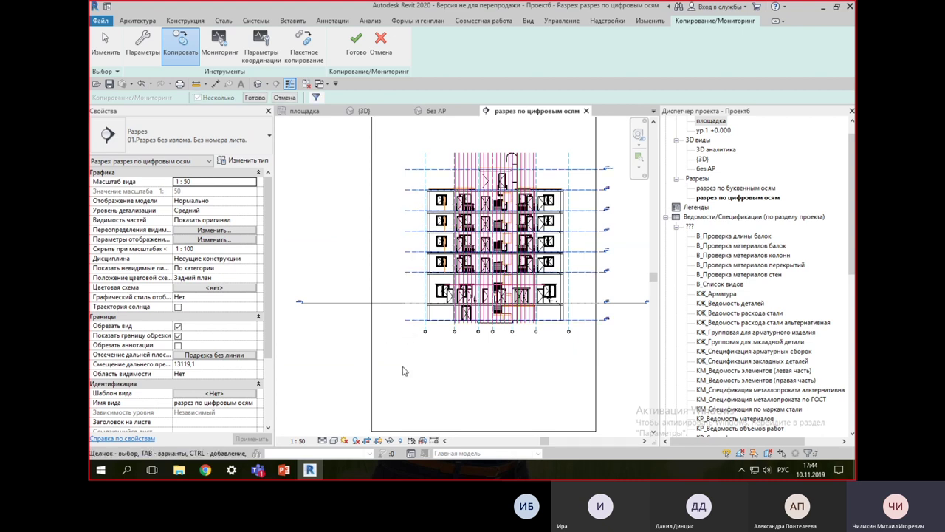
pyautogui.click(255, 98)
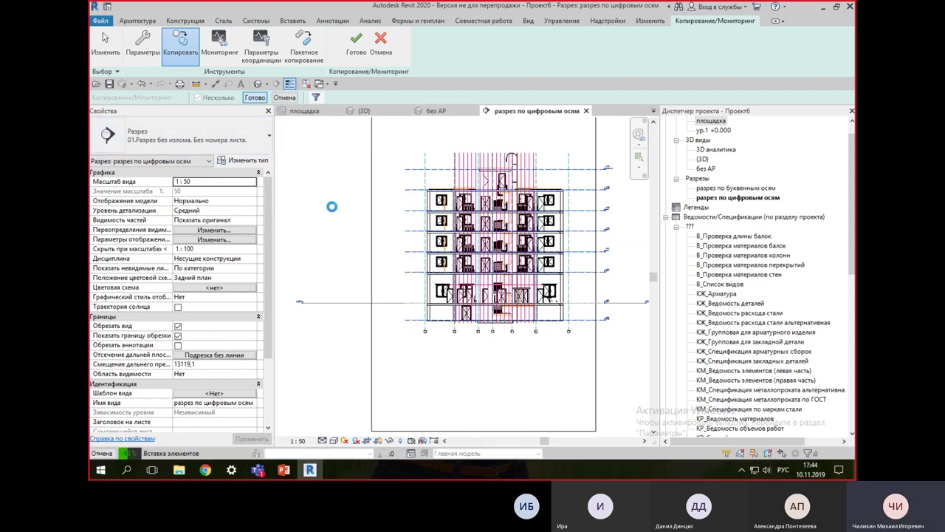
pyautogui.click(356, 45)
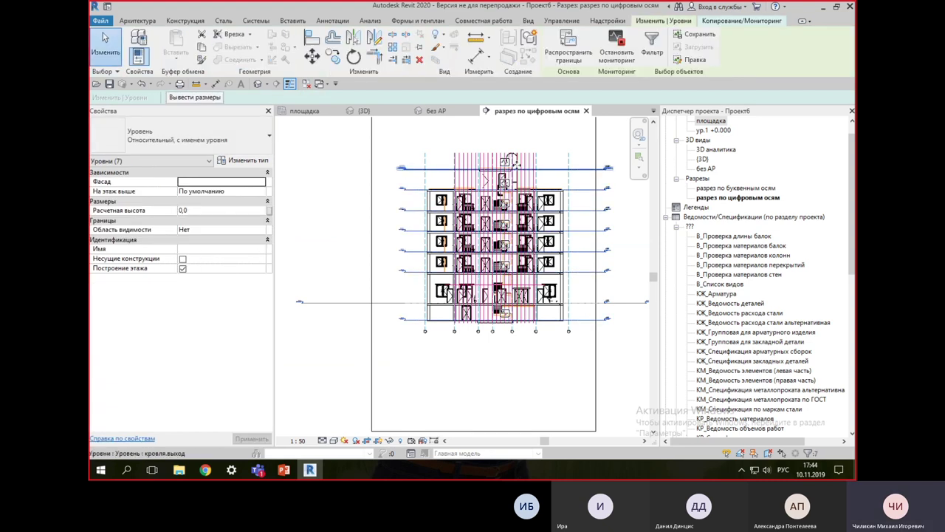
pyautogui.scroll(3, 519, 164)
pyautogui.scroll(-3, 500, 175)
pyautogui.click(323, 194)
pyautogui.click(356, 45)
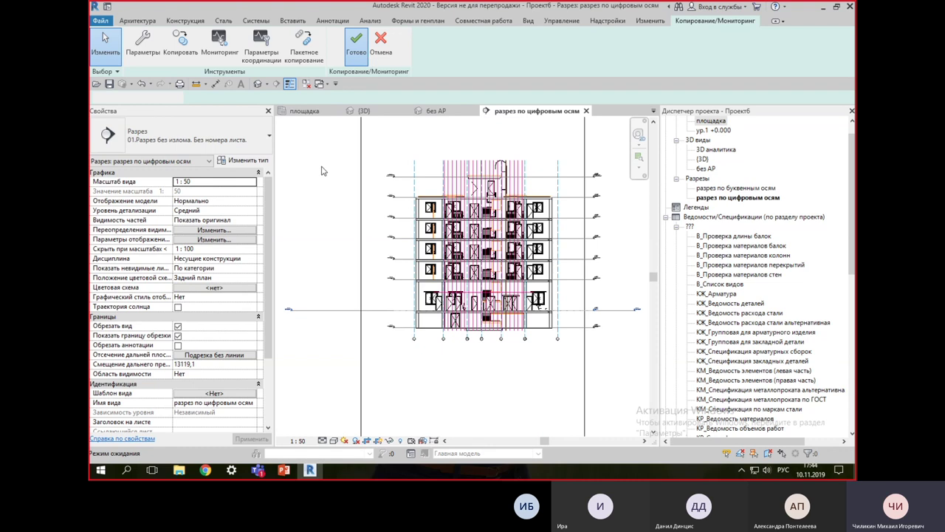
# Step: Drag the end of level кровля.выход further left of the building
pyautogui.click(404, 177)
pyautogui.scroll(2, 399, 185)
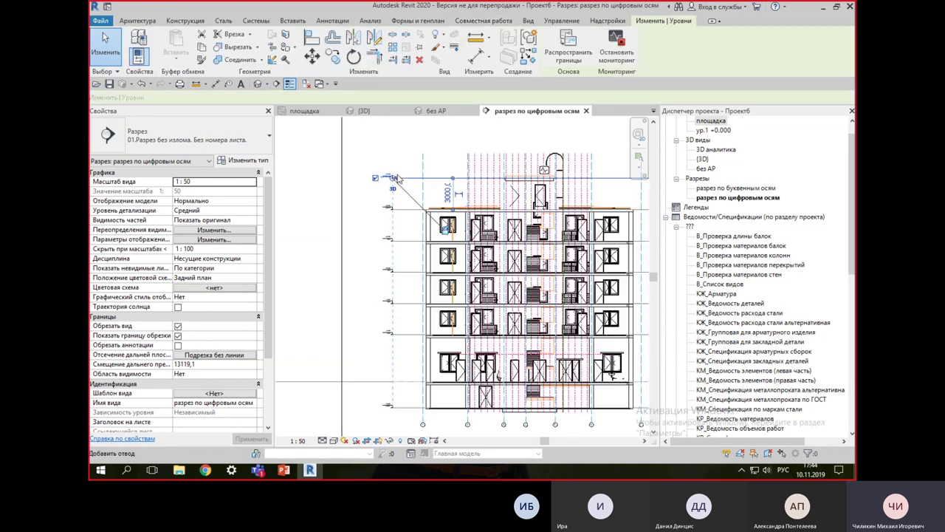
pyautogui.scroll(2, 390, 198)
pyautogui.scroll(2, 384, 209)
pyautogui.moveTo(384, 210); pyautogui.dragTo(317, 212)
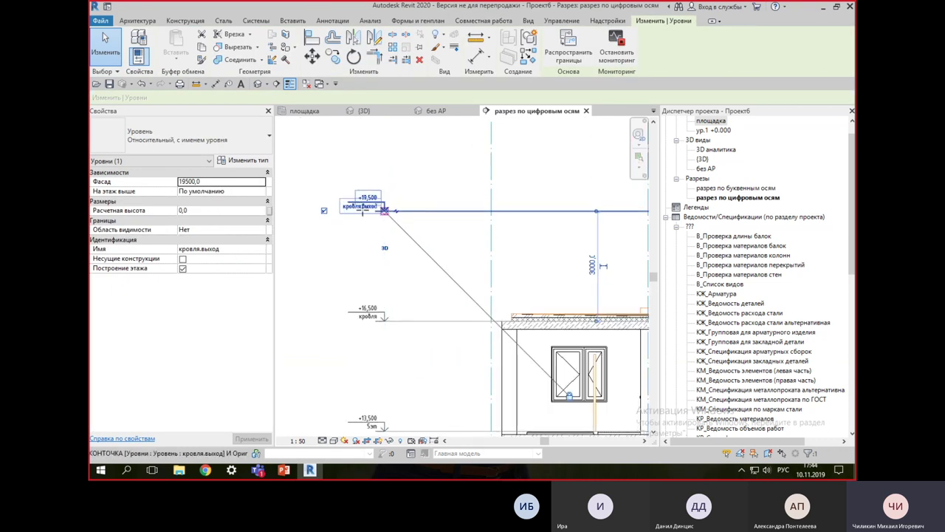
pyautogui.click(422, 177)
pyautogui.scroll(-3, 423, 181)
pyautogui.scroll(-2, 423, 186)
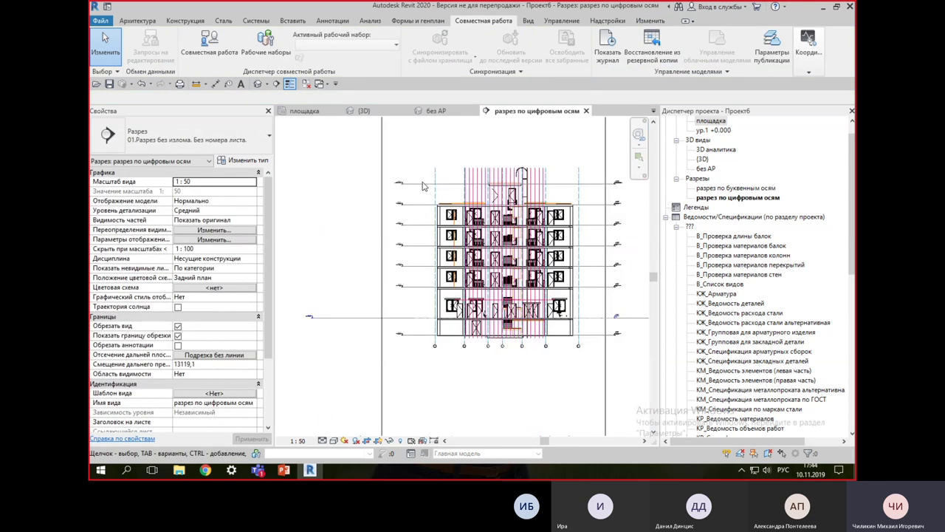
# Step: Drag the end of level 2эт further left to match
pyautogui.click(421, 290)
pyautogui.scroll(2, 405, 286)
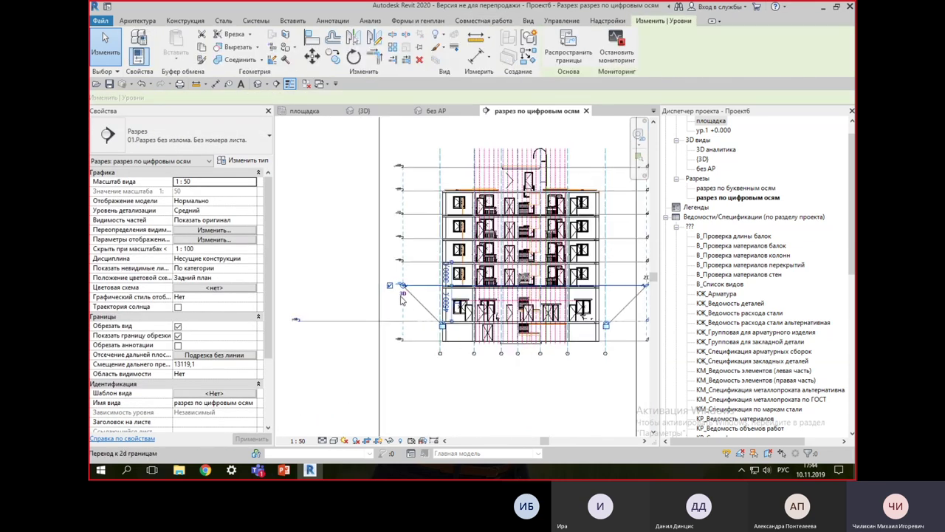
pyautogui.scroll(4, 410, 251)
pyautogui.moveTo(413, 243); pyautogui.dragTo(350, 247)
pyautogui.scroll(-3, 410, 245)
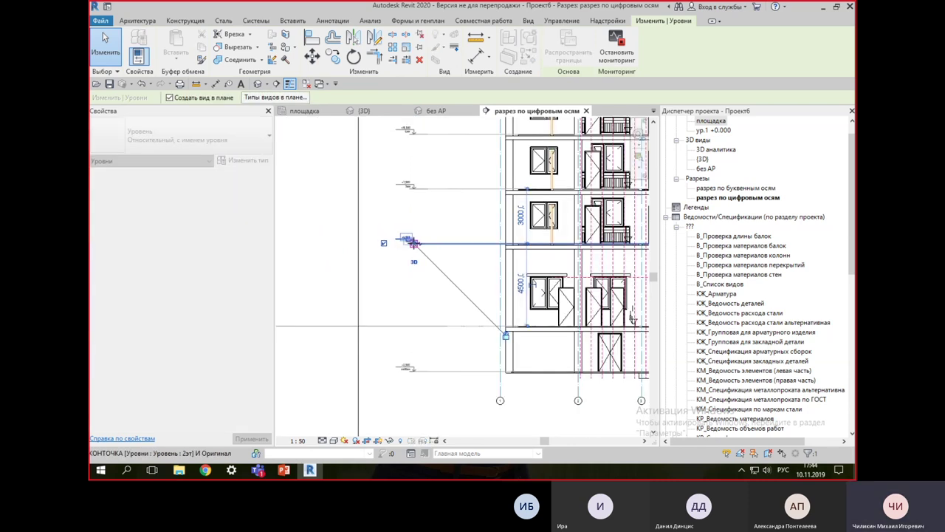
pyautogui.scroll(-2, 384, 246)
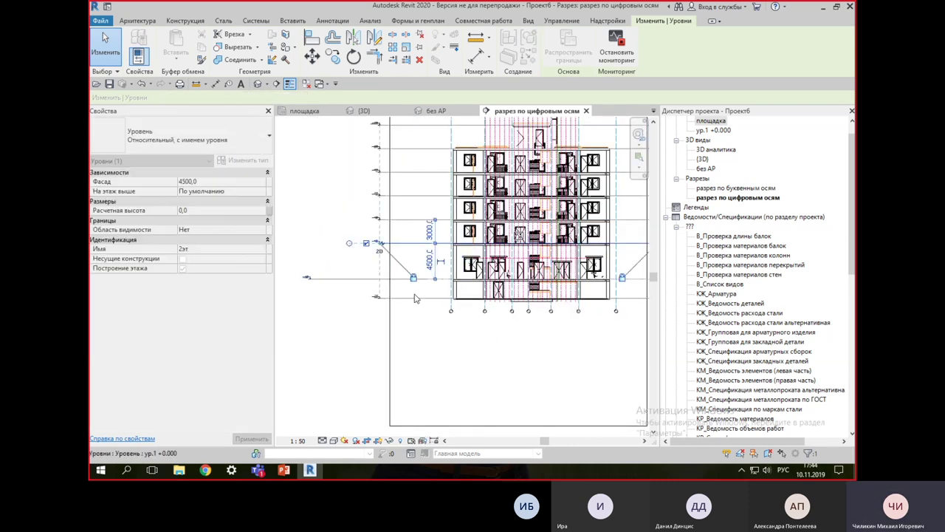
# Step: Deselect the level and switch to the {3D} view of Проект6
pyautogui.click(542, 375)
pyautogui.moveTo(542, 375)
pyautogui.mouseDown(button='middle')
pyautogui.moveTo(379, 368)
pyautogui.moveTo(369, 358)
pyautogui.mouseUp(button='middle')
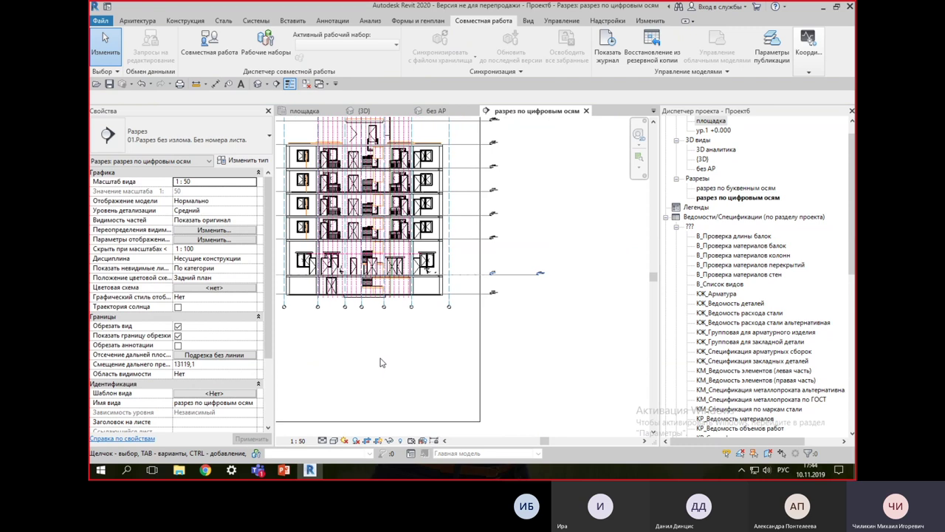
pyautogui.scroll(-2, 369, 358)
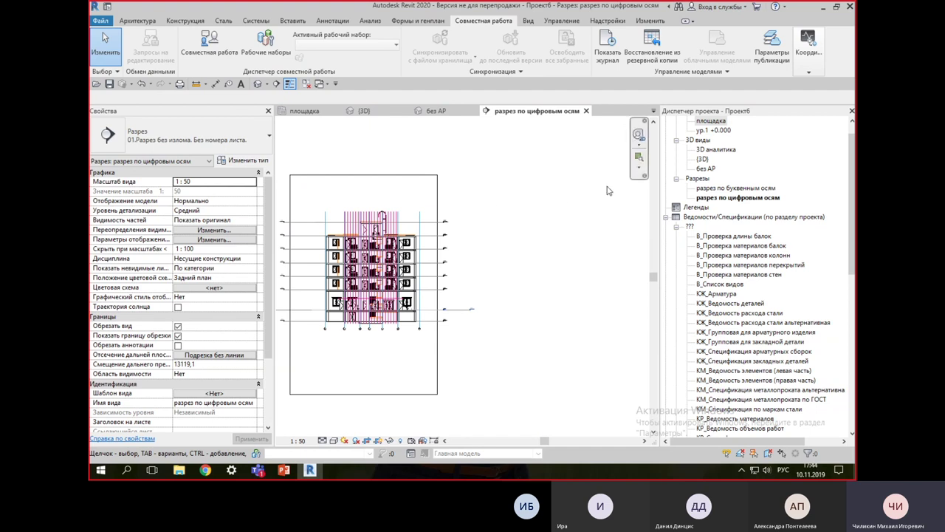
pyautogui.doubleClick(703, 159)
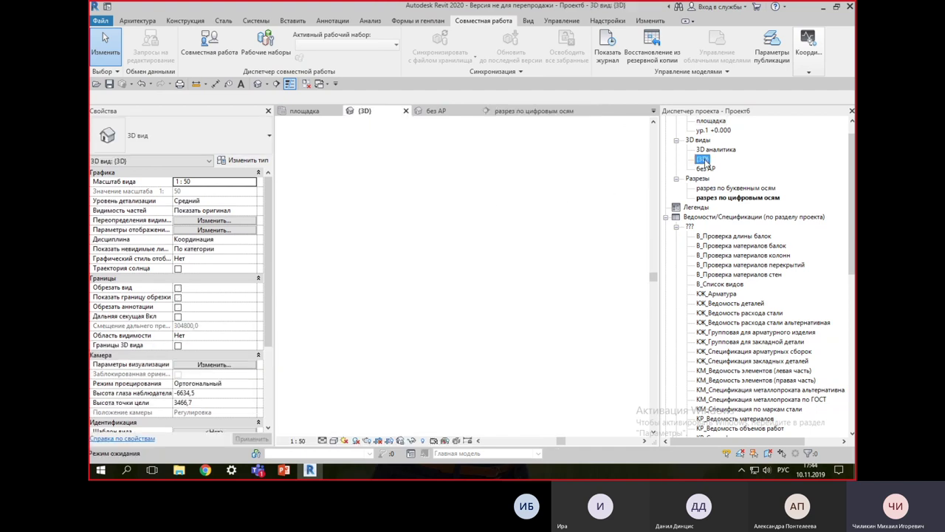
# Step: Close the inactive views and narrow the side panels to enlarge the {3D} view
pyautogui.moveTo(547, 273); pyautogui.dragTo(625, 323, button='middle')
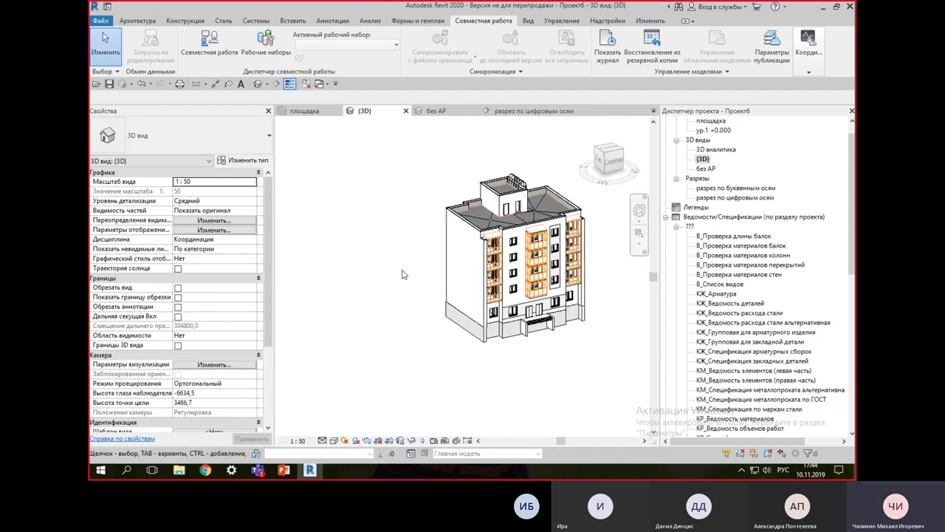
pyautogui.click(290, 84)
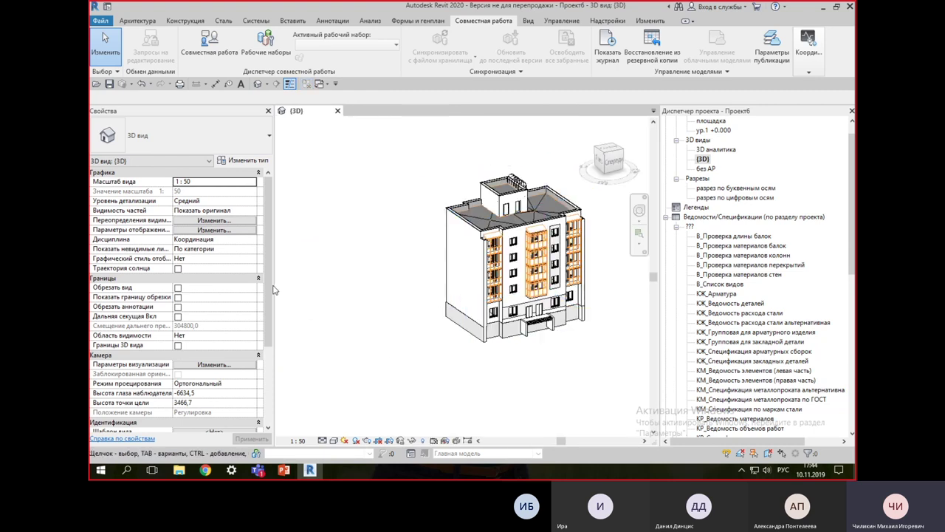
pyautogui.moveTo(274, 285); pyautogui.dragTo(227, 285)
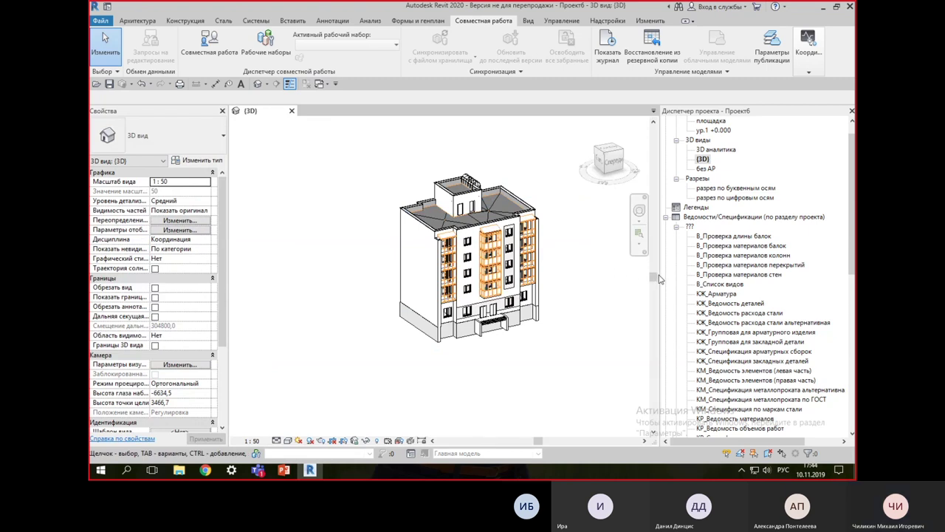
pyautogui.moveTo(661, 279); pyautogui.dragTo(687, 279)
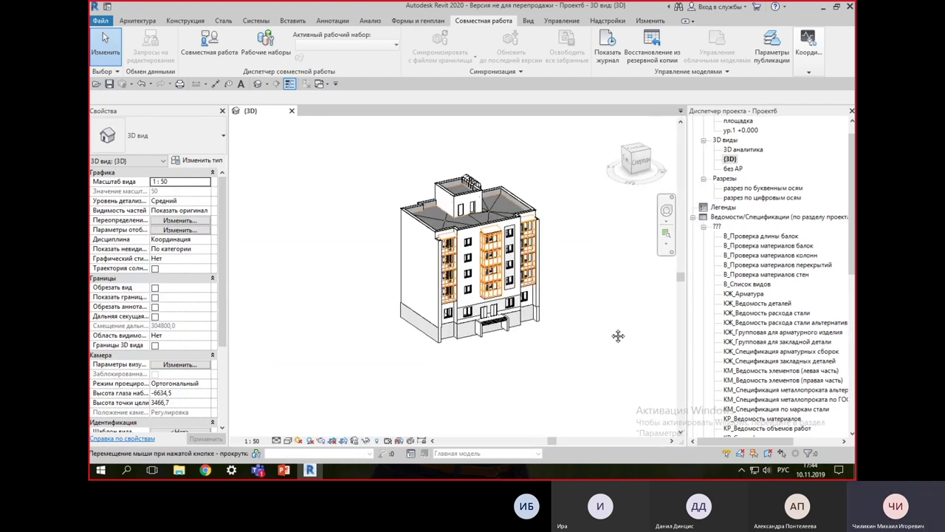
pyautogui.moveTo(618, 333); pyautogui.dragTo(705, 344, button='middle')
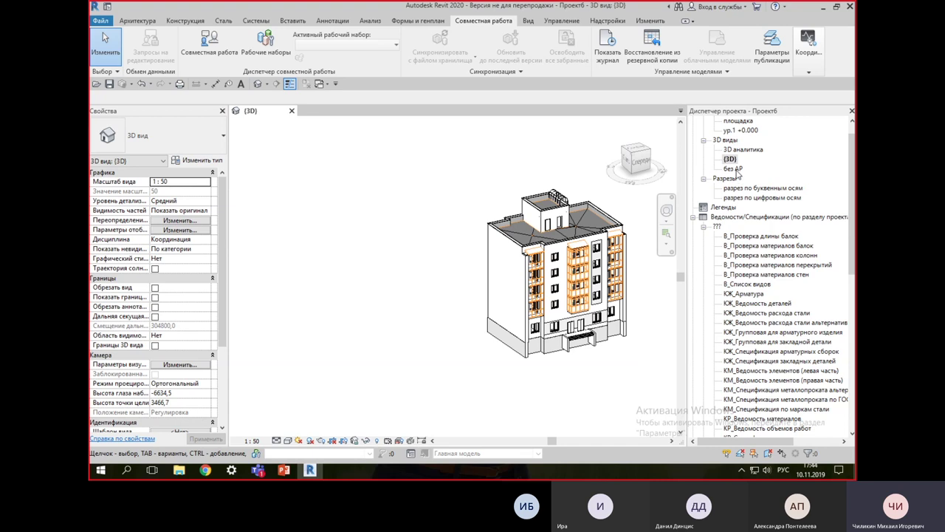
# Step: Open the без АР 3D view and tile it beside {3D}, recentring the building
pyautogui.doubleClick(734, 169)
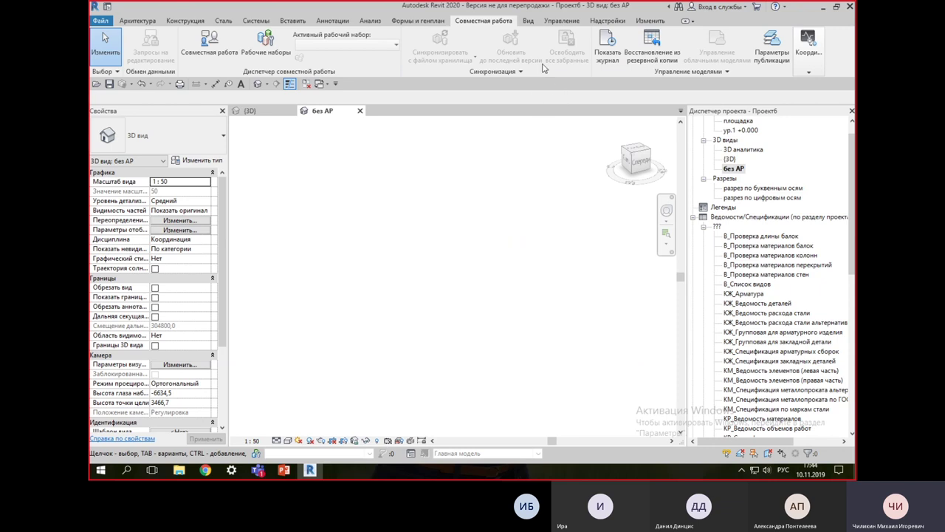
pyautogui.click(529, 22)
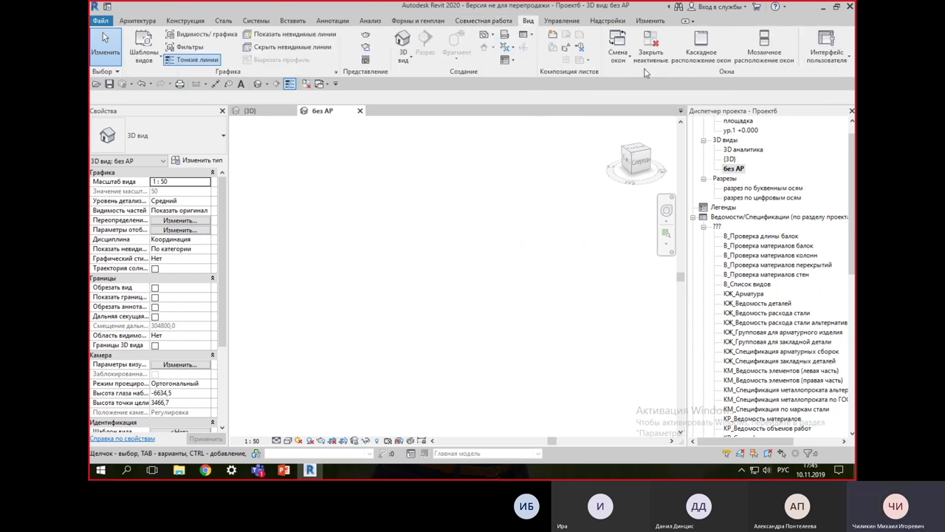
pyautogui.click(764, 48)
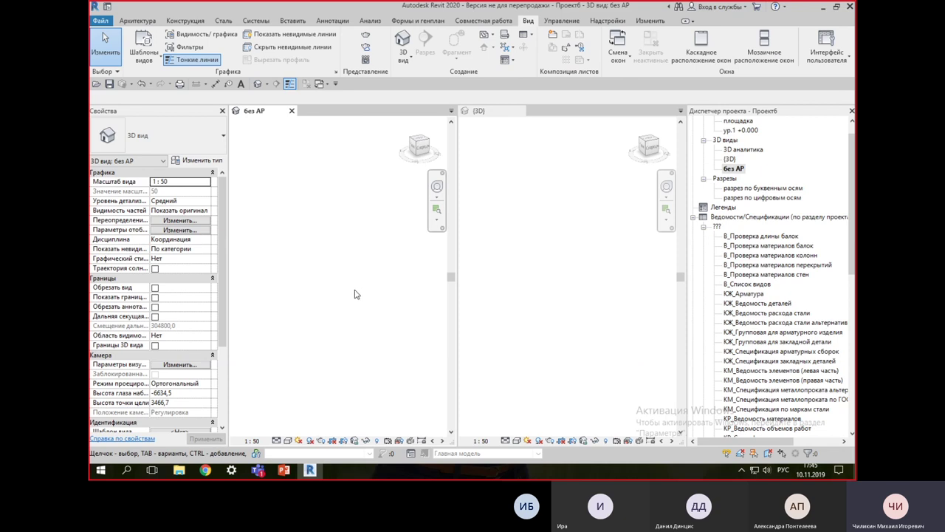
pyautogui.click(592, 288)
pyautogui.moveTo(658, 317); pyautogui.dragTo(628, 317, button='middle')
pyautogui.scroll(3, 593, 318)
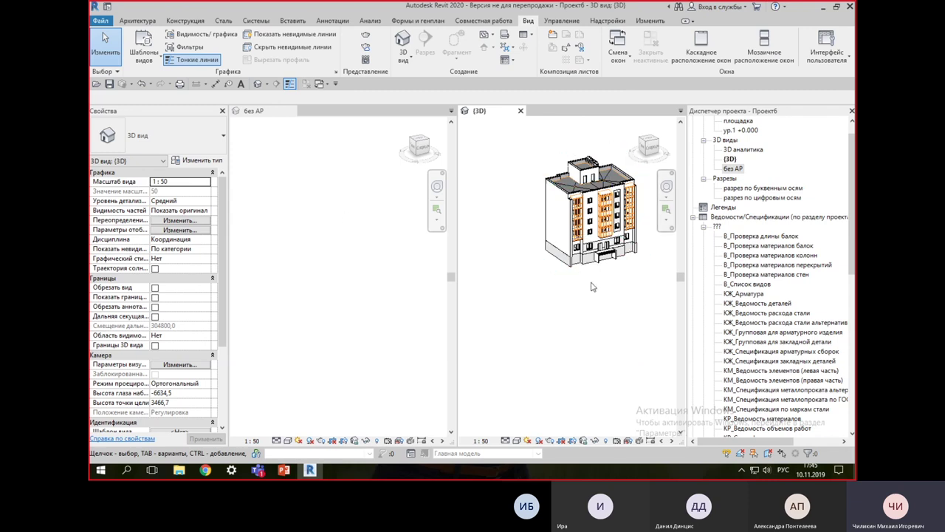
pyautogui.moveTo(609, 325)
pyautogui.mouseDown(button='middle')
pyautogui.moveTo(593, 353)
pyautogui.moveTo(582, 348)
pyautogui.mouseUp(button='middle')
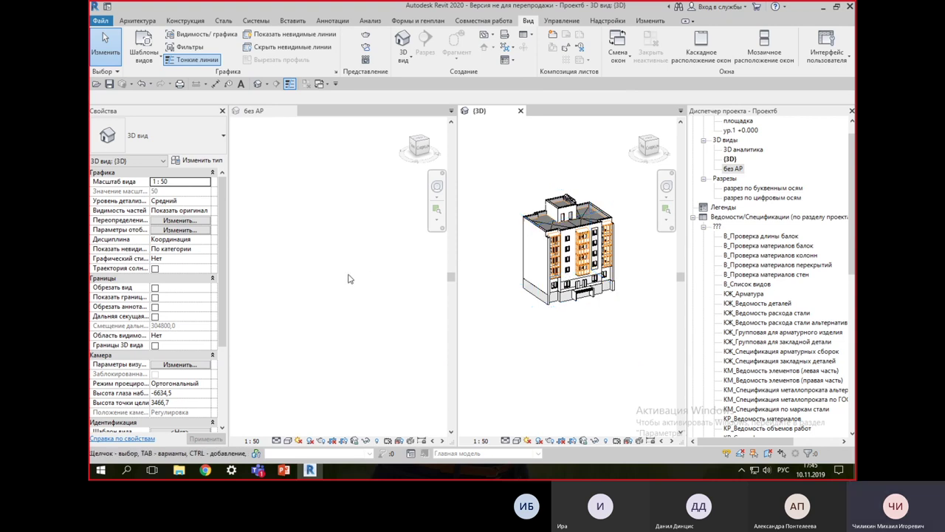
# Step: Open the площадка plan, select its section line, then close the plan
pyautogui.doubleClick(738, 121)
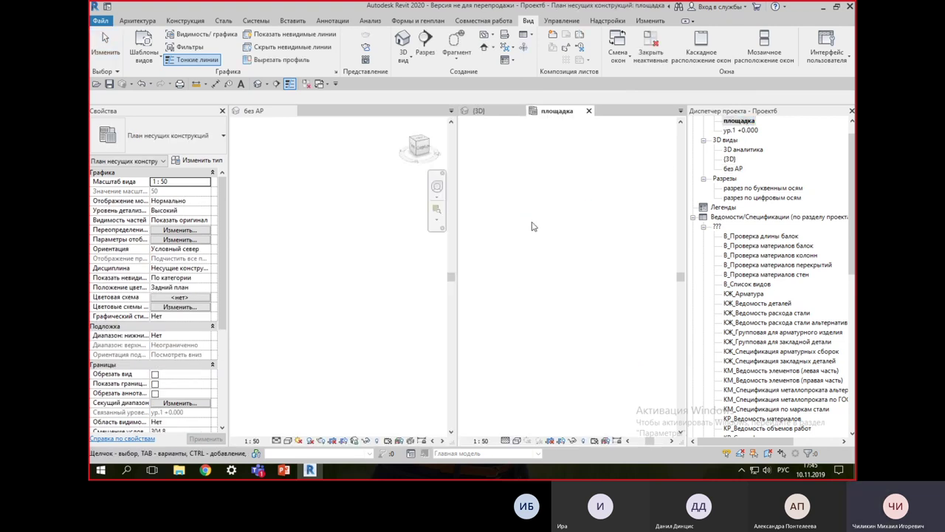
pyautogui.click(491, 276)
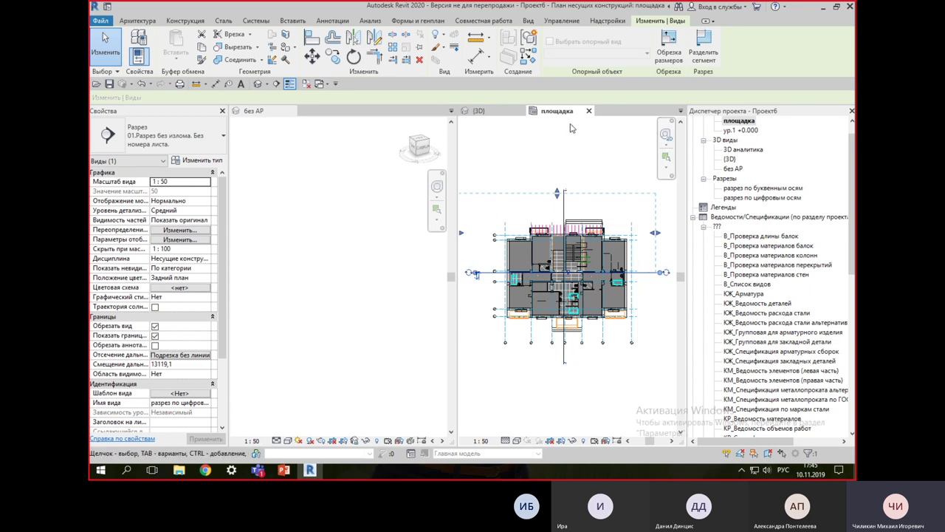
pyautogui.click(588, 110)
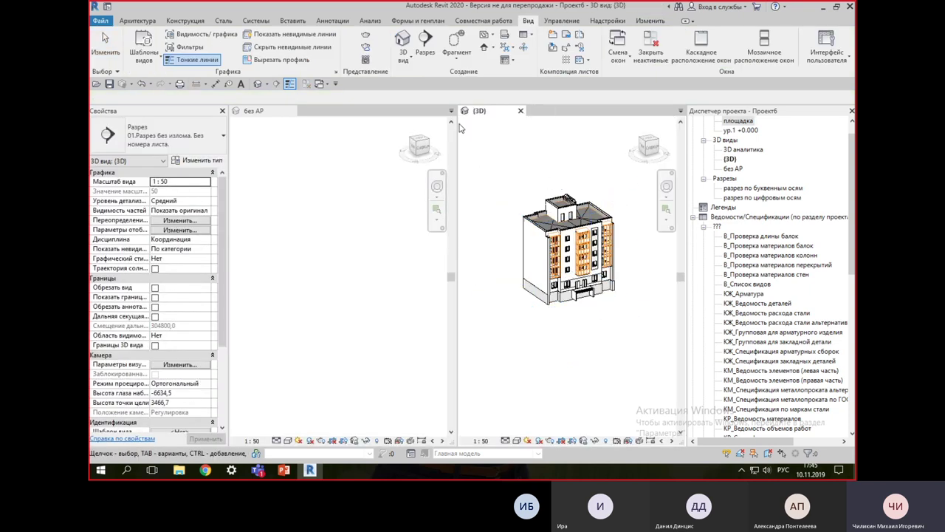
pyautogui.click(483, 20)
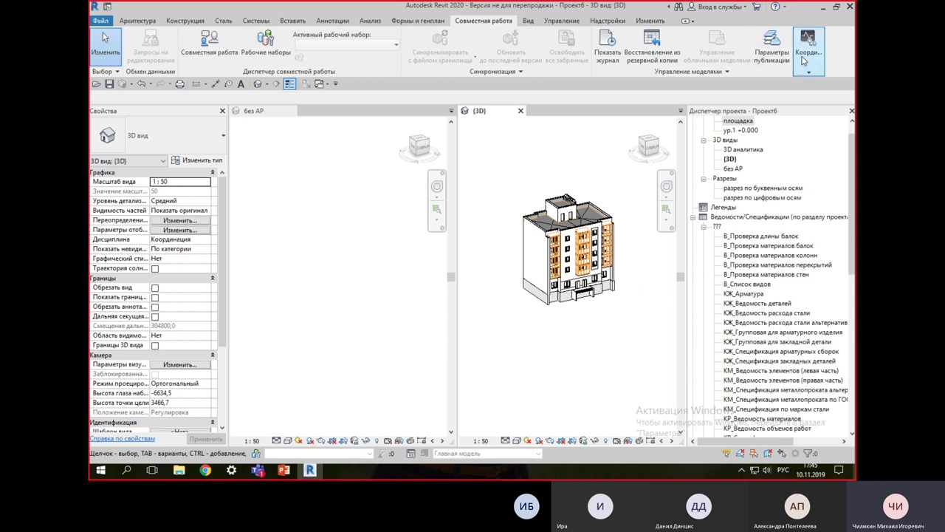
# Step: Start Copy/Monitor on the linked building and open its floor type copy options
pyautogui.click(803, 59)
pyautogui.click(650, 109)
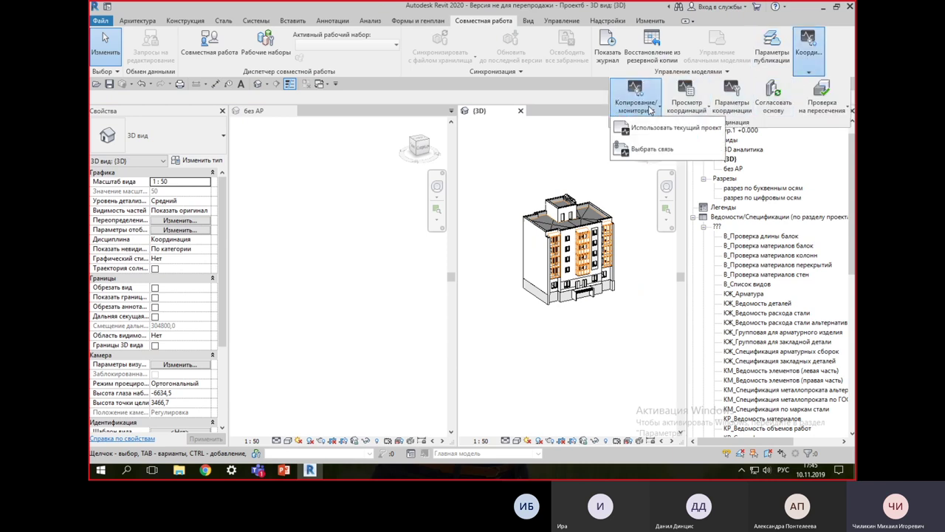
pyautogui.click(652, 151)
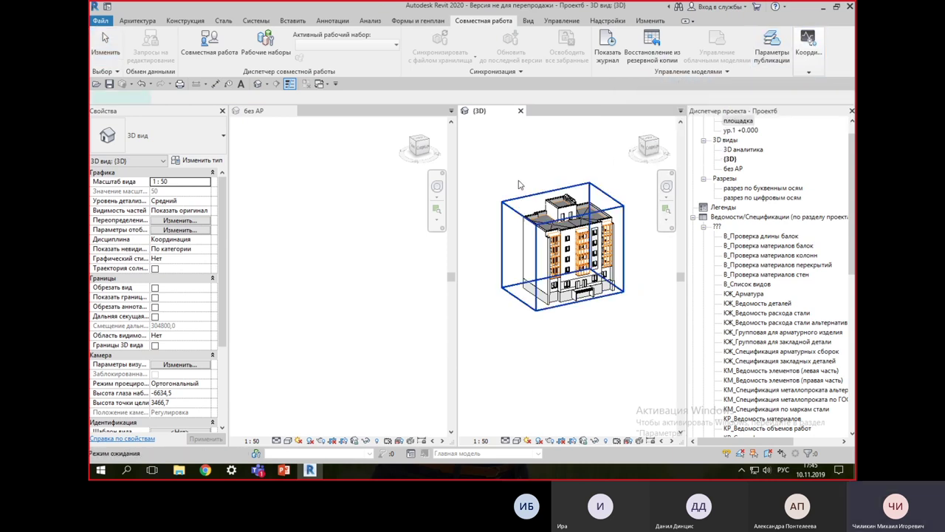
pyautogui.click(519, 185)
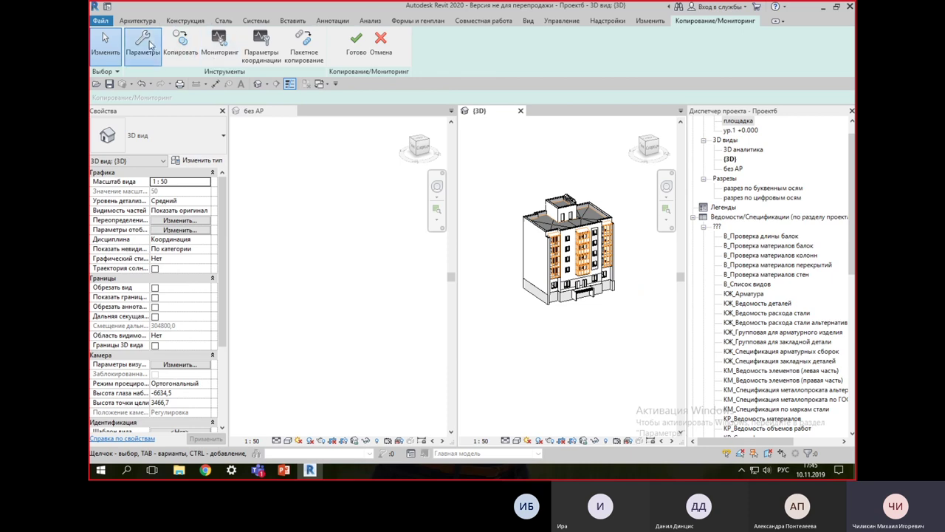
pyautogui.click(144, 44)
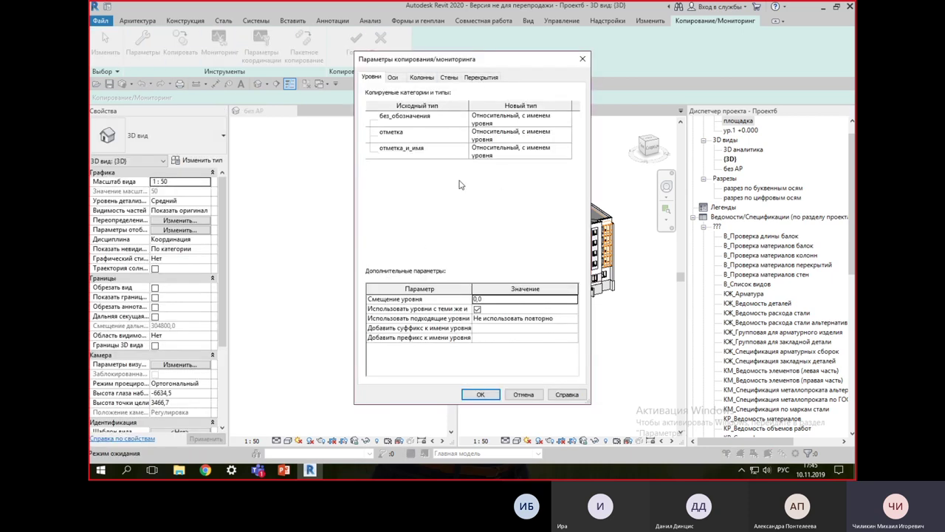
pyautogui.click(481, 76)
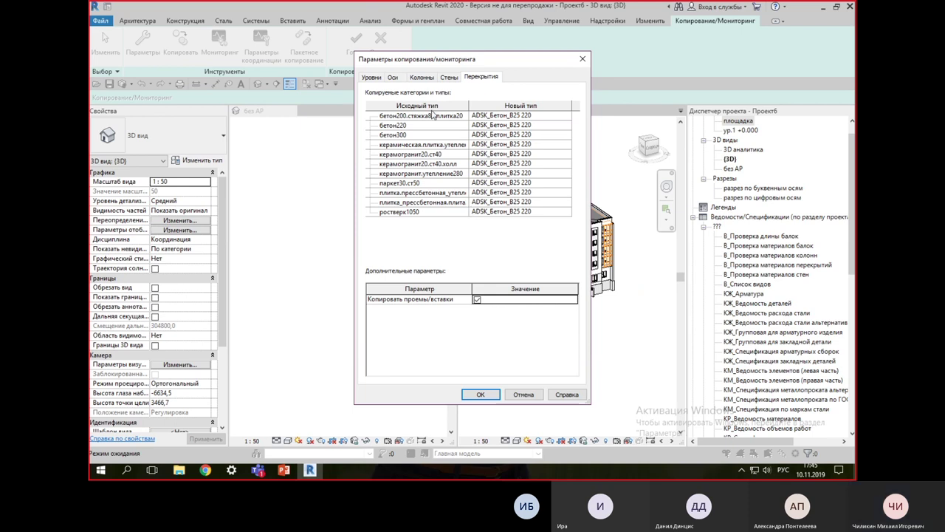
# Step: Set every floor type in the mapping to not be copied
pyautogui.click(434, 116)
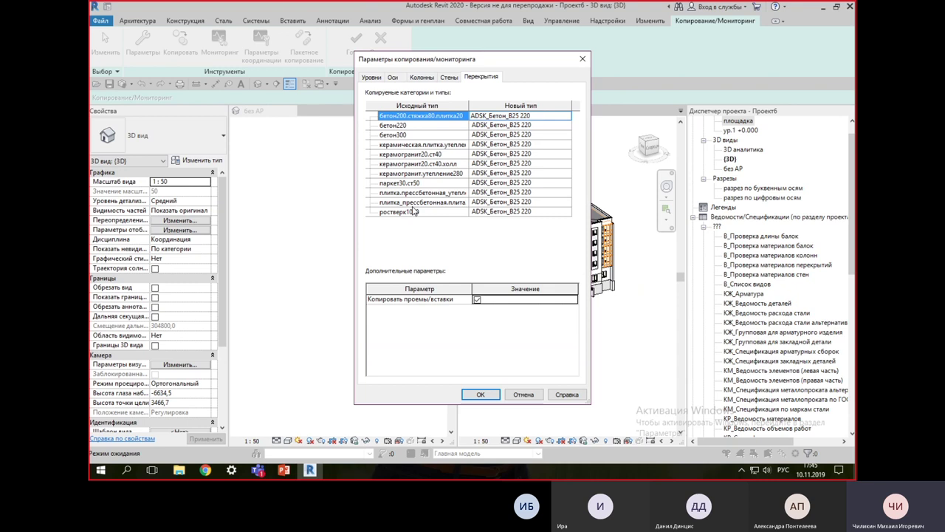
pyautogui.keyDown('shift'); pyautogui.click(420, 214); pyautogui.keyUp('shift')
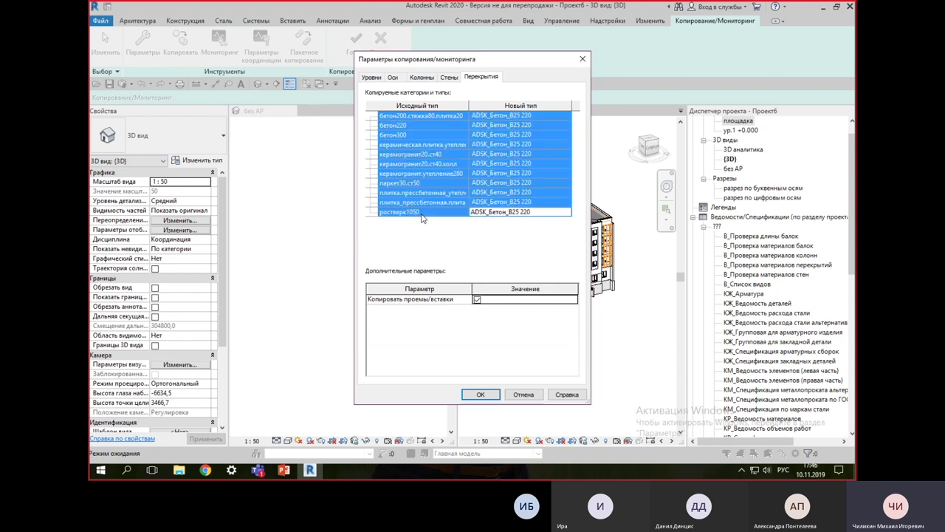
pyautogui.click(568, 117)
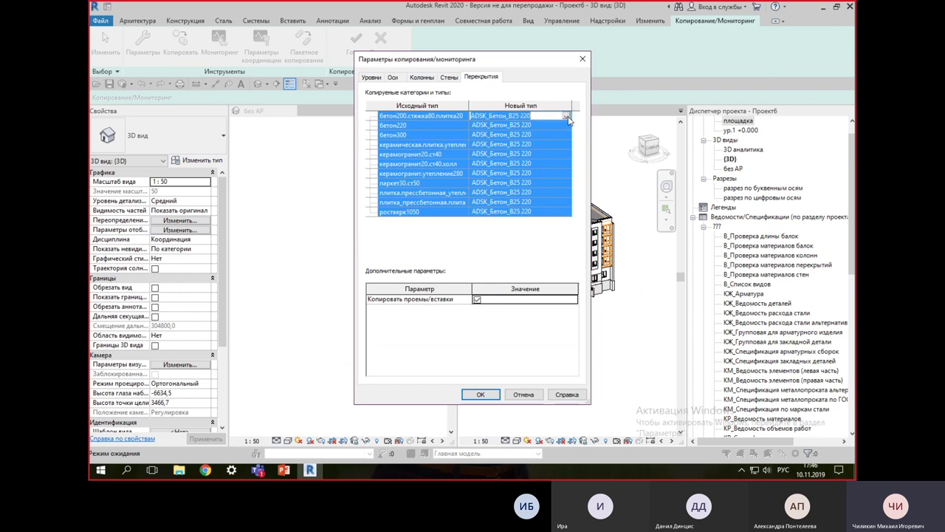
pyautogui.click(566, 116)
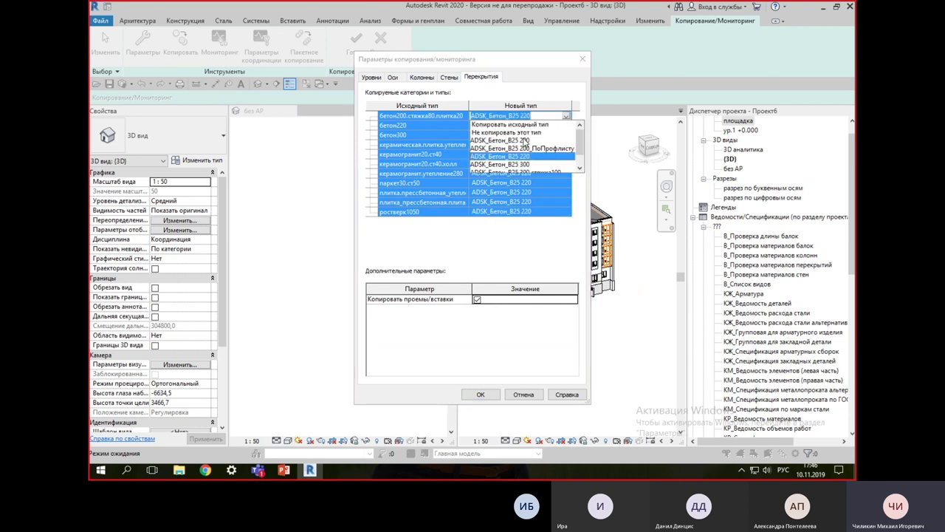
pyautogui.click(521, 133)
pyautogui.click(428, 164)
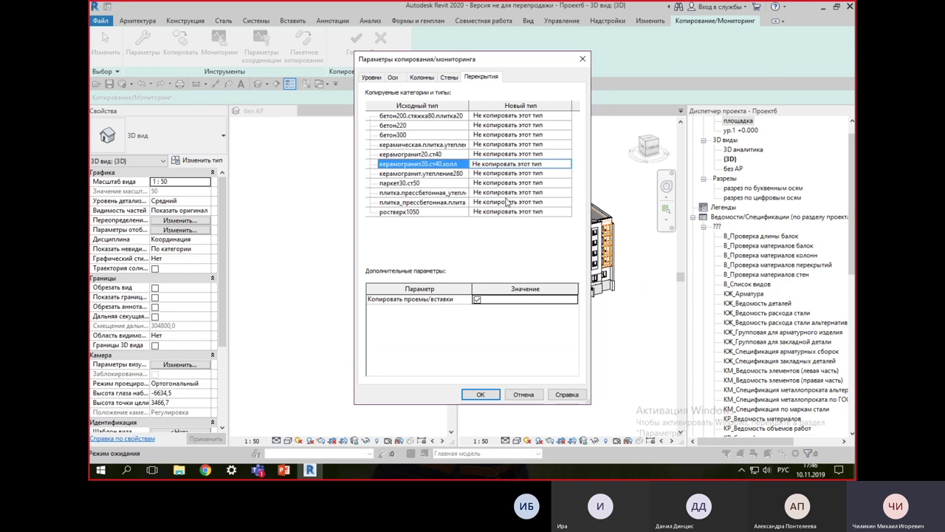
# Step: Map бетон220 to ADSK_Бетон_B25 220 and бетон300 to ADSK_Бетон_B25 300, then confirm
pyautogui.click(392, 117)
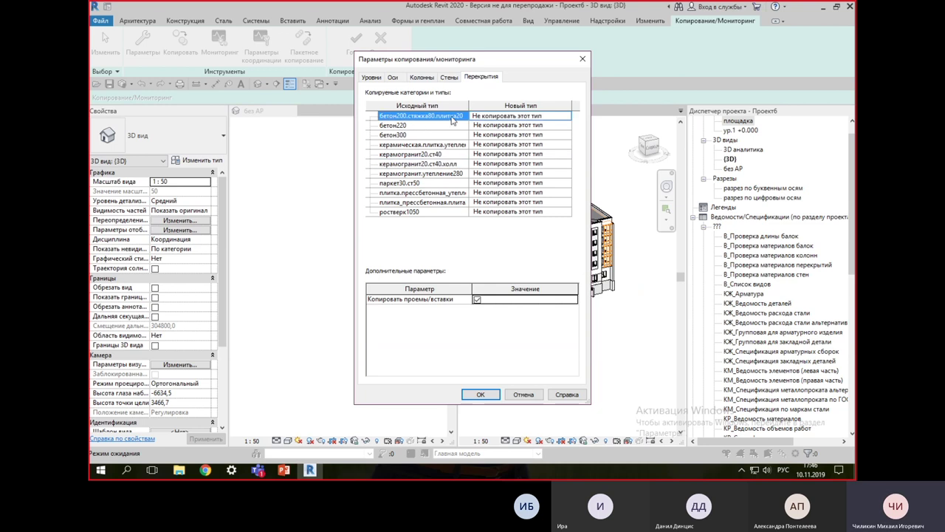
pyautogui.click(564, 120)
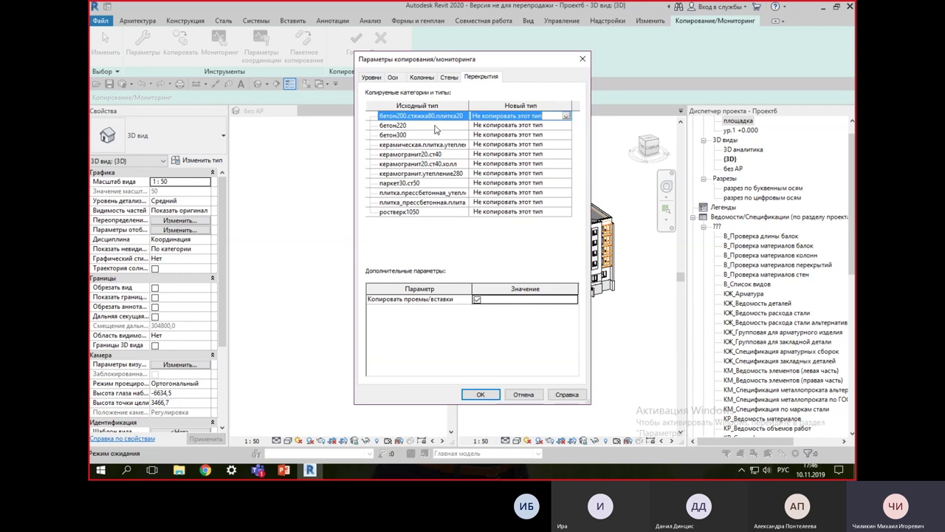
pyautogui.click(436, 129)
pyautogui.click(567, 127)
pyautogui.click(567, 128)
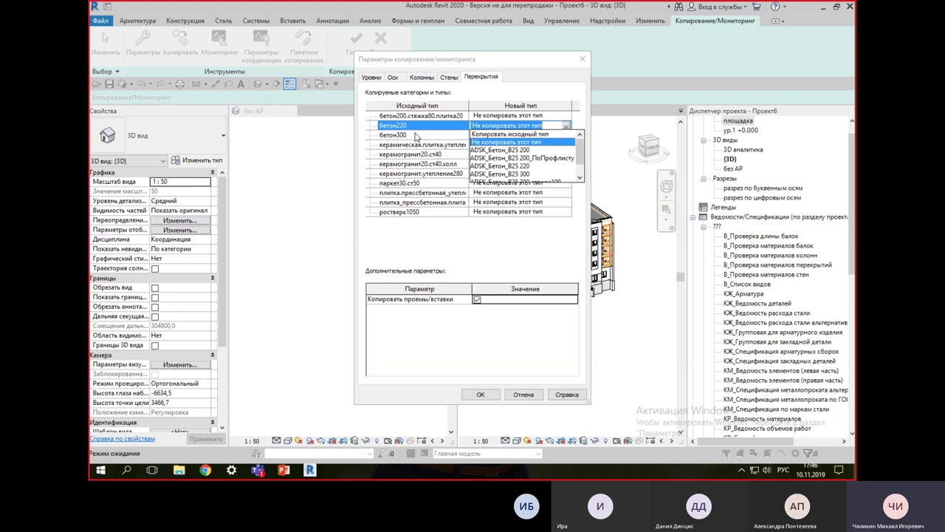
pyautogui.click(508, 166)
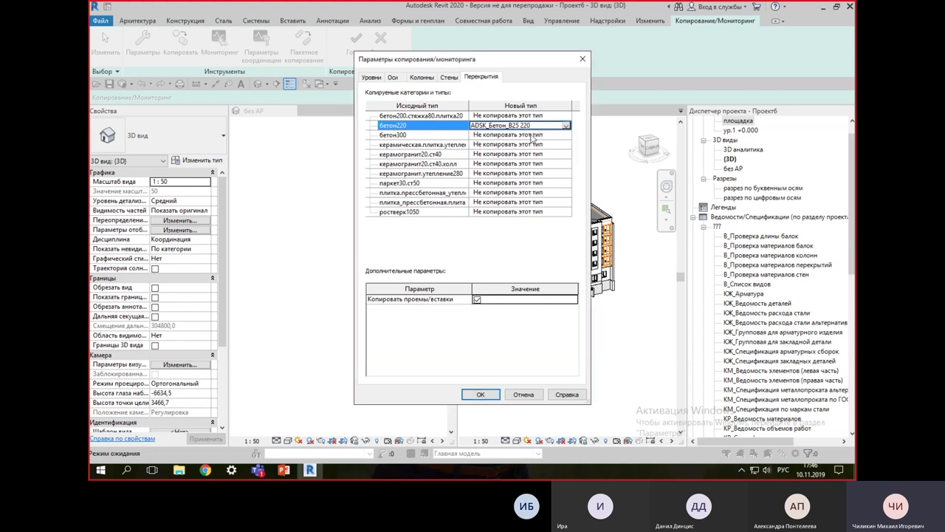
pyautogui.click(428, 136)
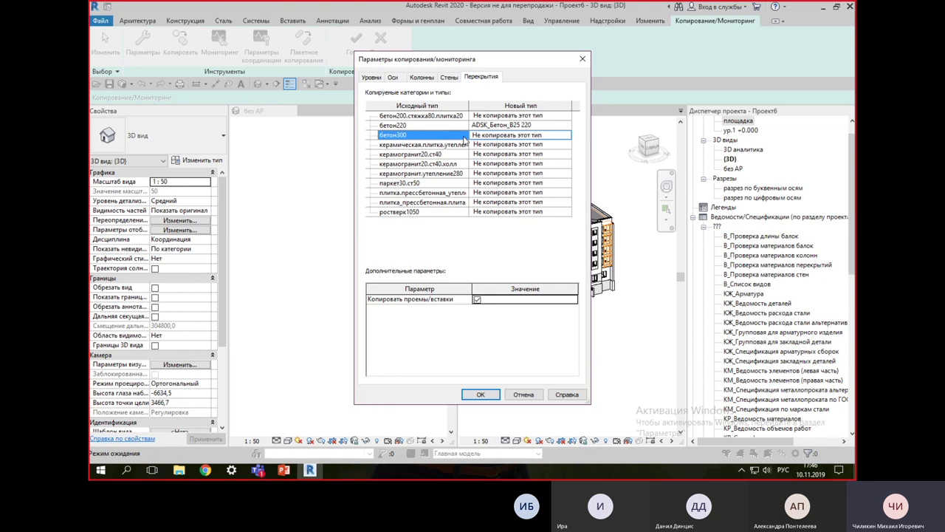
pyautogui.click(566, 136)
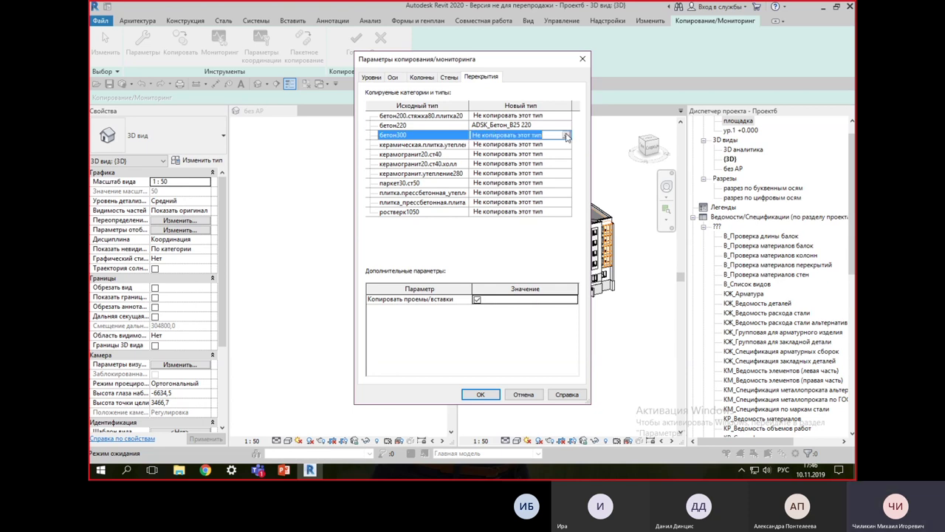
pyautogui.click(566, 136)
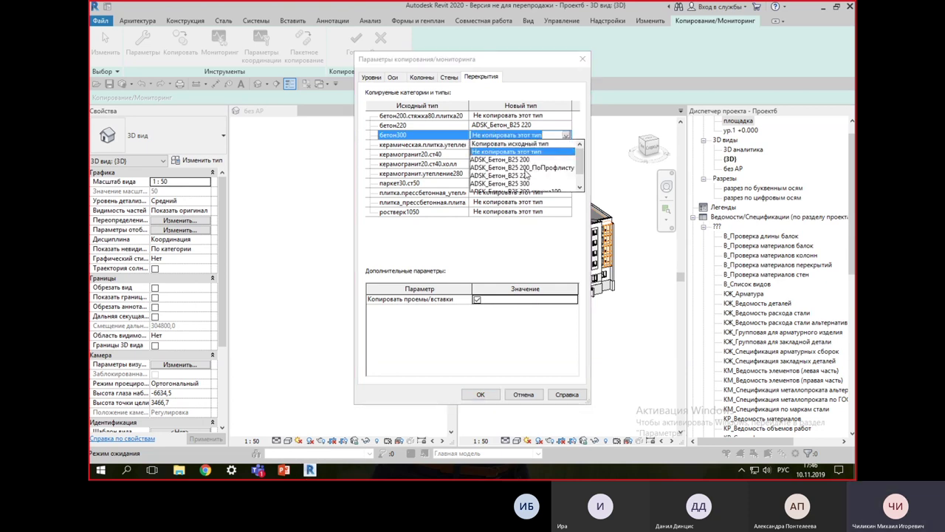
pyautogui.click(515, 185)
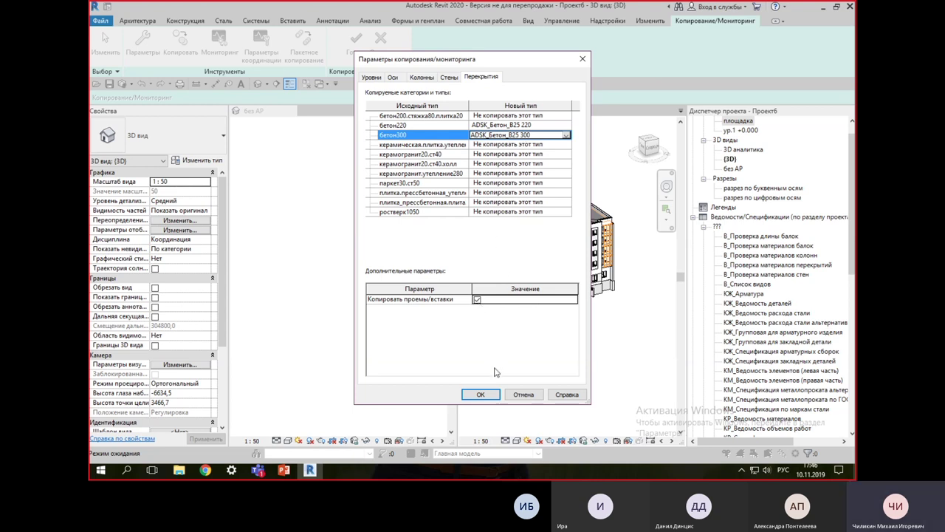
pyautogui.click(481, 394)
# Step: Copy the linked building's 8 floor slabs using a Floors-only filter, then exit Copy/Monitor
pyautogui.click(180, 43)
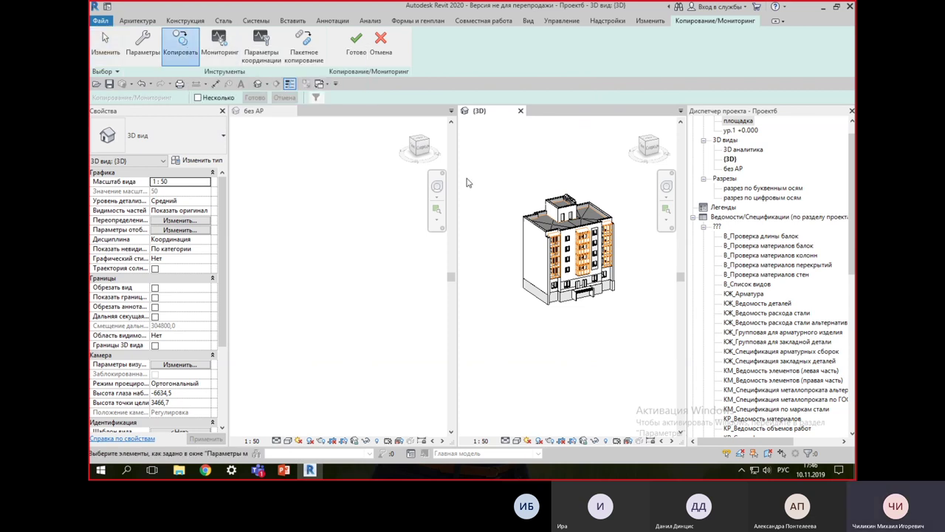
pyautogui.moveTo(488, 159); pyautogui.dragTo(629, 360)
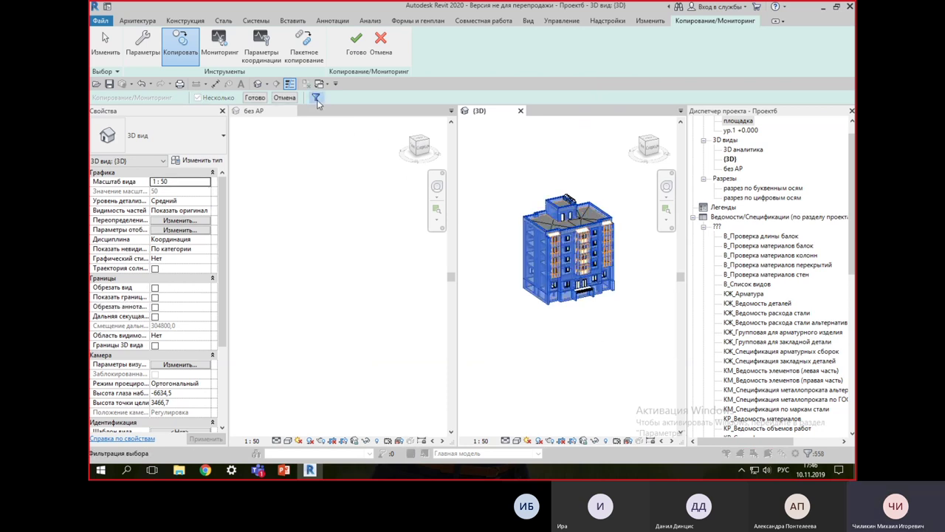
pyautogui.click(316, 98)
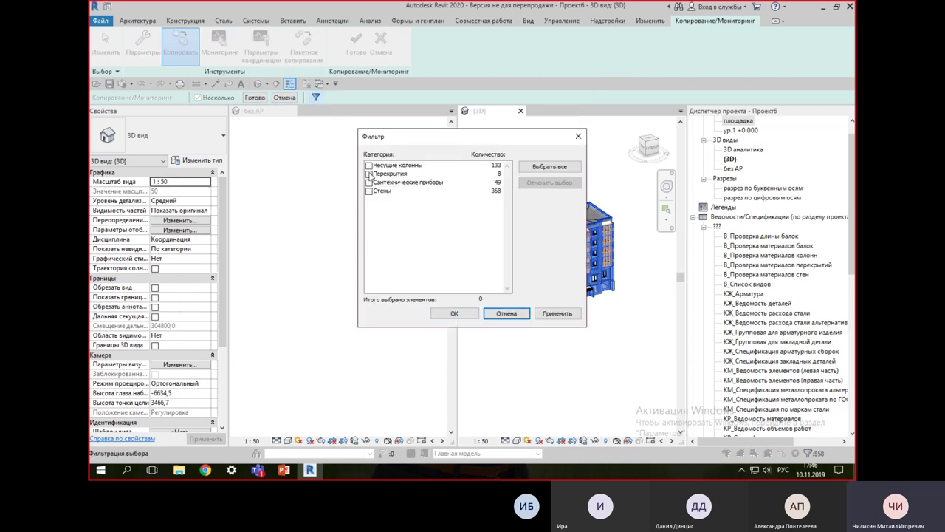
pyautogui.click(369, 173)
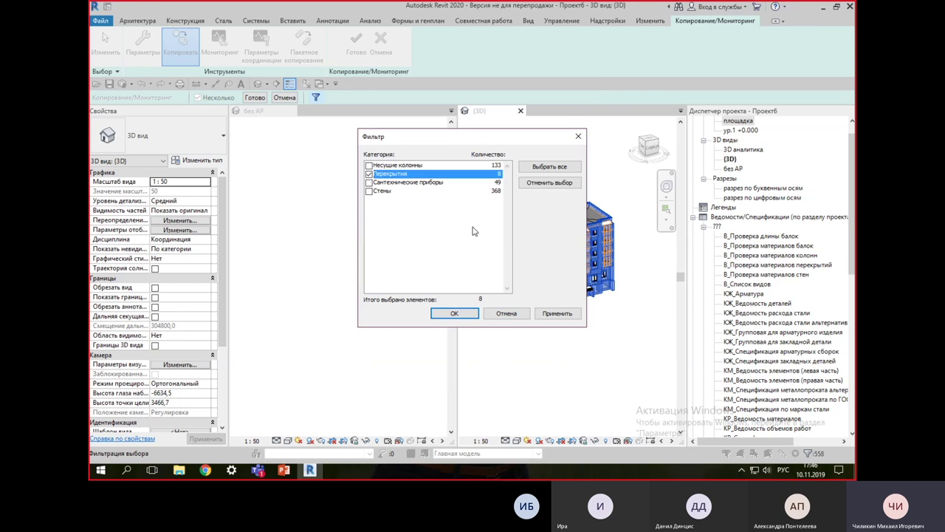
pyautogui.click(454, 313)
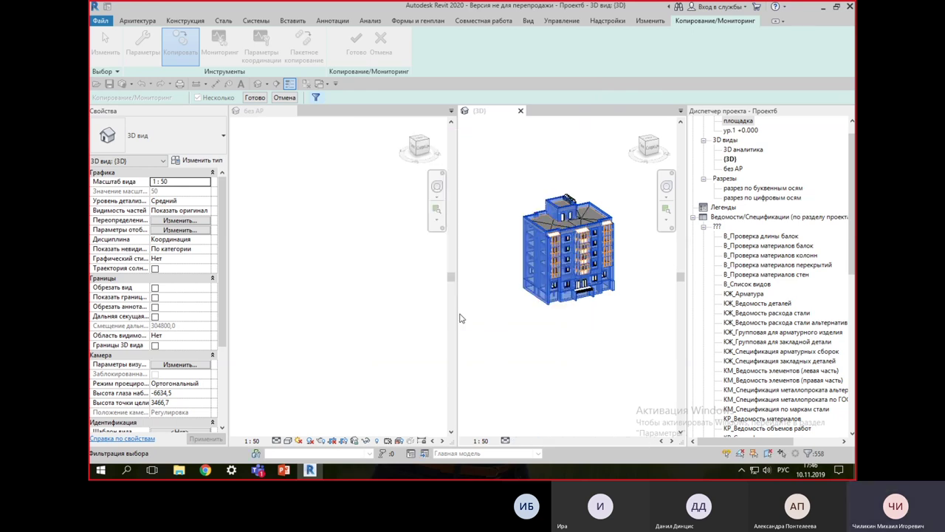
pyautogui.click(255, 97)
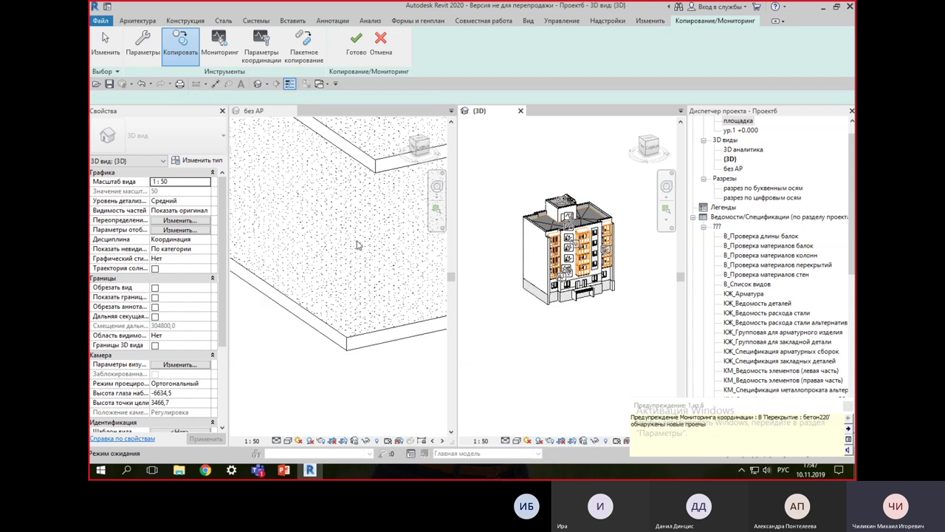
pyautogui.scroll(-5, 328, 258)
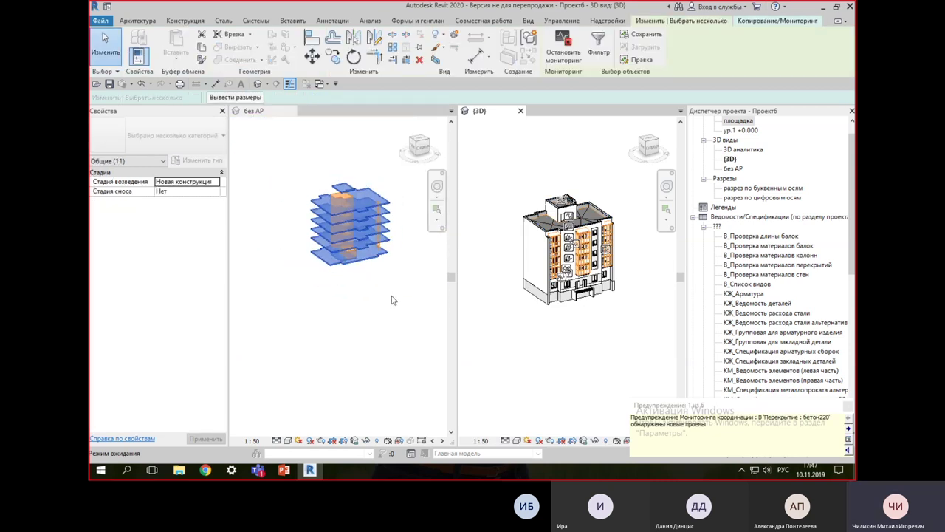
pyautogui.scroll(3, 343, 320)
pyautogui.moveTo(344, 308); pyautogui.dragTo(369, 317, button='middle')
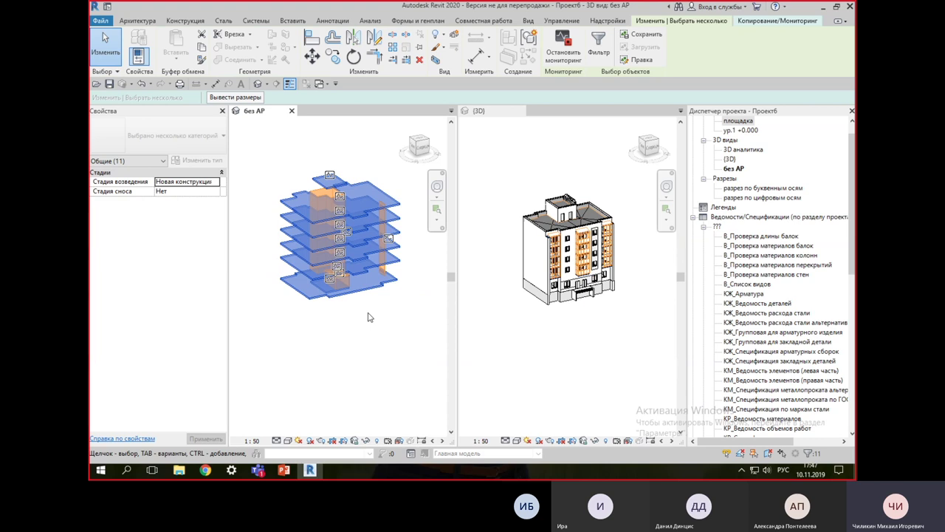
pyautogui.click(370, 318)
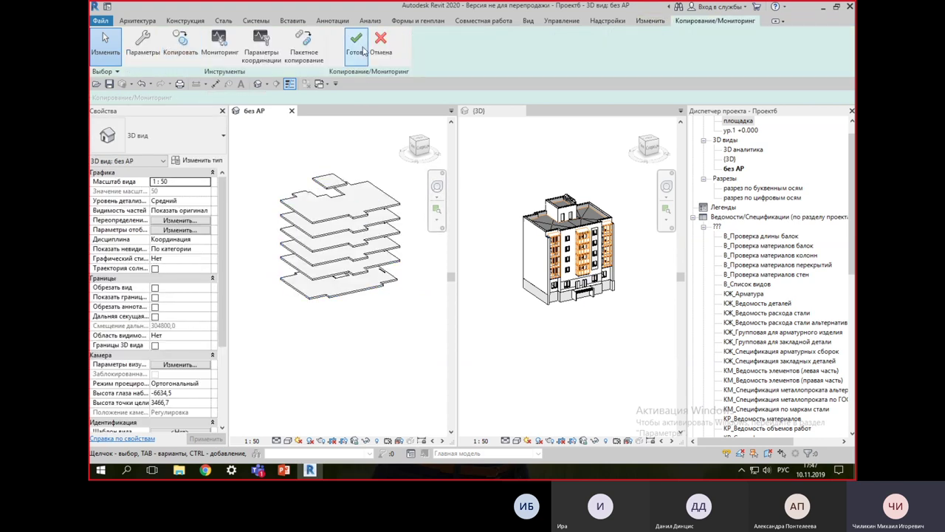
pyautogui.press('Escape')
# Step: Start a new Copy/Monitor session in {3D} with the linked architectural model as source
pyautogui.scroll(5, 389, 253)
pyautogui.scroll(3, 342, 362)
pyautogui.scroll(3, 352, 356)
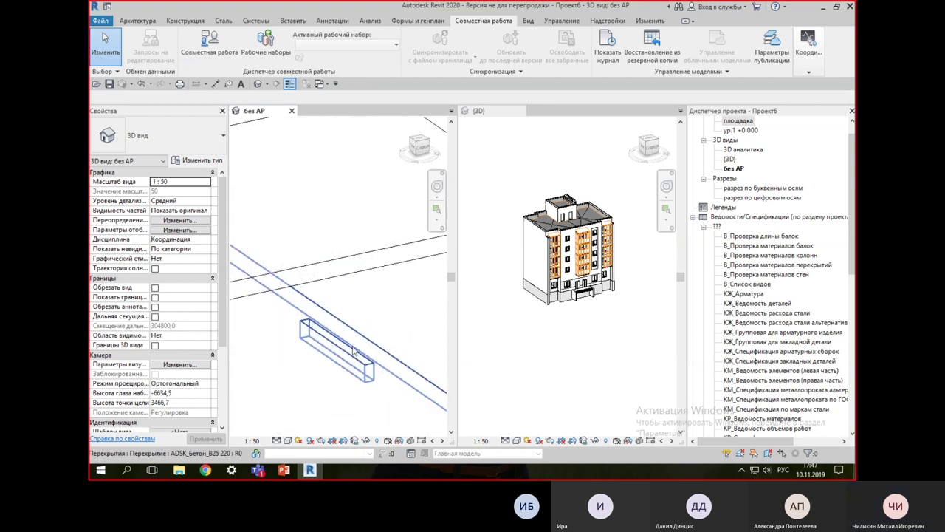
pyautogui.scroll(-2, 334, 339)
pyautogui.scroll(-3, 336, 347)
pyautogui.scroll(-2, 365, 390)
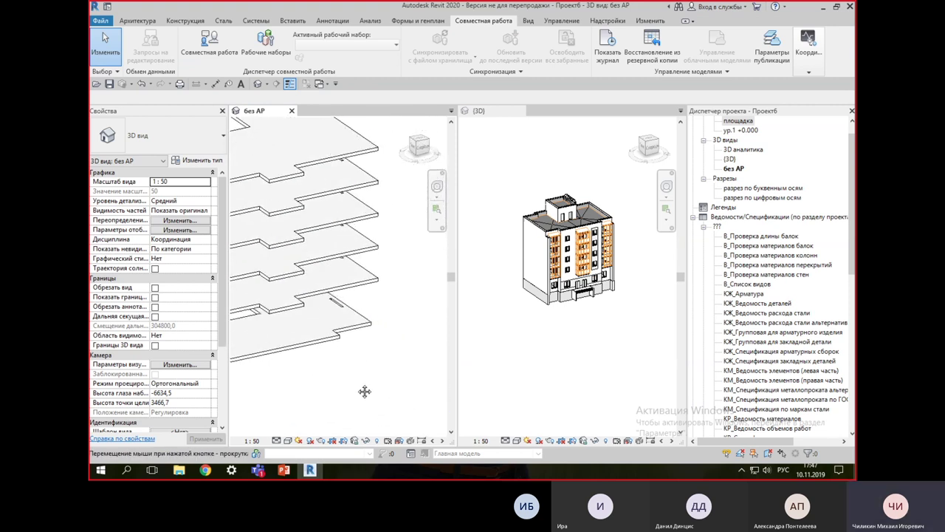
pyautogui.scroll(-1, 342, 381)
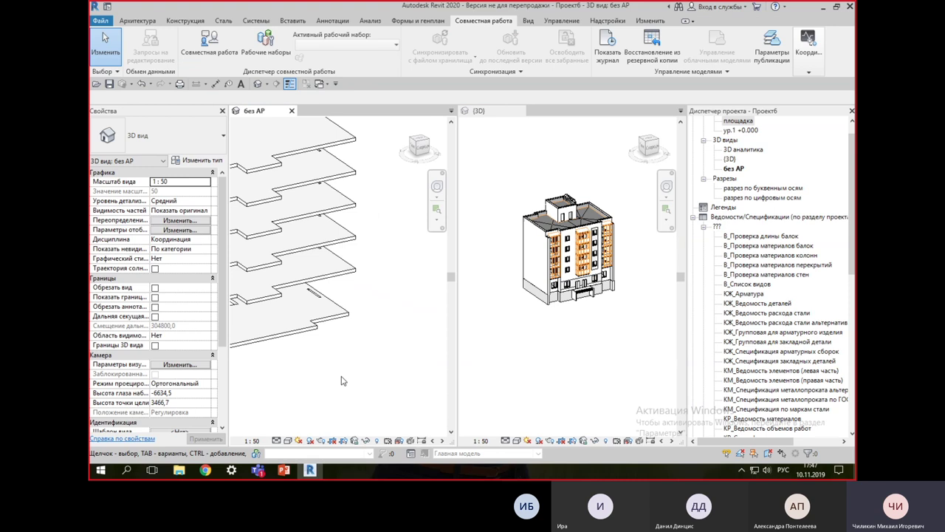
pyautogui.scroll(-3, 342, 381)
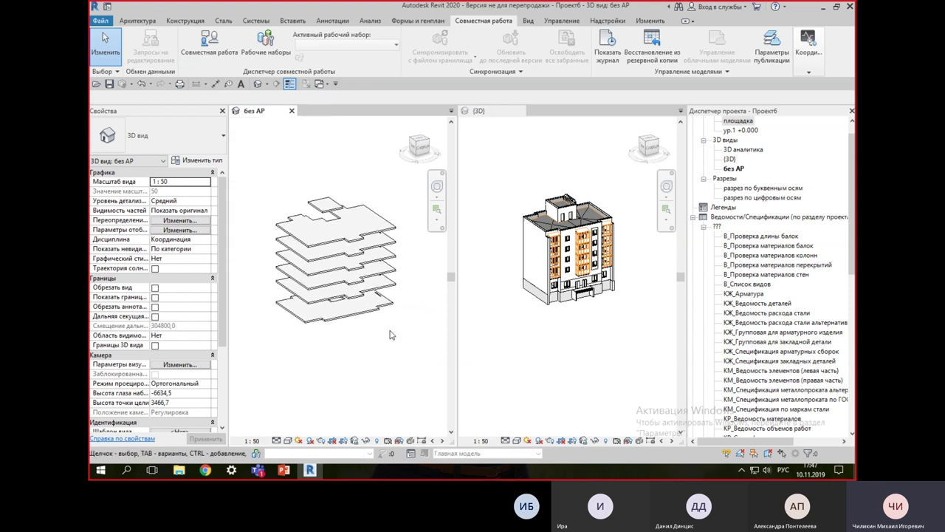
pyautogui.click(560, 335)
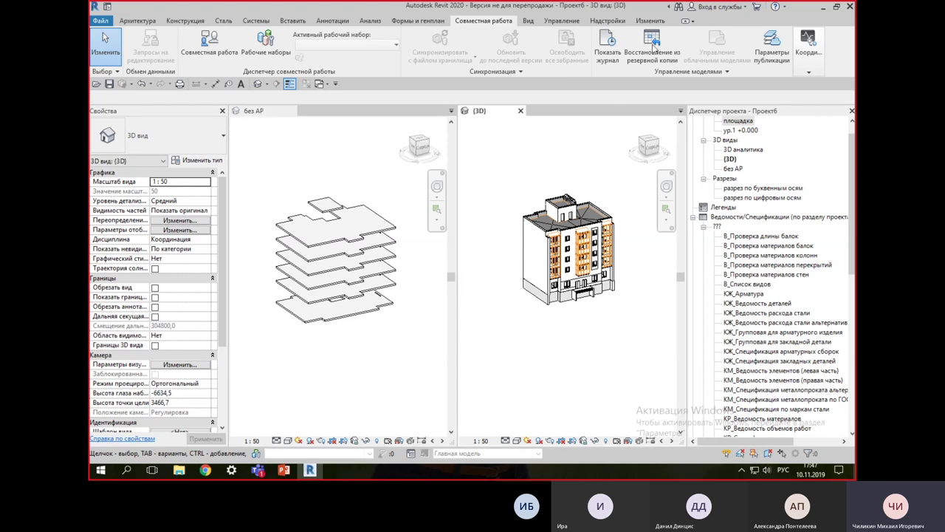
pyautogui.click(810, 49)
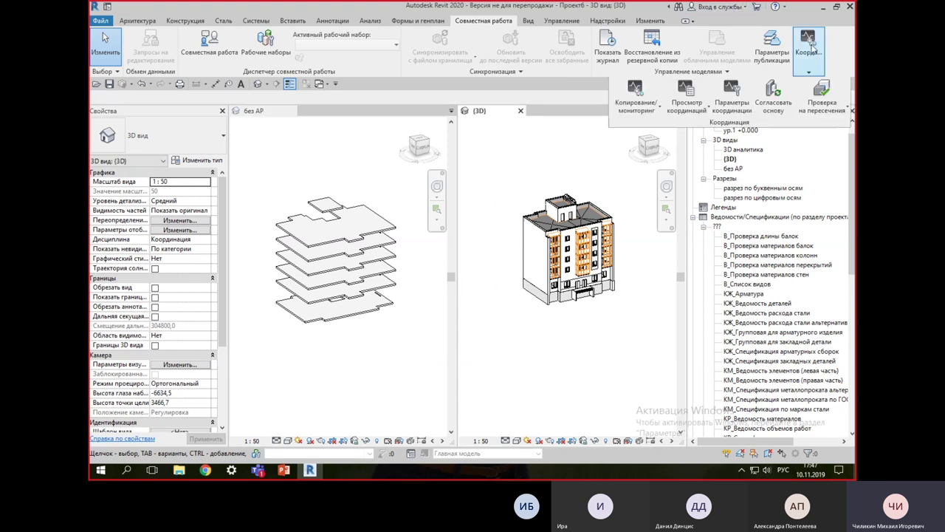
pyautogui.click(648, 110)
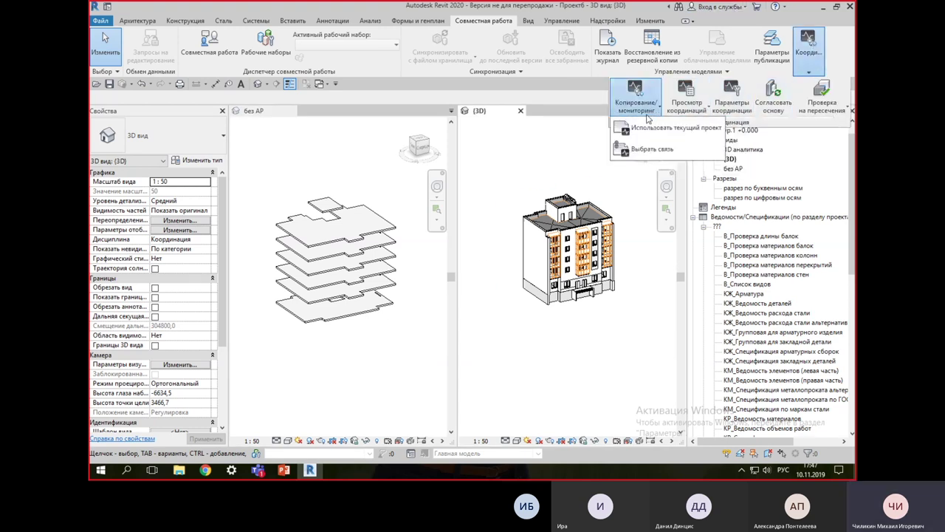
pyautogui.click(627, 149)
pyautogui.click(561, 214)
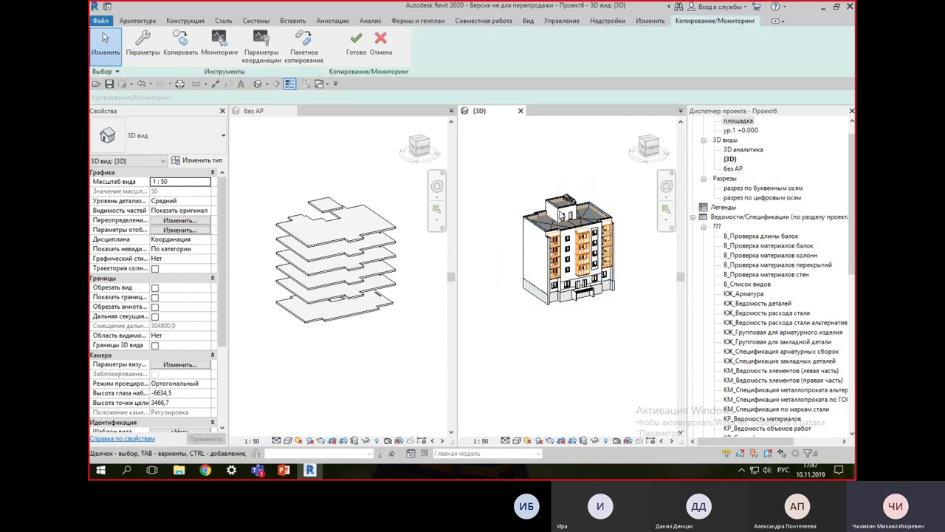
# Step: In the Walls mapping, set every wall type to 'Не копировать этот тип'
pyautogui.click(143, 42)
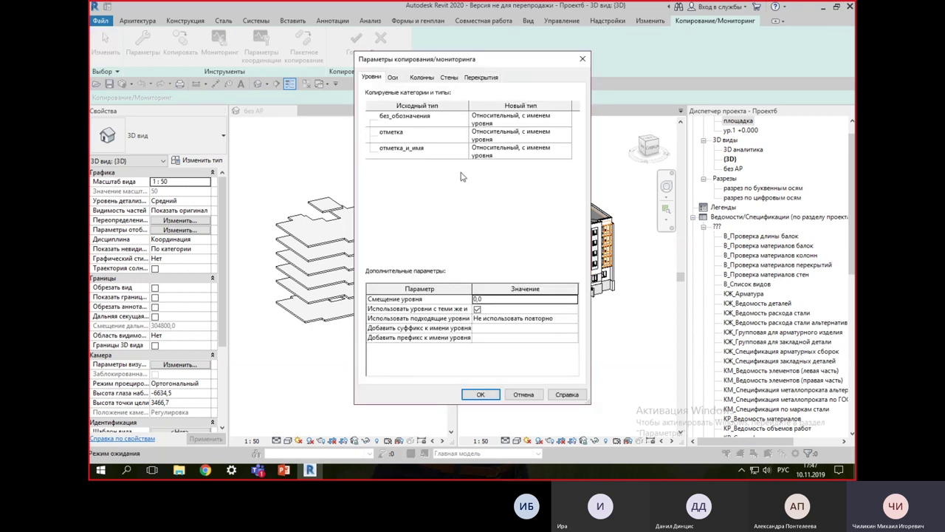
pyautogui.click(449, 77)
pyautogui.click(425, 116)
pyautogui.scroll(-3, 443, 178)
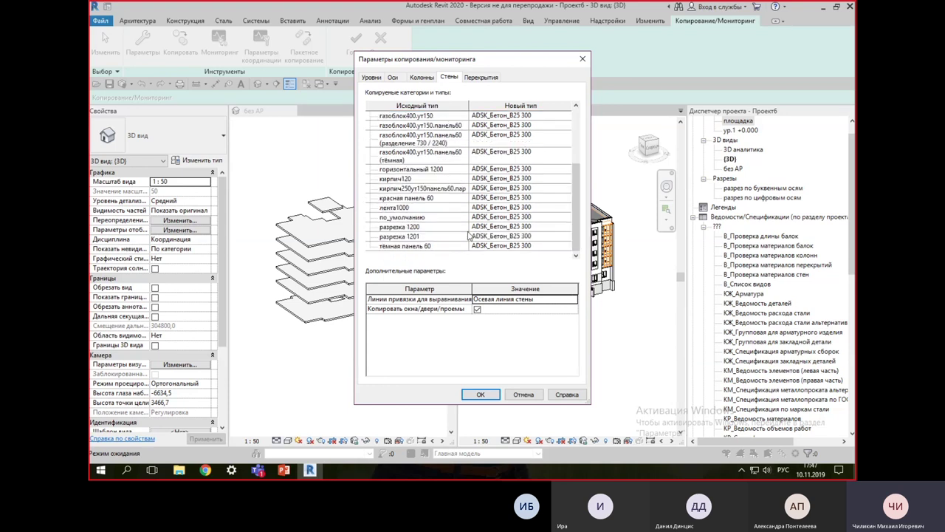
pyautogui.keyDown('shift'); pyautogui.click(420, 247); pyautogui.keyUp('shift')
pyautogui.click(566, 248)
pyautogui.click(566, 248)
pyautogui.click(566, 247)
pyautogui.click(517, 265)
pyautogui.click(436, 198)
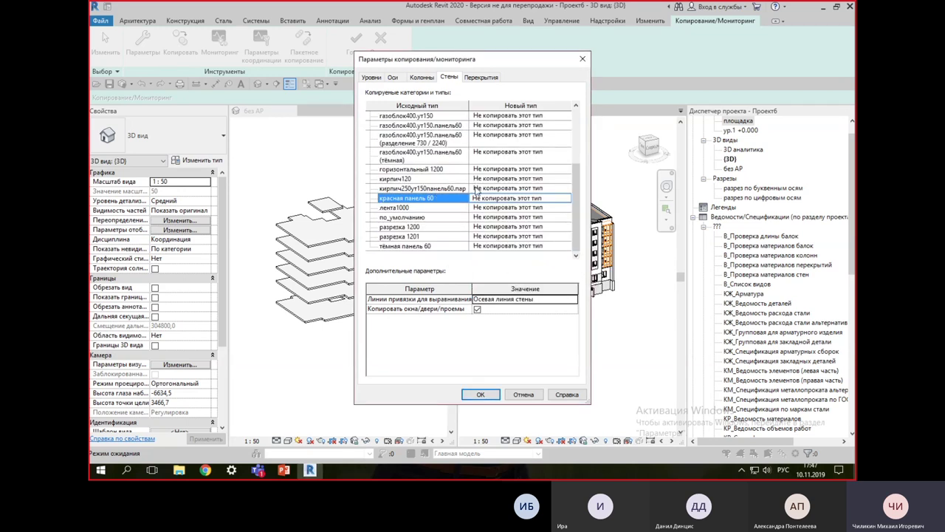
pyautogui.scroll(3, 476, 191)
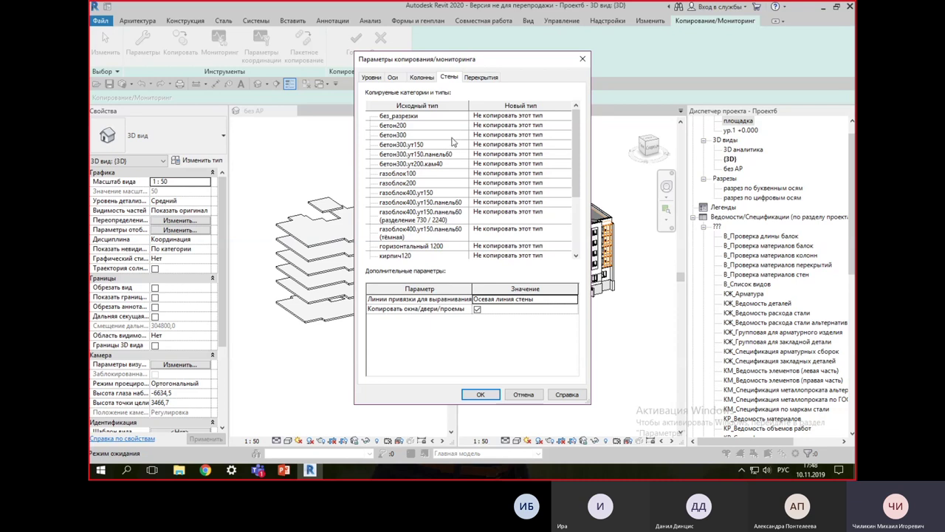
# Step: Map the бетон300 through бетон300.ут200.кам40 wall types to ADSK_Бетон_B25 300
pyautogui.click(438, 137)
pyautogui.keyDown('shift'); pyautogui.click(403, 166); pyautogui.keyUp('shift')
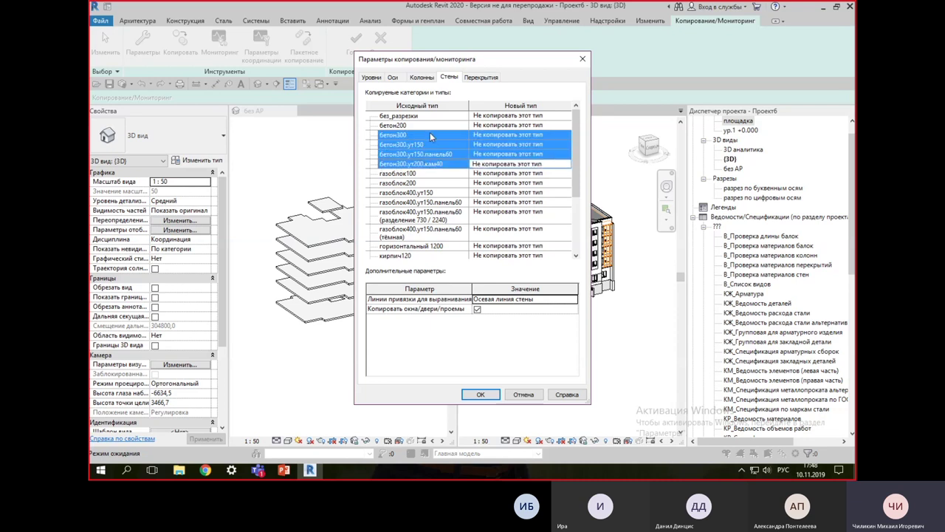
pyautogui.click(564, 134)
pyautogui.click(565, 135)
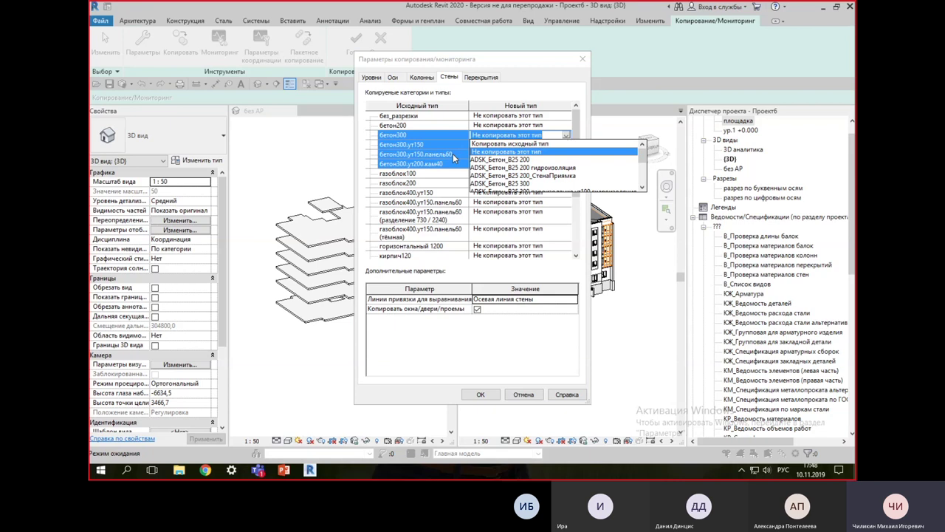
pyautogui.click(524, 184)
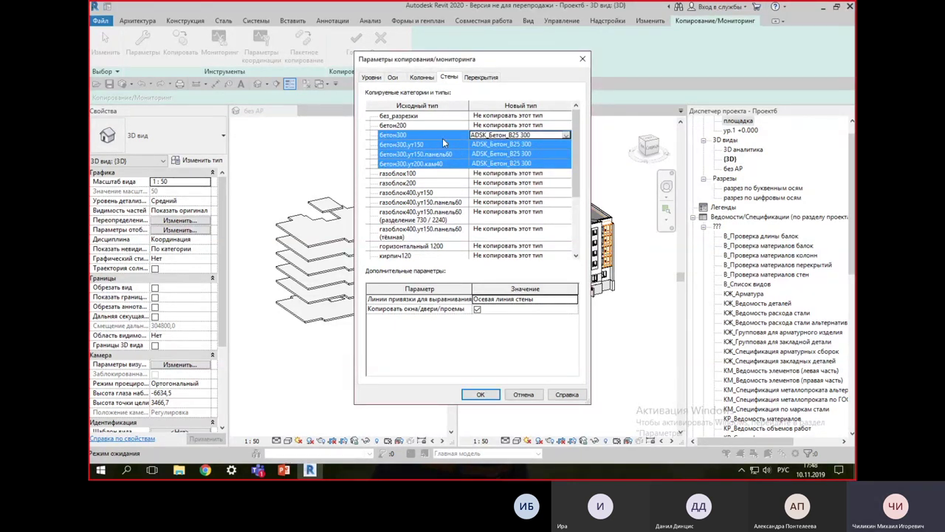
# Step: Map the бетон200 wall type to ADSK_Бетон_B25 200
pyautogui.click(423, 130)
pyautogui.click(569, 130)
pyautogui.click(568, 130)
pyautogui.click(529, 150)
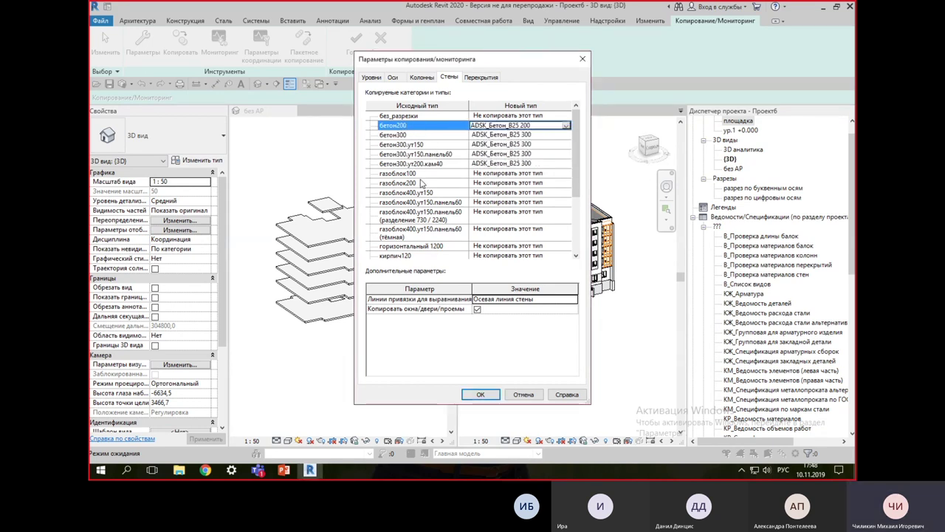
pyautogui.scroll(-1, 422, 182)
pyautogui.scroll(-3, 424, 185)
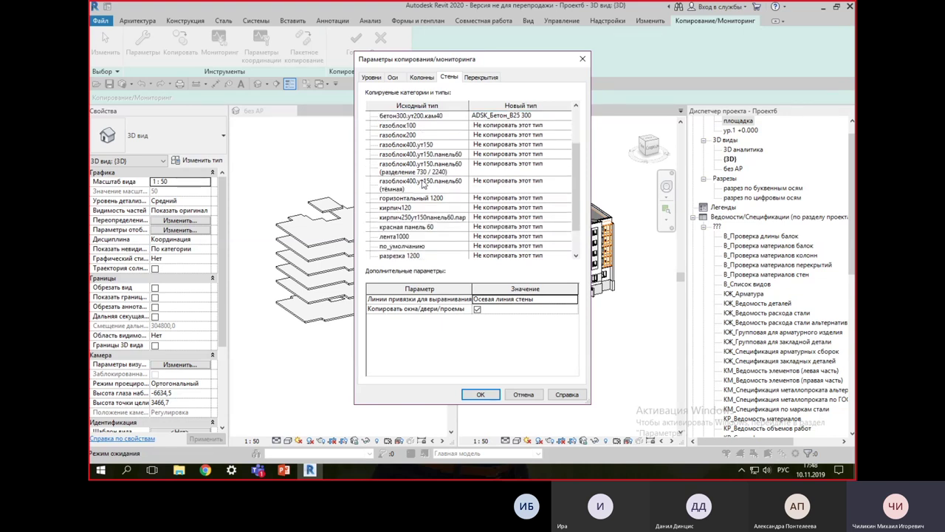
pyautogui.scroll(3, 422, 185)
pyautogui.scroll(2, 424, 184)
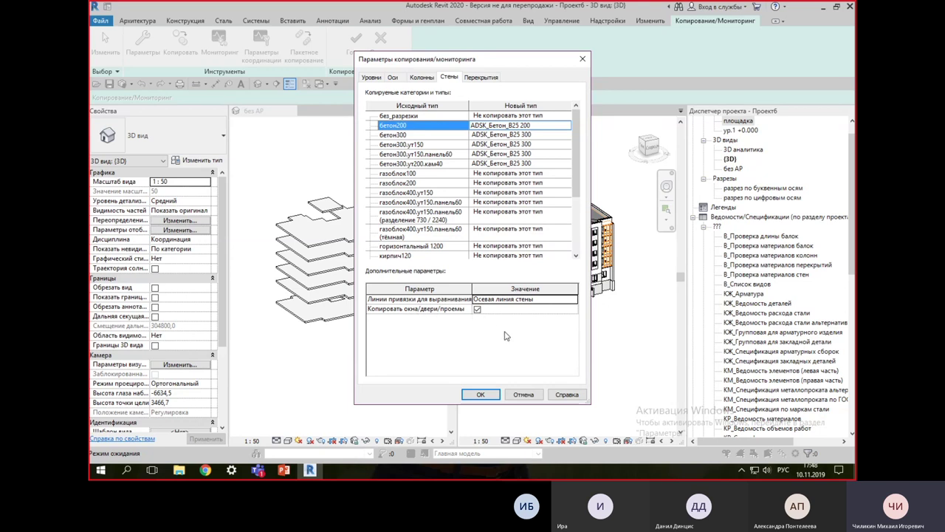
# Step: Map column types 400 and 400x400 to 210_Прямоугольного сечения (НесКол_2ур) : 400 x 400 мм and confirm the settings
pyautogui.click(424, 78)
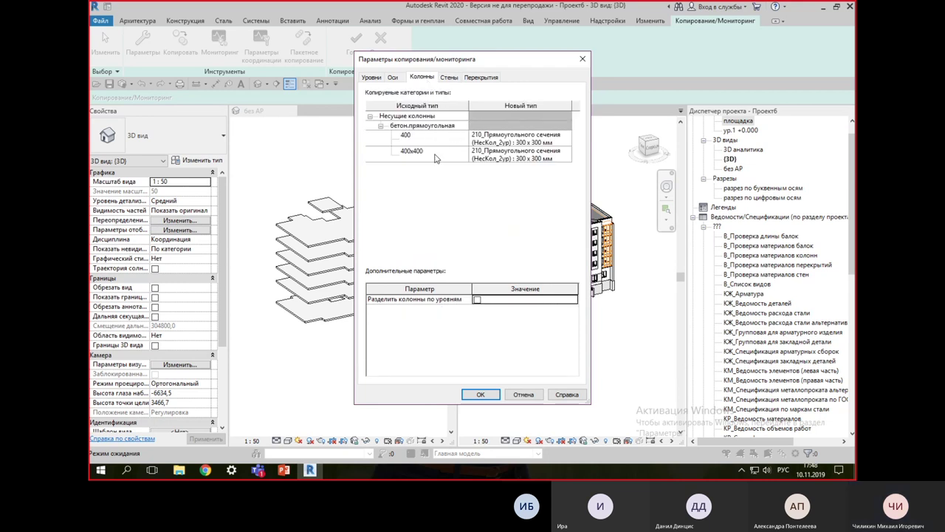
pyautogui.click(535, 139)
pyautogui.click(566, 137)
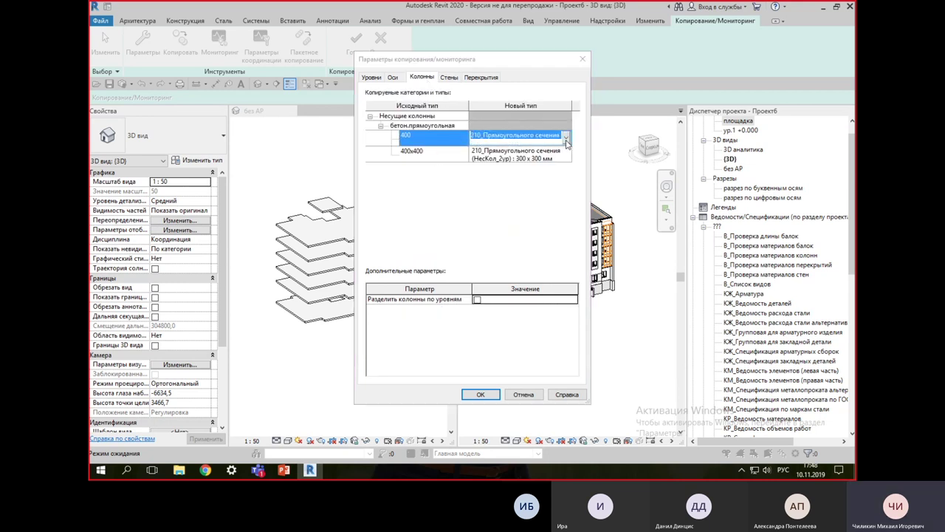
pyautogui.click(618, 170)
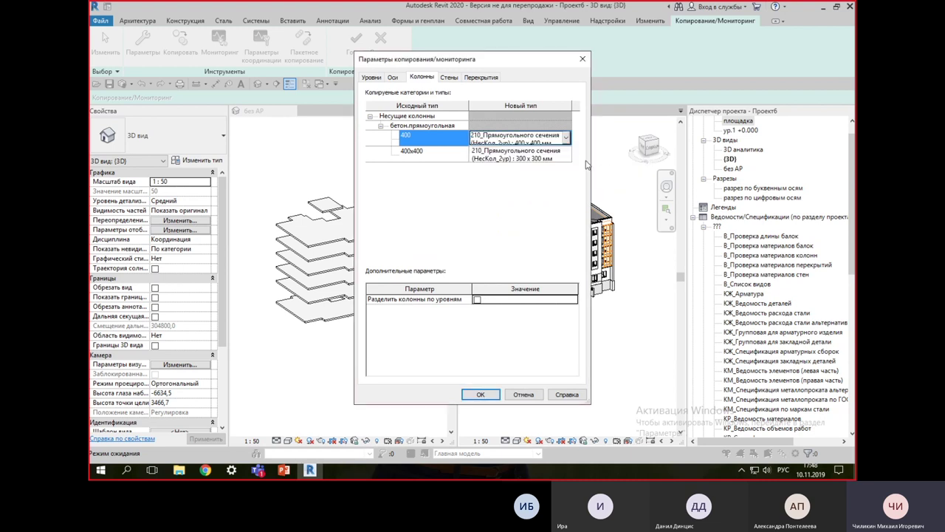
pyautogui.click(520, 155)
pyautogui.click(566, 152)
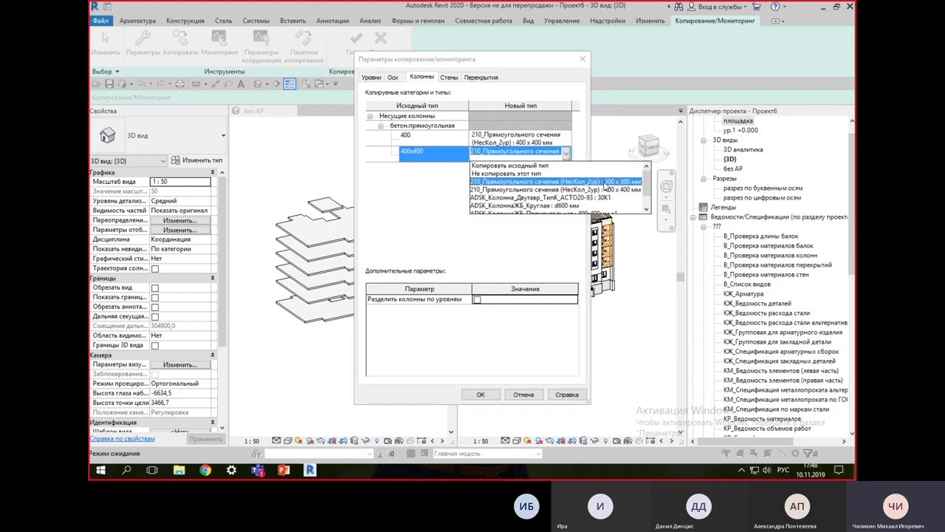
pyautogui.click(605, 189)
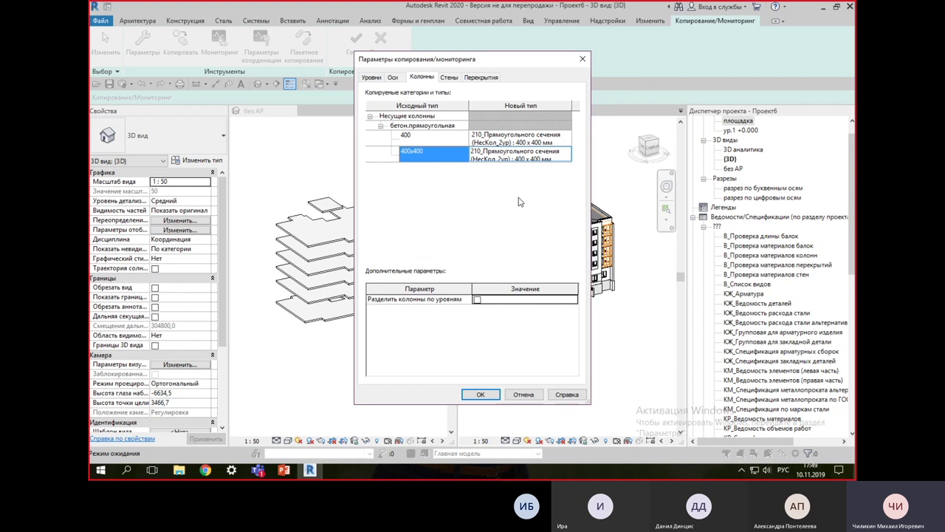
pyautogui.click(480, 393)
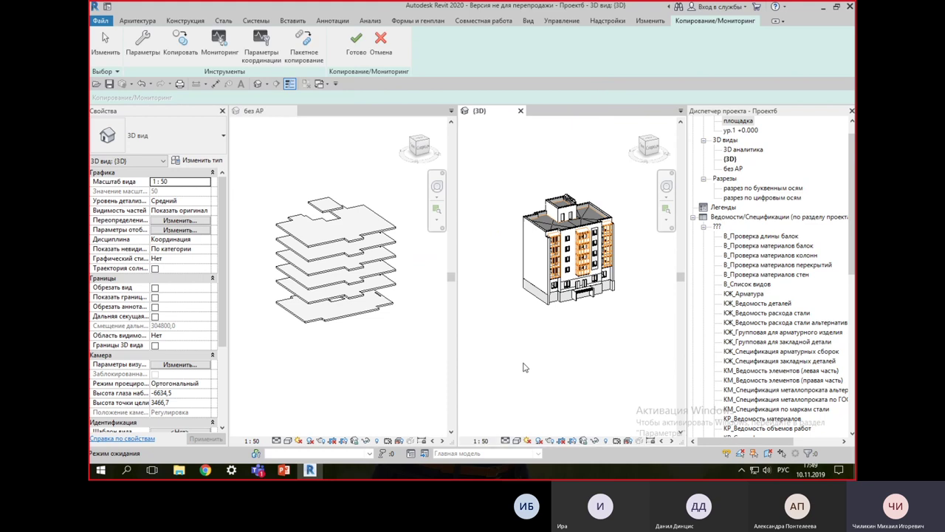
# Step: Window-select the whole linked building for copying, filtering out floors and plumbing fixtures
pyautogui.click(180, 43)
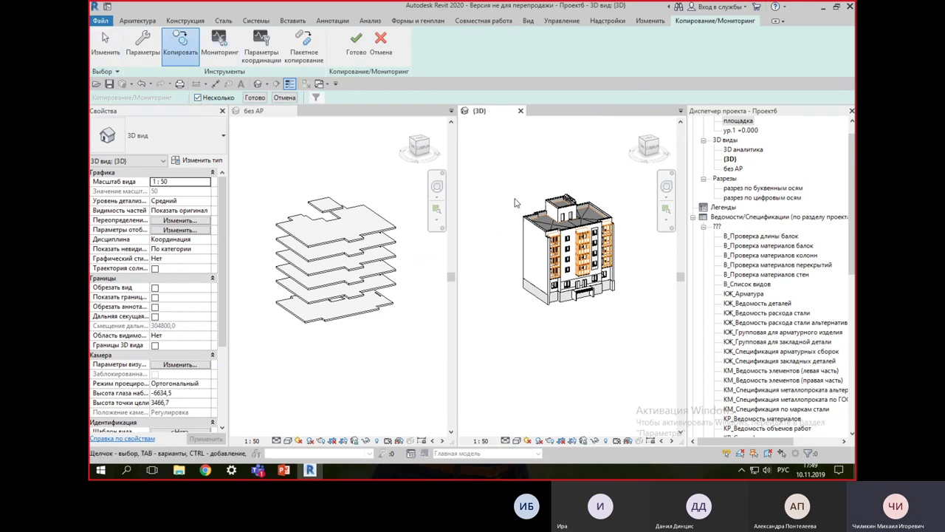
pyautogui.moveTo(496, 180); pyautogui.dragTo(641, 364)
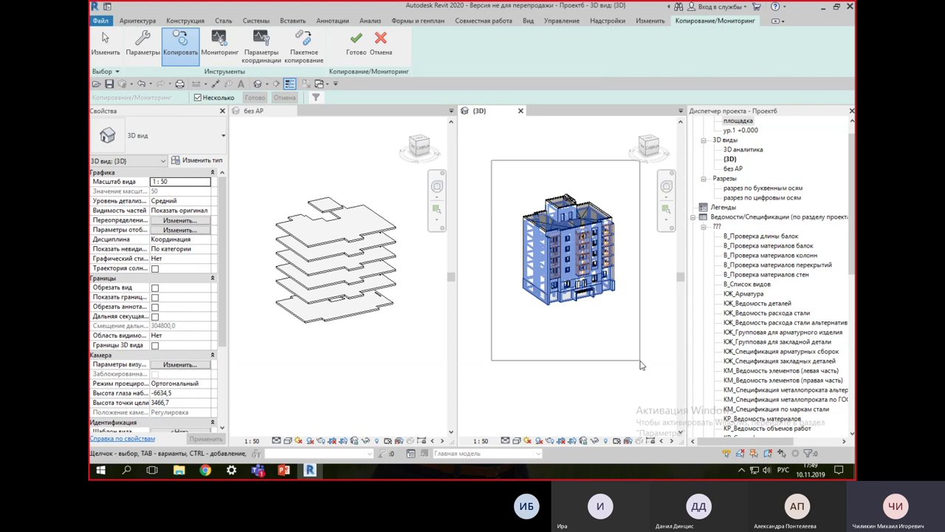
pyautogui.click(315, 98)
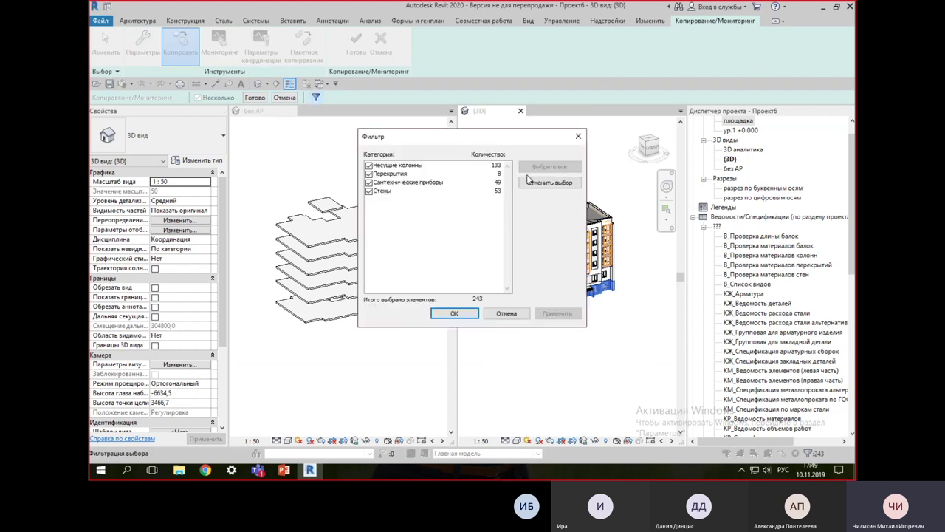
pyautogui.click(370, 182)
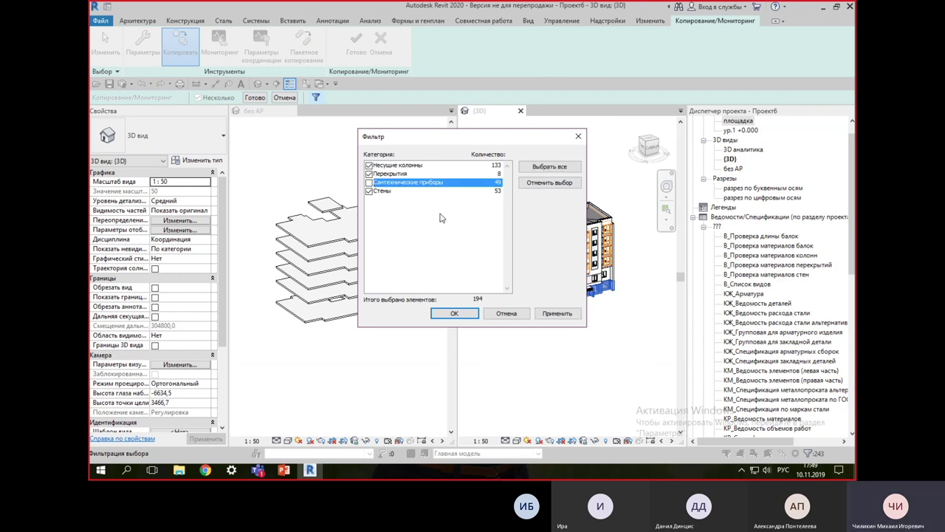
pyautogui.click(371, 175)
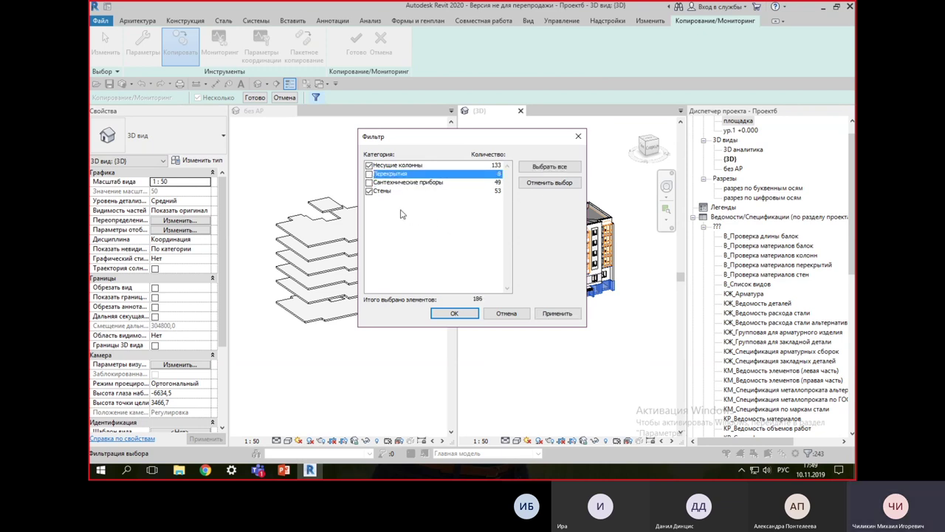
pyautogui.click(455, 313)
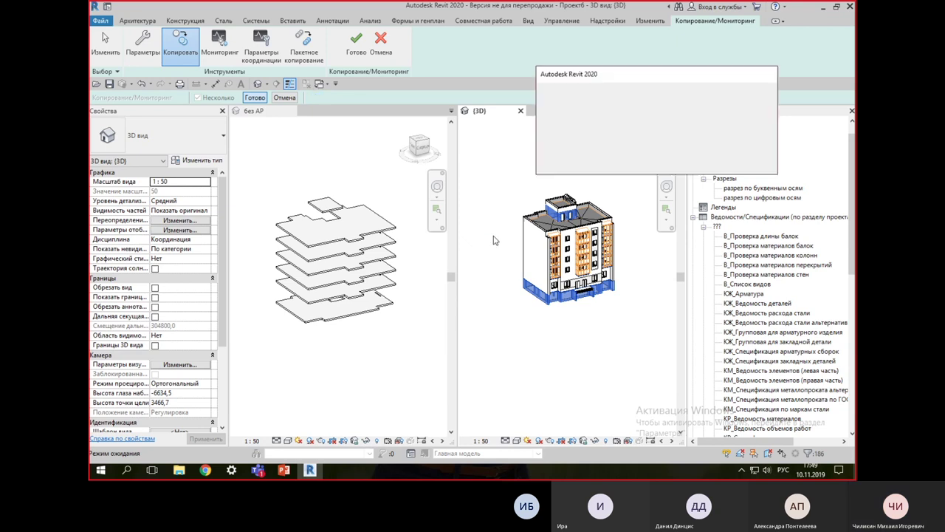
# Step: Unjoin the conflicting elements, then finish the copy and exit Copy/Monitor
pyautogui.click(599, 163)
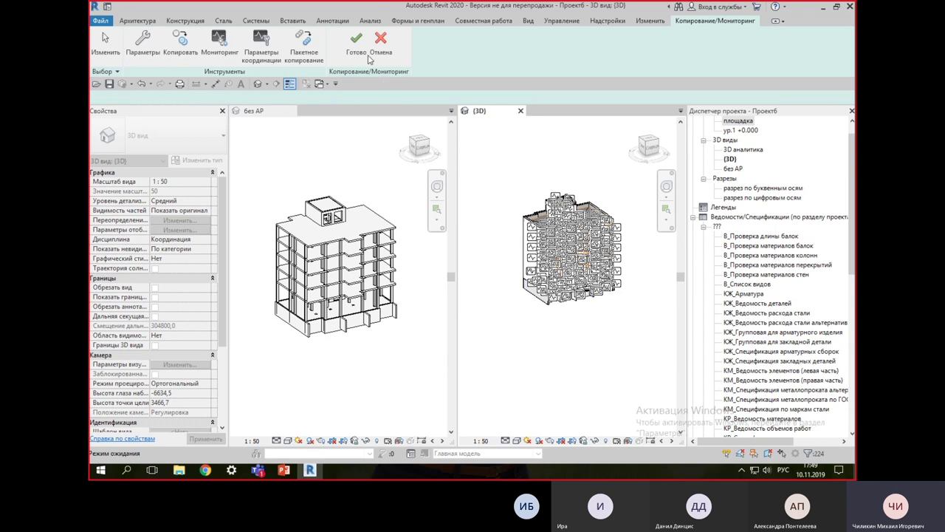
pyautogui.click(316, 164)
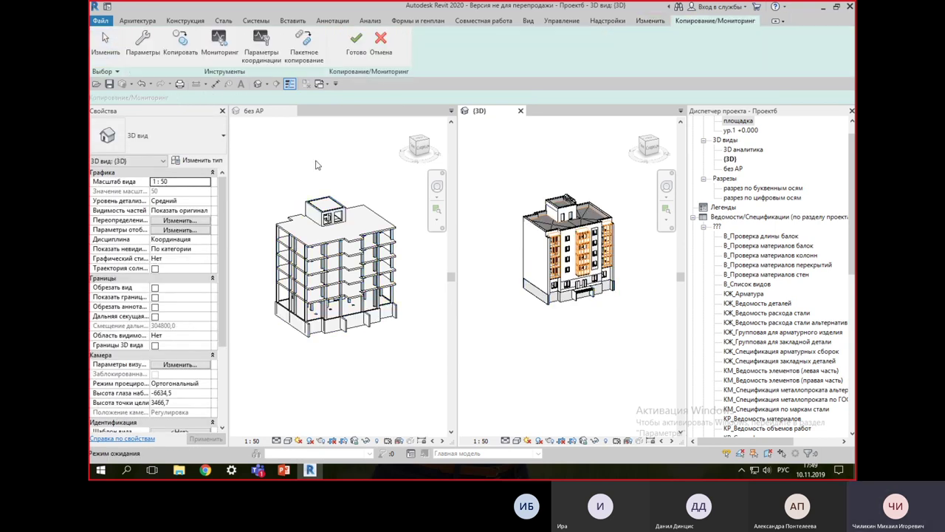
pyautogui.click(357, 50)
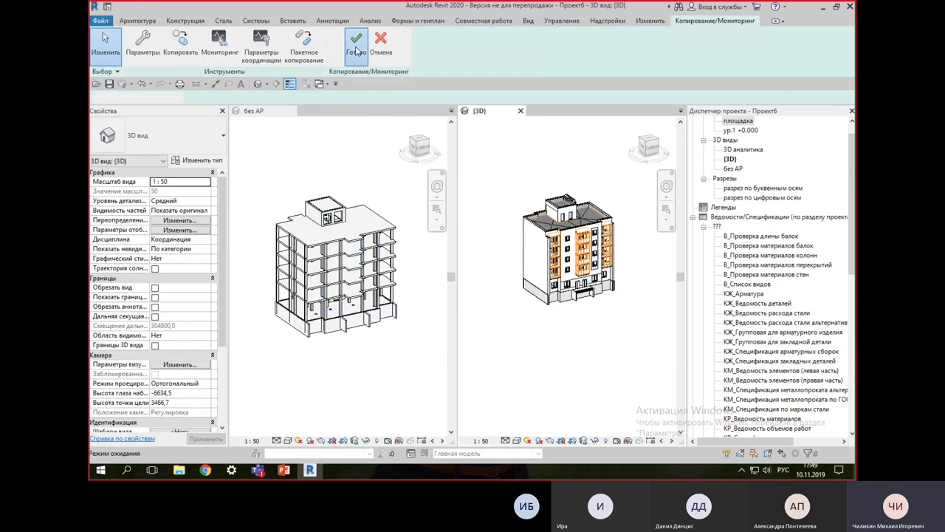
# Step: Zoom the без АР view onto the basement walls and Tab-select their wall chain
pyautogui.click(402, 358)
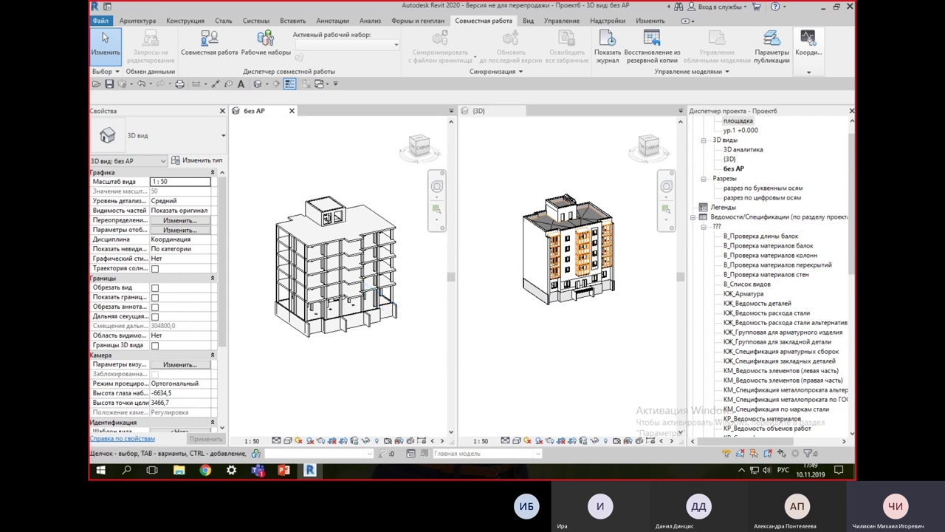
pyautogui.keyDown('shift'); pyautogui.moveTo(393, 371); pyautogui.dragTo(395, 336, button='middle'); pyautogui.keyUp('shift')
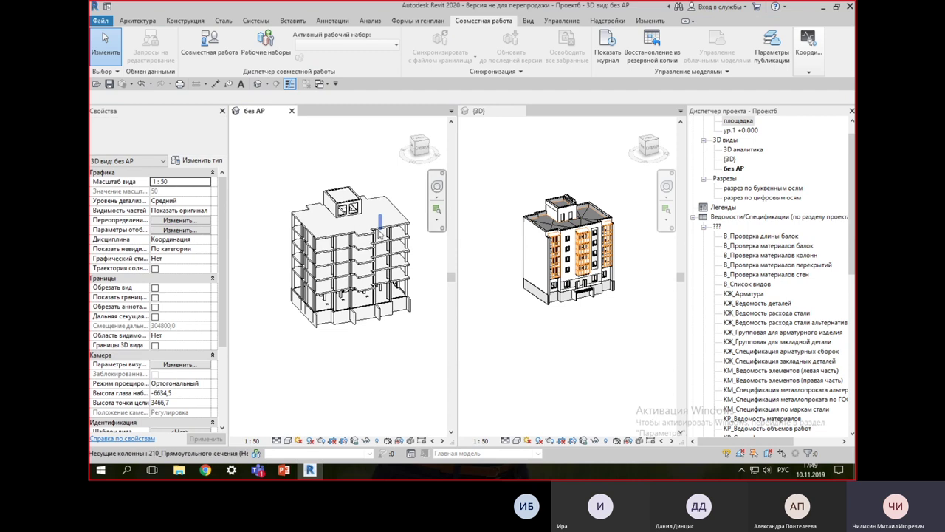
pyautogui.keyDown('shift'); pyautogui.moveTo(396, 336); pyautogui.dragTo(378, 244, button='middle'); pyautogui.keyUp('shift')
pyautogui.scroll(5, 414, 266)
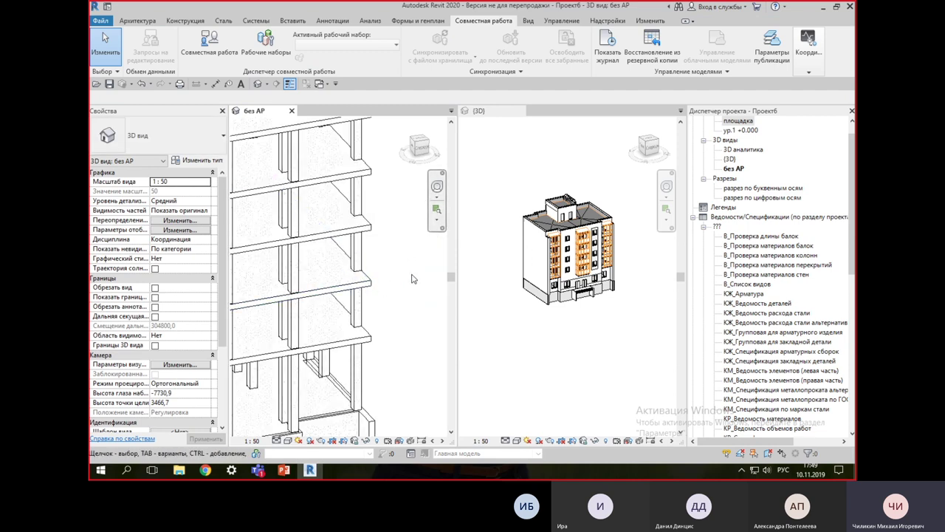
pyautogui.scroll(-5, 399, 281)
pyautogui.moveTo(416, 366)
pyautogui.keyDown('shift'); pyautogui.mouseDown(button='middle')
pyautogui.moveTo(406, 368)
pyautogui.moveTo(410, 277)
pyautogui.mouseUp(button='middle'); pyautogui.keyUp('shift')
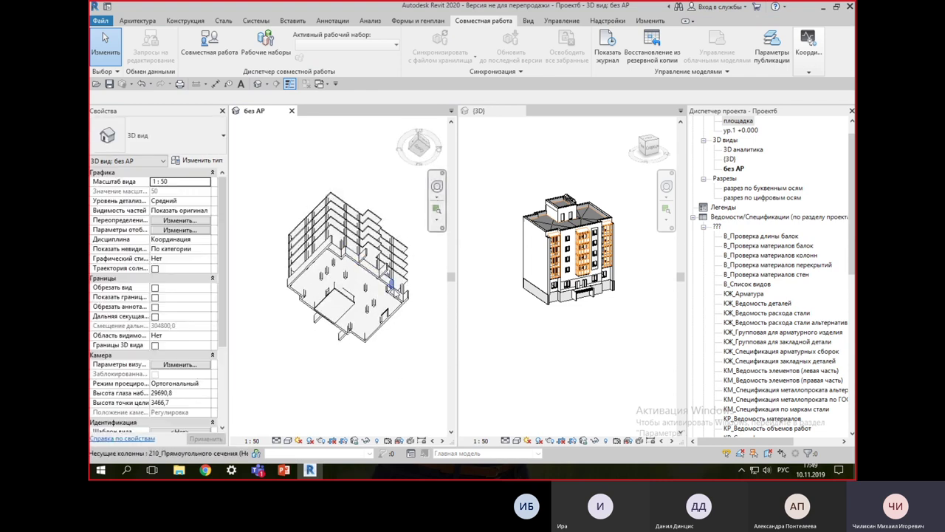
pyautogui.scroll(1, 390, 284)
pyautogui.scroll(3, 380, 286)
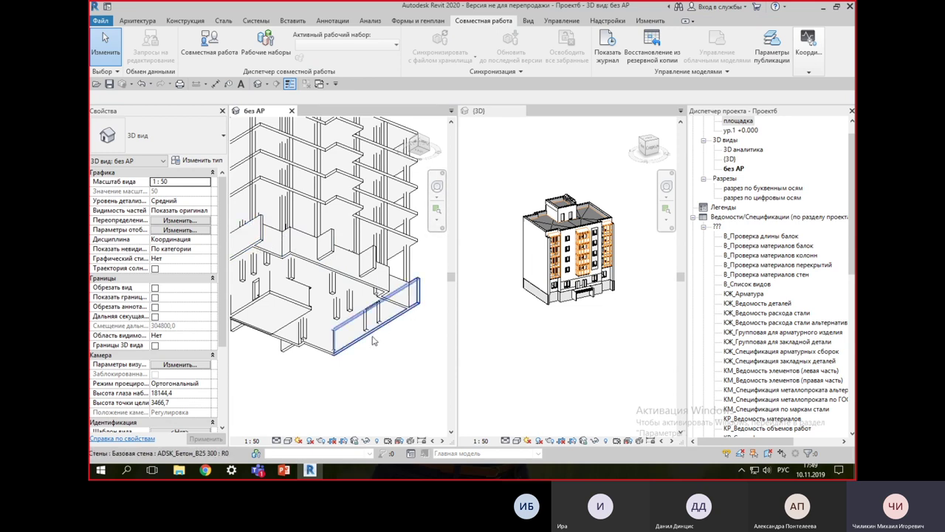
pyautogui.moveTo(405, 354); pyautogui.dragTo(415, 349, button='middle')
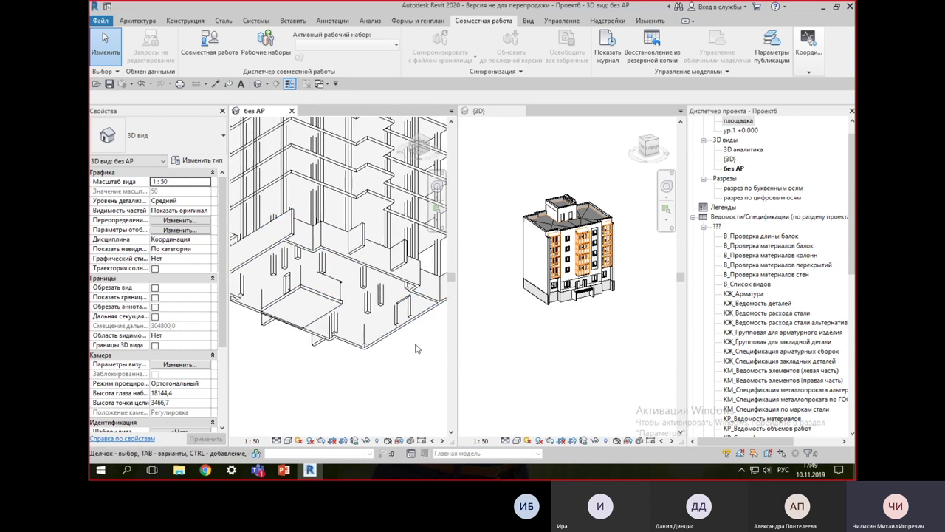
pyautogui.press('Tab')
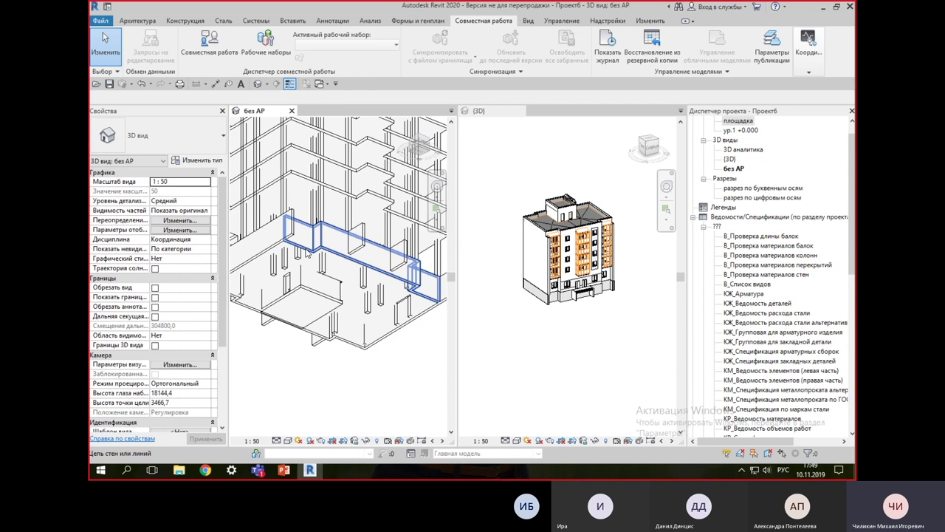
pyautogui.click(307, 253)
# Step: Select the bottom, left and inner basement wall chains to inspect them, then clear the selection
pyautogui.keyDown('ctrl'); pyautogui.click(391, 338); pyautogui.keyUp('ctrl')
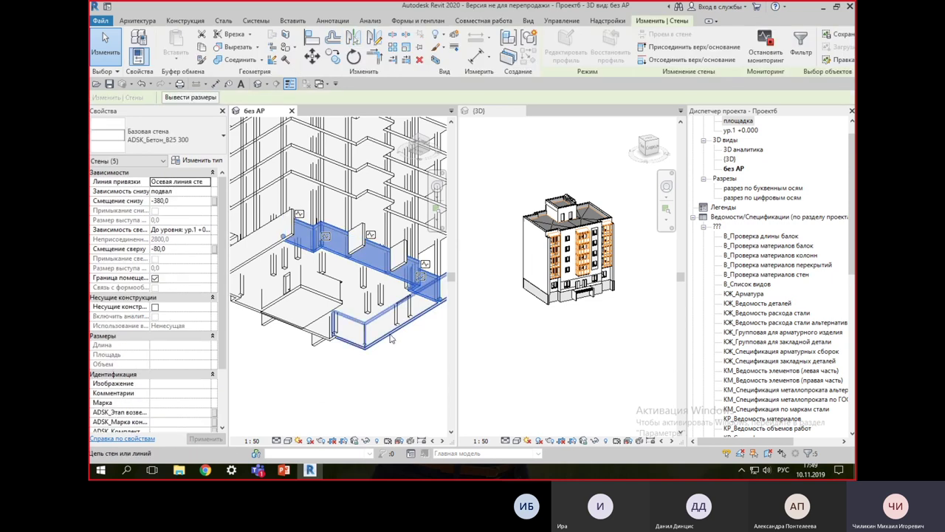
pyautogui.keyDown('ctrl'); pyautogui.click(392, 339); pyautogui.keyUp('ctrl')
pyautogui.moveTo(392, 338); pyautogui.dragTo(462, 332, button='middle')
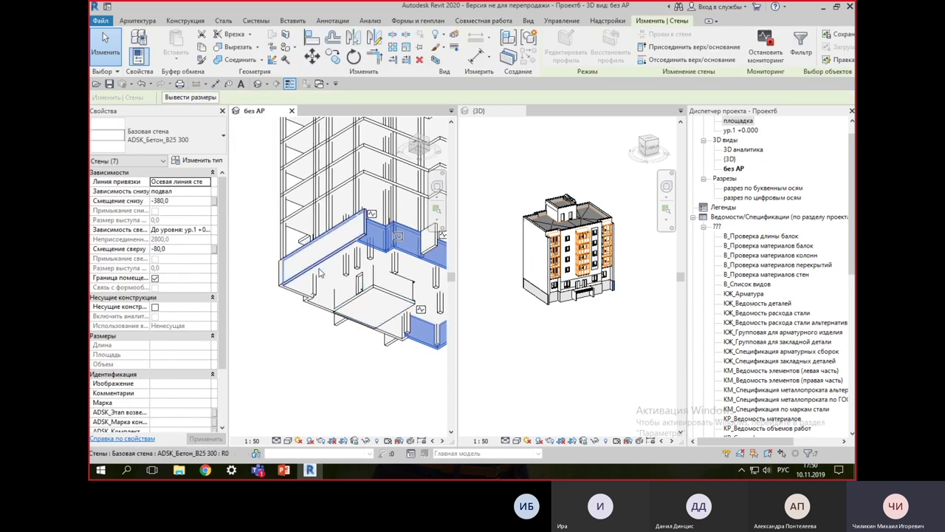
pyautogui.press('Tab')
pyautogui.keyDown('ctrl'); pyautogui.click(322, 310); pyautogui.keyUp('ctrl')
pyautogui.keyDown('ctrl'); pyautogui.click(323, 310); pyautogui.keyUp('ctrl')
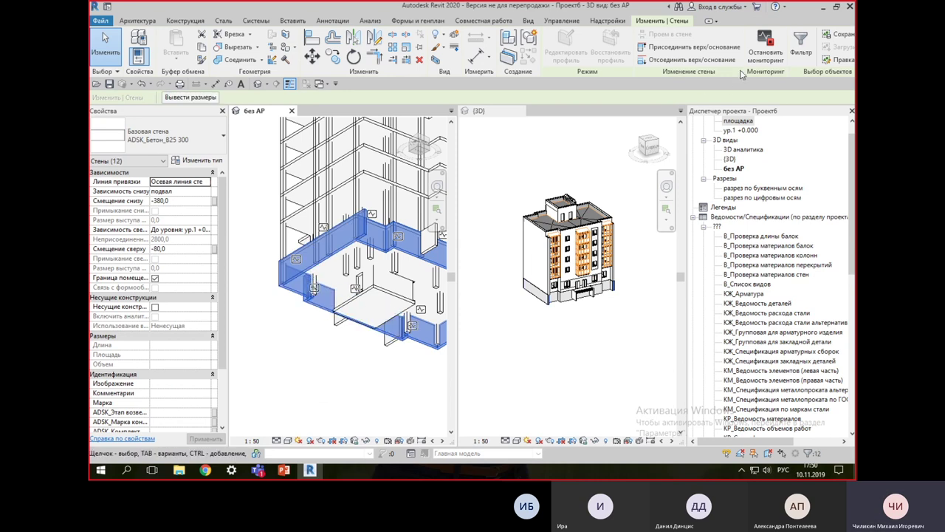
pyautogui.scroll(-3, 364, 327)
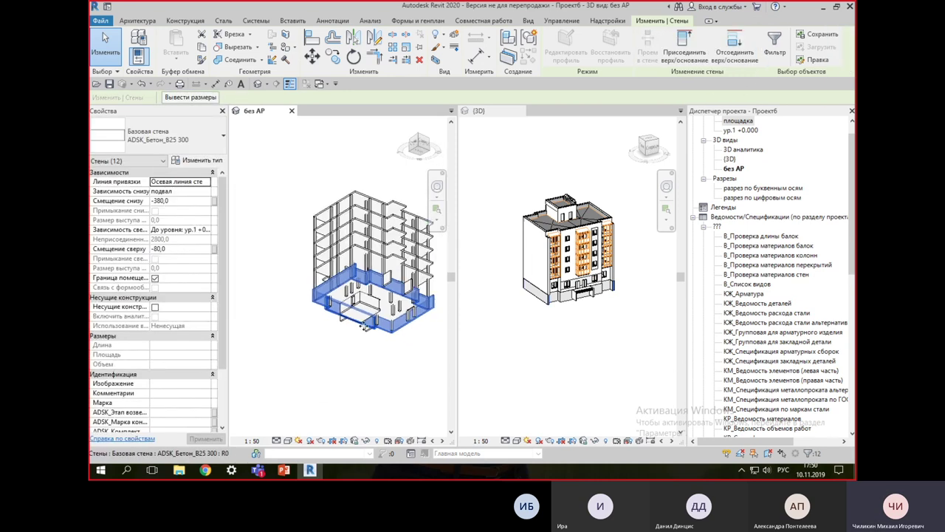
pyautogui.click(412, 347)
# Step: Stop monitoring on four short ADSK_Бетон_B25 300 wall pieces and view the whole frame
pyautogui.moveTo(412, 348)
pyautogui.keyDown('shift'); pyautogui.mouseDown(button='middle')
pyautogui.moveTo(405, 327)
pyautogui.moveTo(428, 329)
pyautogui.moveTo(416, 287)
pyautogui.mouseUp(button='middle'); pyautogui.keyUp('shift')
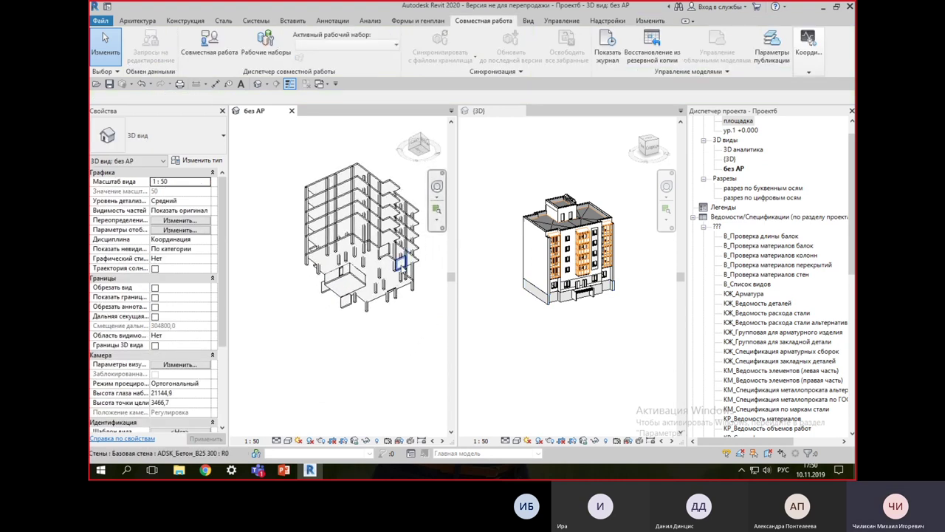
pyautogui.click(397, 263)
pyautogui.scroll(3, 395, 255)
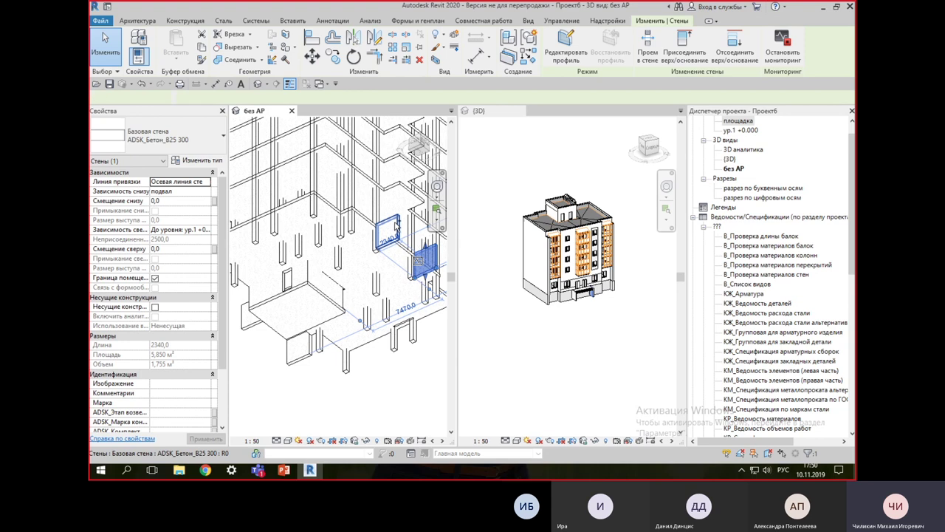
pyautogui.keyDown('ctrl'); pyautogui.click(422, 259); pyautogui.keyUp('ctrl')
pyautogui.keyDown('ctrl'); pyautogui.click(299, 347); pyautogui.keyUp('ctrl')
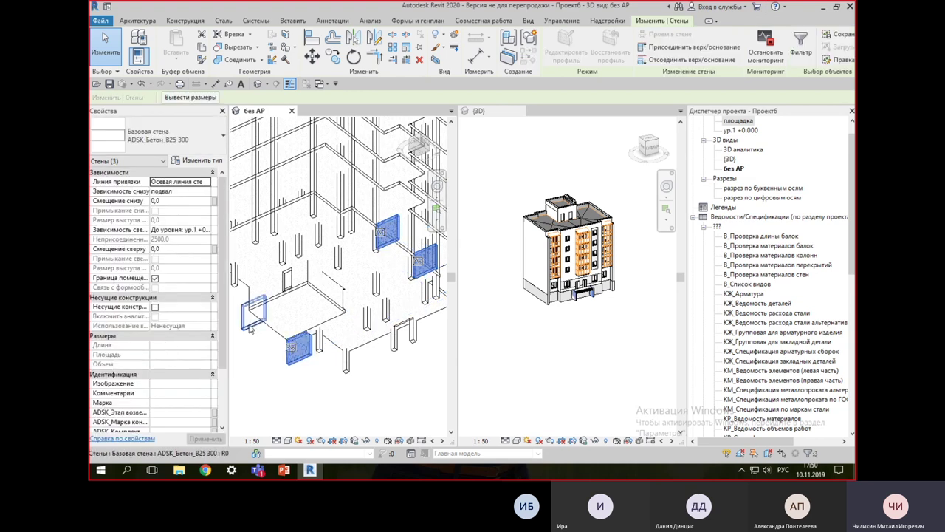
pyautogui.keyDown('ctrl'); pyautogui.click(253, 330); pyautogui.keyUp('ctrl')
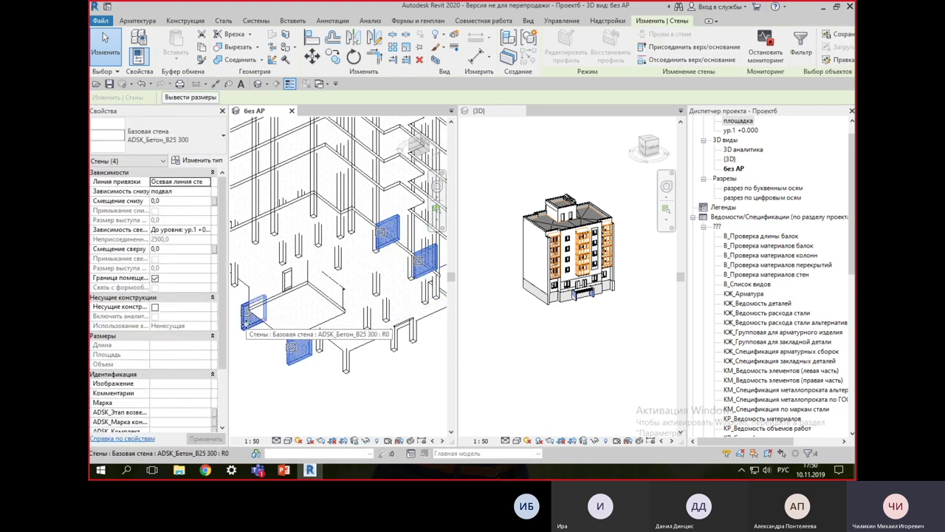
pyautogui.click(770, 45)
pyautogui.click(377, 327)
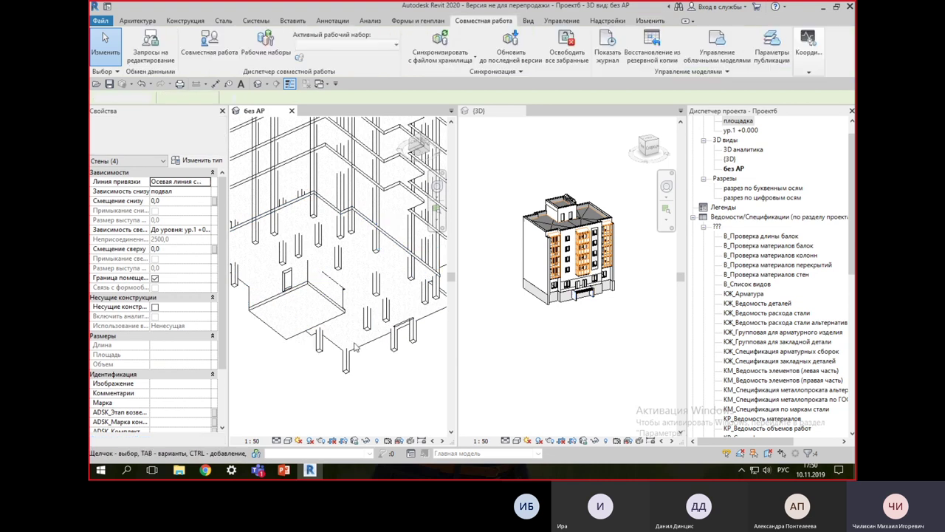
pyautogui.scroll(-6, 380, 310)
pyautogui.moveTo(384, 295)
pyautogui.keyDown('shift'); pyautogui.mouseDown(button='middle')
pyautogui.moveTo(355, 401)
pyautogui.moveTo(375, 323)
pyautogui.moveTo(362, 331)
pyautogui.mouseUp(button='middle'); pyautogui.keyUp('shift')
pyautogui.scroll(4, 355, 401)
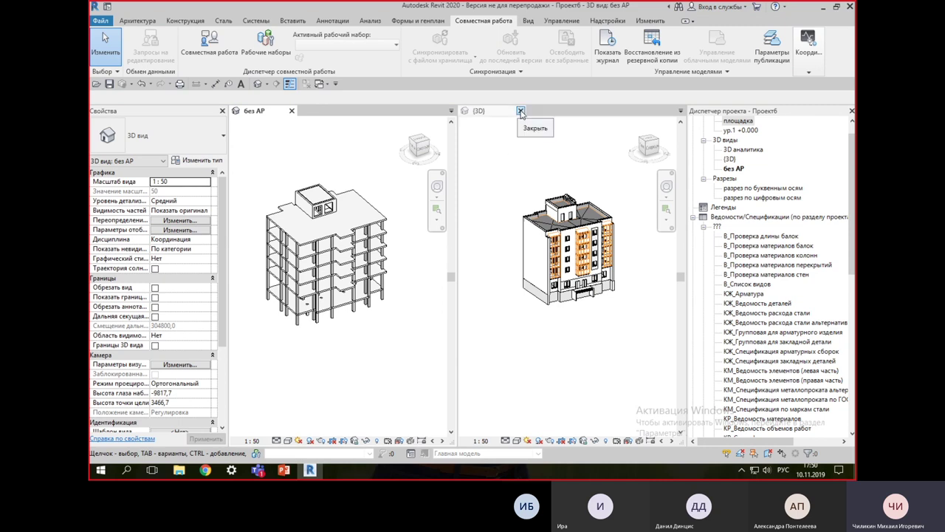
# Step: Close the (3D) view, turn без АР to a front elevation, and crossing-select the floor slabs
pyautogui.click(521, 112)
pyautogui.keyDown('shift'); pyautogui.moveTo(542, 290); pyautogui.dragTo(495, 238, button='middle'); pyautogui.keyUp('shift')
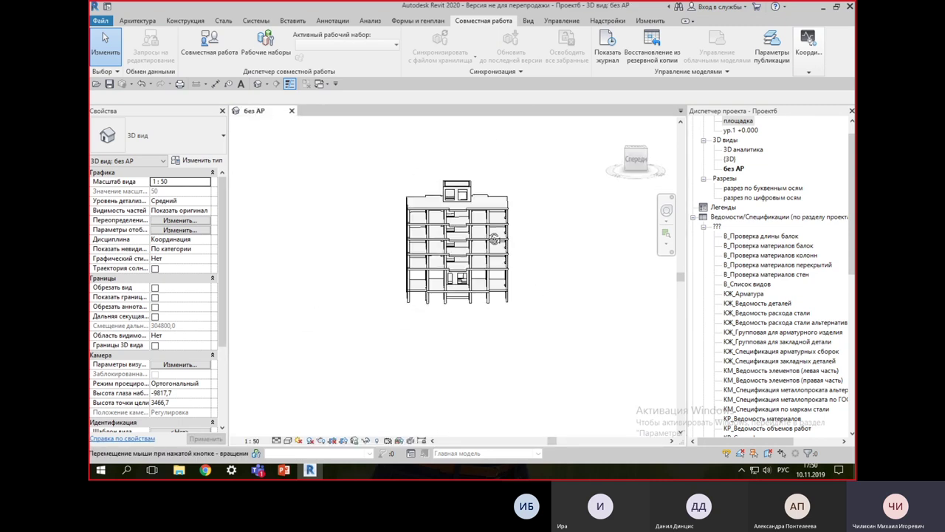
pyautogui.keyDown('shift'); pyautogui.moveTo(494, 239); pyautogui.dragTo(580, 200, button='middle'); pyautogui.keyUp('shift')
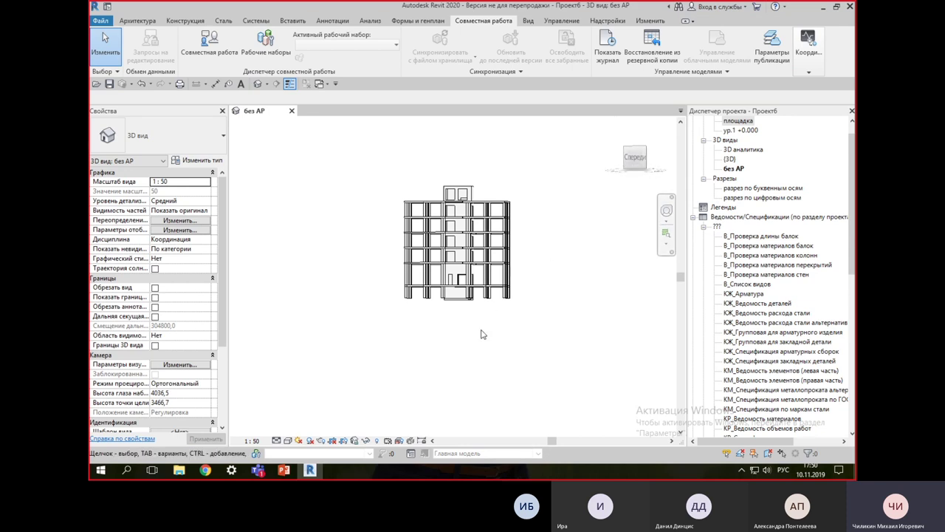
pyautogui.scroll(3, 486, 174)
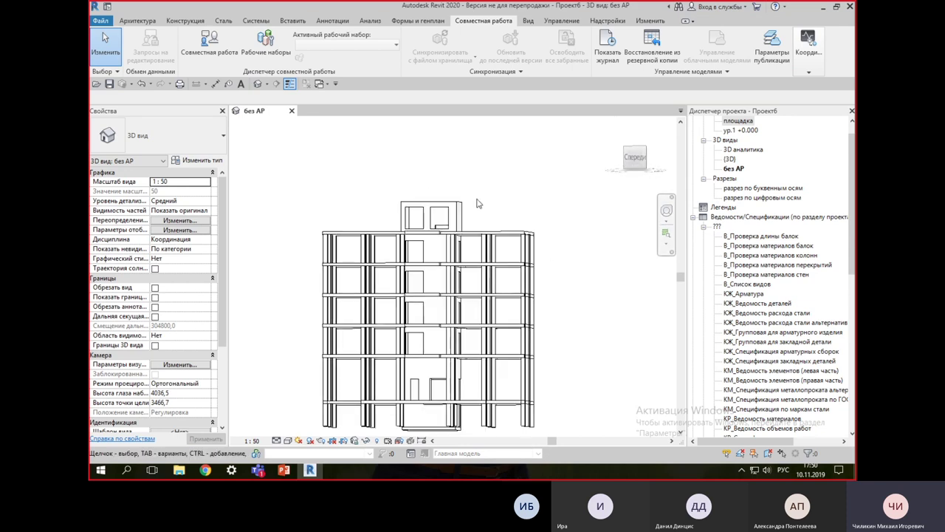
pyautogui.keyDown('shift'); pyautogui.moveTo(580, 183); pyautogui.dragTo(565, 176, button='middle'); pyautogui.keyUp('shift')
pyautogui.moveTo(488, 406)
pyautogui.mouseDown()
pyautogui.moveTo(480, 112)
pyautogui.moveTo(493, 131)
pyautogui.mouseUp()
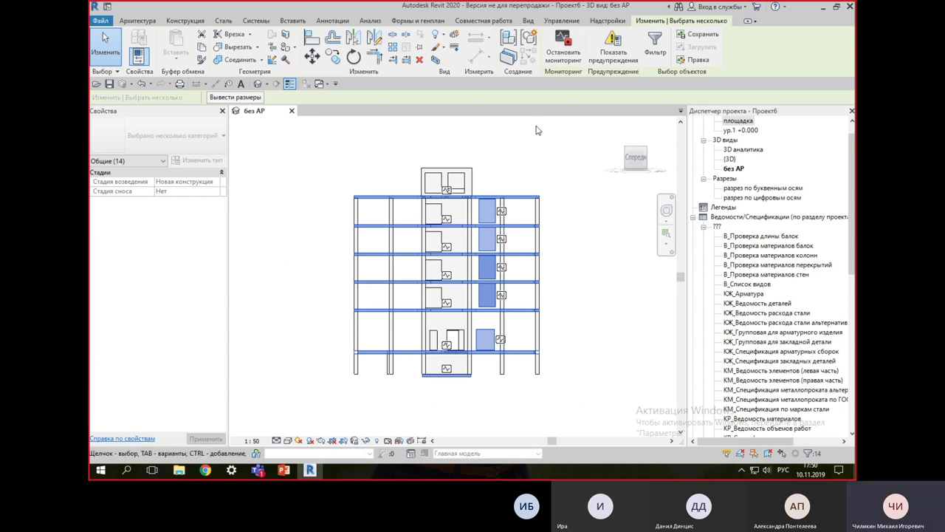
# Step: Filter the selection down to Перекрытия and make the seven floor slabs structural
pyautogui.click(651, 50)
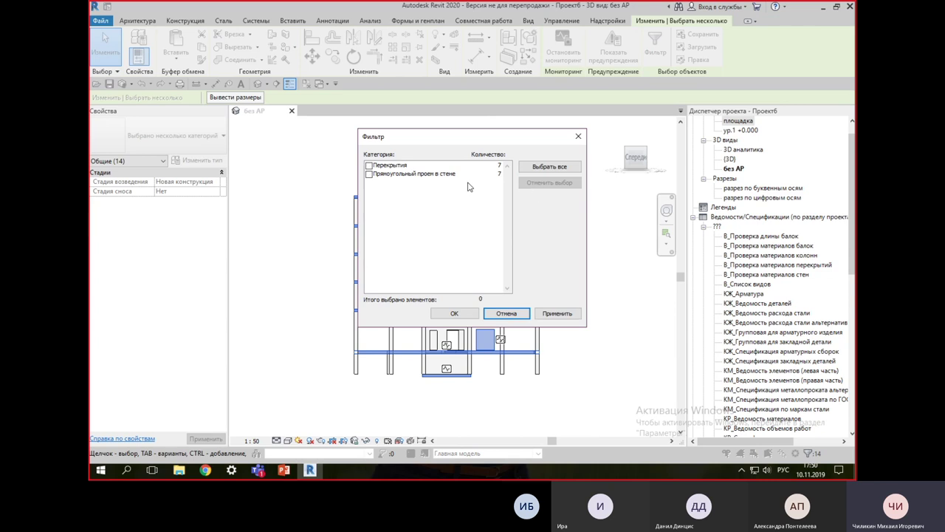
pyautogui.click(368, 165)
pyautogui.click(454, 313)
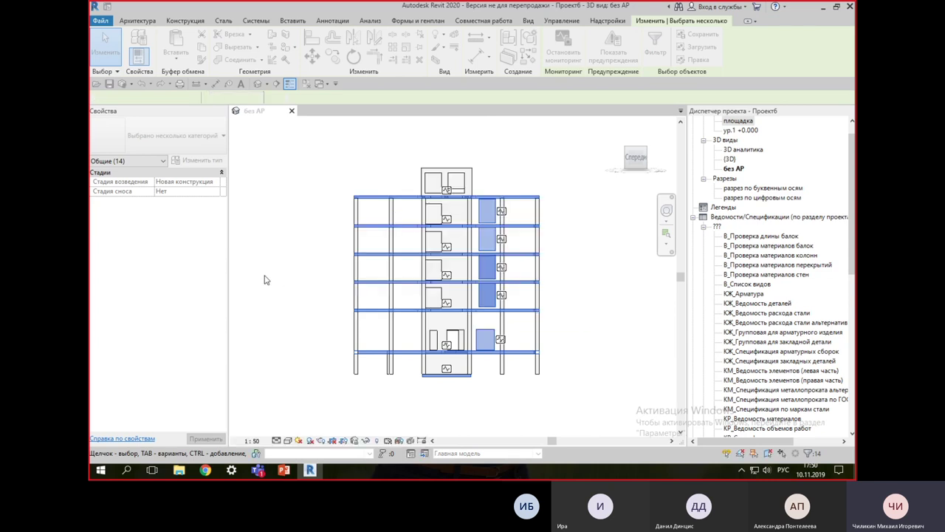
pyautogui.click(155, 231)
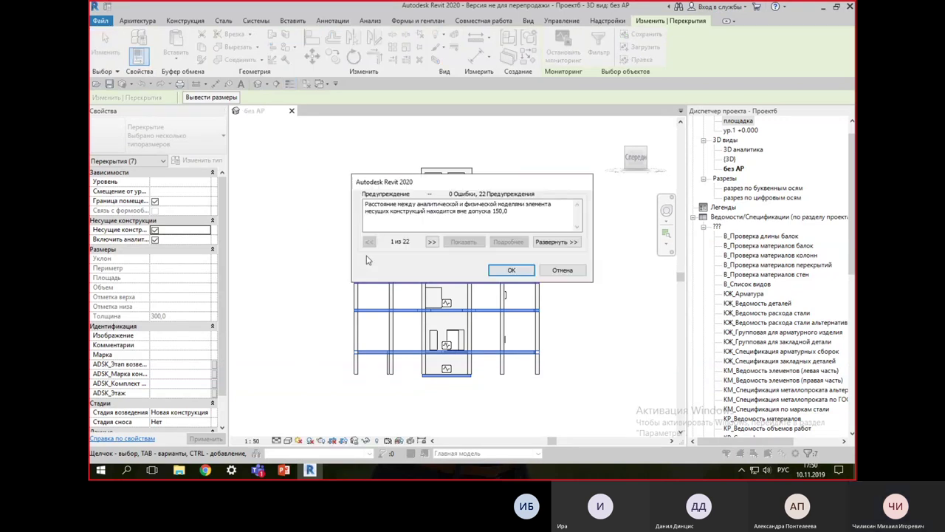
pyautogui.click(511, 270)
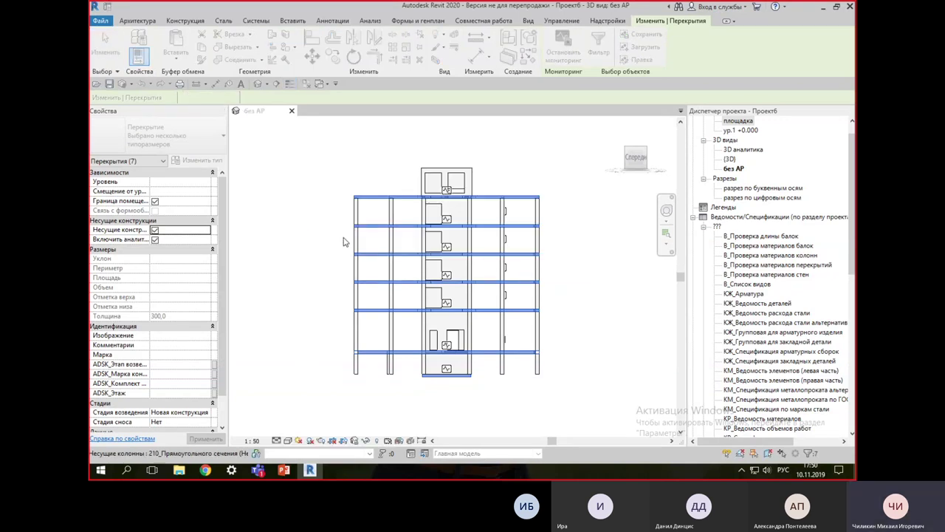
# Step: Window-select all elements of the central core from the front view
pyautogui.click(301, 211)
pyautogui.keyDown('shift'); pyautogui.moveTo(465, 313); pyautogui.dragTo(499, 308, button='middle'); pyautogui.keyUp('shift')
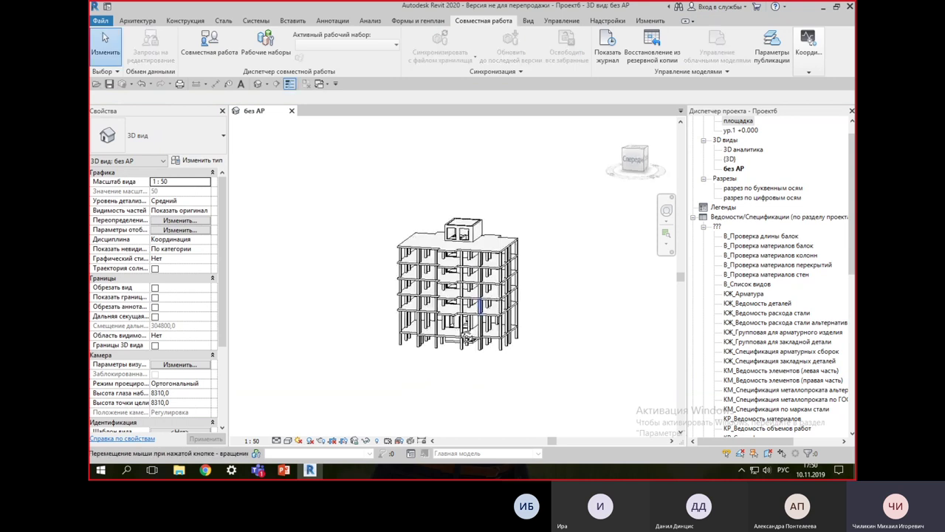
pyautogui.moveTo(435, 198); pyautogui.dragTo(481, 385)
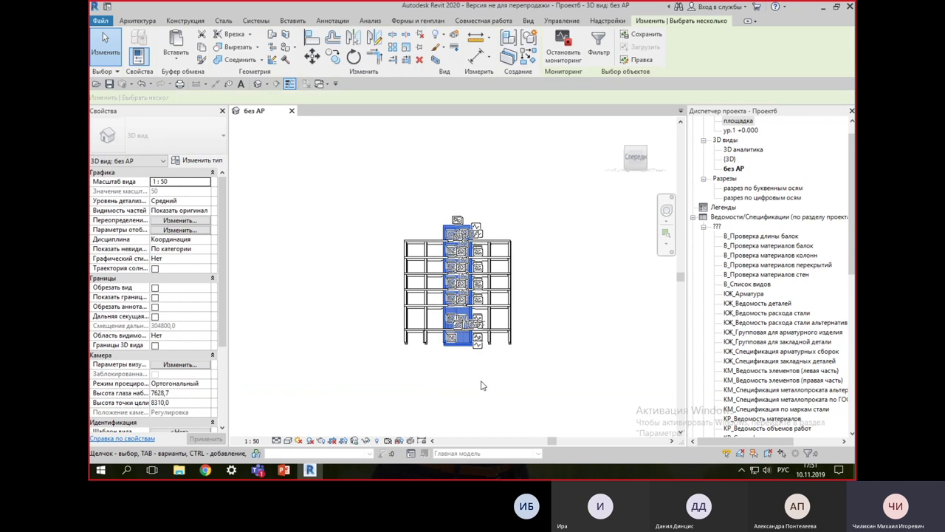
# Step: Filter the core selection to Стены, make the 37 walls structural, and unjoin conflicting elements
pyautogui.click(597, 52)
pyautogui.click(548, 182)
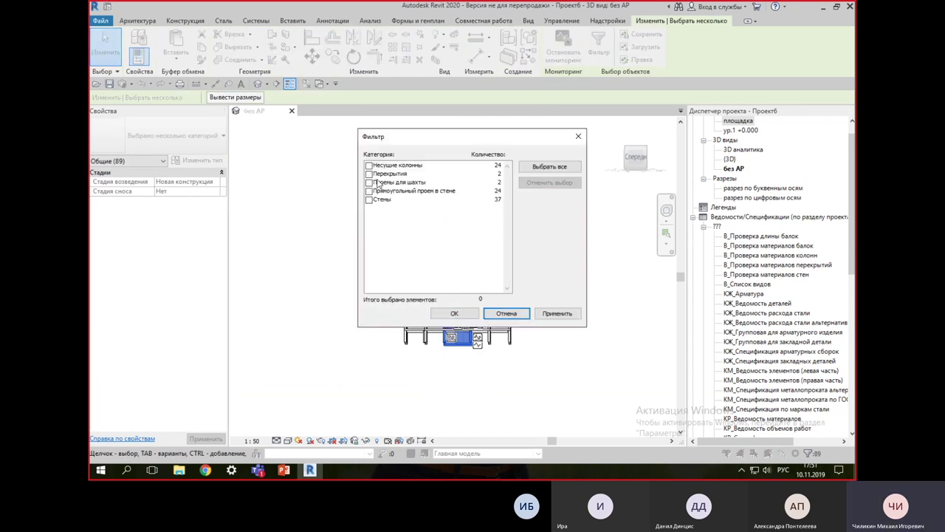
pyautogui.click(370, 165)
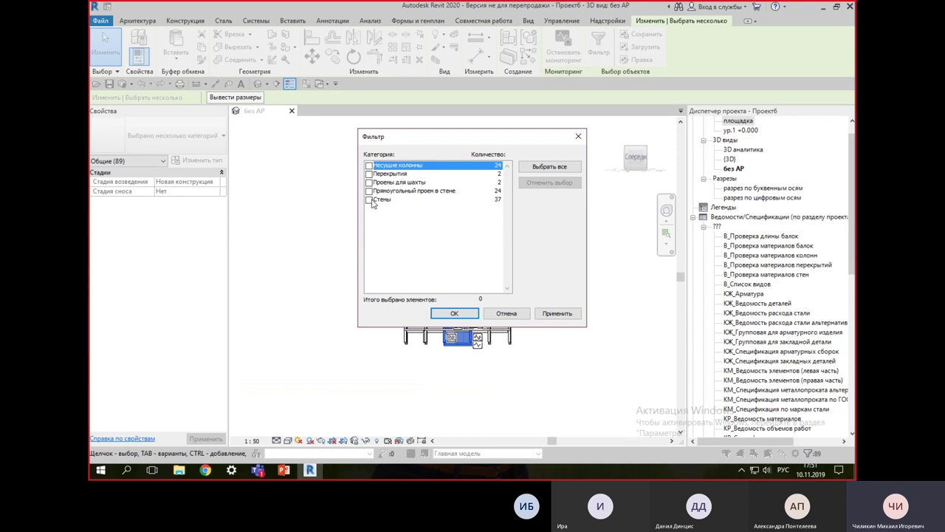
pyautogui.click(370, 200)
pyautogui.click(456, 314)
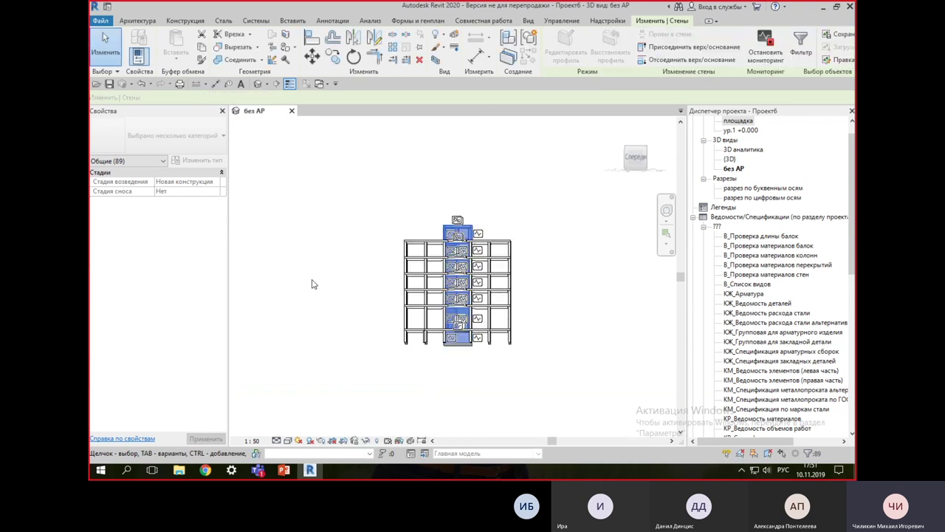
pyautogui.click(155, 307)
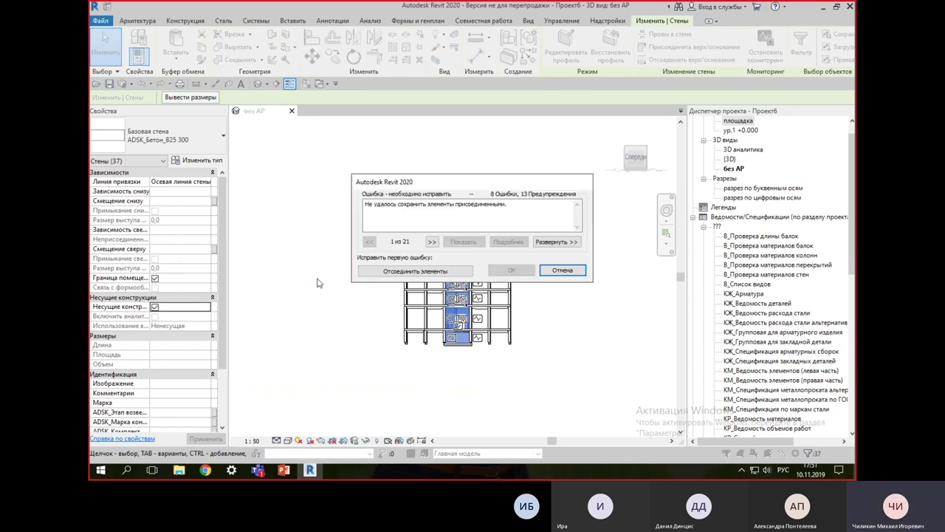
pyautogui.click(440, 272)
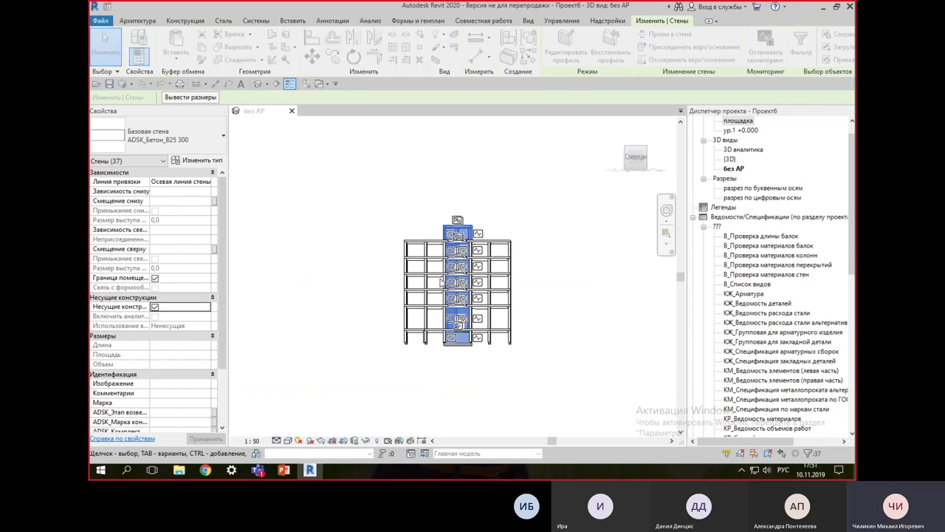
# Step: Clear the selection and turn the building back to the front elevation
pyautogui.click(337, 290)
pyautogui.moveTo(337, 290)
pyautogui.keyDown('shift'); pyautogui.mouseDown(button='middle')
pyautogui.moveTo(356, 301)
pyautogui.moveTo(550, 310)
pyautogui.mouseUp(button='middle'); pyautogui.keyUp('shift')
pyautogui.scroll(2, 549, 302)
pyautogui.scroll(3, 548, 302)
pyautogui.scroll(-5, 548, 302)
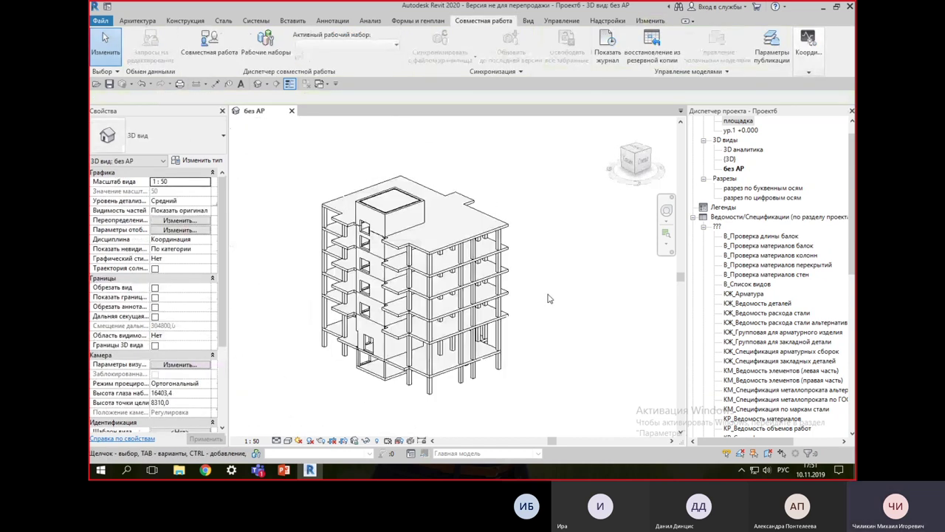
pyautogui.moveTo(549, 302)
pyautogui.keyDown('shift'); pyautogui.mouseDown(button='middle')
pyautogui.moveTo(358, 302)
pyautogui.moveTo(357, 261)
pyautogui.mouseUp(button='middle'); pyautogui.keyUp('shift')
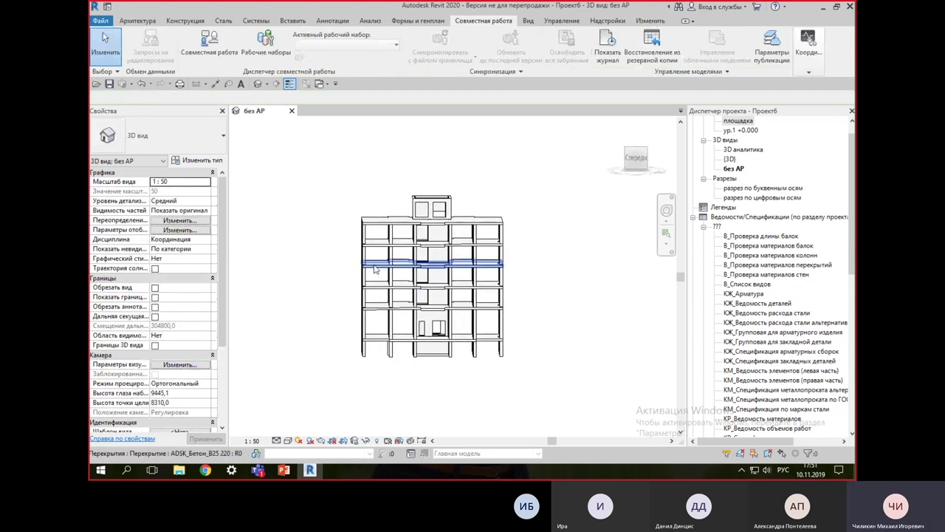
pyautogui.click(653, 20)
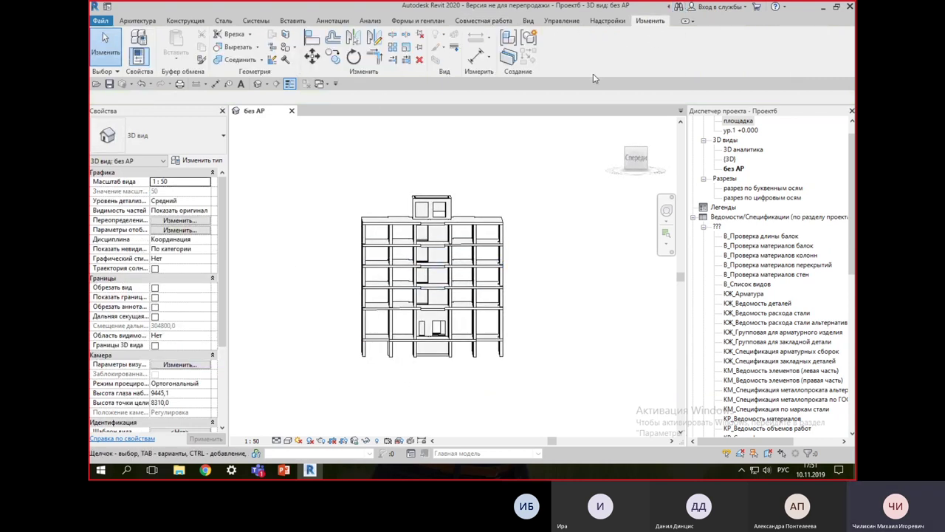
# Step: Join the lower and middle floor slabs with the central core using Join Geometry
pyautogui.click(238, 62)
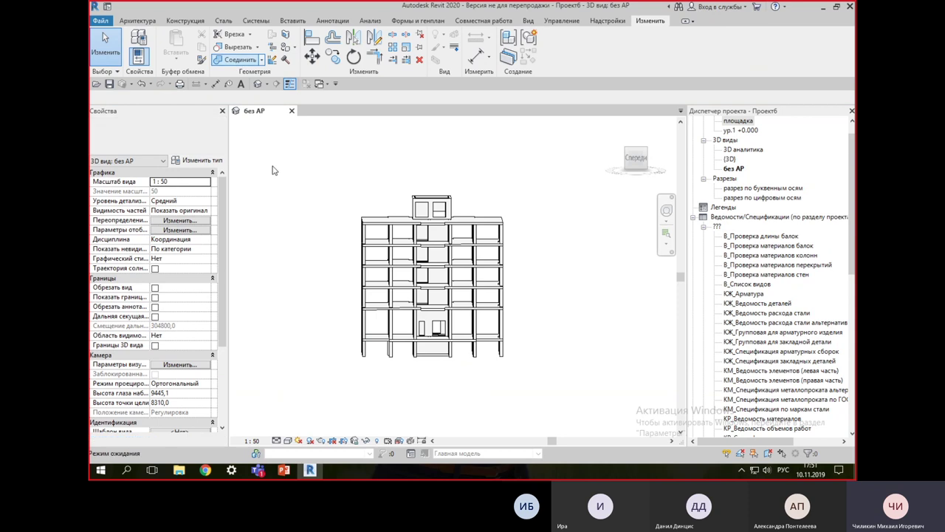
pyautogui.click(494, 345)
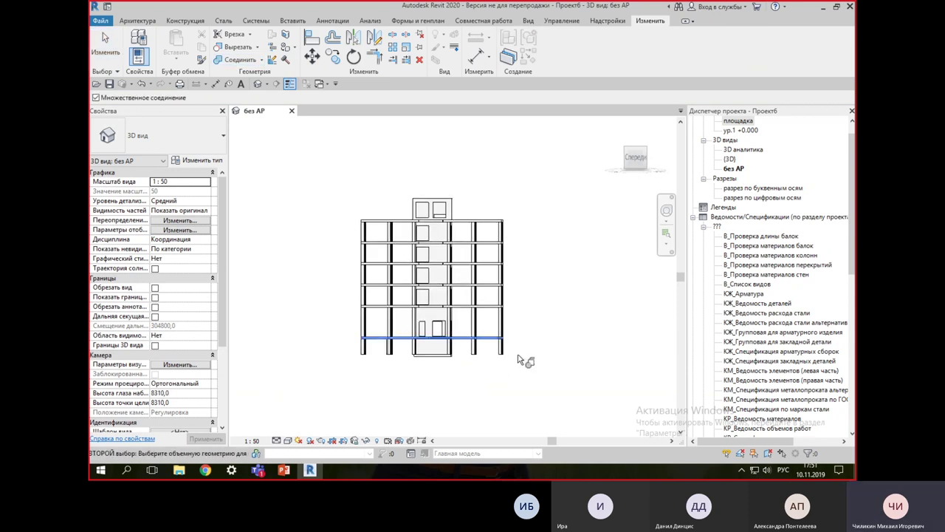
pyautogui.click(436, 341)
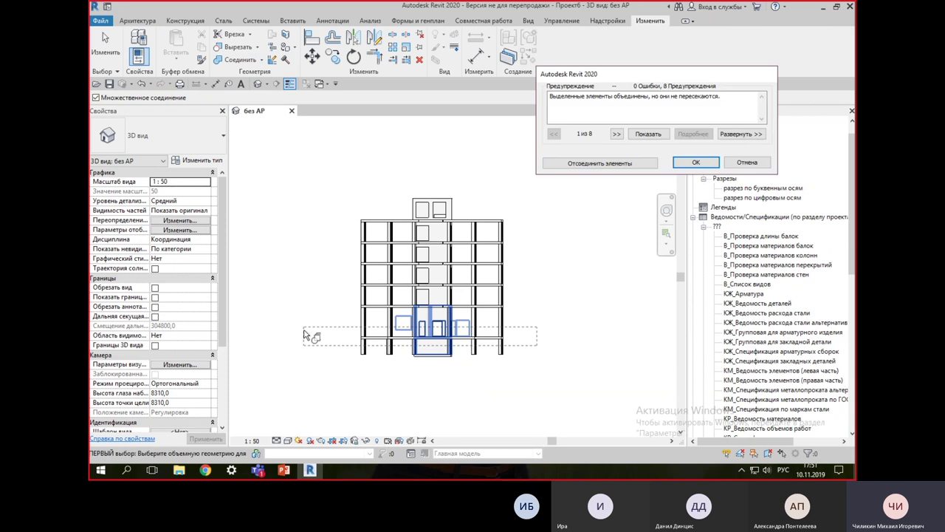
pyautogui.click(692, 164)
pyautogui.scroll(3, 526, 332)
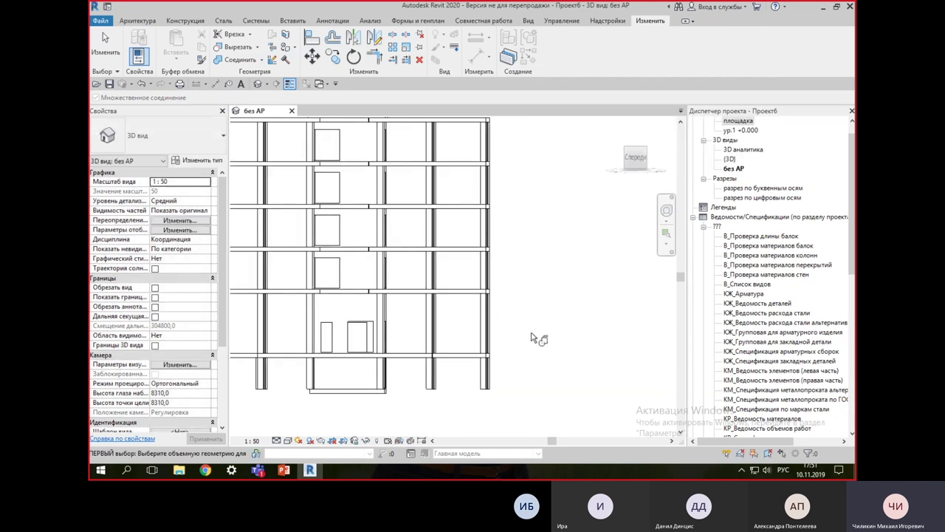
pyautogui.click(455, 296)
pyautogui.scroll(-3, 528, 306)
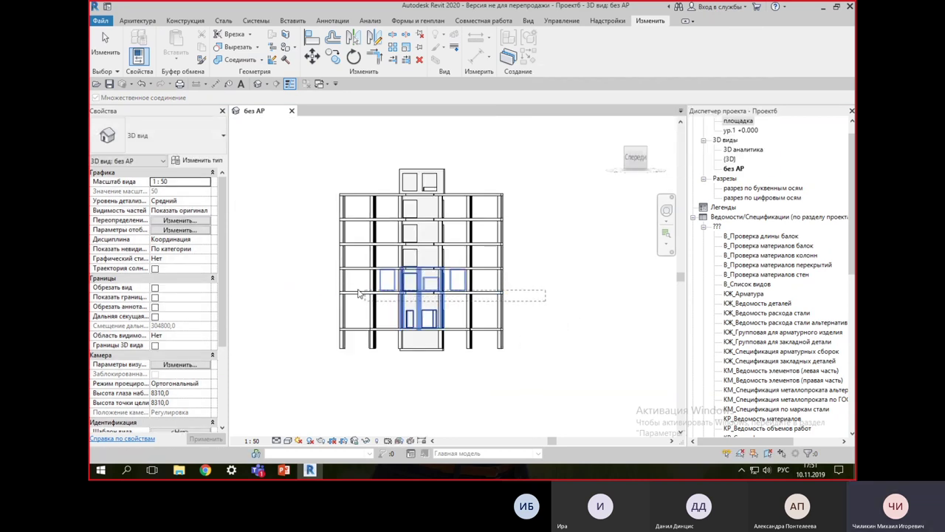
pyautogui.click(468, 281)
pyautogui.click(692, 164)
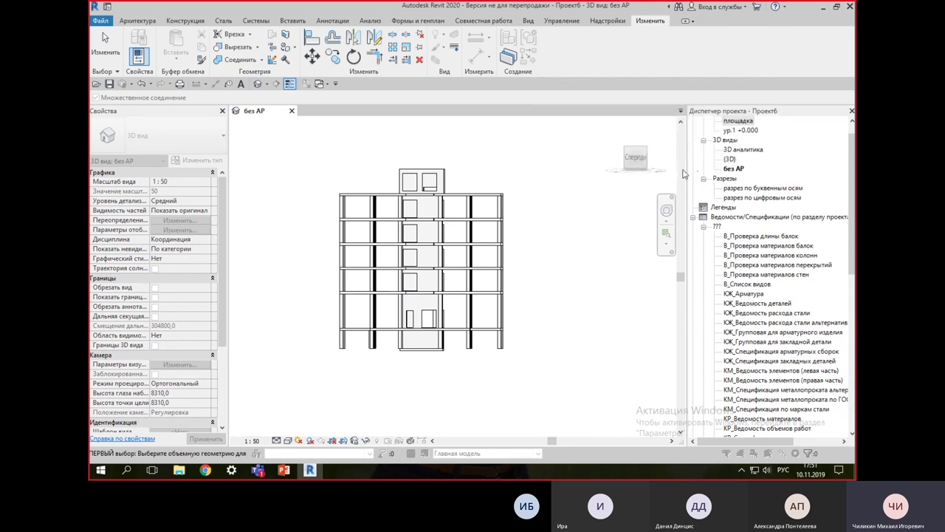
pyautogui.moveTo(536, 270); pyautogui.dragTo(281, 256)
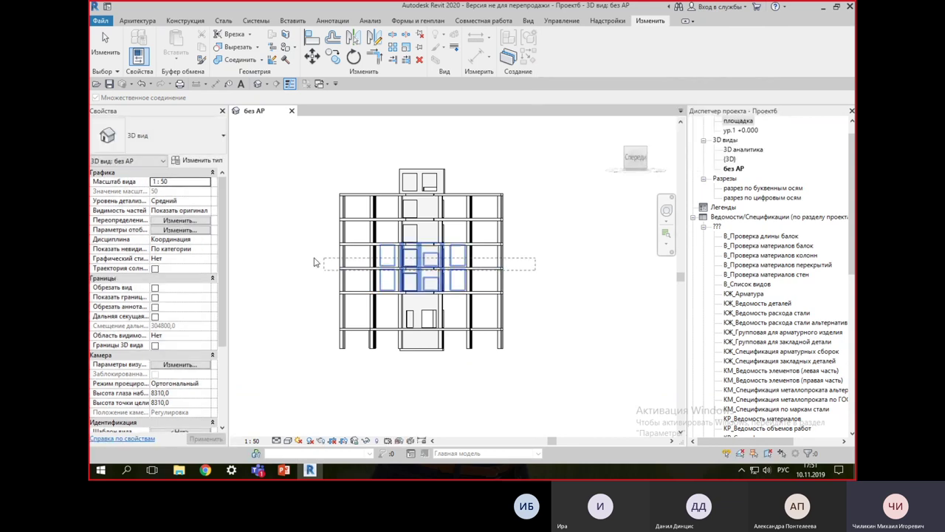
pyautogui.click(694, 162)
# Step: Join the upper floor slabs with the core elements, dismissing each warning
pyautogui.scroll(2, 508, 255)
pyautogui.click(508, 253)
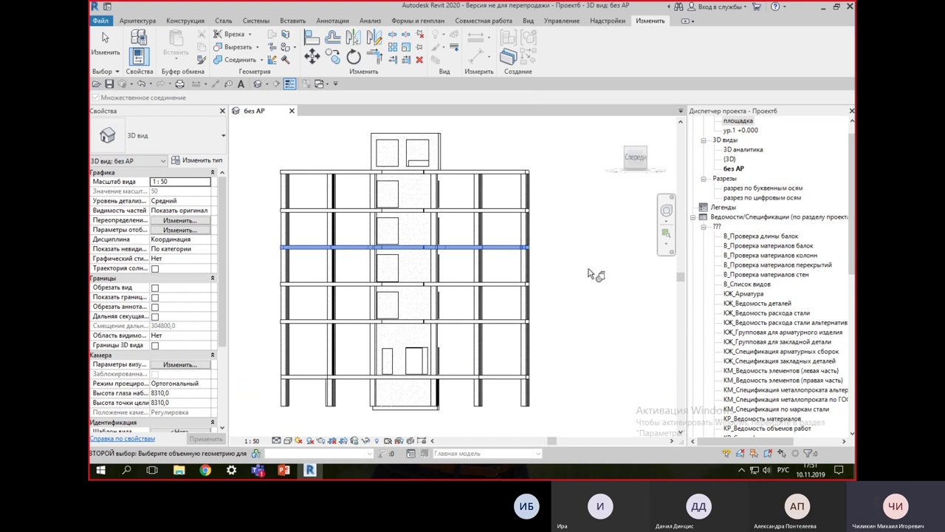
pyautogui.click(343, 250)
pyautogui.click(696, 162)
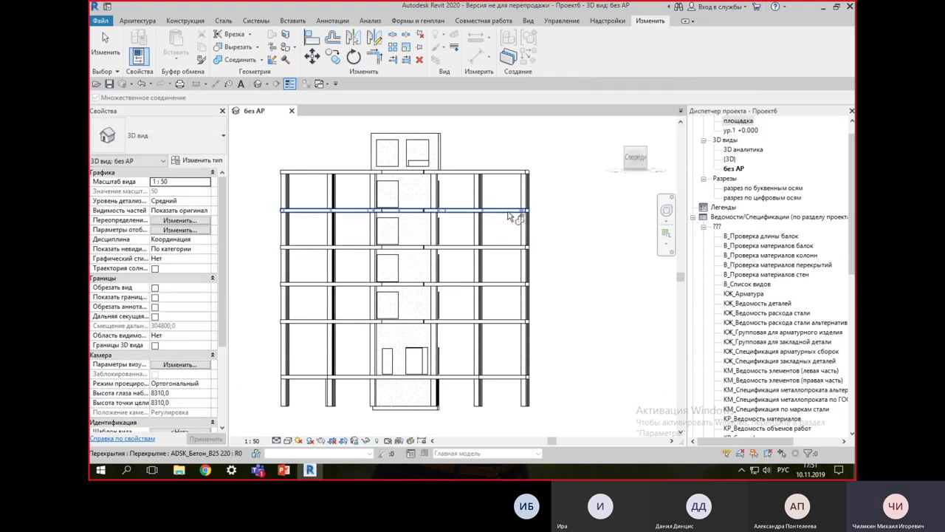
pyautogui.click(343, 212)
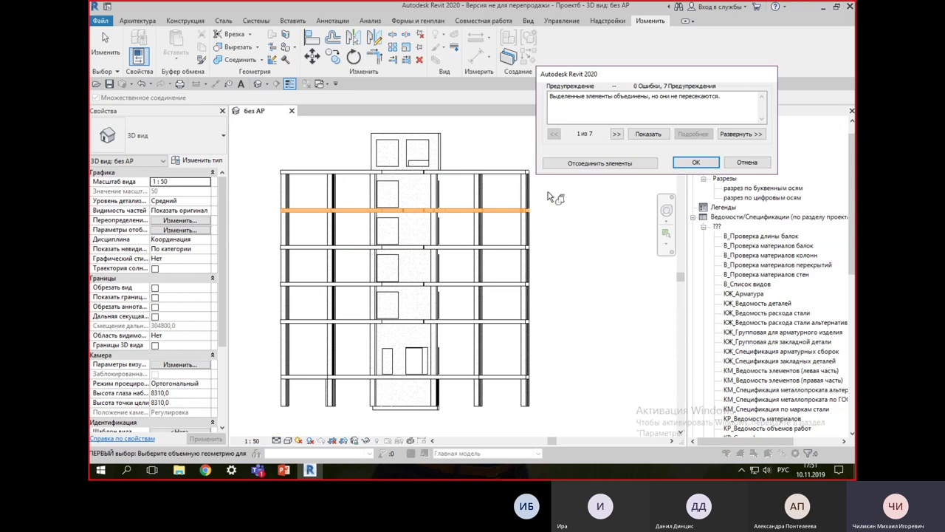
pyautogui.click(686, 162)
pyautogui.press('Escape')
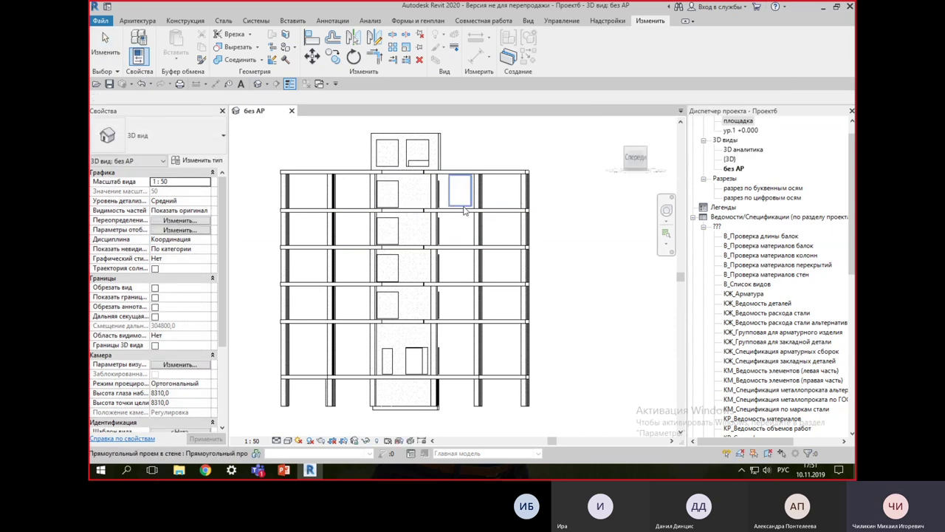
# Step: Check a floor slab's properties, orbit to an isometric view, and select the section box
pyautogui.click(504, 216)
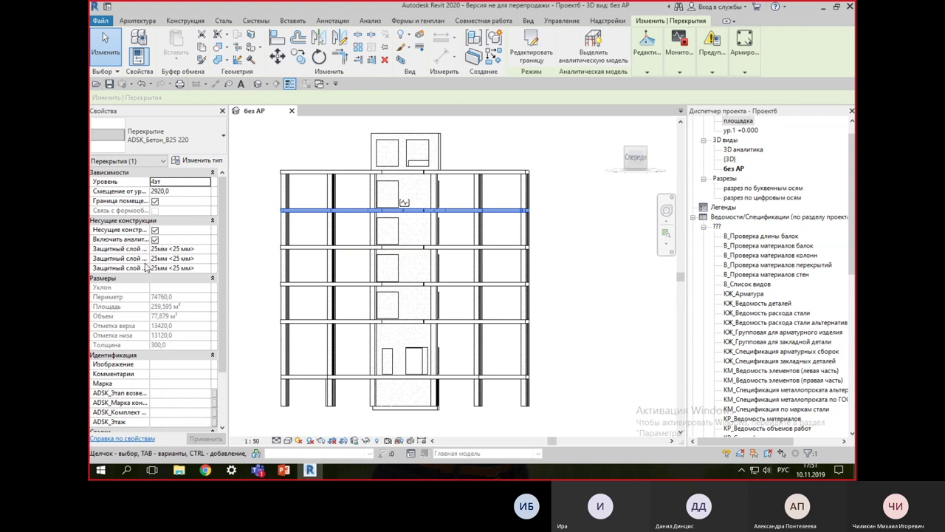
pyautogui.click(571, 339)
pyautogui.moveTo(573, 342)
pyautogui.keyDown('shift'); pyautogui.mouseDown(button='middle')
pyautogui.moveTo(359, 253)
pyautogui.moveTo(422, 305)
pyautogui.mouseUp(button='middle'); pyautogui.keyUp('shift')
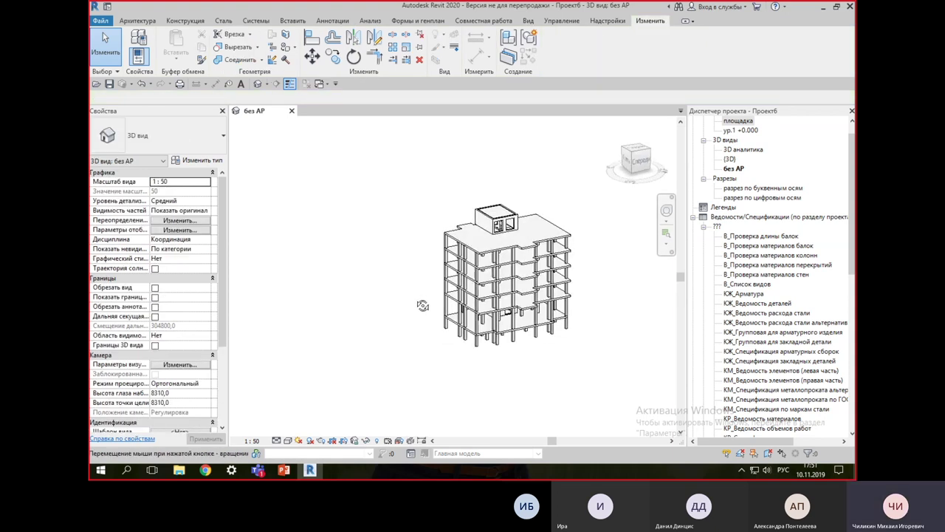
pyautogui.moveTo(544, 384); pyautogui.dragTo(453, 389, button='middle')
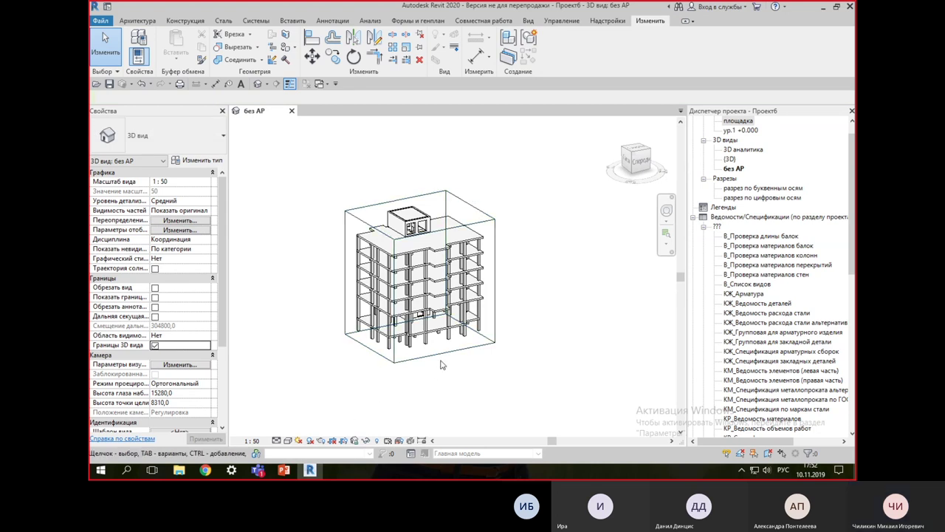
pyautogui.click(443, 351)
# Step: Pull a section box side inward to crop the building, then turn to the left elevation
pyautogui.keyDown('shift'); pyautogui.moveTo(443, 351); pyautogui.dragTo(463, 328, button='middle'); pyautogui.keyUp('shift')
pyautogui.moveTo(478, 276); pyautogui.dragTo(443, 277)
pyautogui.moveTo(505, 289)
pyautogui.keyDown('shift'); pyautogui.mouseDown(button='middle')
pyautogui.moveTo(517, 289)
pyautogui.moveTo(452, 303)
pyautogui.moveTo(521, 268)
pyautogui.moveTo(447, 289)
pyautogui.mouseUp(button='middle'); pyautogui.keyUp('shift')
pyautogui.scroll(5, 544, 281)
pyautogui.scroll(-3, 452, 302)
pyautogui.moveTo(389, 304)
pyautogui.keyDown('shift'); pyautogui.mouseDown(button='middle')
pyautogui.moveTo(287, 303)
pyautogui.moveTo(522, 249)
pyautogui.moveTo(502, 229)
pyautogui.moveTo(440, 212)
pyautogui.moveTo(550, 305)
pyautogui.mouseUp(button='middle'); pyautogui.keyUp('shift')
pyautogui.scroll(3, 440, 212)
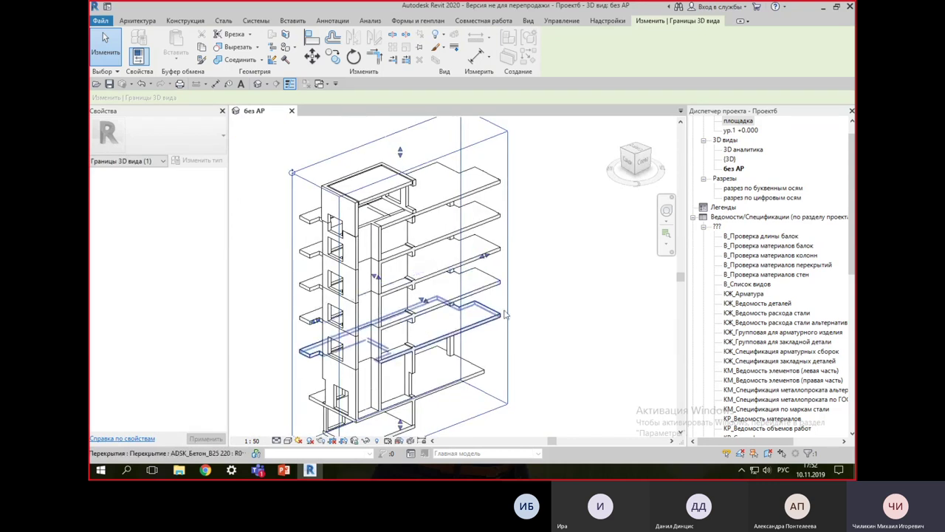
pyautogui.scroll(3, 555, 310)
pyautogui.click(555, 310)
pyautogui.scroll(-1, 575, 260)
pyautogui.scroll(3, 575, 260)
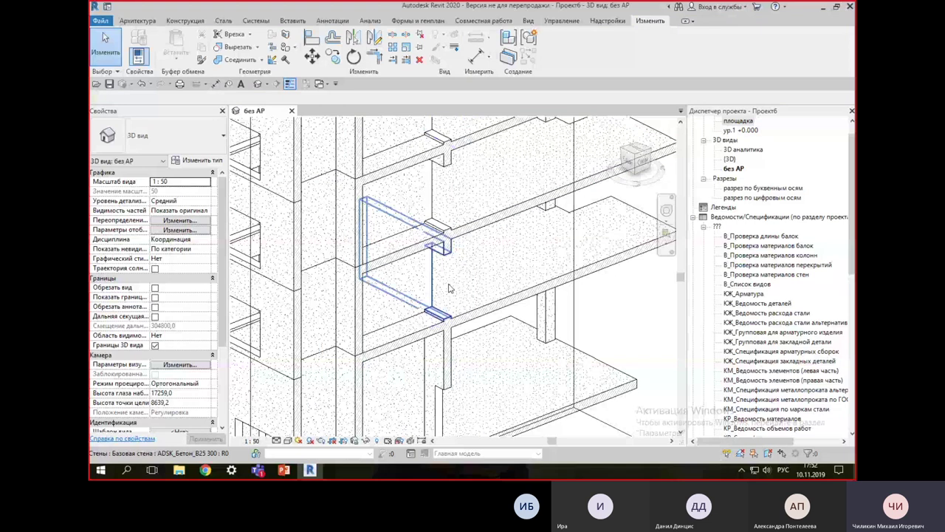
pyautogui.scroll(-4, 478, 276)
pyautogui.scroll(-3, 479, 276)
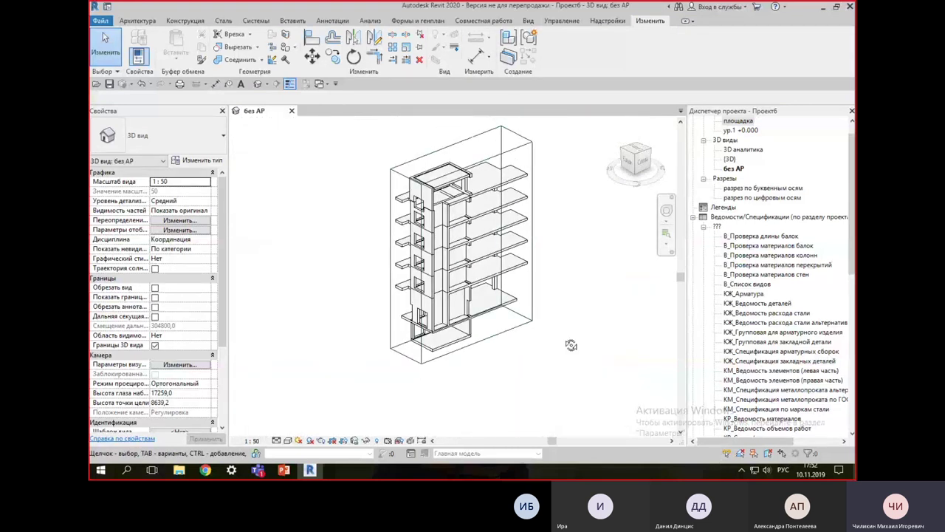
pyautogui.click(624, 167)
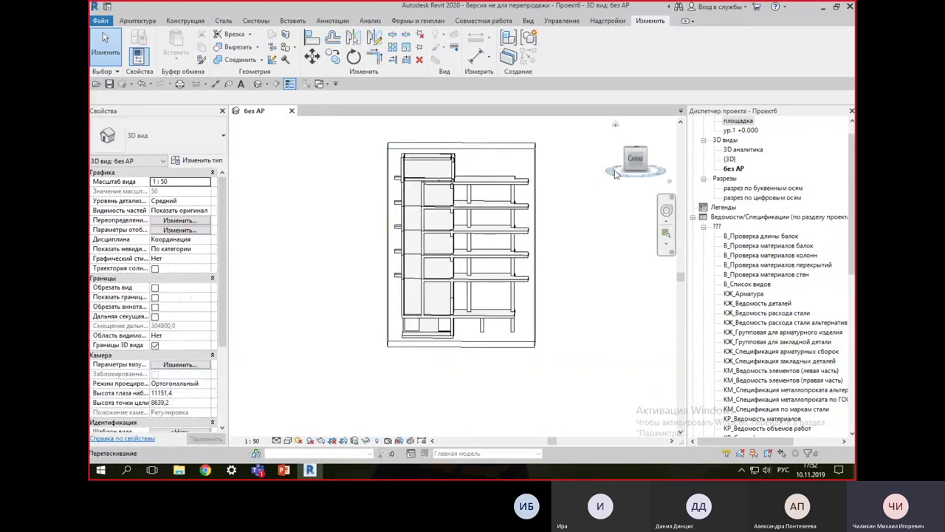
# Step: Crop the building further with the section box and toggle shadows on and off
pyautogui.click(553, 161)
pyautogui.moveTo(553, 274)
pyautogui.mouseDown()
pyautogui.moveTo(565, 289)
pyautogui.moveTo(496, 288)
pyautogui.mouseUp()
pyautogui.keyDown('shift'); pyautogui.moveTo(496, 288); pyautogui.dragTo(586, 253, button='middle'); pyautogui.keyUp('shift')
pyautogui.press('Escape')
pyautogui.scroll(5, 443, 310)
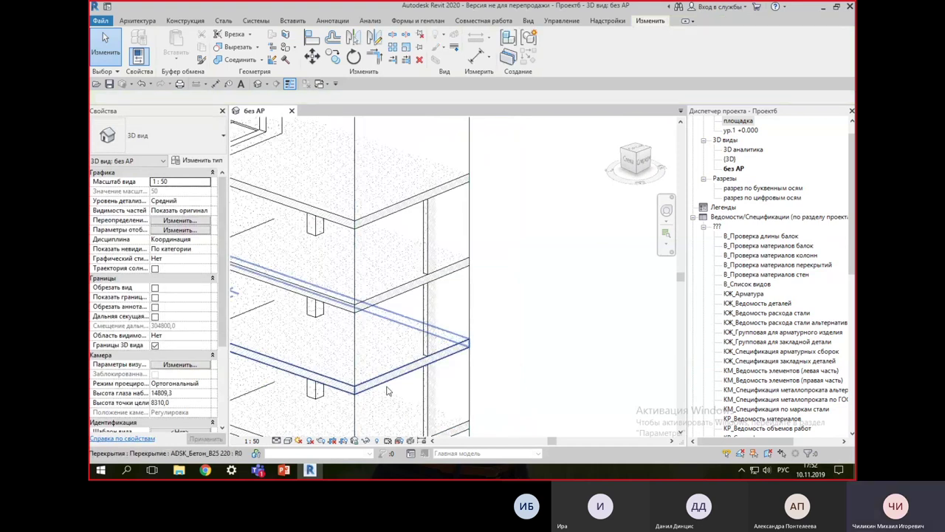
pyautogui.click(310, 441)
pyautogui.click(309, 441)
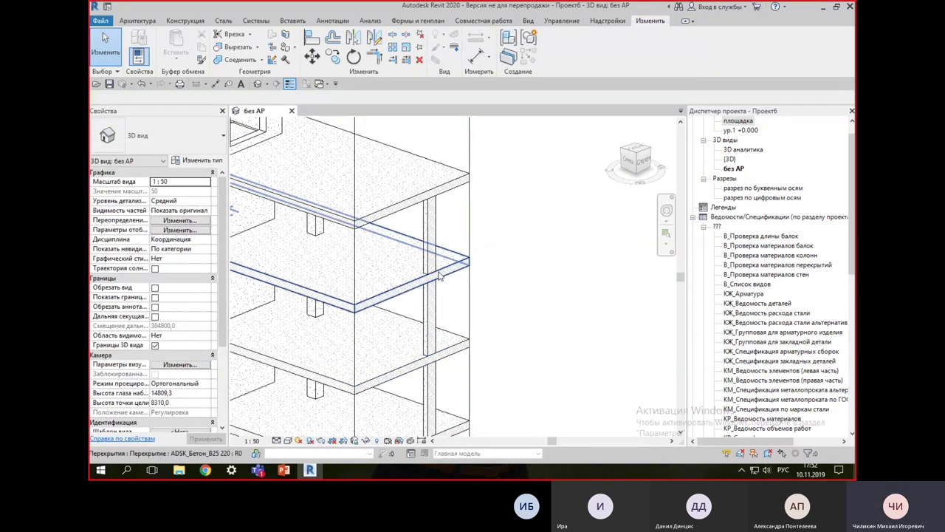
# Step: Try joining a floor slab with an adjacent element, then cancel the join
pyautogui.click(240, 59)
pyautogui.click(409, 206)
pyautogui.click(394, 251)
pyautogui.scroll(-3, 480, 244)
pyautogui.press('Escape')
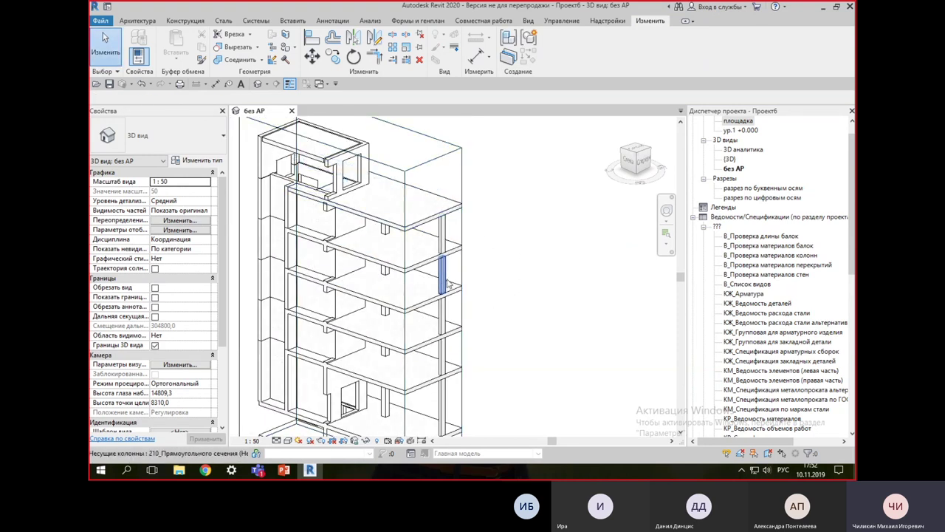
pyautogui.moveTo(540, 342); pyautogui.dragTo(550, 200, button='middle')
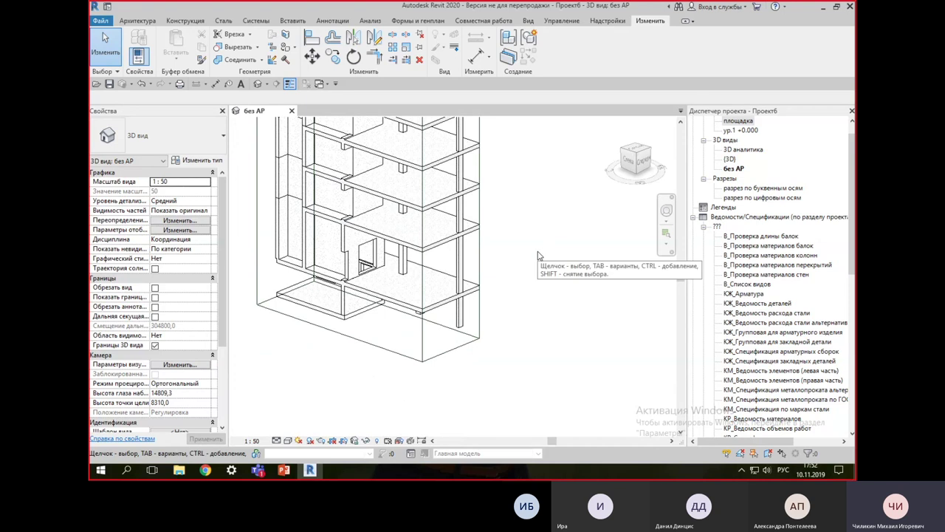
# Step: Set the view detail level to Высокий (Fine), with another cancelled join attempt
pyautogui.click(277, 441)
pyautogui.click(266, 484)
pyautogui.click(240, 63)
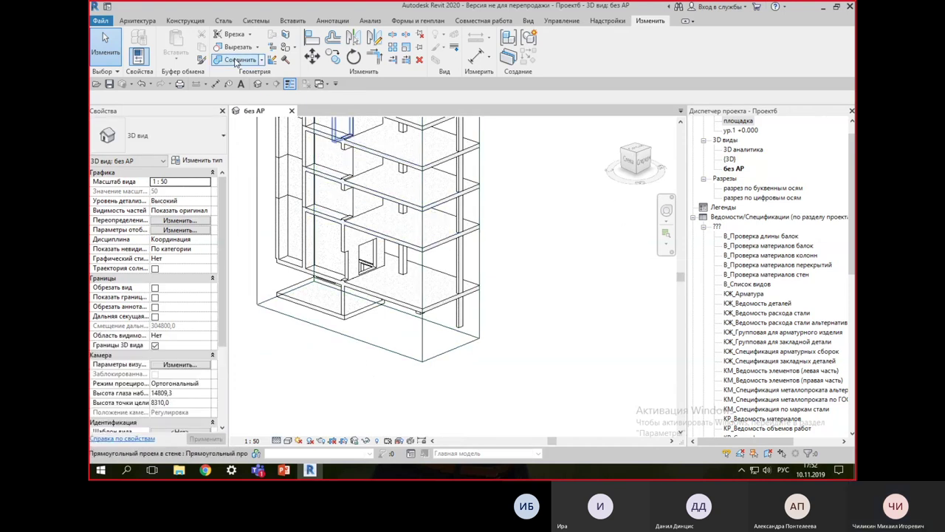
pyautogui.click(464, 181)
pyautogui.press('Escape')
pyautogui.press('Escape')
pyautogui.scroll(-3, 413, 207)
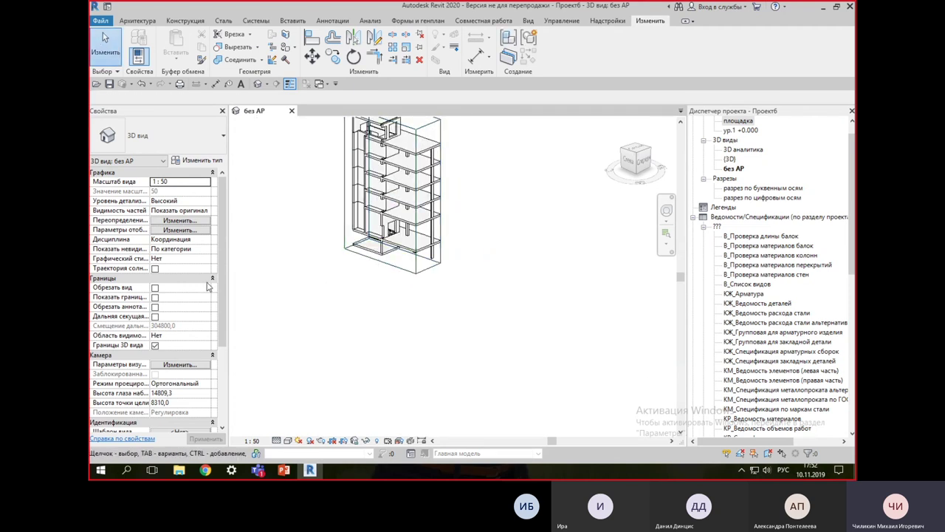
# Step: Switch off the 3D section box and orbit to view the whole building
pyautogui.click(155, 345)
pyautogui.moveTo(435, 236)
pyautogui.keyDown('shift'); pyautogui.mouseDown(button='middle')
pyautogui.moveTo(398, 214)
pyautogui.moveTo(447, 222)
pyautogui.mouseUp(button='middle'); pyautogui.keyUp('shift')
pyautogui.scroll(3, 449, 221)
pyautogui.moveTo(492, 257)
pyautogui.mouseDown(button='middle')
pyautogui.moveTo(540, 271)
pyautogui.moveTo(502, 316)
pyautogui.mouseUp(button='middle')
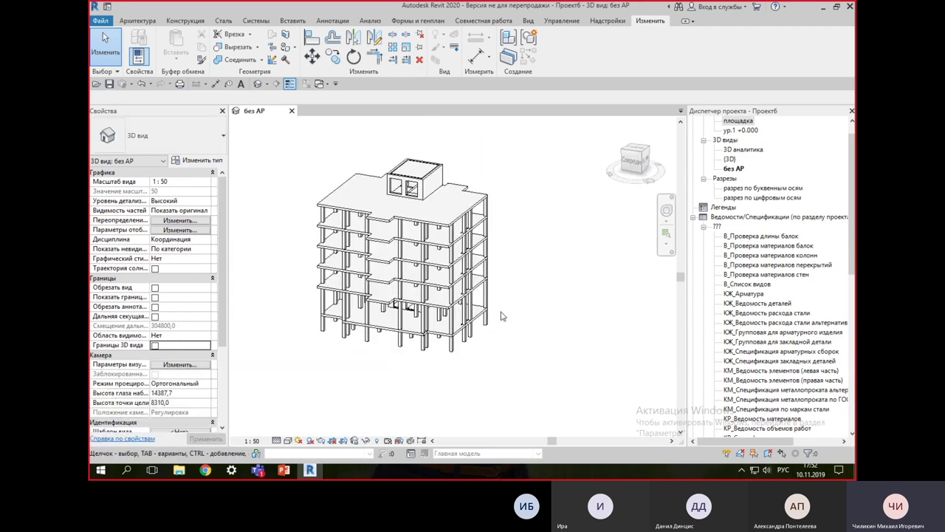
pyautogui.keyDown('shift'); pyautogui.moveTo(551, 244); pyautogui.dragTo(572, 253, button='middle'); pyautogui.keyUp('shift')
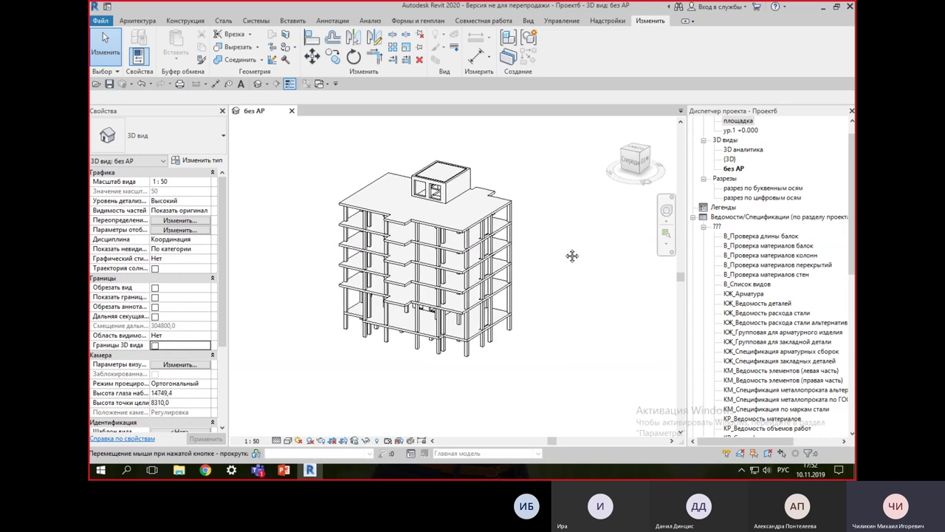
# Step: Review PowerPoint slide 5 on the analytical model, then return to Revit
pyautogui.click(283, 469)
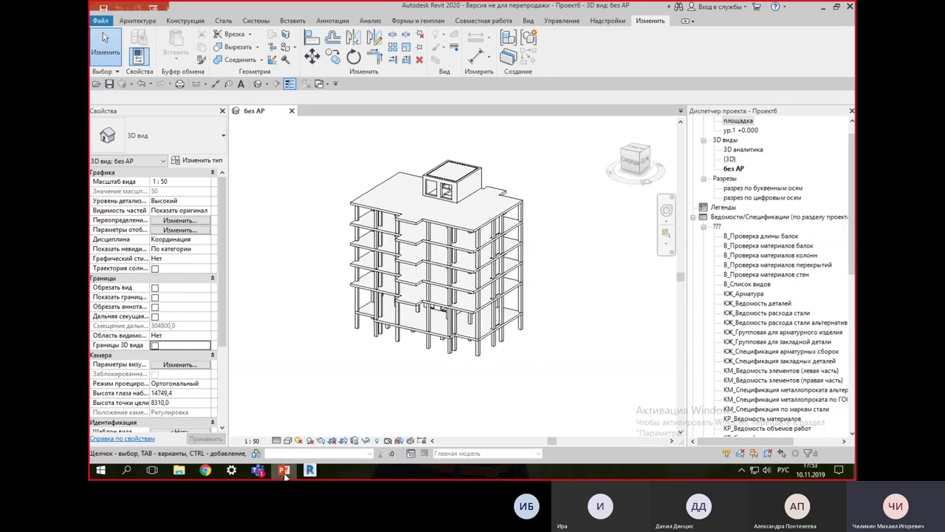
pyautogui.click(145, 190)
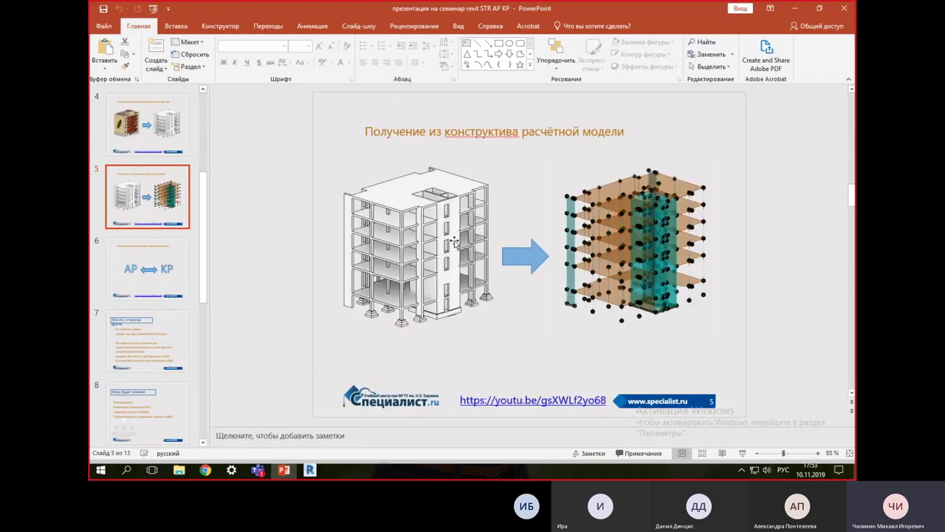
pyautogui.click(794, 8)
pyautogui.keyDown('shift'); pyautogui.moveTo(555, 288); pyautogui.dragTo(574, 283, button='middle'); pyautogui.keyUp('shift')
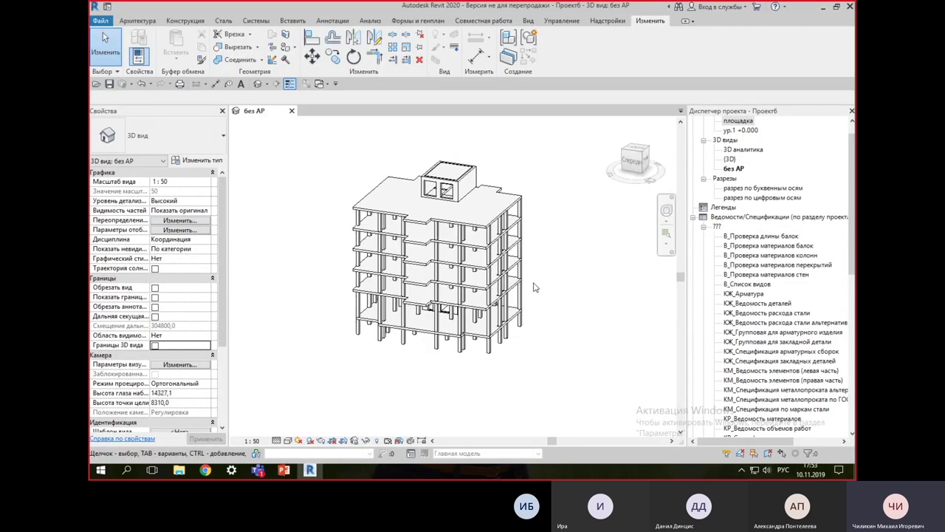
# Step: Open the 3D аналитика view and orbit the analytical model to an isometric angle
pyautogui.click(449, 336)
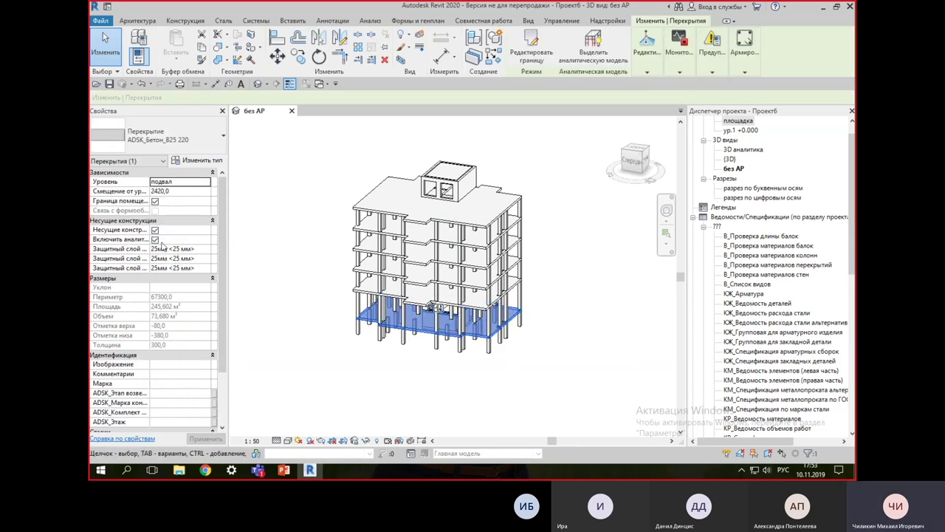
pyautogui.click(561, 266)
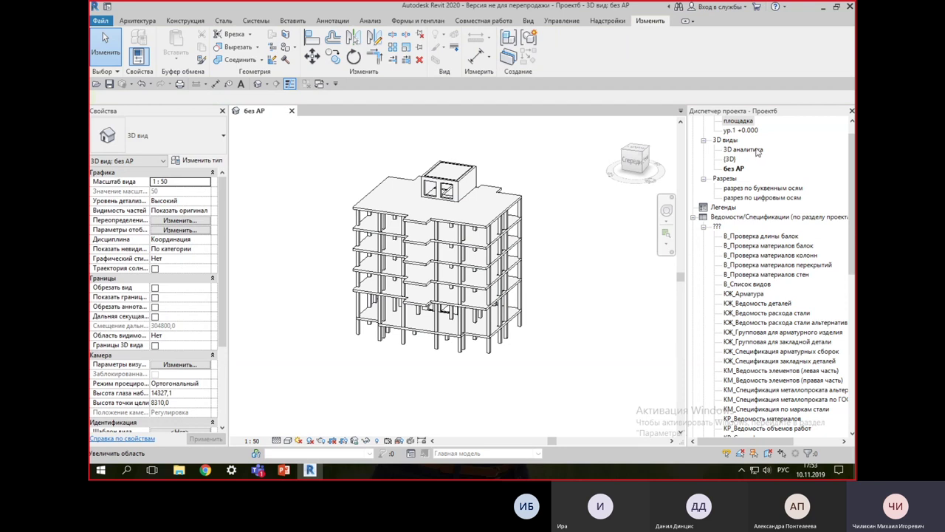
pyautogui.doubleClick(755, 150)
pyautogui.keyDown('shift'); pyautogui.moveTo(451, 245); pyautogui.dragTo(502, 255, button='middle'); pyautogui.keyUp('shift')
pyautogui.moveTo(401, 193)
pyautogui.keyDown('shift'); pyautogui.mouseDown(button='middle')
pyautogui.moveTo(546, 185)
pyautogui.moveTo(545, 236)
pyautogui.moveTo(593, 245)
pyautogui.moveTo(571, 243)
pyautogui.moveTo(561, 304)
pyautogui.moveTo(575, 270)
pyautogui.mouseUp(button='middle'); pyautogui.keyUp('shift')
pyautogui.scroll(3, 574, 270)
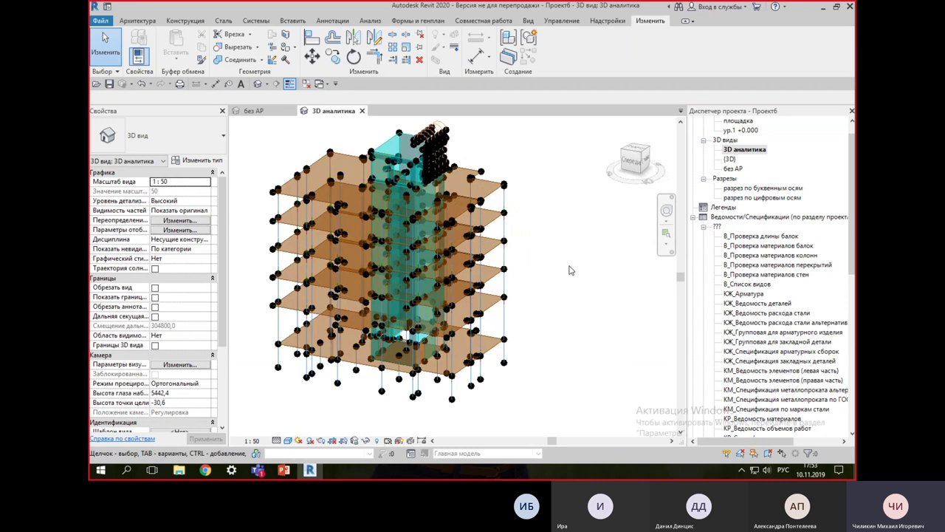
pyautogui.scroll(-3, 570, 270)
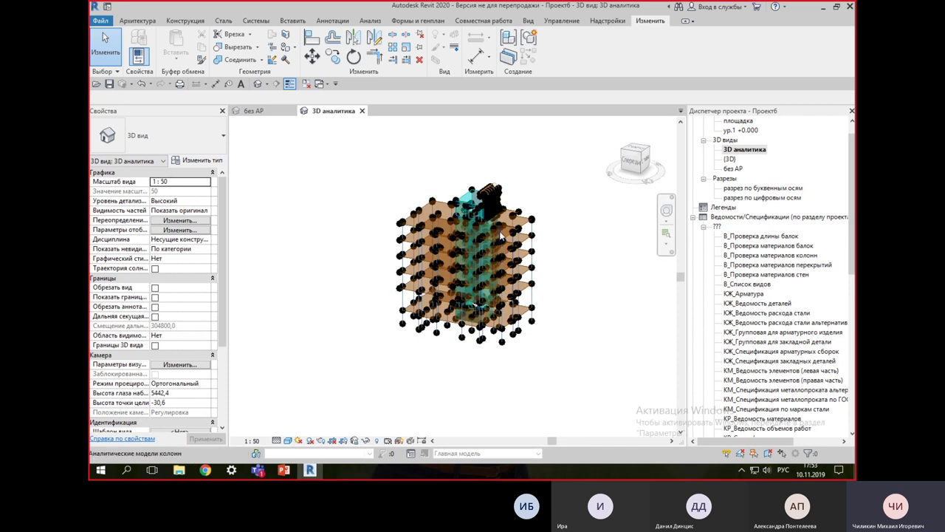
# Step: Hide the linked architectural model in the view's Visibility/Graphics Revit Links settings
pyautogui.click(179, 220)
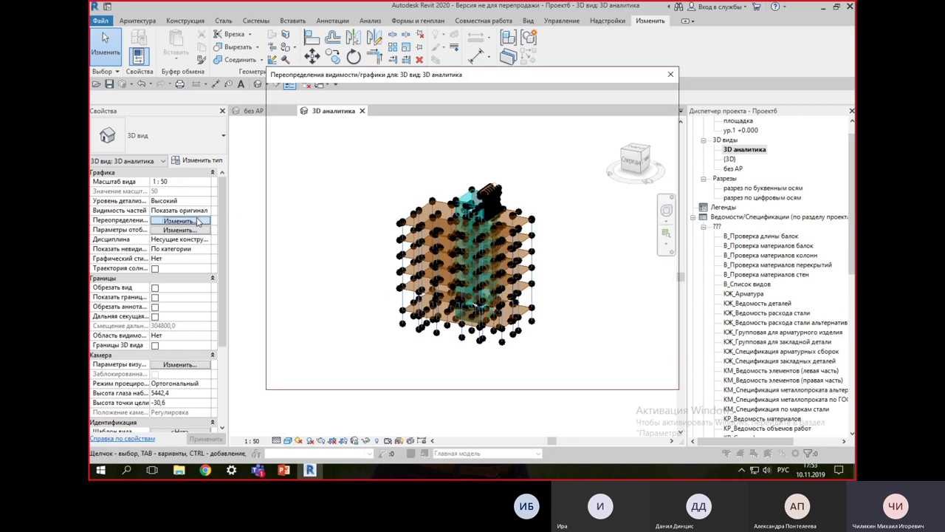
pyautogui.click(632, 94)
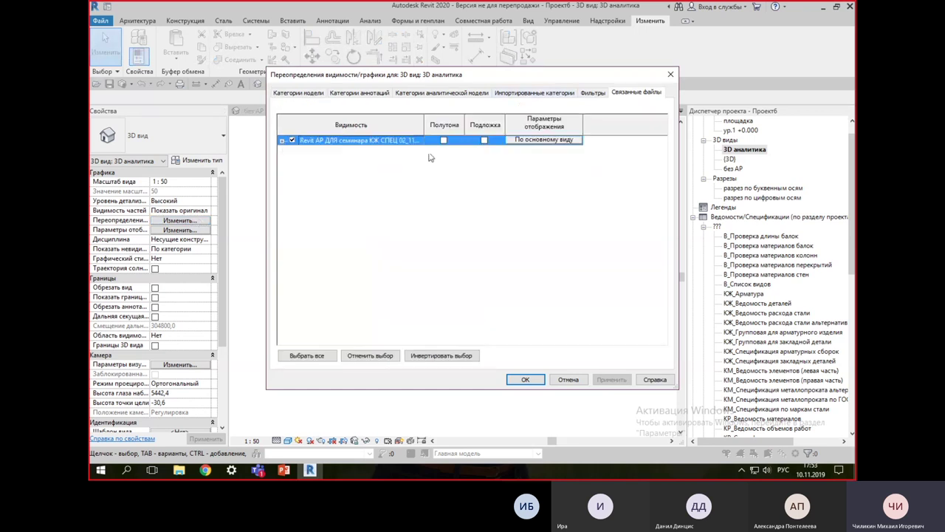
pyautogui.click(525, 379)
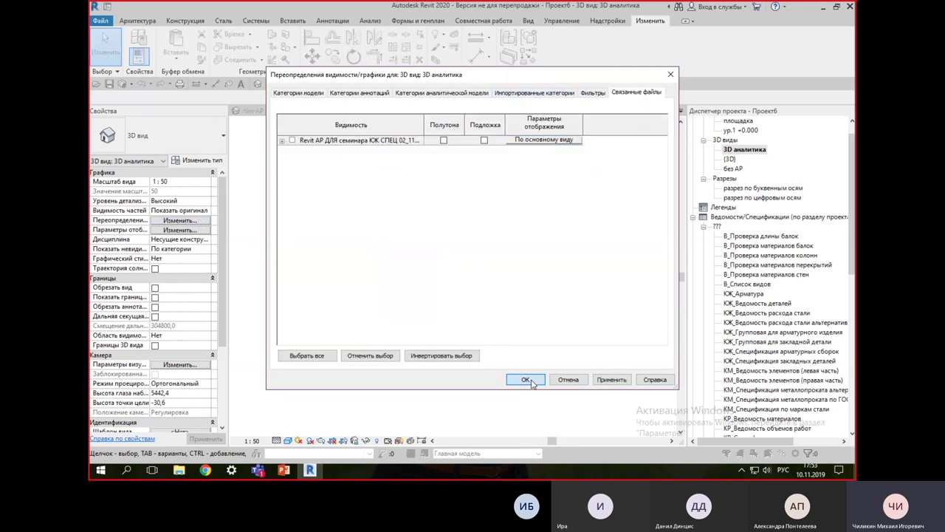
# Step: Use the ViewCube and zoom to close in on the slab-edge analytical nodes
pyautogui.click(633, 158)
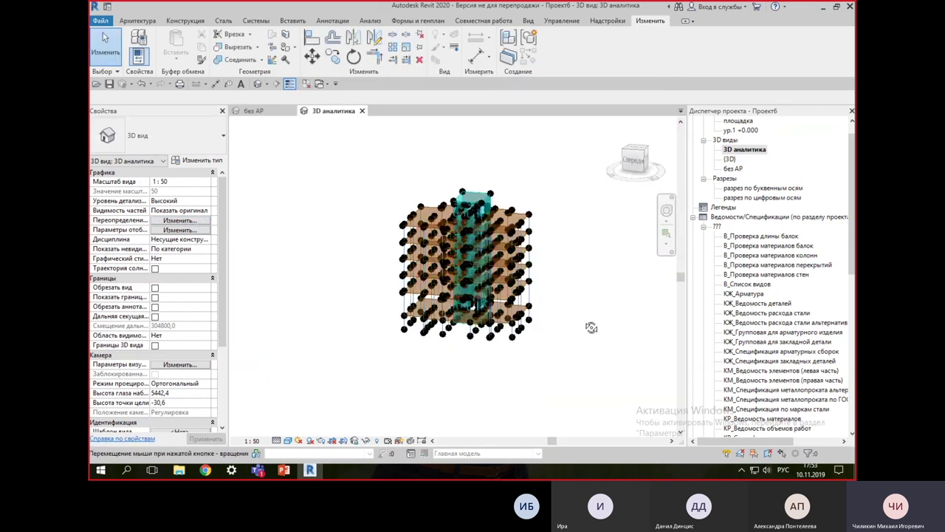
pyautogui.click(638, 151)
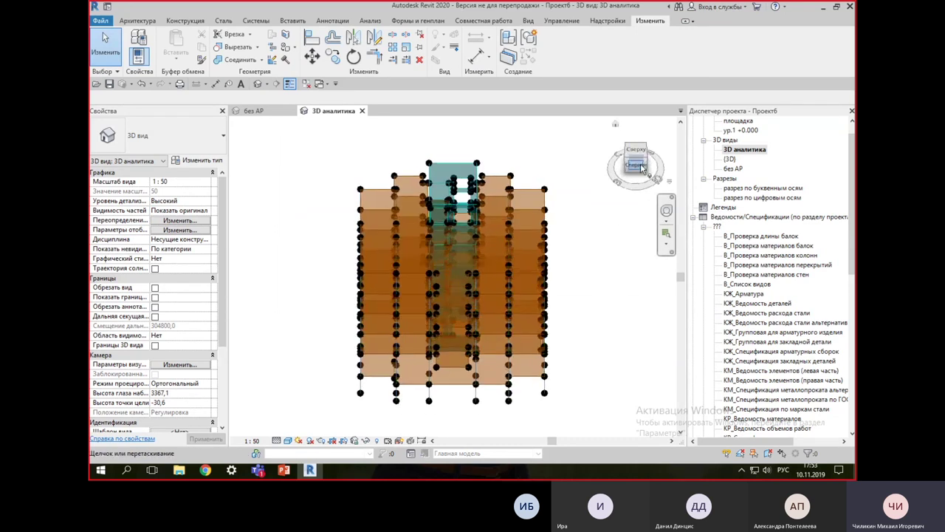
pyautogui.scroll(3, 564, 200)
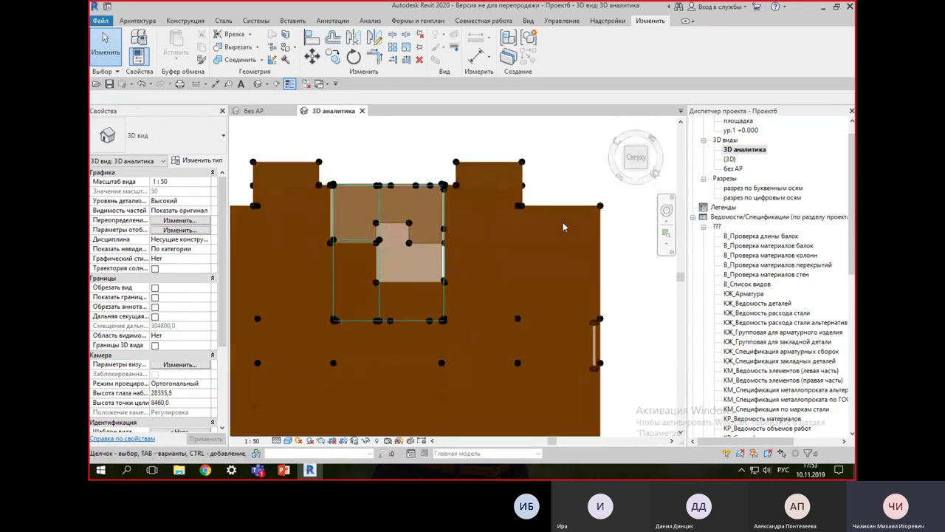
pyautogui.moveTo(579, 283)
pyautogui.keyDown('shift'); pyautogui.mouseDown(button='middle')
pyautogui.moveTo(586, 270)
pyautogui.moveTo(539, 300)
pyautogui.moveTo(605, 322)
pyautogui.mouseUp(button='middle'); pyautogui.keyUp('shift')
pyautogui.scroll(2, 605, 322)
pyautogui.scroll(2, 591, 280)
pyautogui.scroll(2, 566, 226)
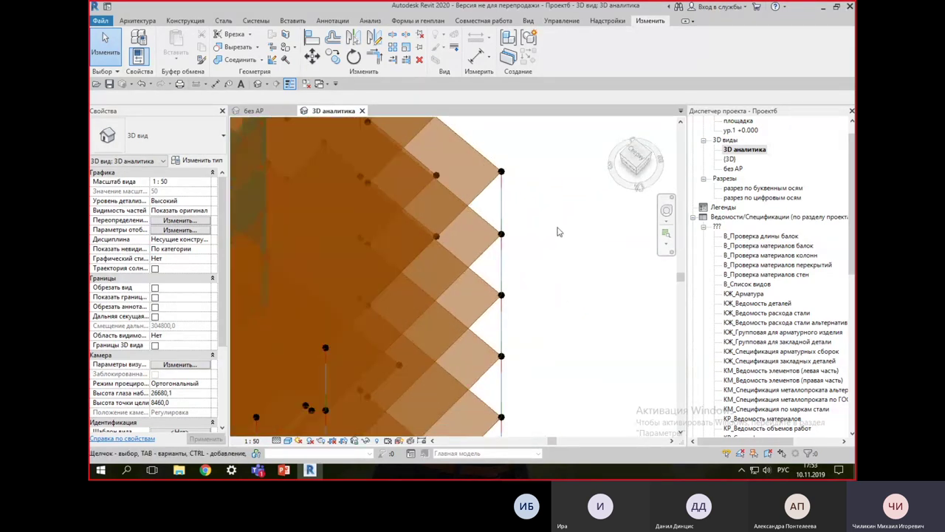
pyautogui.scroll(2, 536, 295)
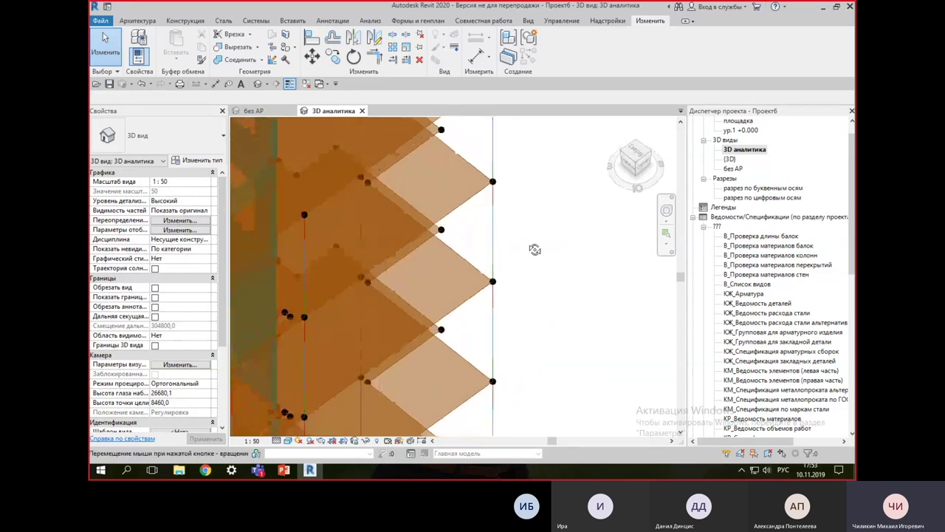
pyautogui.scroll(2, 521, 206)
pyautogui.moveTo(513, 174); pyautogui.dragTo(559, 220, button='middle')
pyautogui.scroll(-2, 565, 254)
pyautogui.scroll(-2, 569, 278)
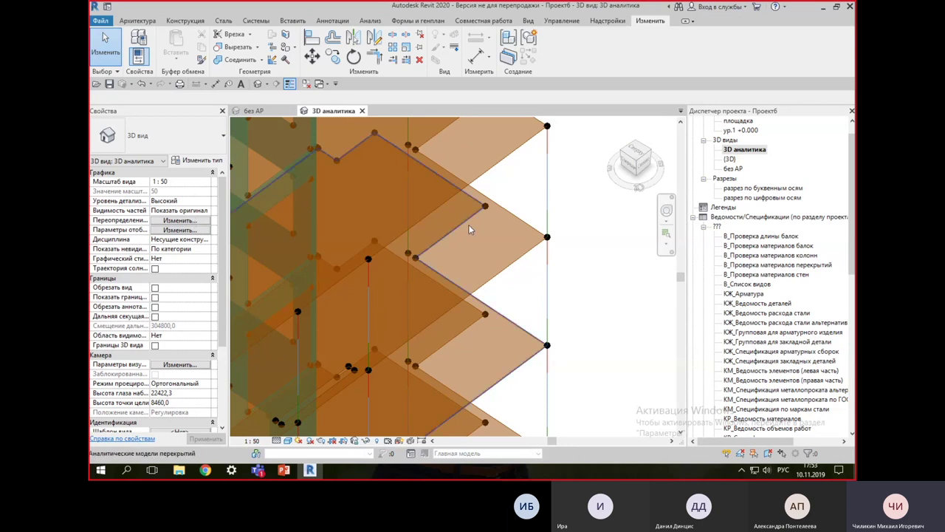
# Step: Select a slab-edge node to check its connection, then reopen Visibility/Graphics overrides
pyautogui.moveTo(527, 201); pyautogui.dragTo(571, 270)
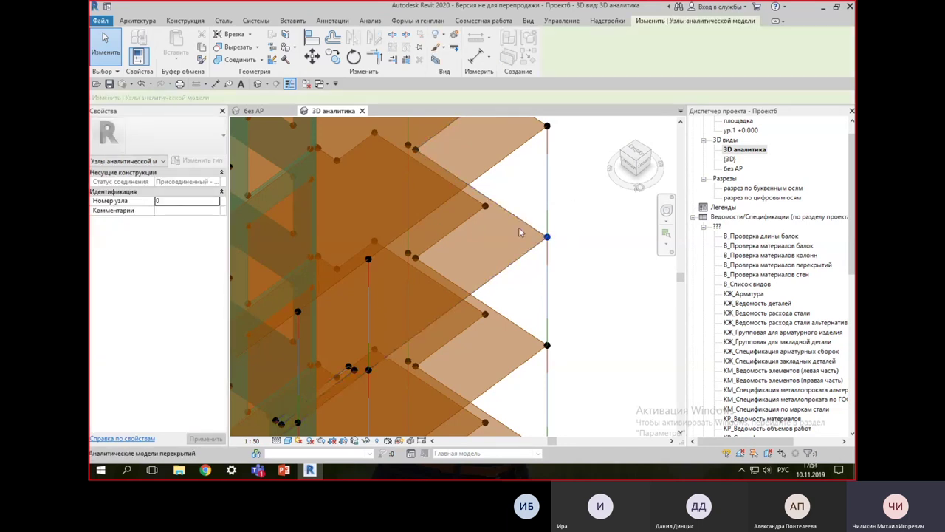
pyautogui.click(528, 272)
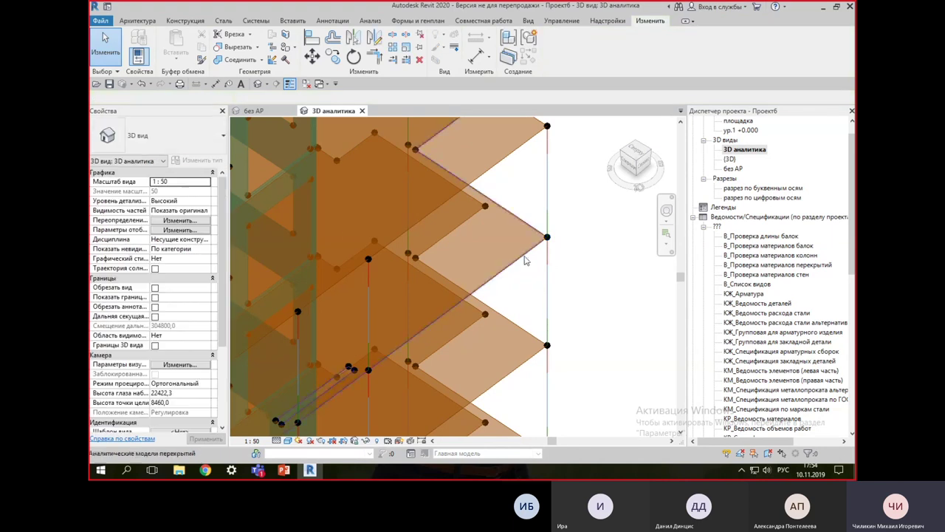
pyautogui.click(185, 222)
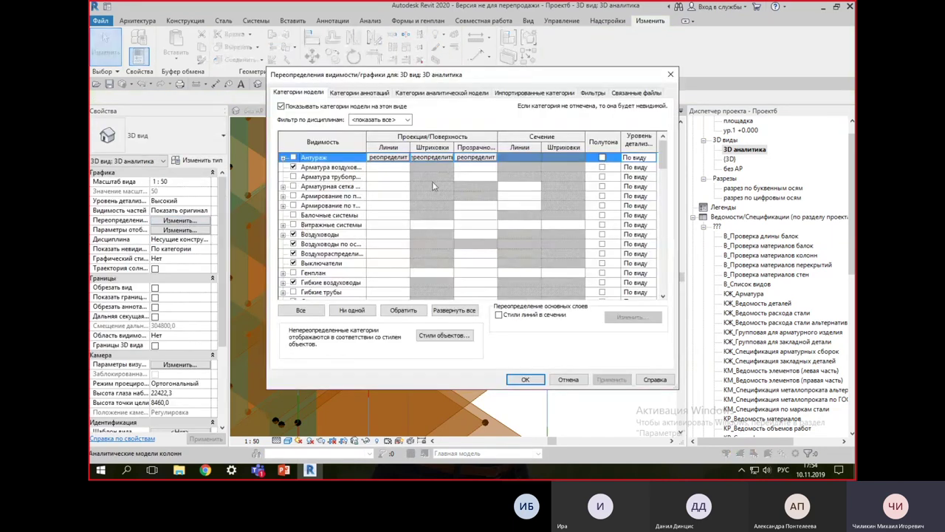
# Step: Add the Узлы присоединенные filter to the 3D аналитика view
pyautogui.click(595, 92)
pyautogui.click(301, 293)
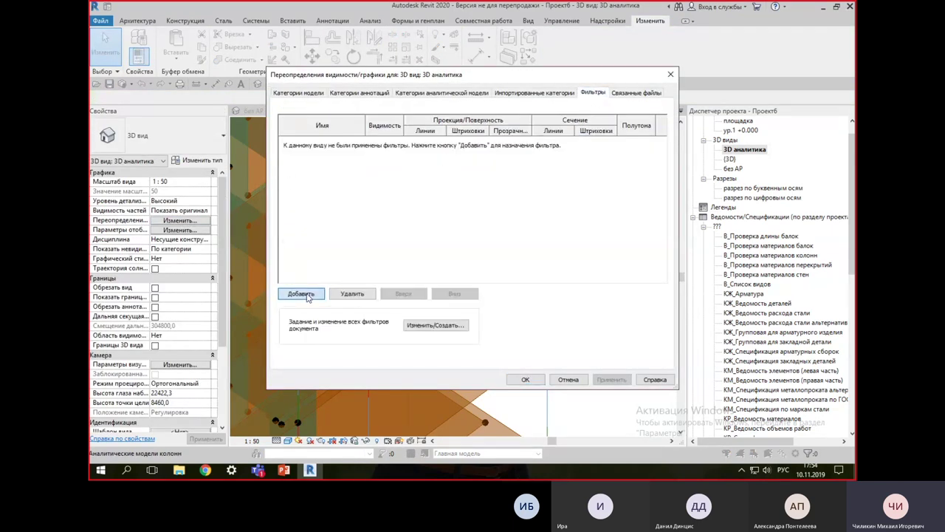
pyautogui.moveTo(487, 218)
pyautogui.mouseDown()
pyautogui.moveTo(491, 258)
pyautogui.moveTo(489, 246)
pyautogui.mouseUp()
pyautogui.click(431, 246)
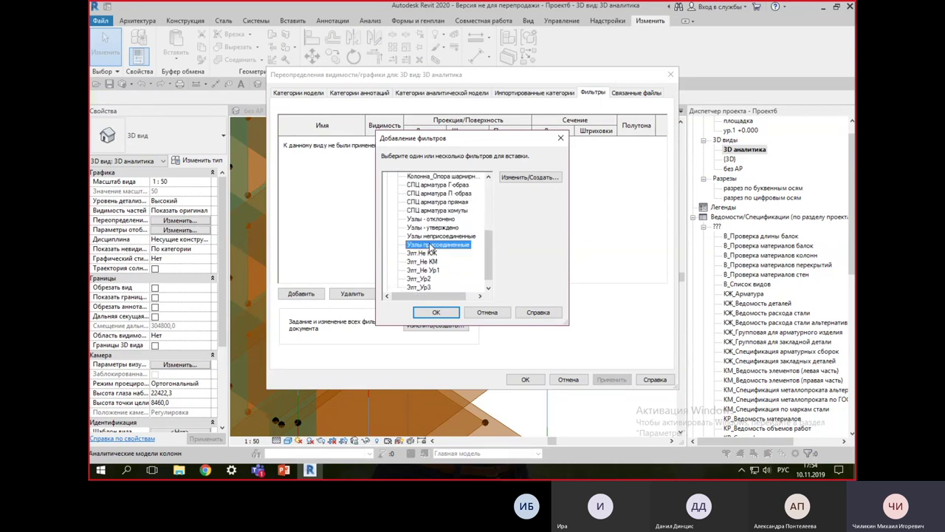
pyautogui.click(436, 311)
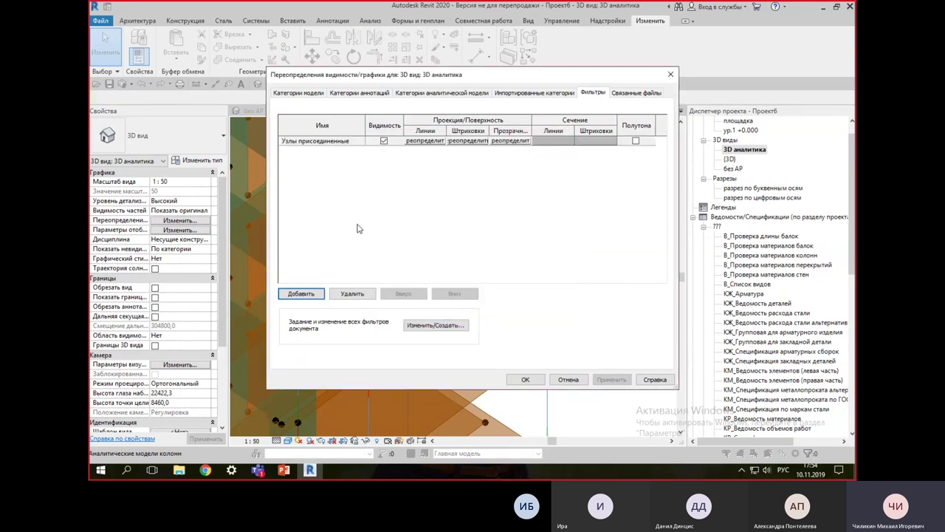
# Step: Give the filter a green (RGB 0-128-0) line colour override and apply it
pyautogui.click(425, 142)
pyautogui.click(404, 230)
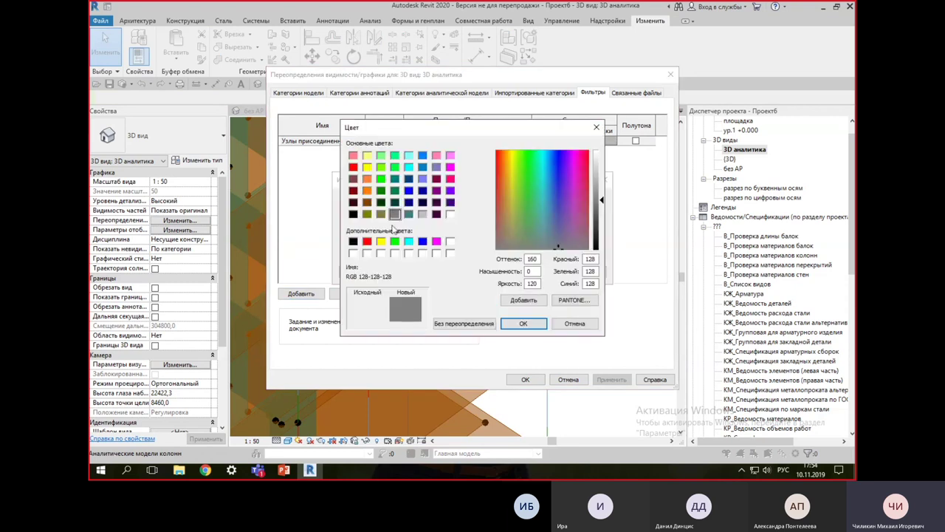
pyautogui.click(380, 191)
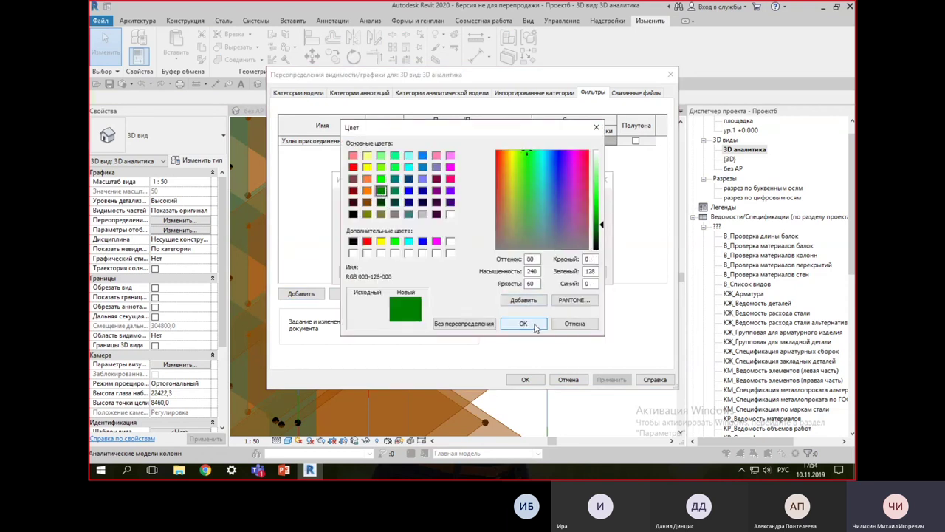
pyautogui.click(522, 323)
pyautogui.click(541, 272)
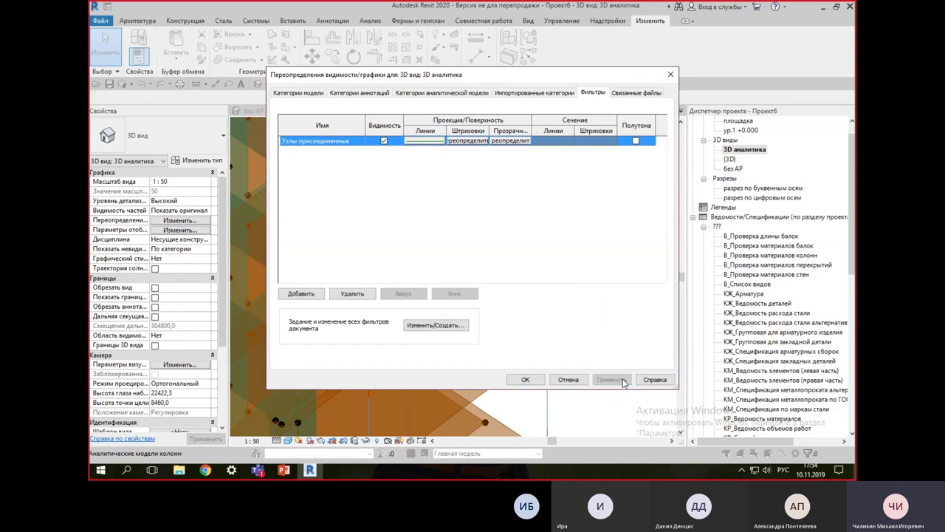
pyautogui.click(525, 378)
pyautogui.moveTo(569, 263)
pyautogui.keyDown('shift'); pyautogui.mouseDown(button='middle')
pyautogui.moveTo(547, 267)
pyautogui.moveTo(563, 236)
pyautogui.mouseUp(button='middle'); pyautogui.keyUp('shift')
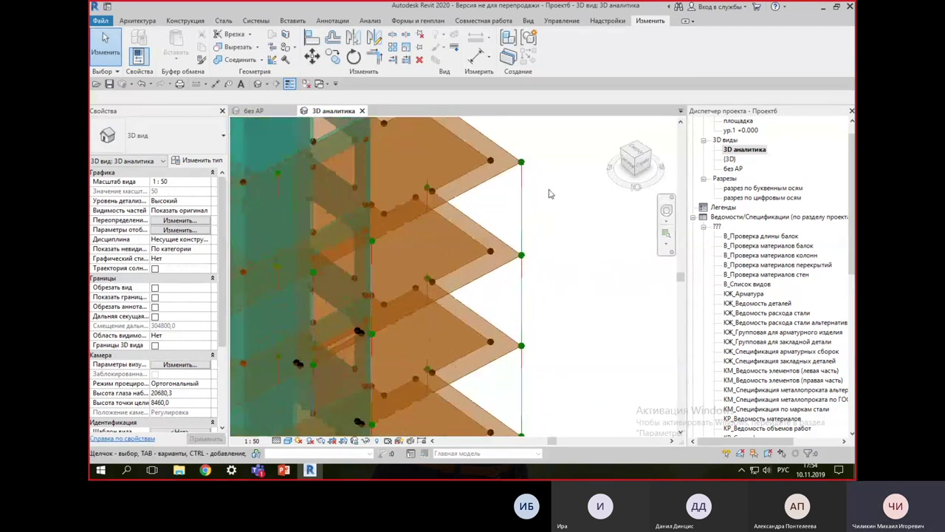
# Step: Orbit and zoom around the building to verify connected nodes are green, then bring up Analyze
pyautogui.scroll(-2, 574, 262)
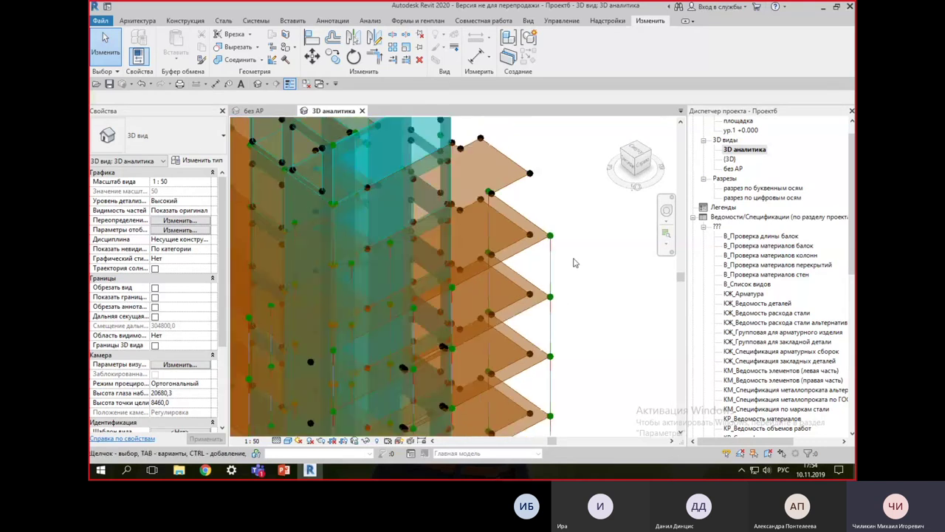
pyautogui.scroll(-3, 574, 263)
pyautogui.keyDown('shift'); pyautogui.moveTo(575, 262); pyautogui.dragTo(530, 311, button='middle'); pyautogui.keyUp('shift')
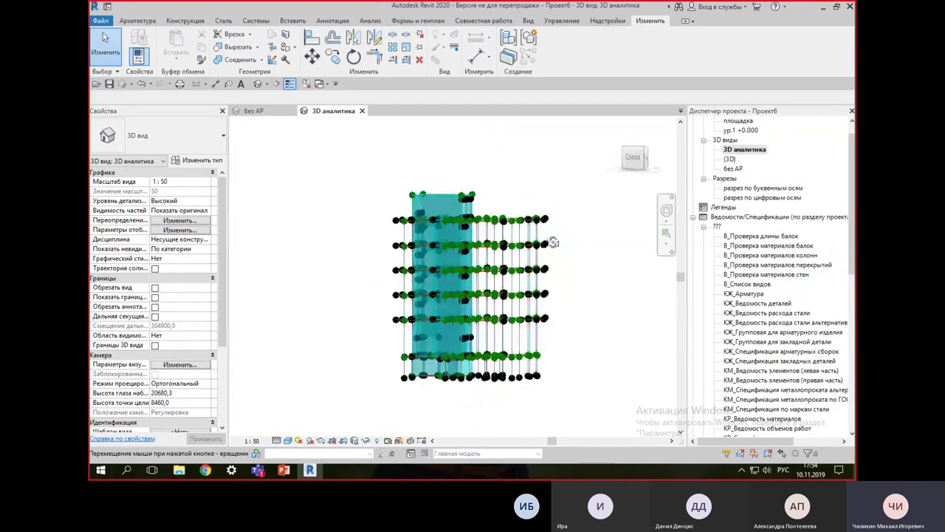
pyautogui.scroll(3, 529, 303)
pyautogui.scroll(1, 528, 291)
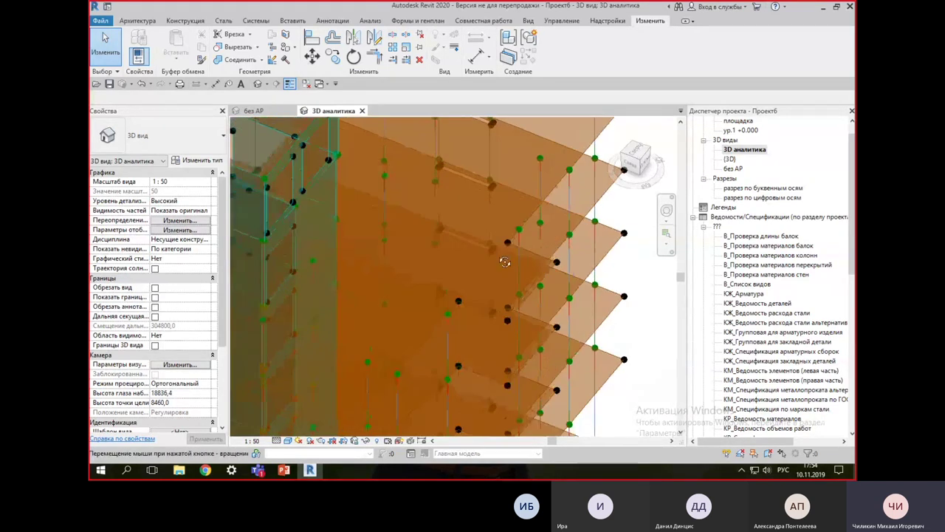
pyautogui.scroll(1, 529, 287)
pyautogui.scroll(-1, 493, 272)
pyautogui.scroll(2, 505, 187)
pyautogui.scroll(-2, 511, 171)
pyautogui.scroll(-3, 569, 247)
pyautogui.moveTo(568, 247)
pyautogui.keyDown('shift'); pyautogui.mouseDown(button='middle')
pyautogui.moveTo(553, 289)
pyautogui.moveTo(535, 289)
pyautogui.mouseUp(button='middle'); pyautogui.keyUp('shift')
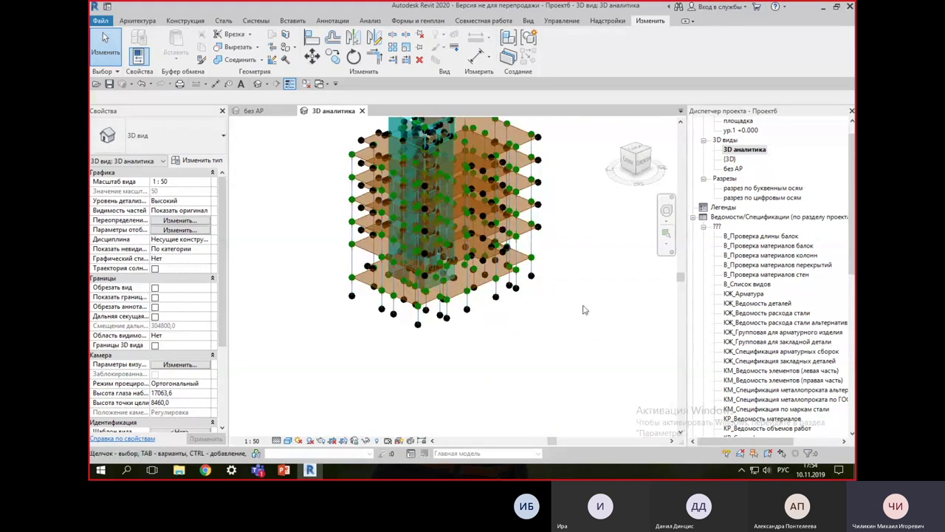
pyautogui.moveTo(583, 310)
pyautogui.keyDown('shift'); pyautogui.mouseDown(button='middle')
pyautogui.moveTo(603, 323)
pyautogui.moveTo(570, 320)
pyautogui.mouseUp(button='middle'); pyautogui.keyUp('shift')
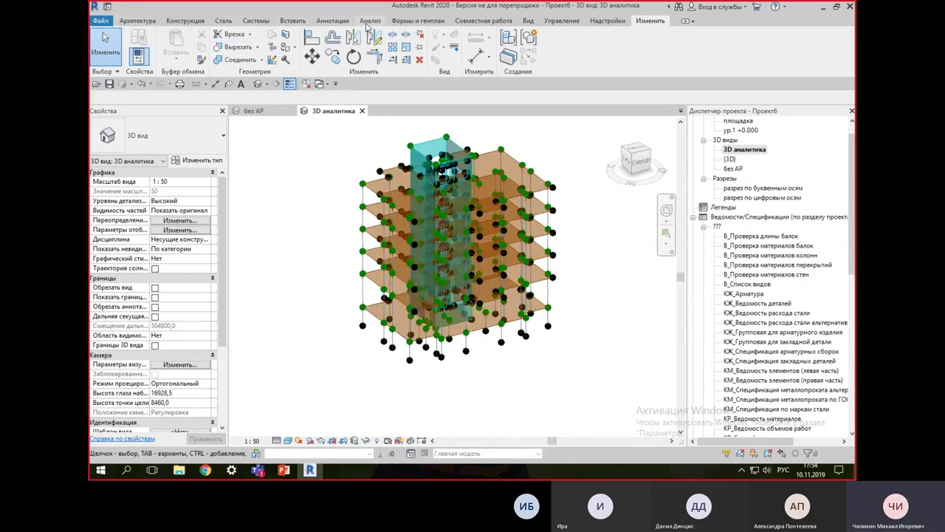
pyautogui.click(371, 21)
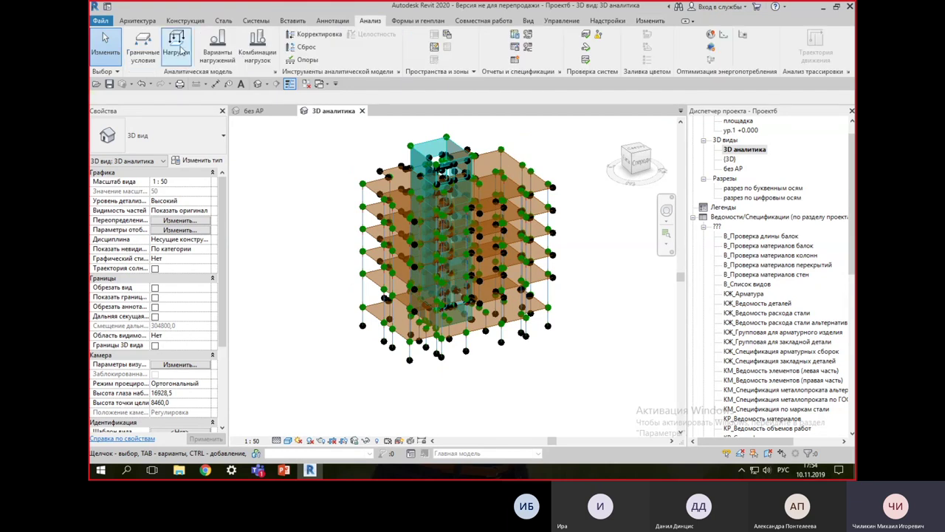
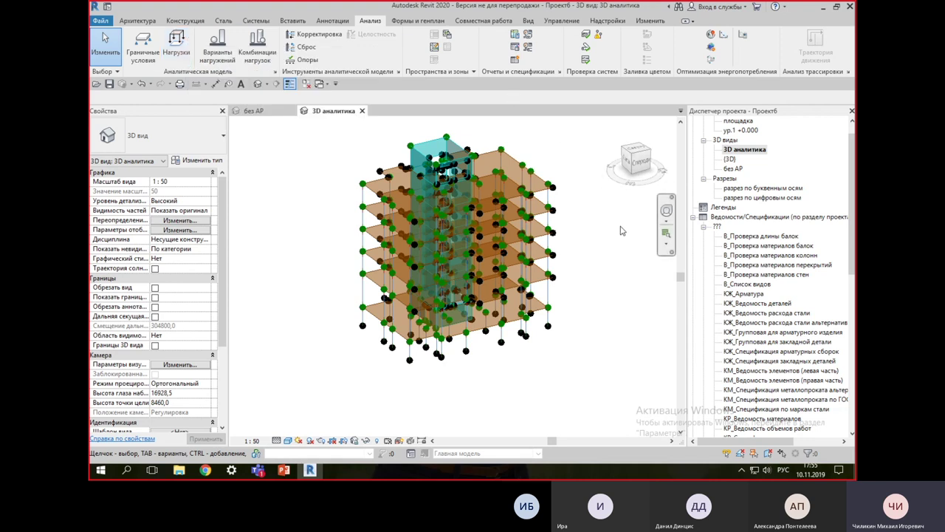
# Step: Zoom and orbit the analytical model to inspect it from other angles
pyautogui.scroll(3, 623, 231)
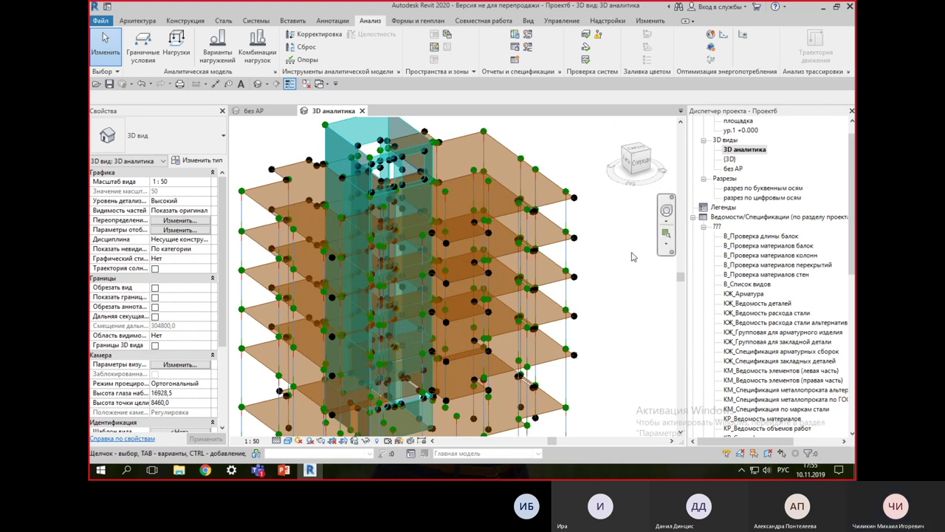
pyautogui.scroll(-3, 631, 256)
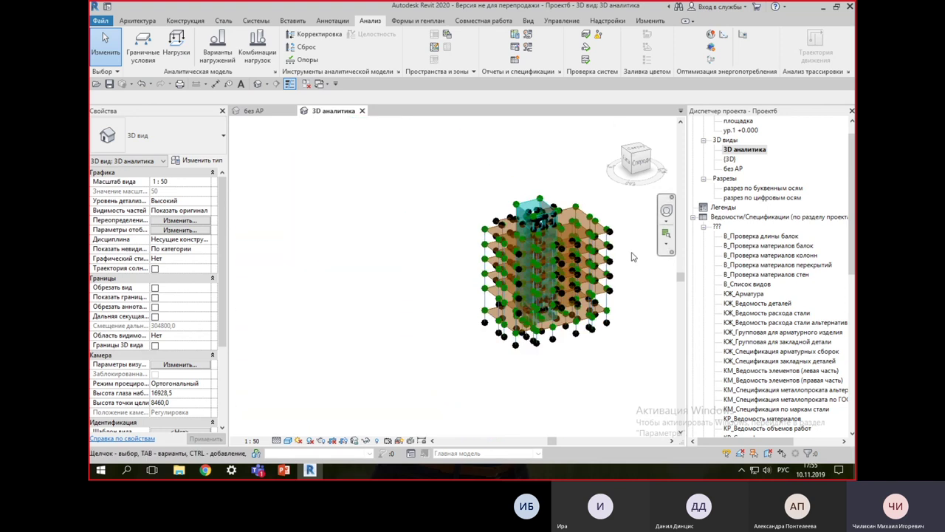
pyautogui.scroll(-1, 589, 325)
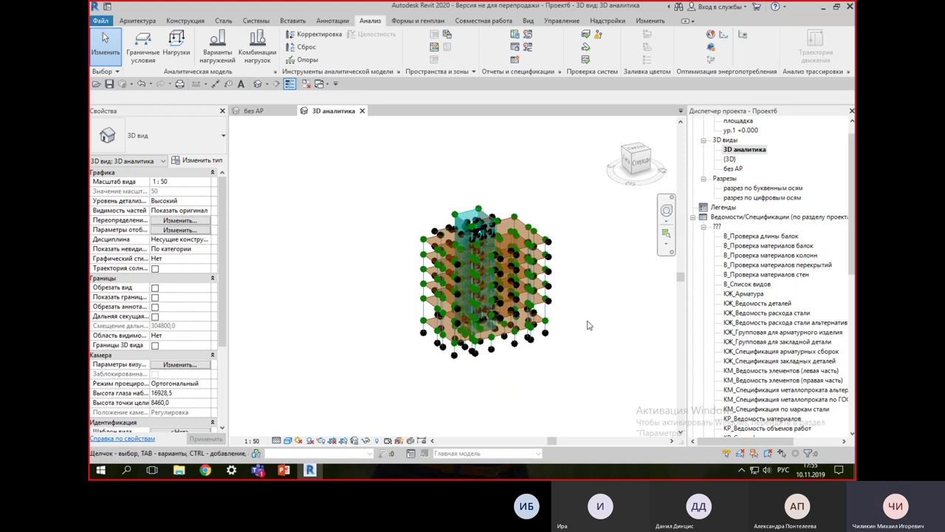
pyautogui.scroll(3, 588, 324)
pyautogui.keyDown('shift'); pyautogui.moveTo(583, 322); pyautogui.dragTo(608, 309, button='middle'); pyautogui.keyUp('shift')
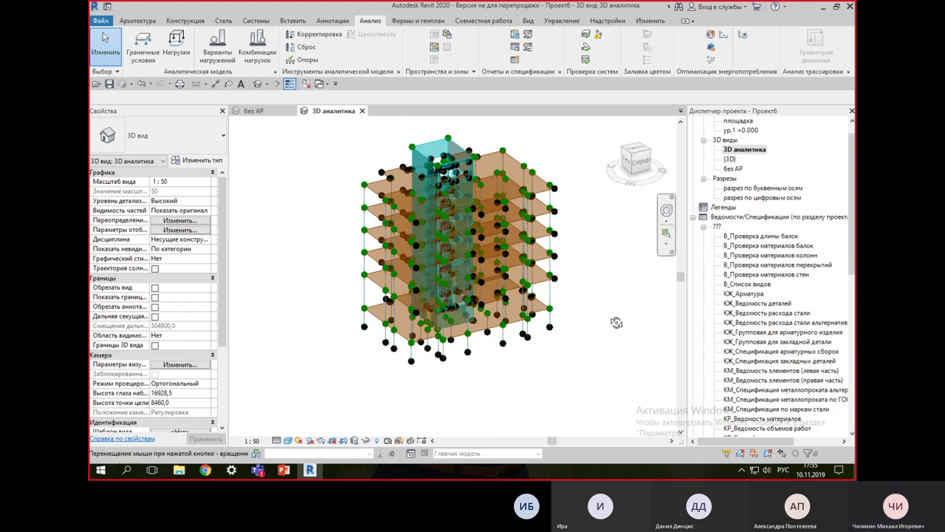
pyautogui.keyDown('shift'); pyautogui.moveTo(616, 321); pyautogui.dragTo(606, 312, button='middle'); pyautogui.keyUp('shift')
# Step: Open the (3D) architectural view and switch its visual style to Shaded
pyautogui.doubleClick(729, 160)
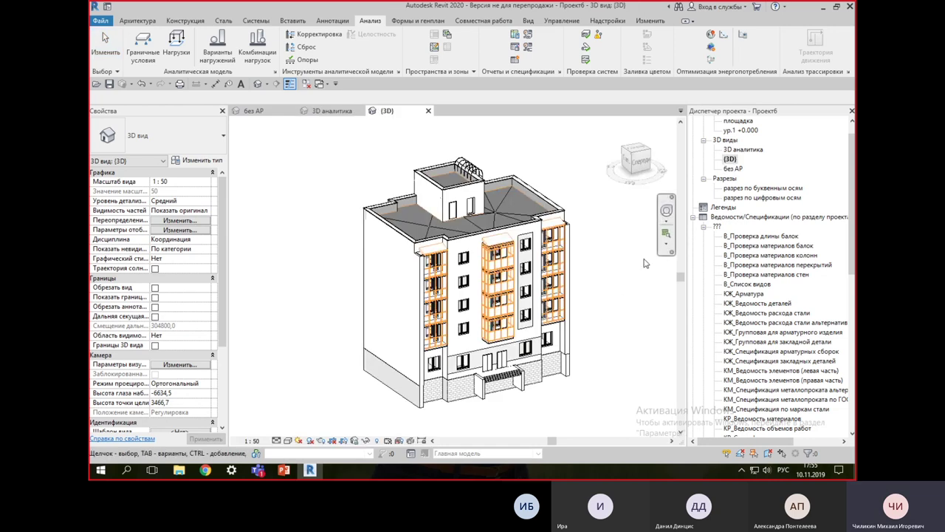
pyautogui.keyDown('shift'); pyautogui.moveTo(601, 320); pyautogui.dragTo(440, 285, button='middle'); pyautogui.keyUp('shift')
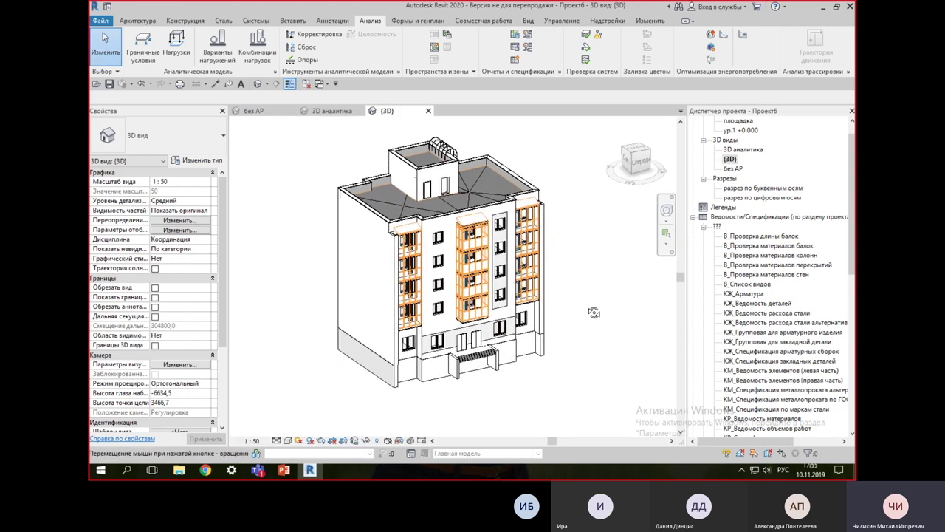
pyautogui.click(288, 440)
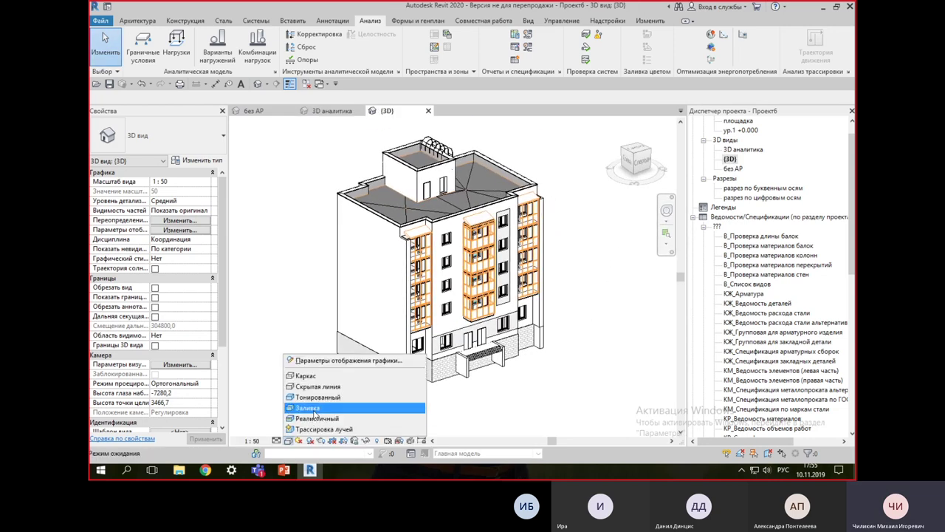
pyautogui.click(317, 413)
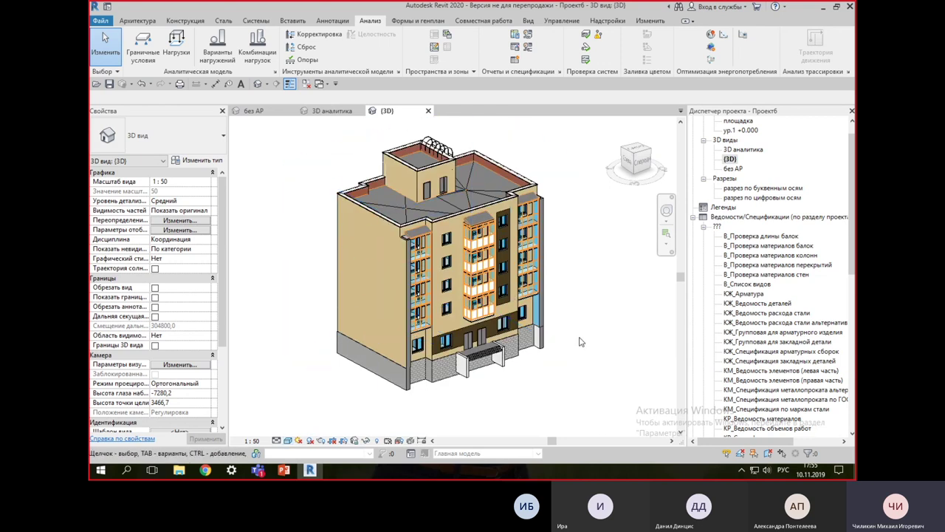
# Step: Open the без АР structural frame view and turn on shadows
pyautogui.doubleClick(734, 170)
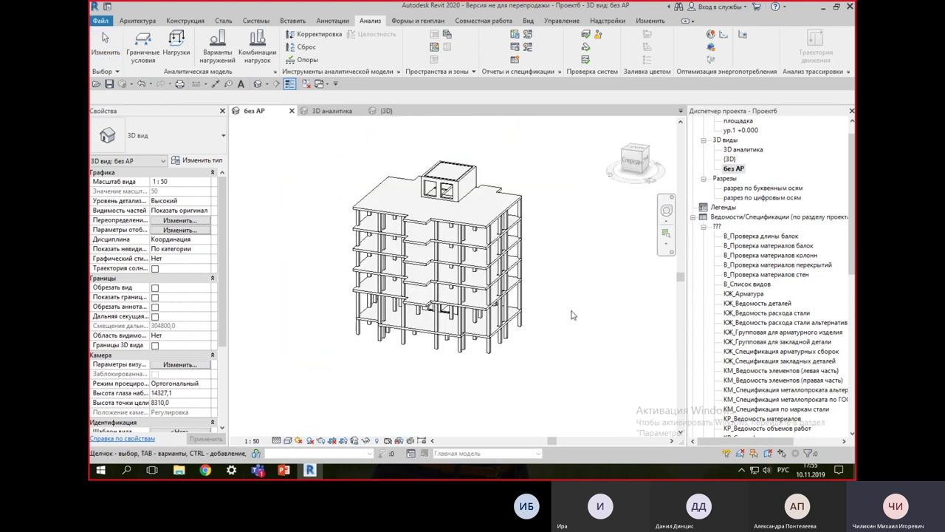
pyautogui.keyDown('shift'); pyautogui.moveTo(433, 374); pyautogui.dragTo(506, 371, button='middle'); pyautogui.keyUp('shift')
pyautogui.scroll(3, 513, 362)
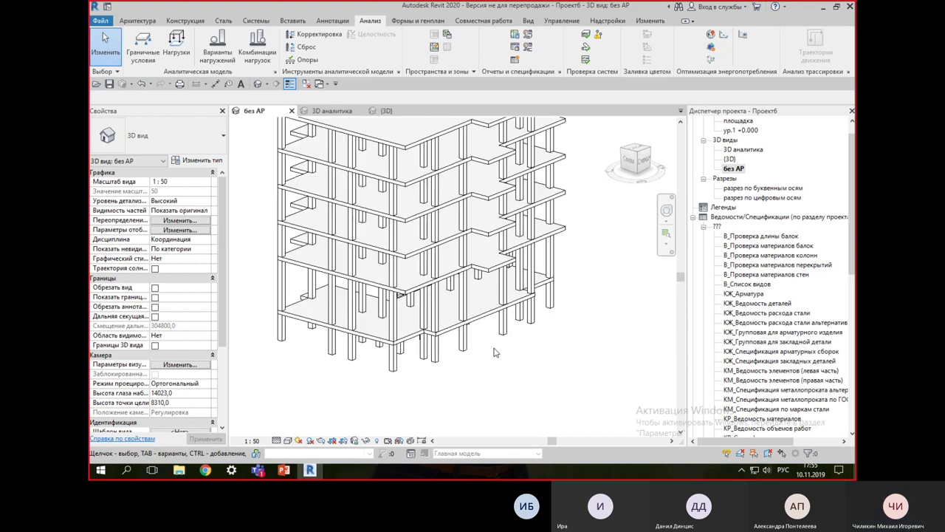
pyautogui.click(310, 441)
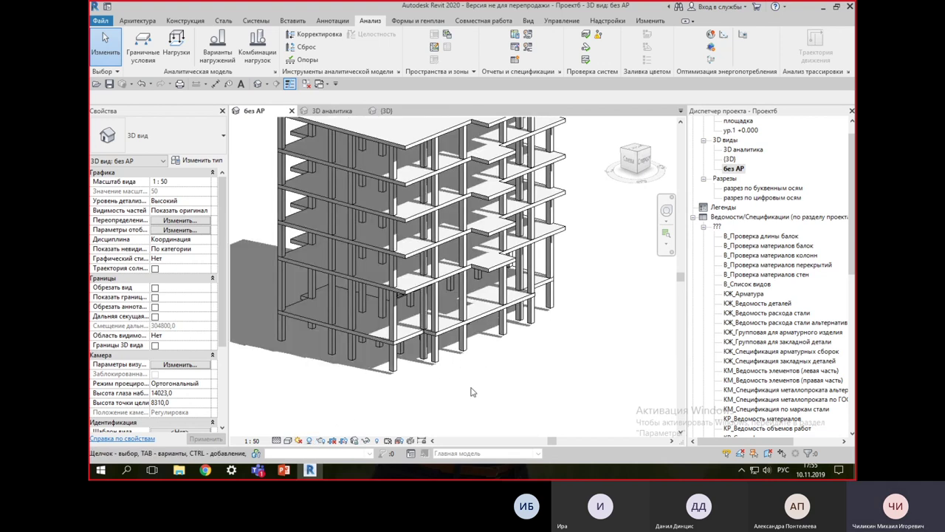
pyautogui.scroll(3, 417, 380)
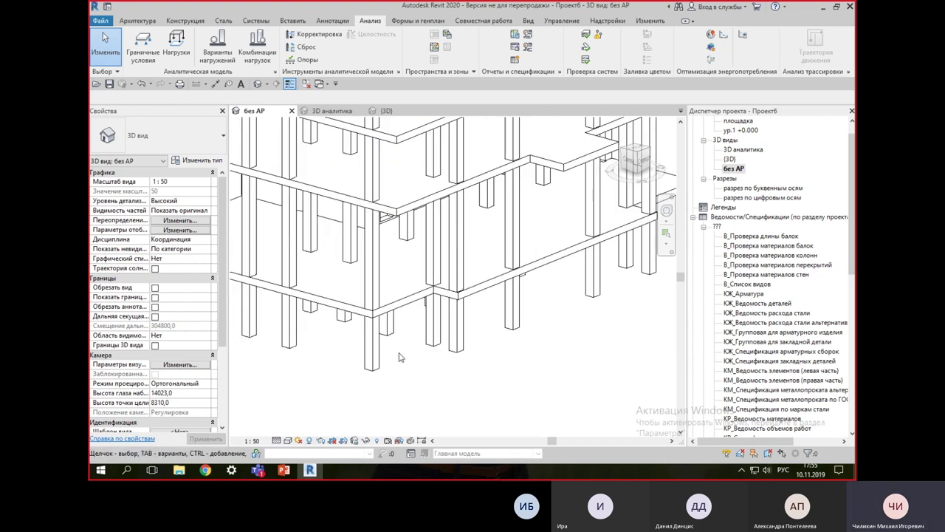
# Step: Select and then deselect a ground-floor column of the без АР frame
pyautogui.click(377, 349)
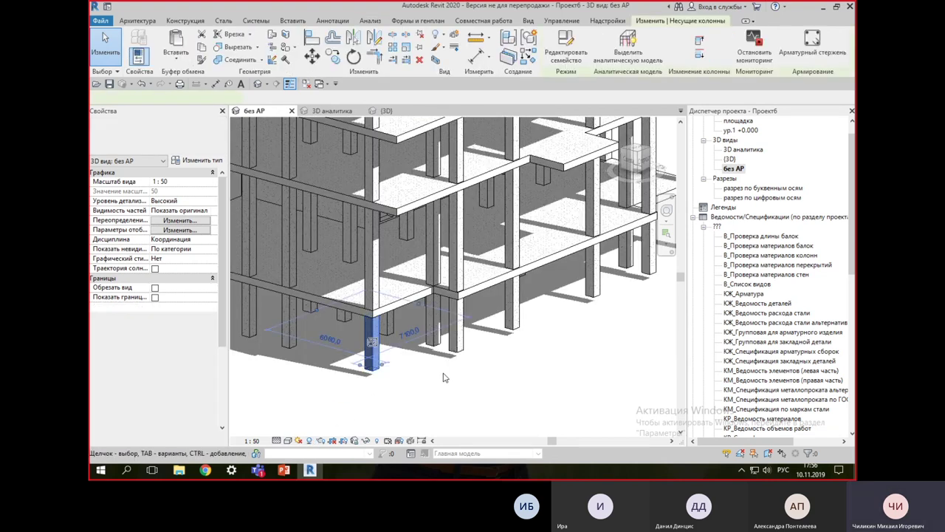
pyautogui.click(543, 390)
pyautogui.scroll(-3, 451, 346)
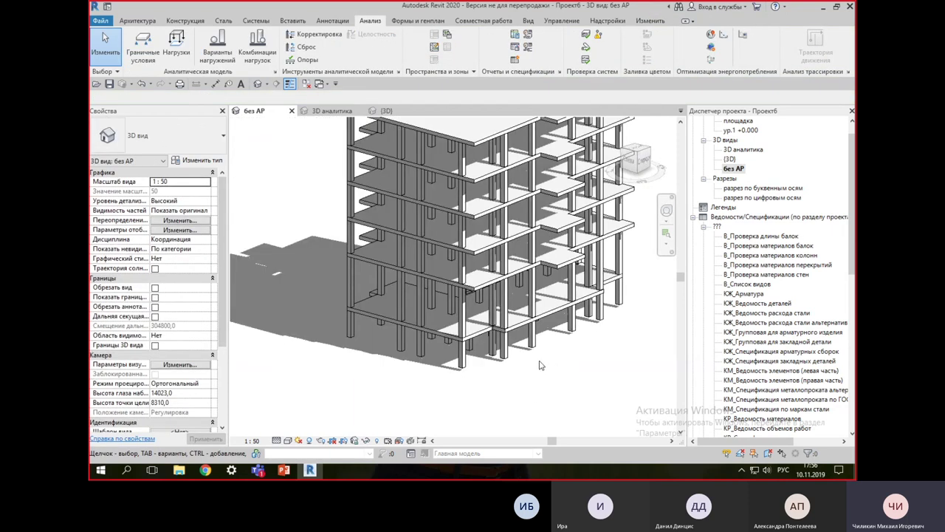
pyautogui.scroll(3, 415, 360)
pyautogui.scroll(2, 384, 333)
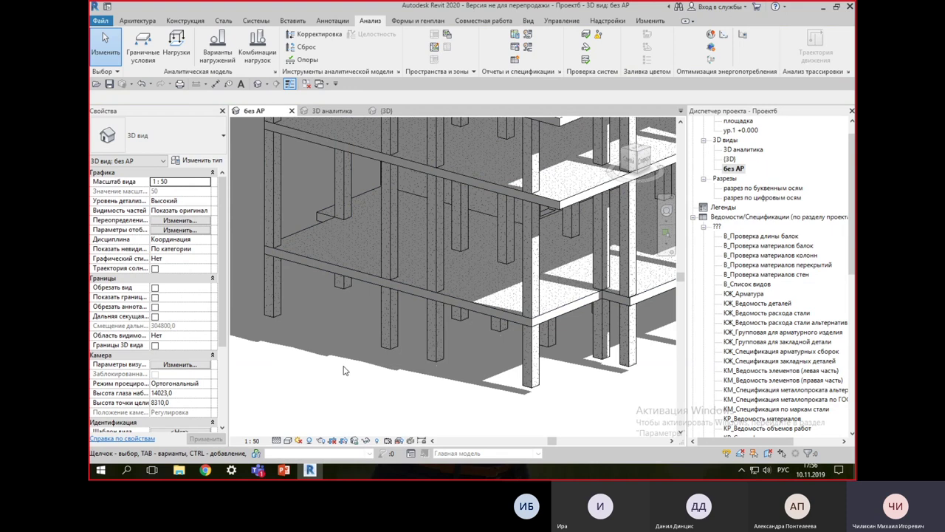
pyautogui.scroll(-2, 343, 370)
pyautogui.scroll(-2, 343, 370)
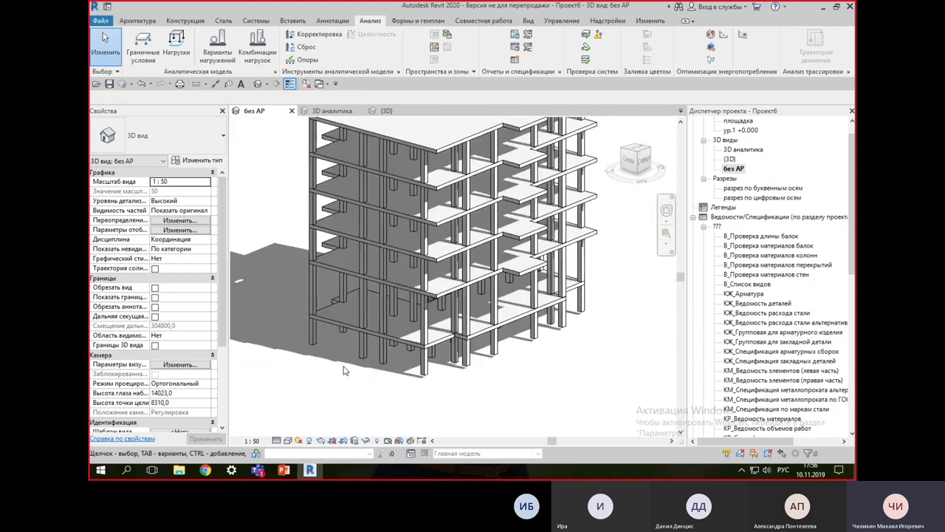
# Step: Orbit the structural frame to new angles and pick the 3D аналитика view
pyautogui.moveTo(613, 351)
pyautogui.keyDown('shift'); pyautogui.mouseDown(button='middle')
pyautogui.moveTo(629, 356)
pyautogui.moveTo(493, 281)
pyautogui.mouseUp(button='middle'); pyautogui.keyUp('shift')
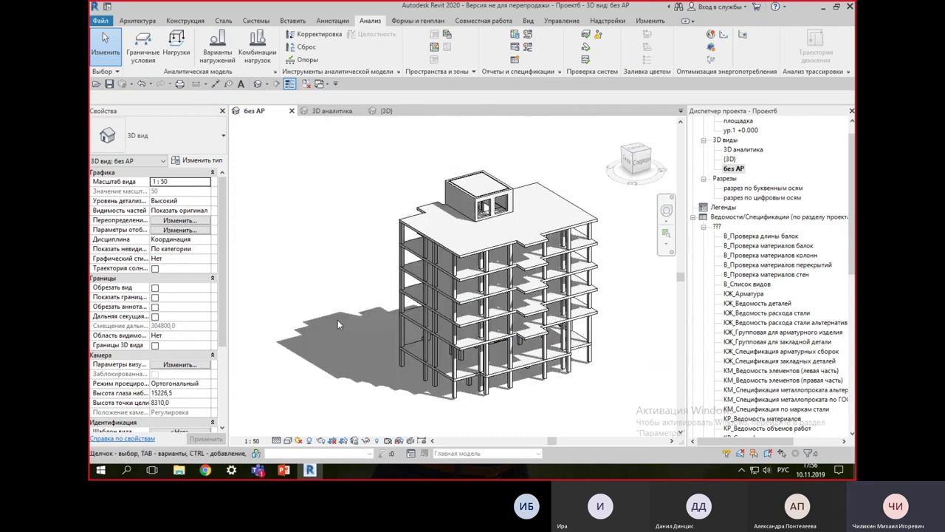
pyautogui.scroll(3, 493, 280)
pyautogui.scroll(-2, 494, 280)
pyautogui.scroll(-3, 493, 280)
pyautogui.moveTo(493, 280)
pyautogui.keyDown('shift'); pyautogui.mouseDown(button='middle')
pyautogui.moveTo(453, 397)
pyautogui.moveTo(312, 382)
pyautogui.moveTo(628, 355)
pyautogui.mouseUp(button='middle'); pyautogui.keyUp('shift')
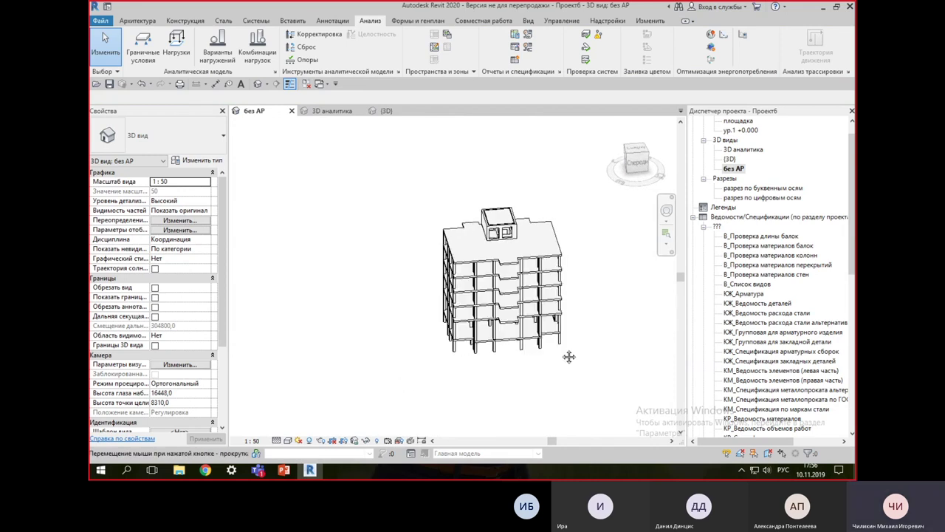
pyautogui.click(743, 149)
# Step: Open the 3D аналитика view, then reopen the без АР structural frame view
pyautogui.doubleClick(752, 150)
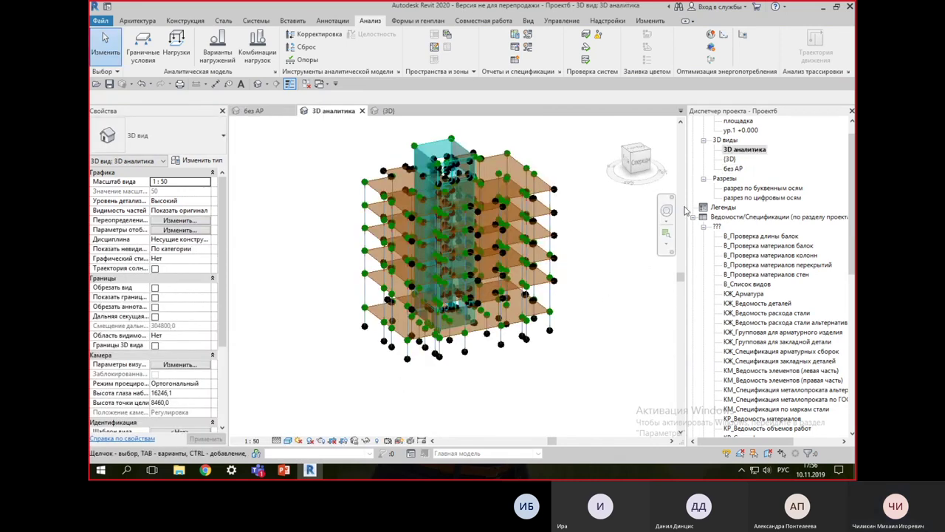
pyautogui.click(735, 169)
pyautogui.doubleClick(736, 170)
# Step: Orbit the без АР frame, check a lower column, then minimize Revit and File Explorer
pyautogui.moveTo(528, 381)
pyautogui.keyDown('shift'); pyautogui.mouseDown(button='middle')
pyautogui.moveTo(536, 293)
pyautogui.moveTo(538, 364)
pyautogui.moveTo(519, 310)
pyautogui.moveTo(545, 249)
pyautogui.moveTo(606, 418)
pyautogui.moveTo(547, 287)
pyautogui.mouseUp(button='middle'); pyautogui.keyUp('shift')
pyautogui.scroll(4, 538, 365)
pyautogui.scroll(1, 517, 361)
pyautogui.scroll(-5, 538, 253)
pyautogui.scroll(5, 547, 288)
pyautogui.click(515, 281)
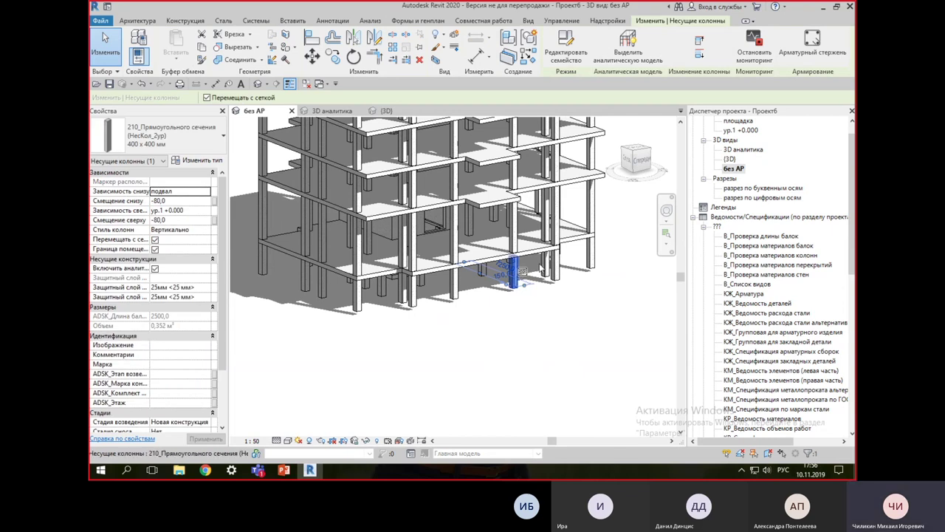
pyautogui.click(576, 351)
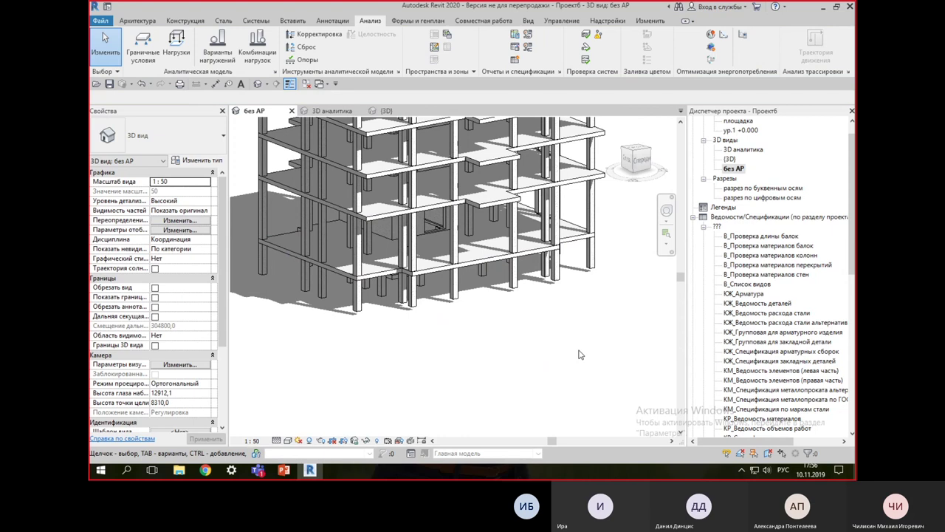
pyautogui.click(824, 7)
pyautogui.click(753, 36)
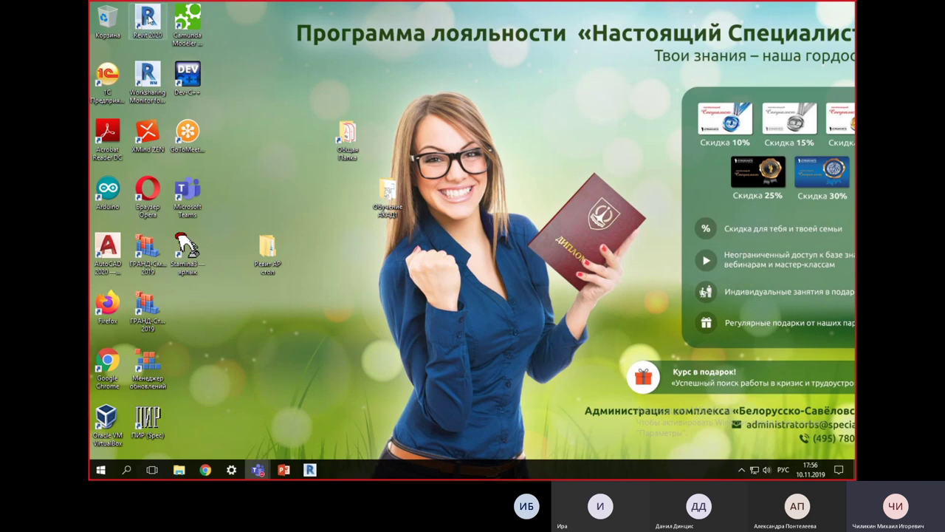
# Step: Relaunch Revit, open the project ignoring the missing link, and widen the Project Browser and Properties palettes
pyautogui.doubleClick(150, 18)
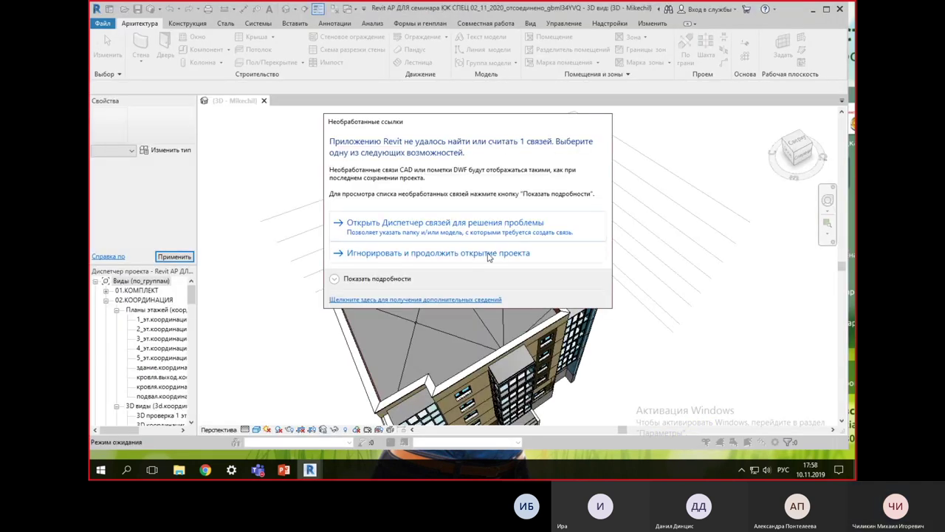
pyautogui.click(493, 252)
pyautogui.moveTo(107, 276)
pyautogui.mouseDown()
pyautogui.moveTo(535, 161)
pyautogui.moveTo(849, 122)
pyautogui.mouseUp()
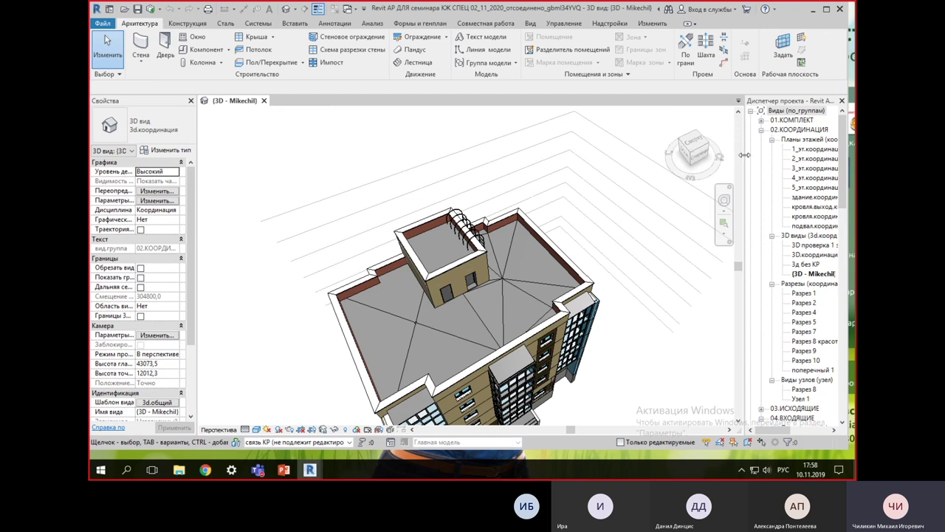
pyautogui.moveTo(745, 155); pyautogui.dragTo(723, 155)
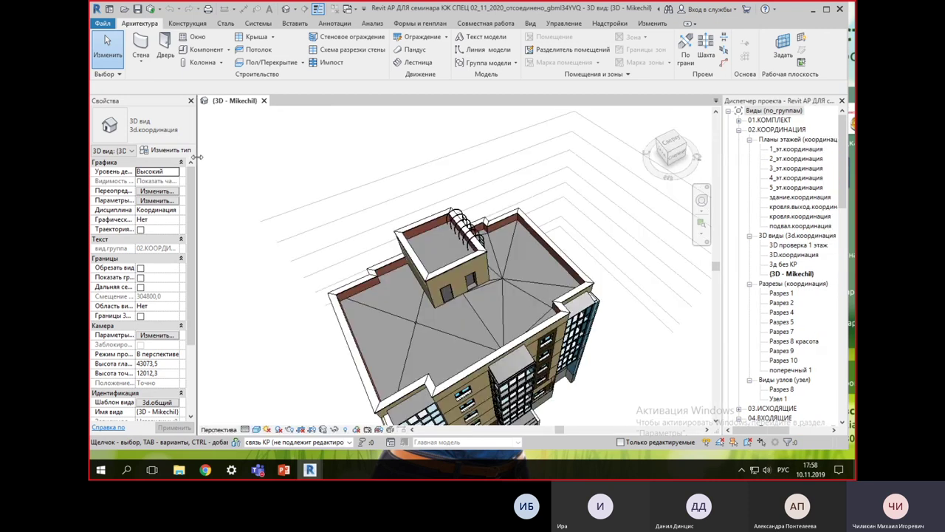
pyautogui.moveTo(198, 157); pyautogui.dragTo(265, 157)
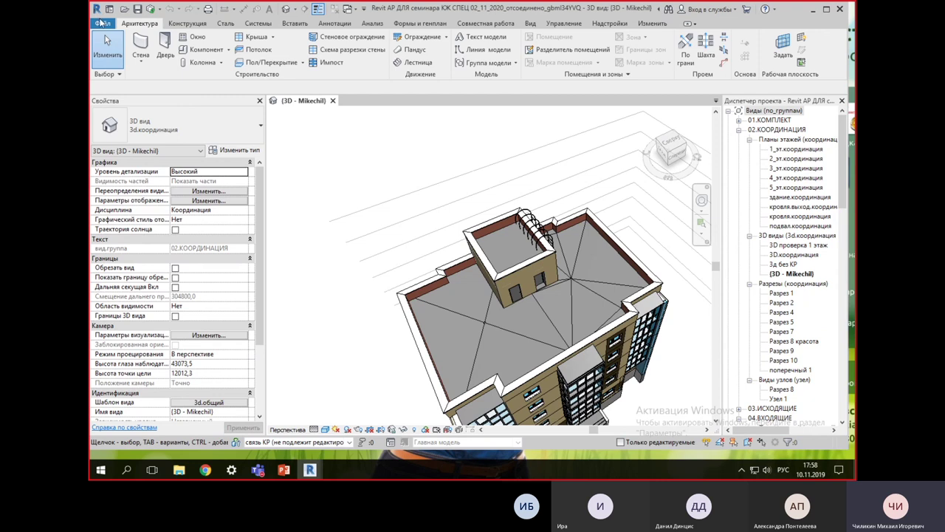
# Step: Set the Graphics background colour in Options to light green (RGB 227-253-181)
pyautogui.click(101, 23)
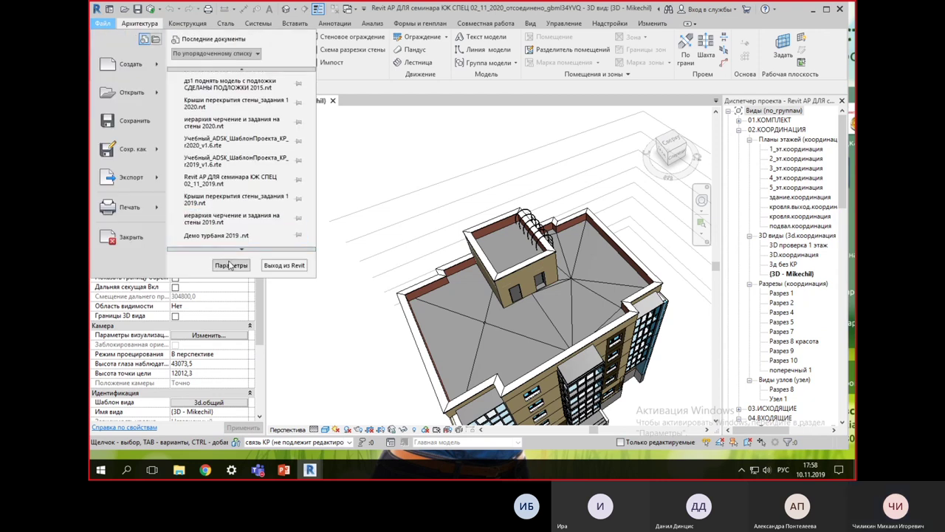
pyautogui.click(231, 265)
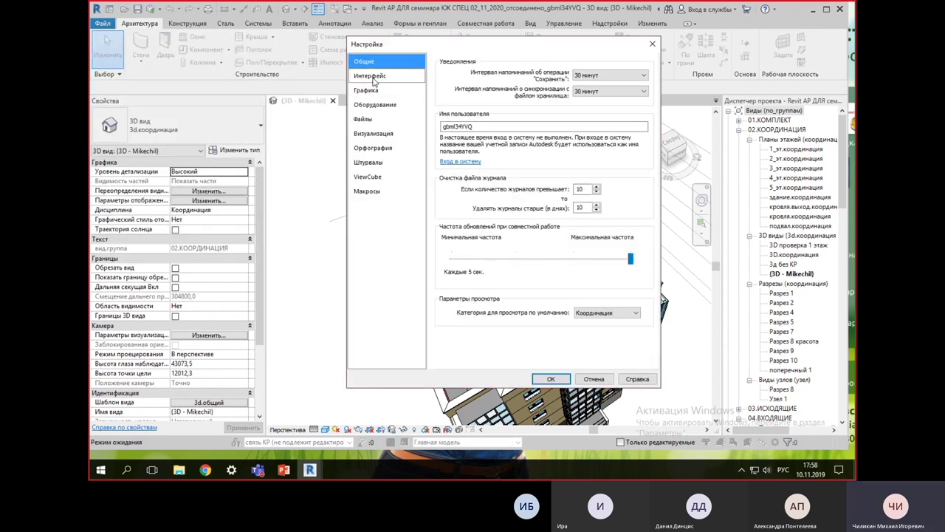
pyautogui.click(369, 91)
pyautogui.click(552, 246)
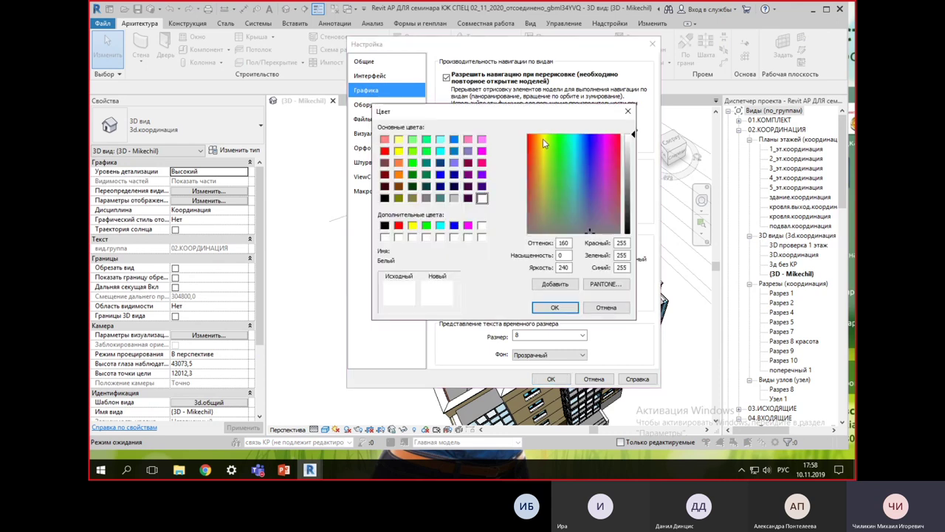
pyautogui.click(548, 138)
pyautogui.moveTo(634, 139); pyautogui.dragTo(635, 155)
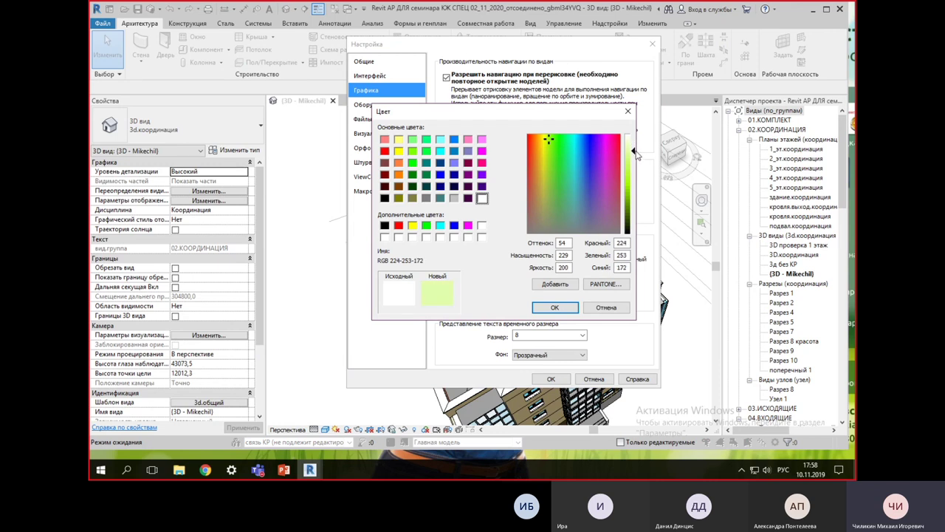
pyautogui.click(555, 307)
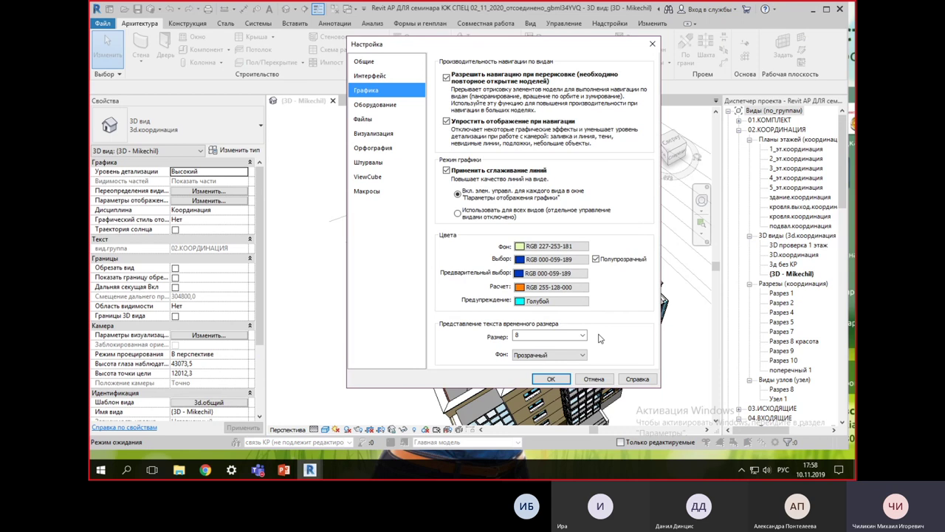
pyautogui.click(556, 379)
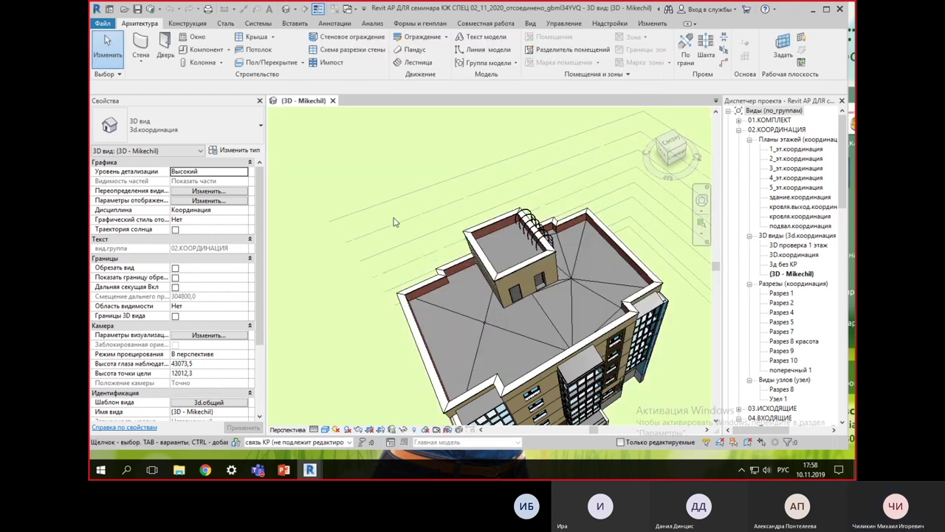
# Step: Open the подвал.координация basement floor plan and zoom in on it
pyautogui.scroll(-2, 643, 338)
pyautogui.keyDown('shift'); pyautogui.moveTo(644, 338); pyautogui.dragTo(633, 274, button='middle'); pyautogui.keyUp('shift')
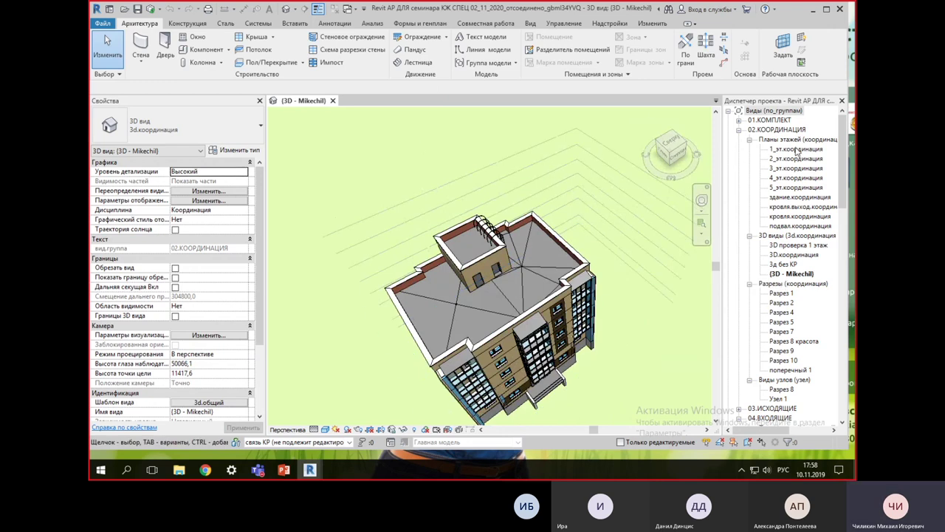
pyautogui.doubleClick(790, 227)
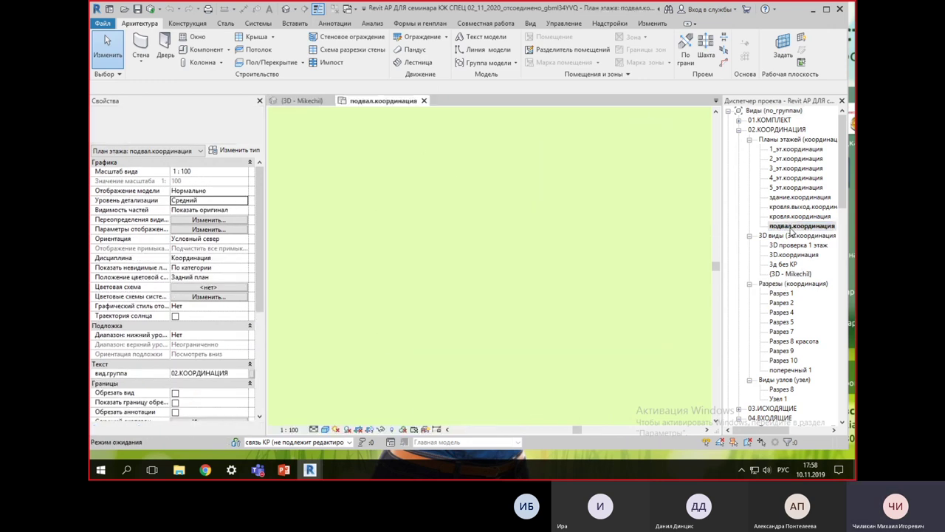
pyautogui.scroll(4, 581, 266)
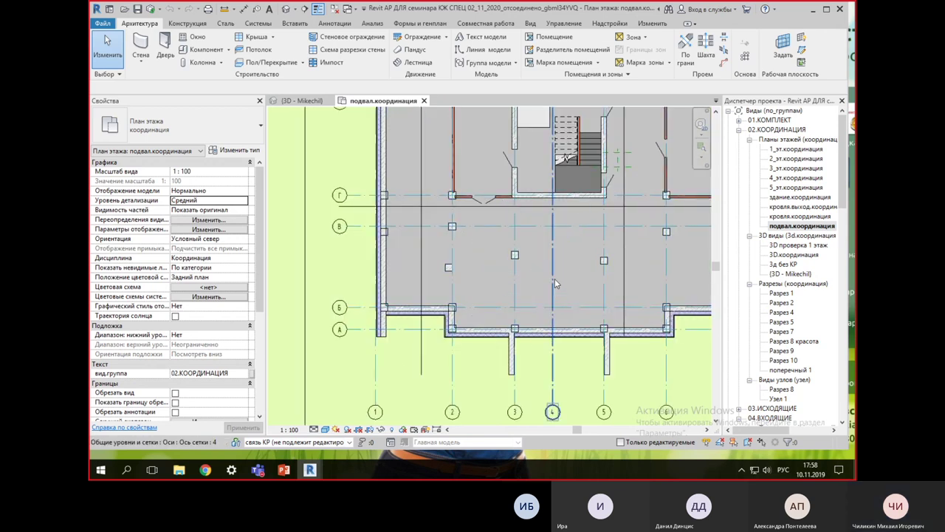
pyautogui.scroll(-3, 555, 278)
pyautogui.scroll(3, 557, 314)
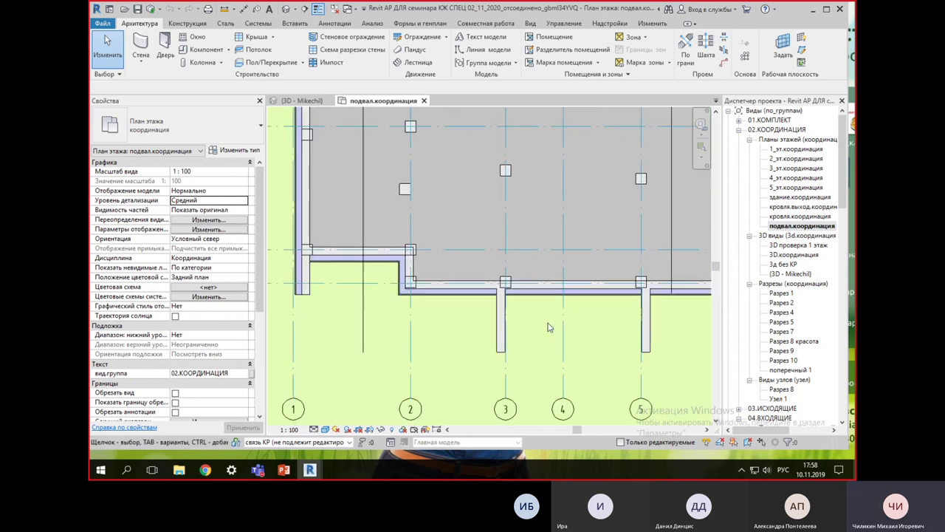
# Step: Select five basement columns around grids 3 and 5 and move them 2500 down the plan
pyautogui.click(505, 283)
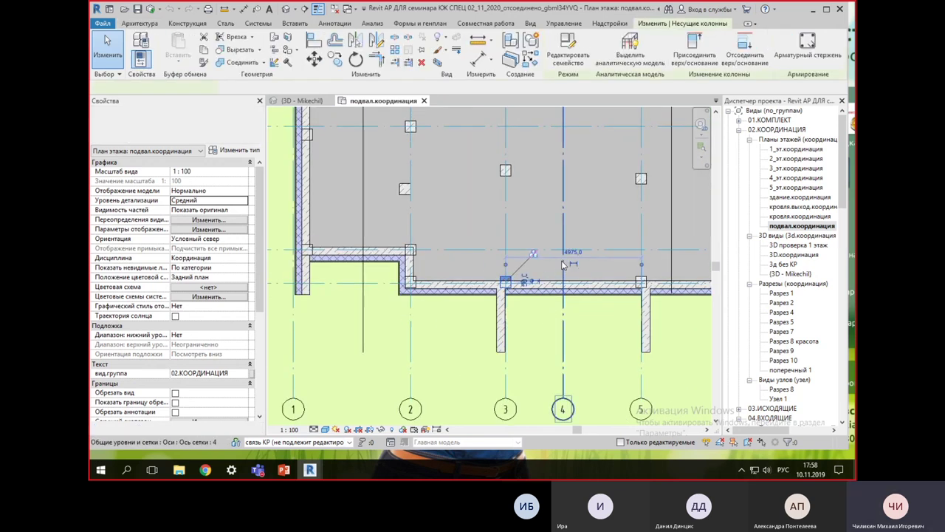
pyautogui.keyDown('ctrl'); pyautogui.click(641, 283); pyautogui.keyUp('ctrl')
pyautogui.keyDown('ctrl'); pyautogui.click(505, 171); pyautogui.keyUp('ctrl')
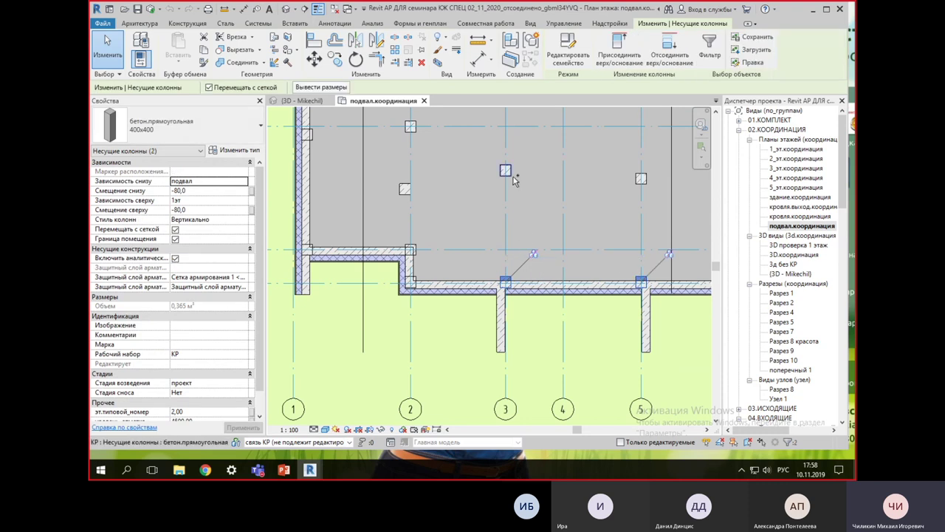
pyautogui.moveTo(578, 195); pyautogui.dragTo(553, 258, button='middle')
pyautogui.keyDown('ctrl'); pyautogui.click(615, 242); pyautogui.keyUp('ctrl')
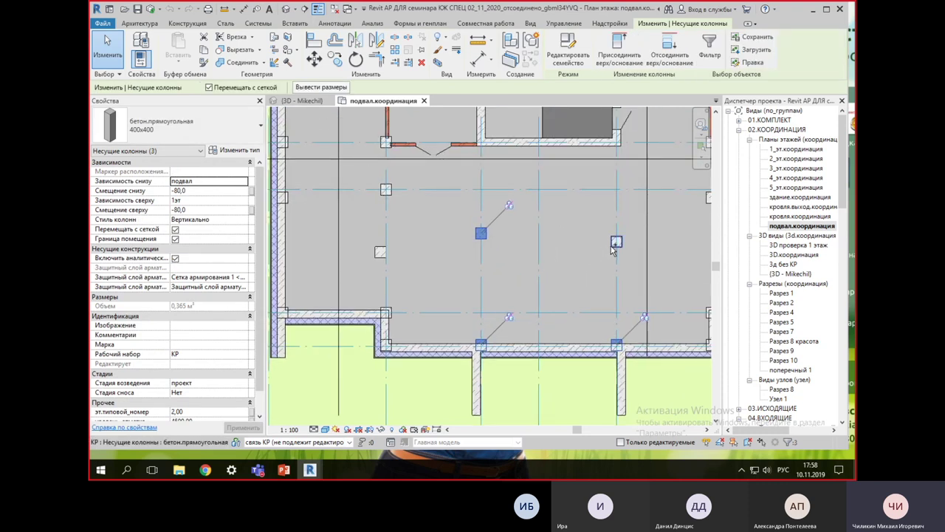
pyautogui.scroll(-2, 561, 214)
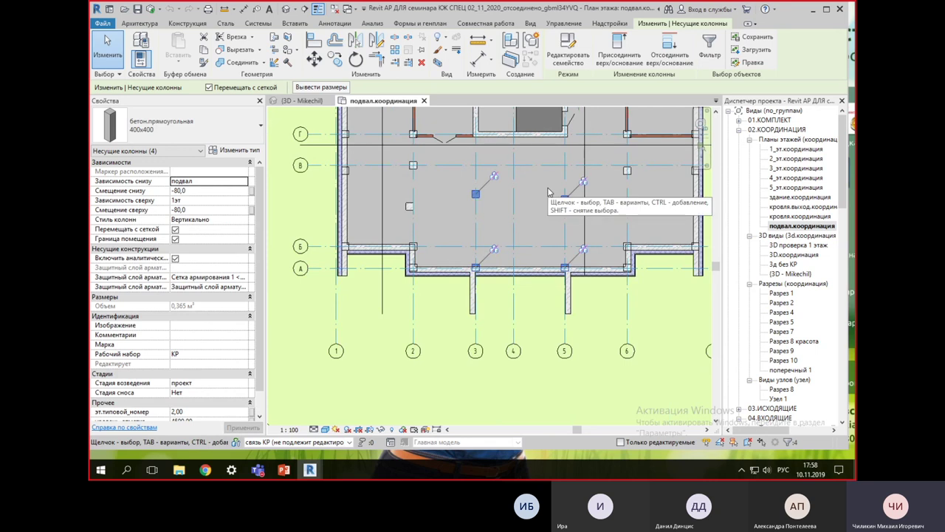
pyautogui.keyDown('ctrl'); pyautogui.click(408, 208); pyautogui.keyUp('ctrl')
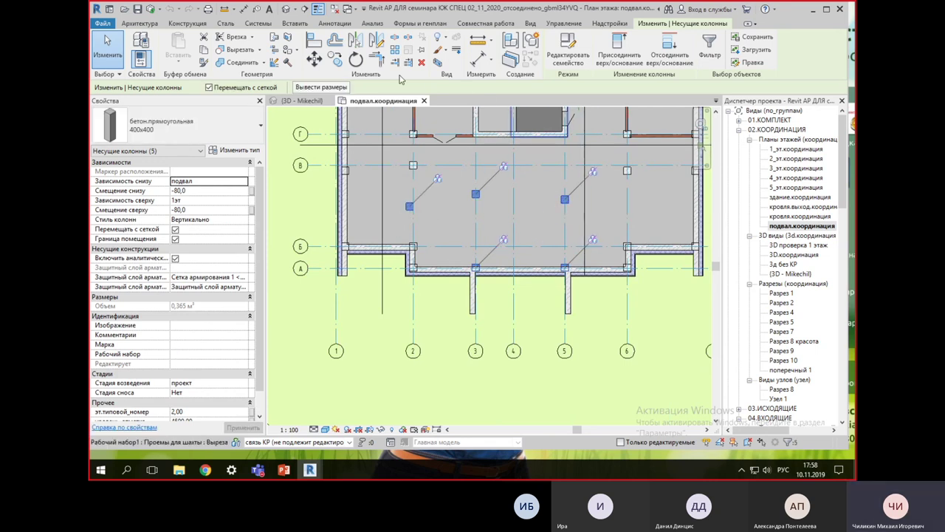
pyautogui.click(313, 59)
pyautogui.click(602, 218)
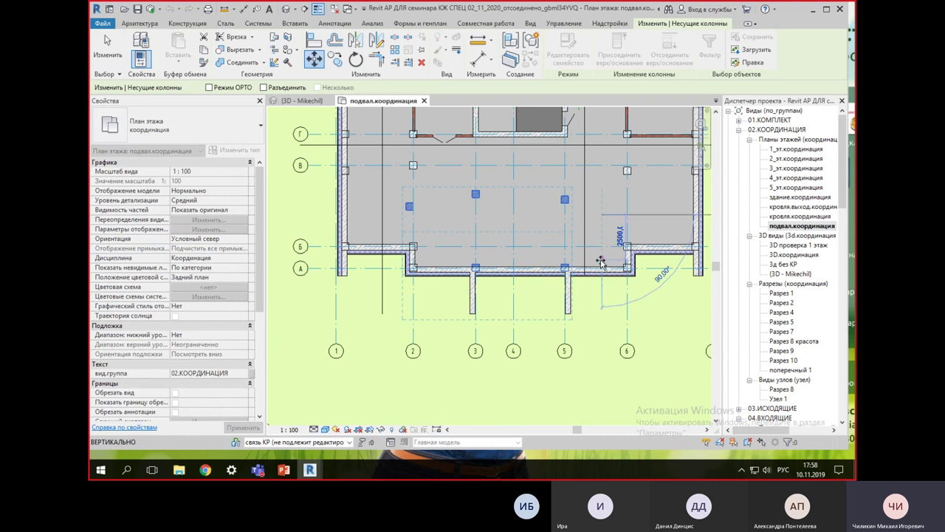
pyautogui.click(600, 260)
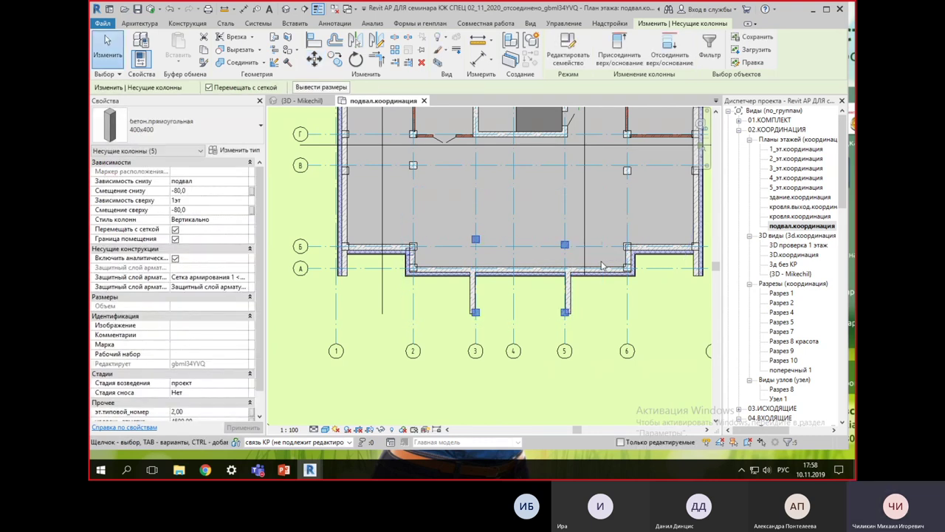
pyautogui.press('Escape')
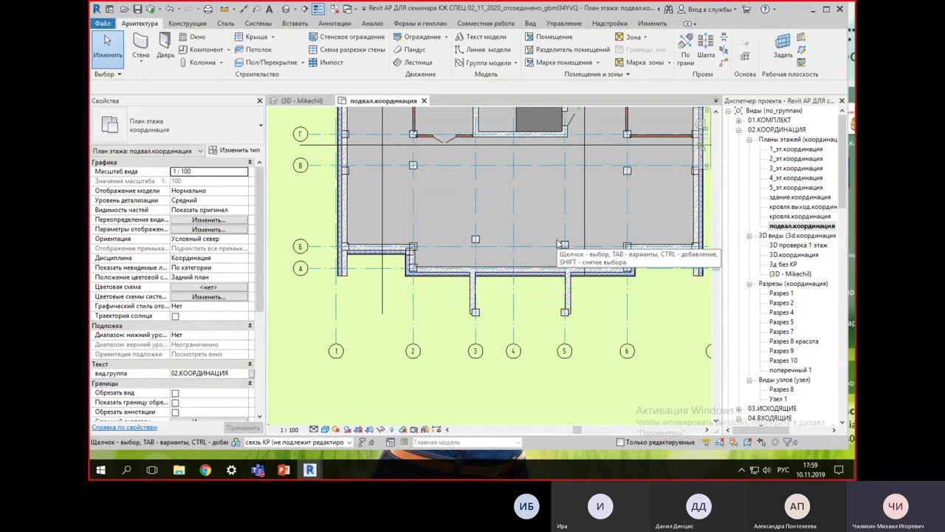
# Step: Synchronize the AR project with central, then switch to the Проект6 Revit window
pyautogui.click(152, 9)
pyautogui.click(459, 295)
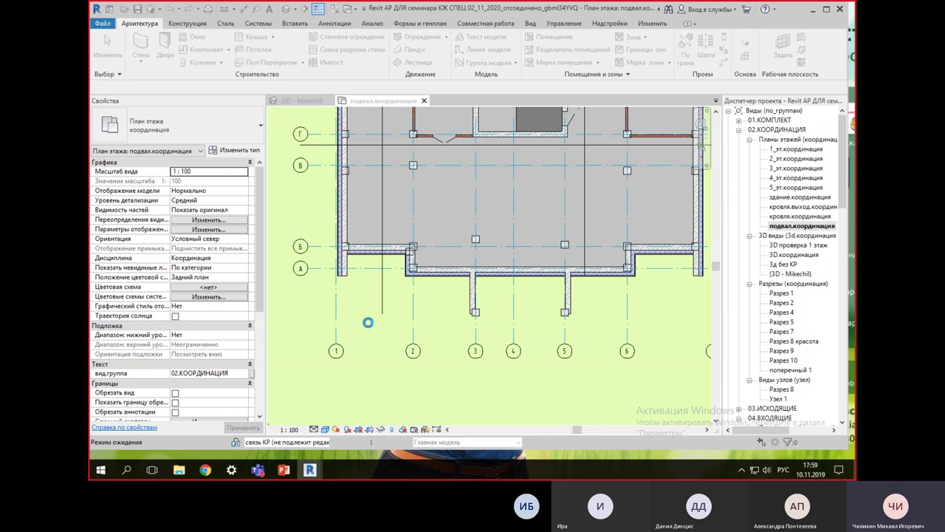
pyautogui.click(310, 473)
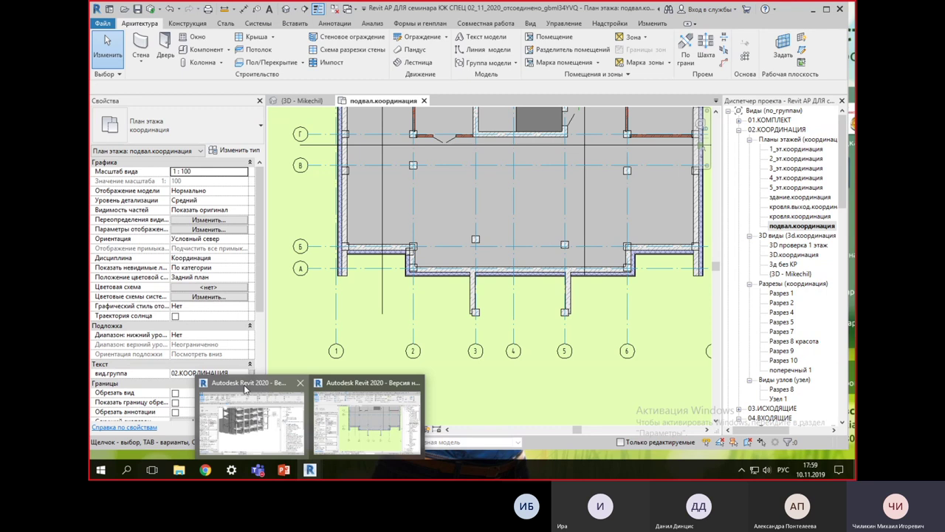
pyautogui.click(246, 389)
pyautogui.scroll(-3, 569, 312)
pyautogui.moveTo(569, 312)
pyautogui.keyDown('shift'); pyautogui.mouseDown(button='middle')
pyautogui.moveTo(570, 326)
pyautogui.moveTo(438, 341)
pyautogui.mouseUp(button='middle'); pyautogui.keyUp('shift')
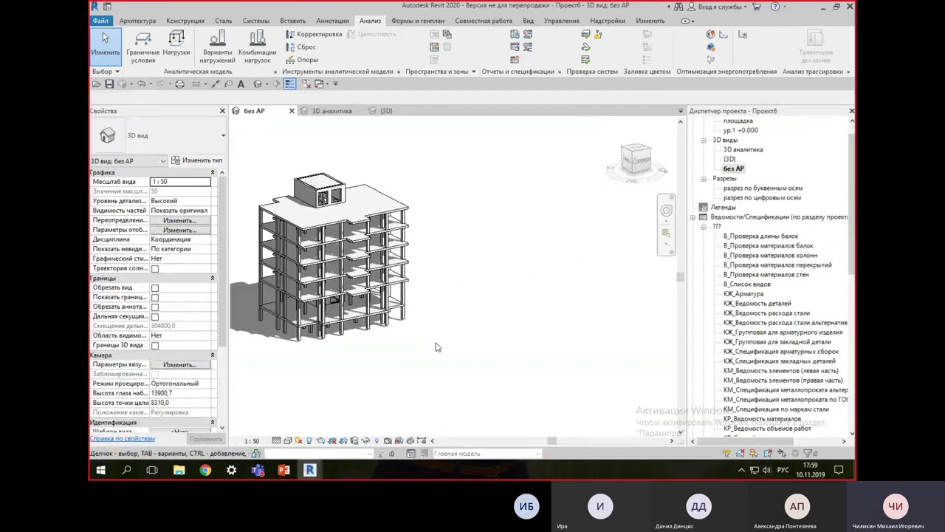
# Step: Close all Проект6 views except без АР and open its {3D} view
pyautogui.click(308, 84)
pyautogui.click(528, 22)
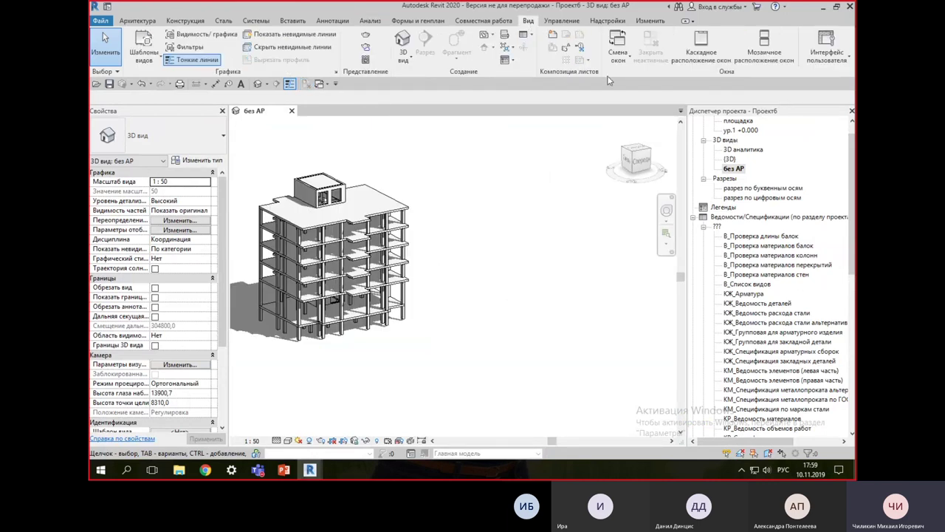
pyautogui.doubleClick(730, 160)
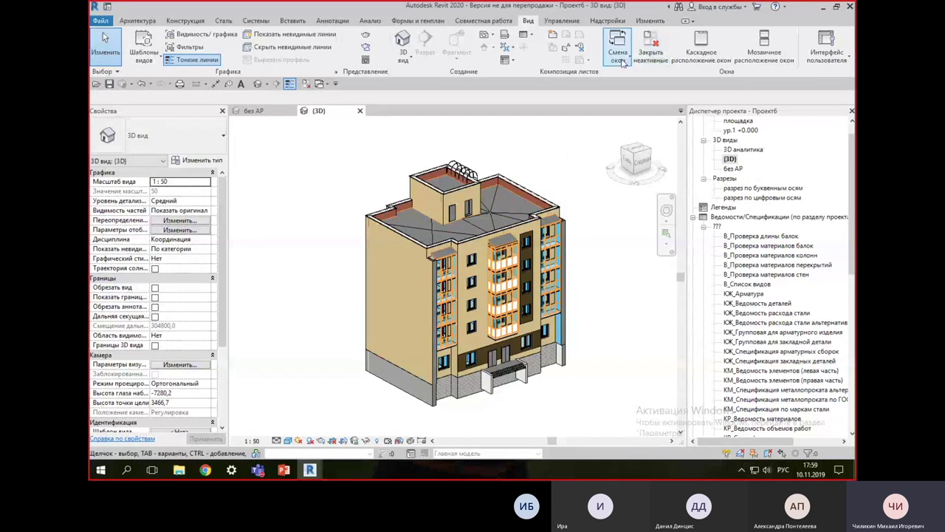
# Step: Tile the {3D} and без АР views and fit the whole linked building in the left view
pyautogui.click(764, 40)
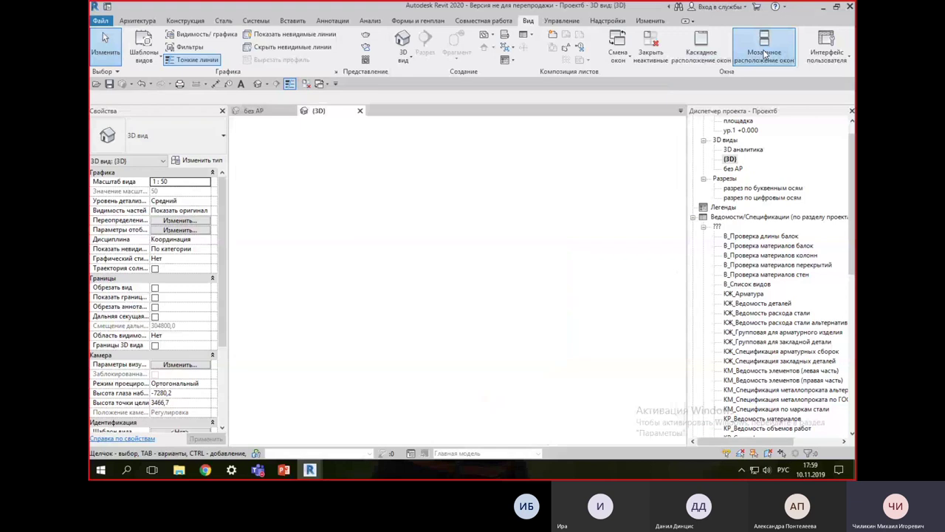
pyautogui.scroll(-3, 312, 246)
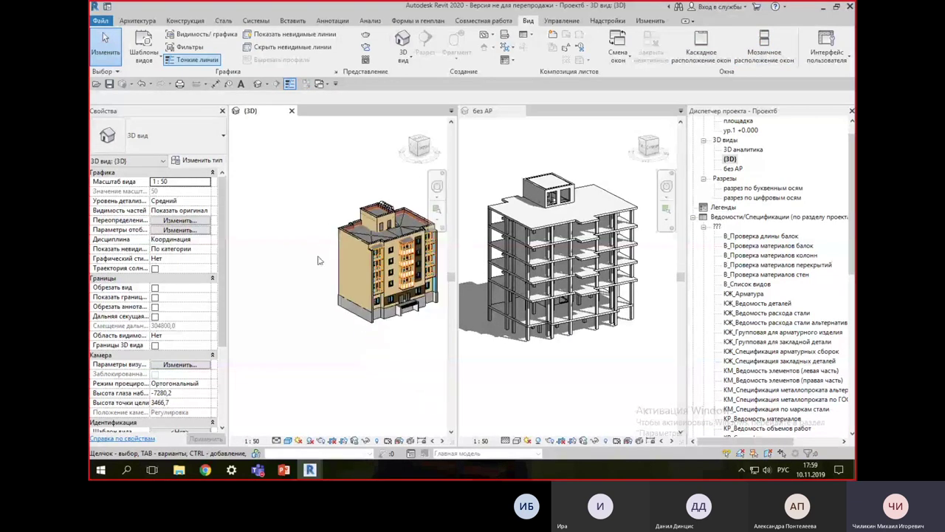
pyautogui.moveTo(443, 367)
pyautogui.mouseDown(button='middle')
pyautogui.moveTo(371, 330)
pyautogui.moveTo(394, 312)
pyautogui.moveTo(395, 333)
pyautogui.mouseUp(button='middle')
pyautogui.scroll(2, 371, 330)
pyautogui.keyDown('shift'); pyautogui.moveTo(395, 334); pyautogui.dragTo(383, 348, button='middle'); pyautogui.keyUp('shift')
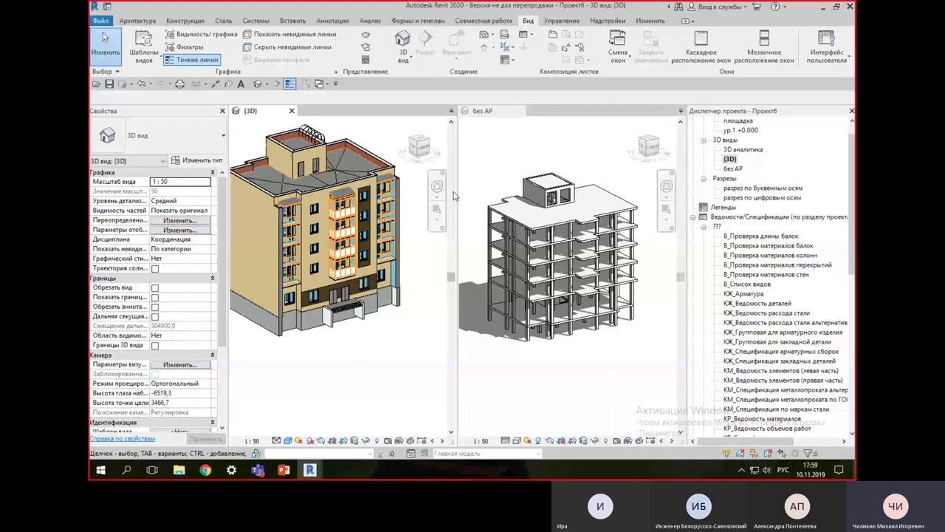
pyautogui.scroll(-2, 380, 365)
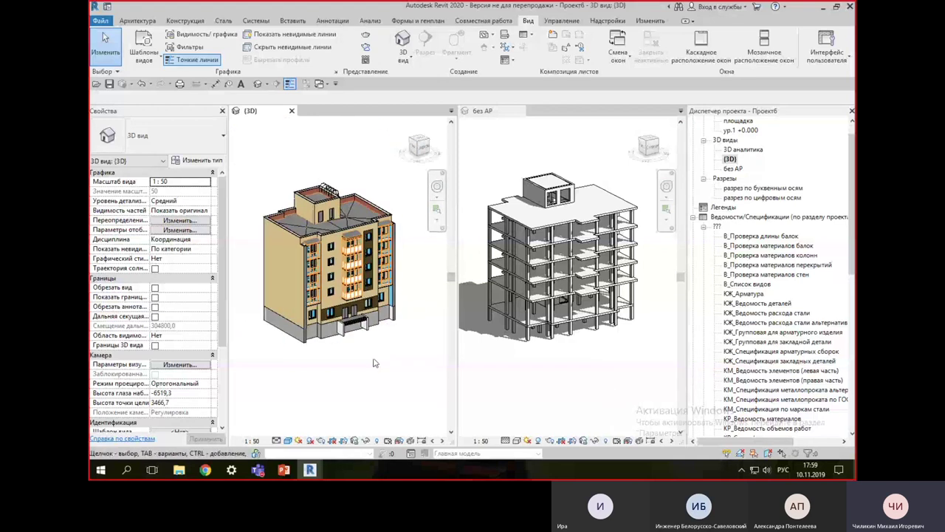
pyautogui.middleClick(391, 368)
pyautogui.click(480, 23)
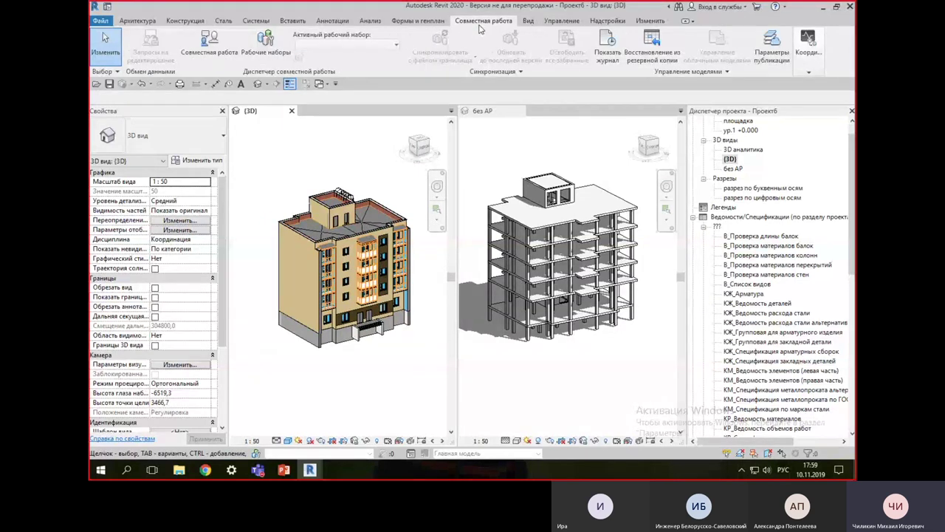
pyautogui.click(810, 57)
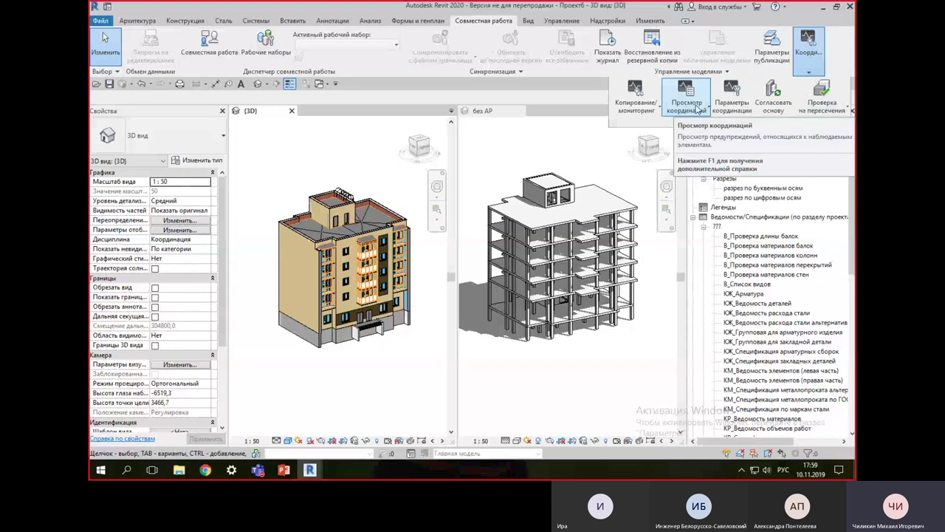
pyautogui.click(696, 108)
pyautogui.click(704, 148)
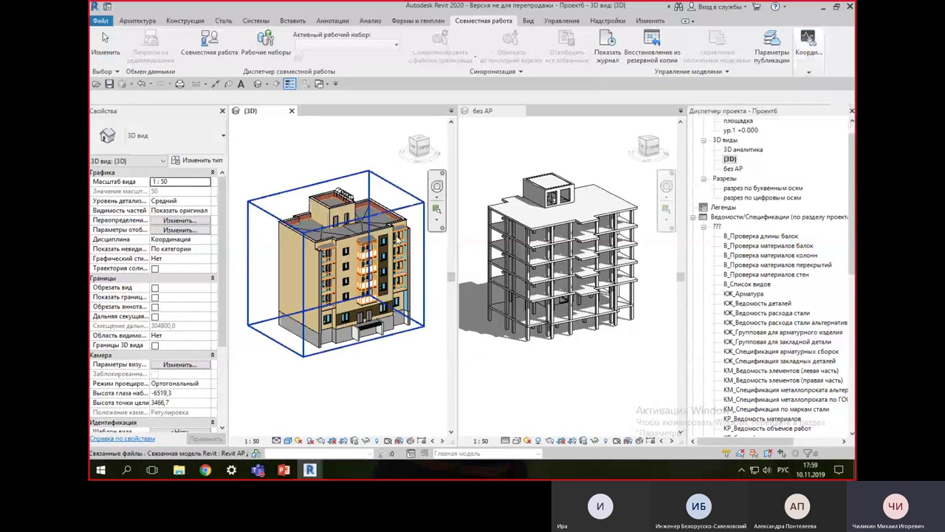
pyautogui.click(396, 244)
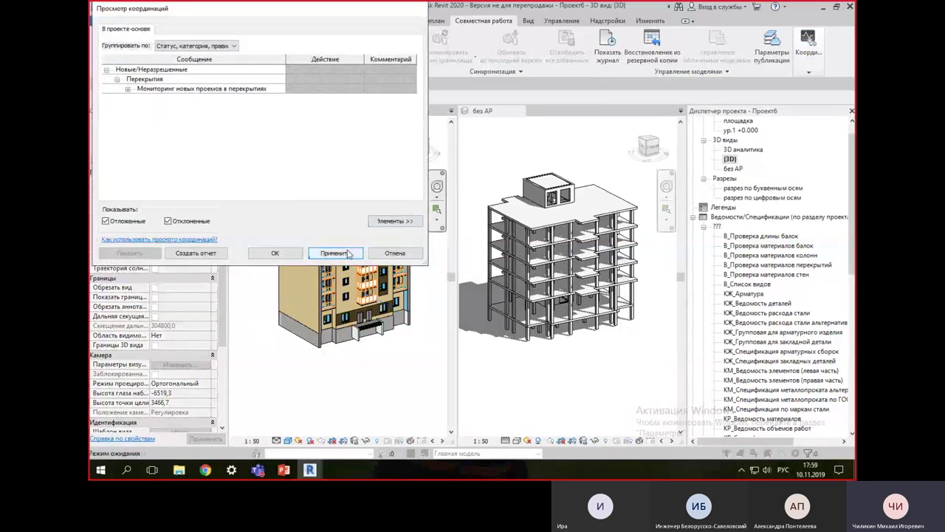
pyautogui.click(395, 253)
pyautogui.click(295, 20)
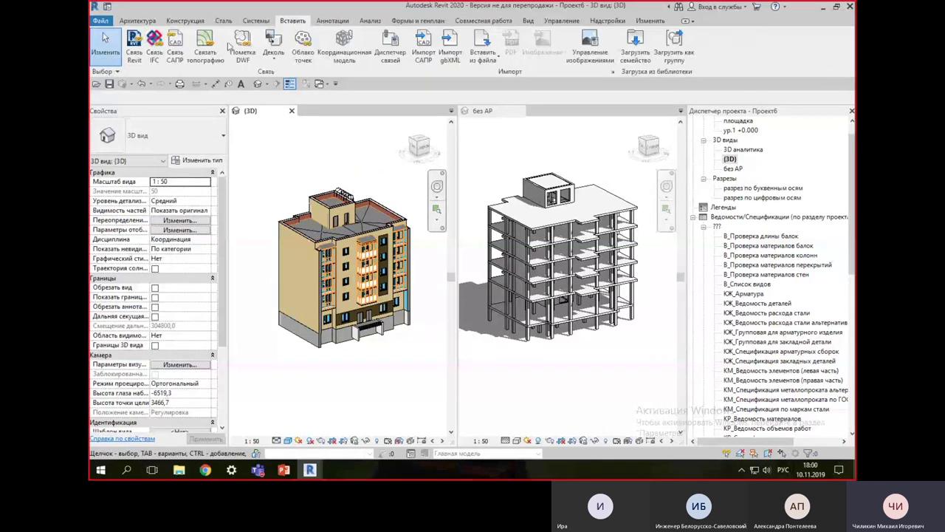
# Step: Reload the linked АР model in Manage Links and acknowledge its coordination review warning
pyautogui.click(391, 47)
pyautogui.click(329, 126)
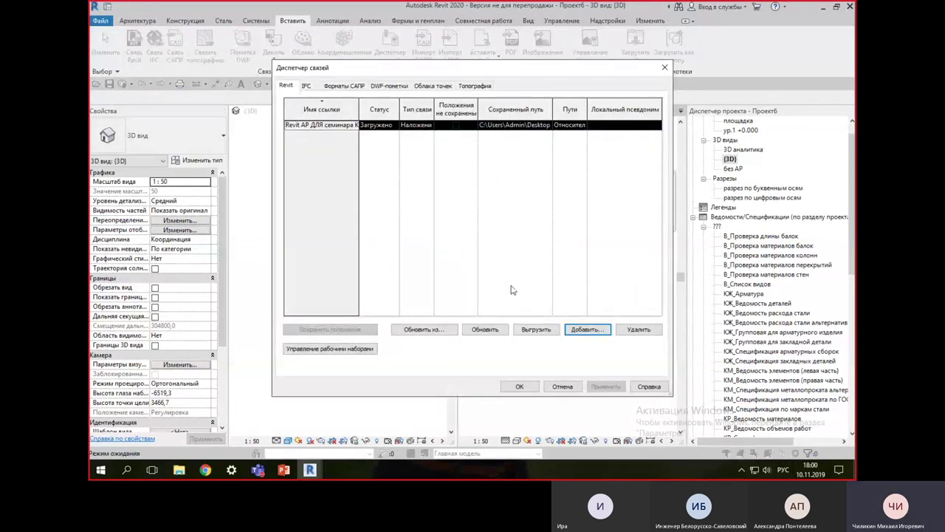
pyautogui.click(487, 330)
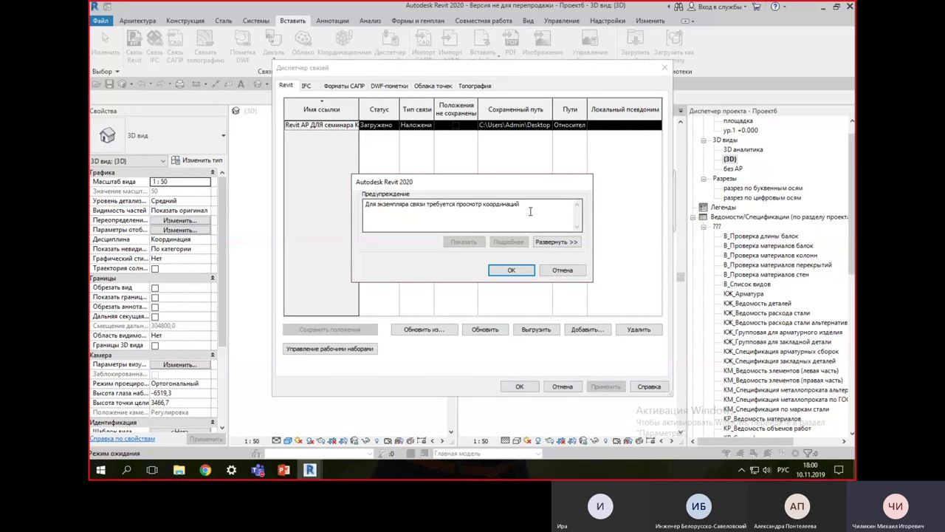
pyautogui.click(517, 271)
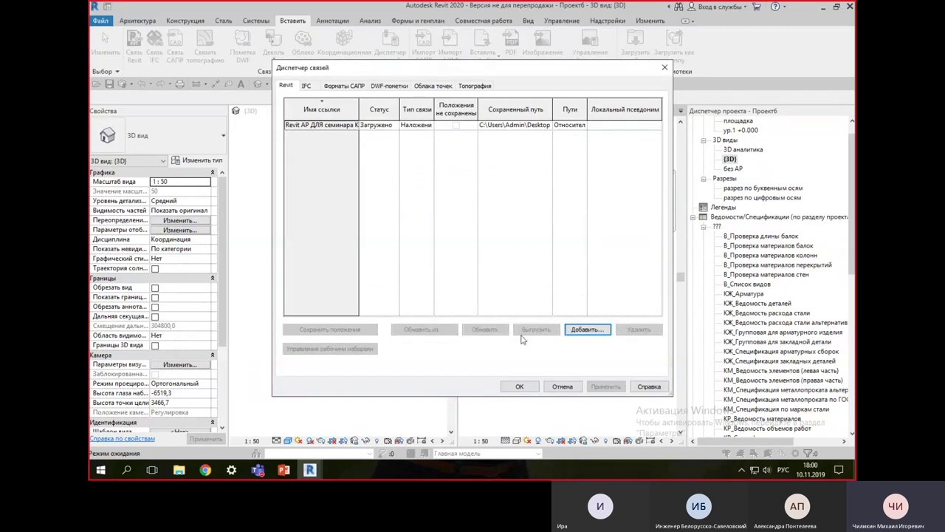
pyautogui.click(519, 386)
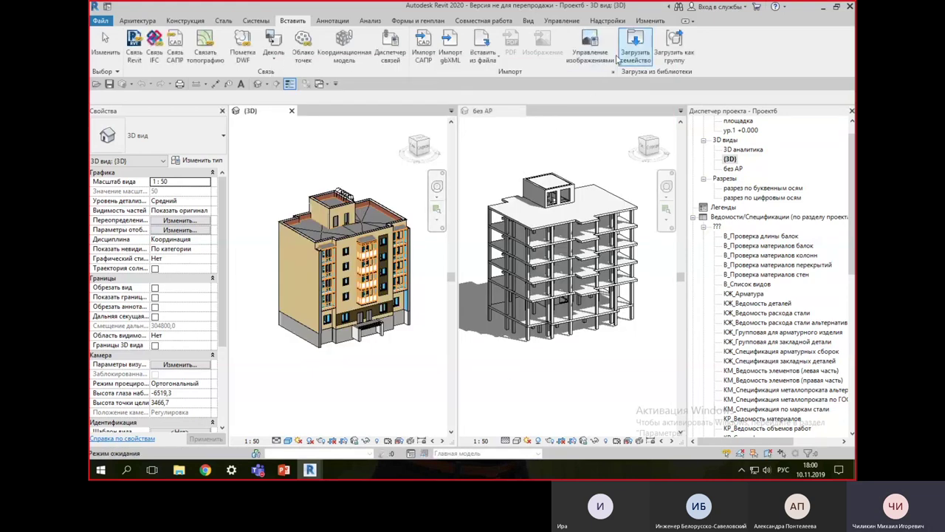
pyautogui.click(482, 21)
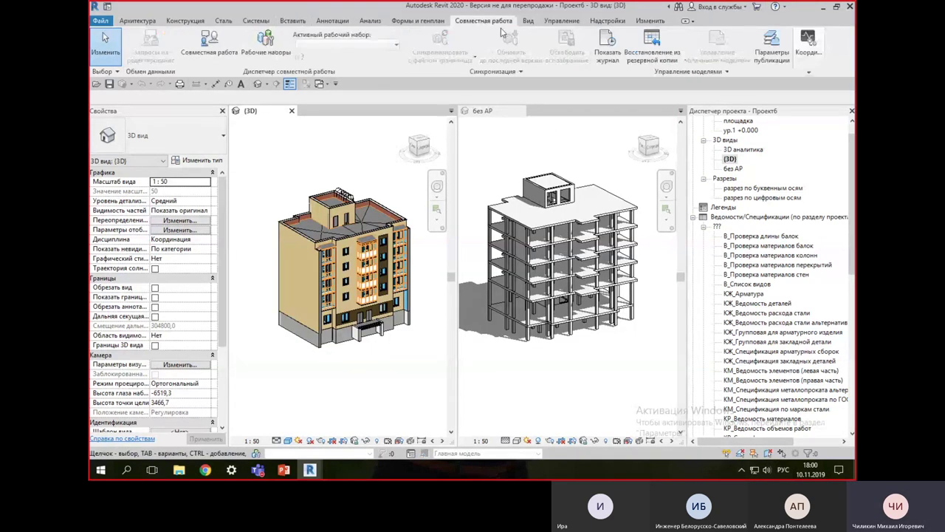
# Step: Inspect the link's Сохранить положение column warnings in Coordination Review, leaving them postponed
pyautogui.click(808, 51)
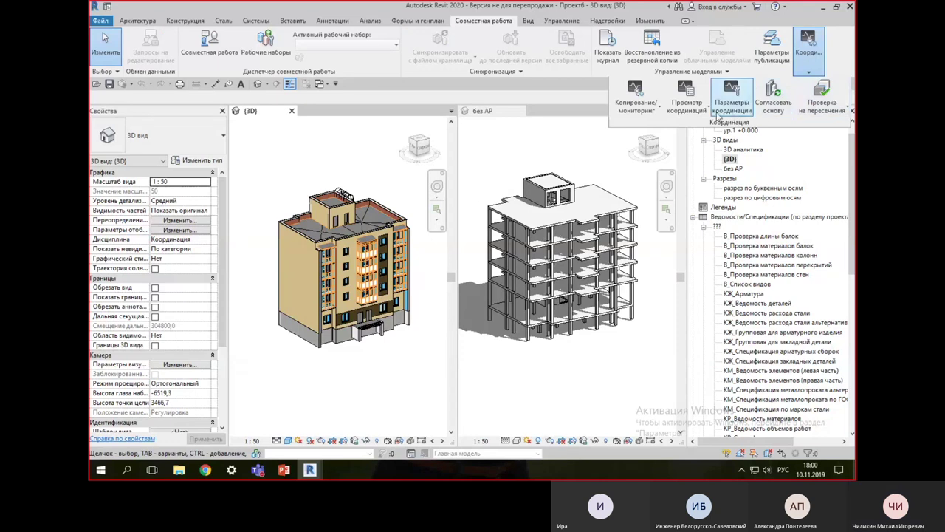
pyautogui.click(384, 235)
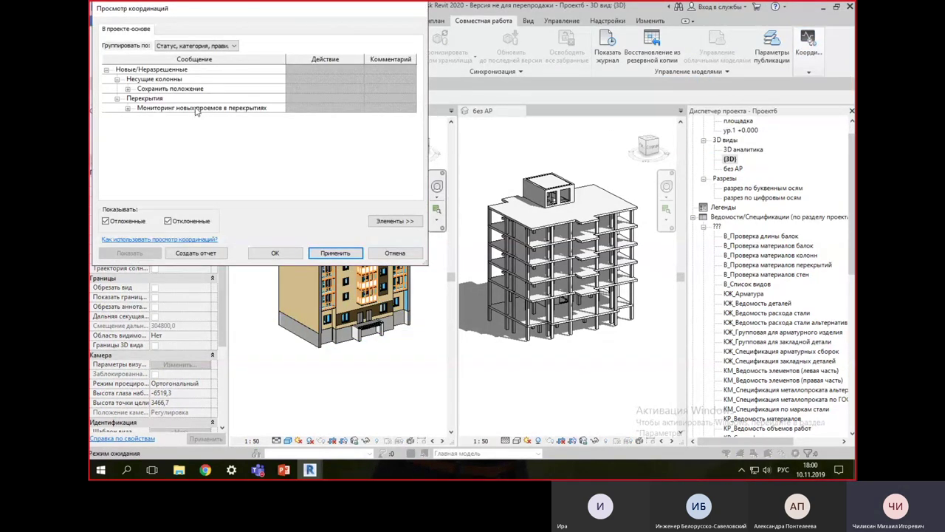
pyautogui.click(158, 90)
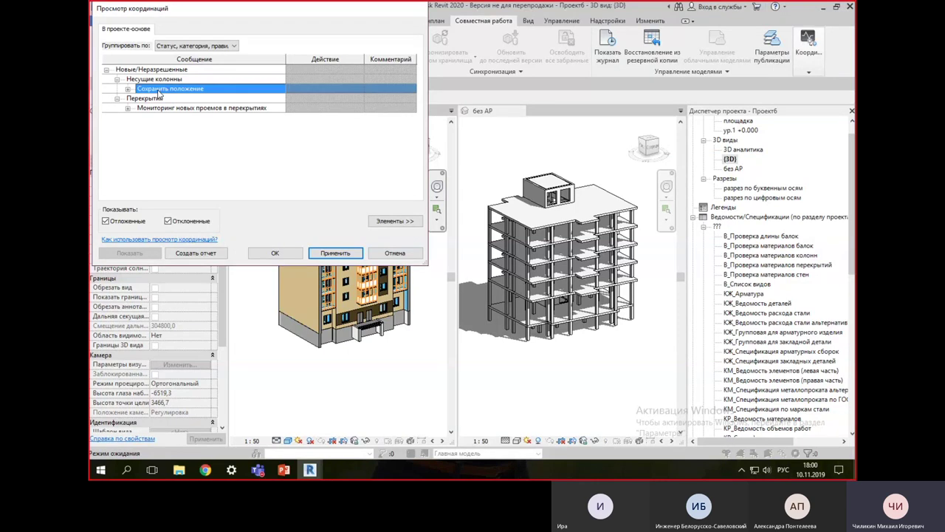
pyautogui.click(128, 89)
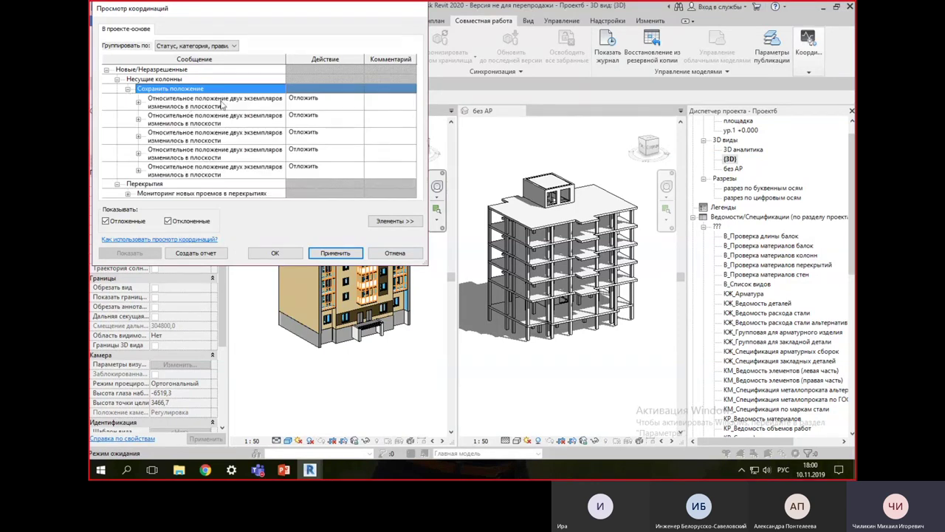
pyautogui.click(212, 104)
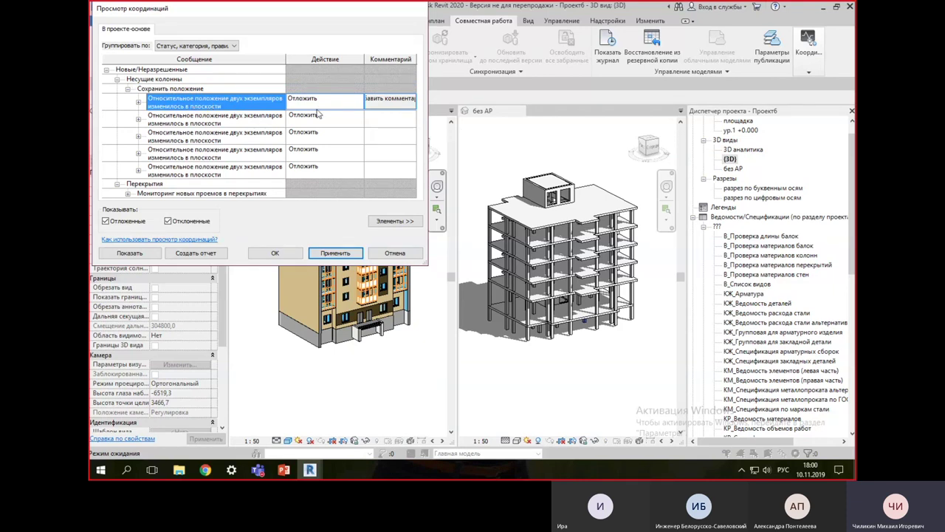
pyautogui.scroll(3, 596, 353)
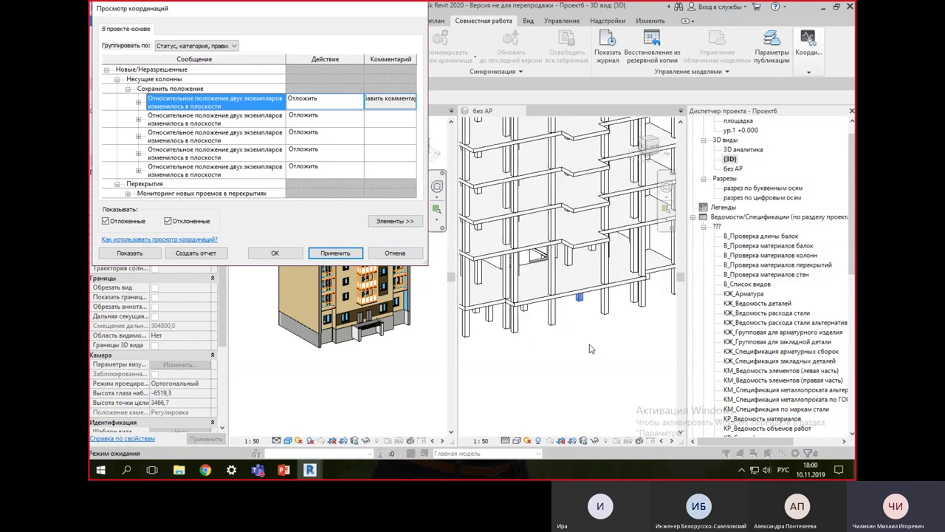
pyautogui.scroll(-3, 596, 370)
pyautogui.moveTo(597, 370)
pyautogui.keyDown('shift'); pyautogui.mouseDown(button='middle')
pyautogui.moveTo(591, 350)
pyautogui.moveTo(615, 355)
pyautogui.mouseUp(button='middle'); pyautogui.keyUp('shift')
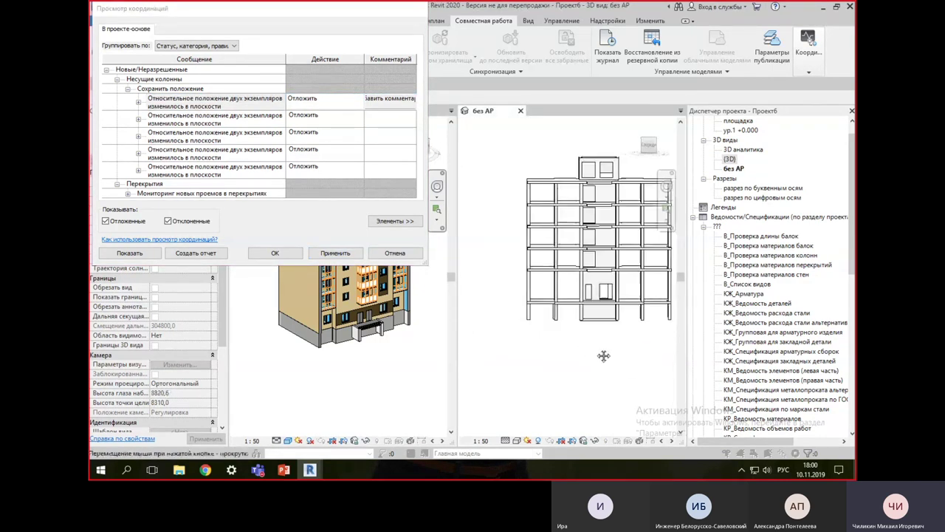
pyautogui.scroll(-2, 571, 356)
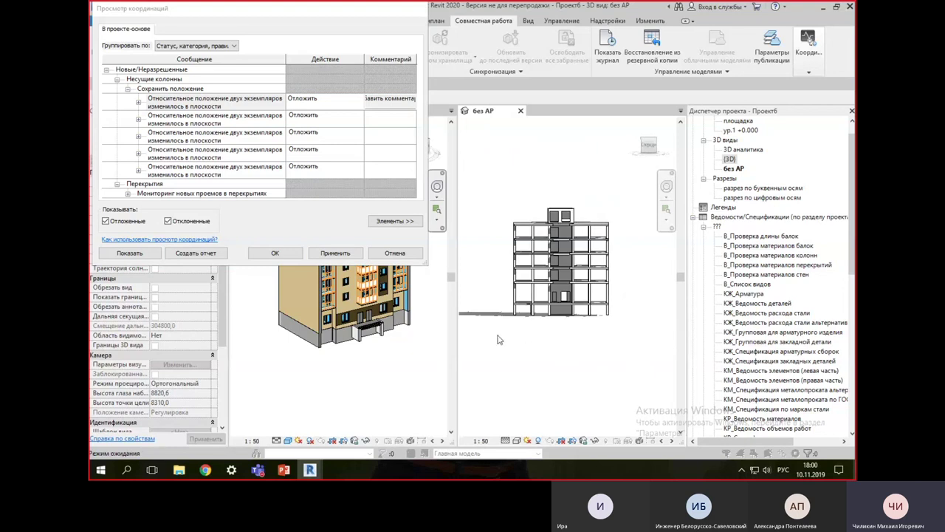
pyautogui.click(310, 254)
pyautogui.press('Escape')
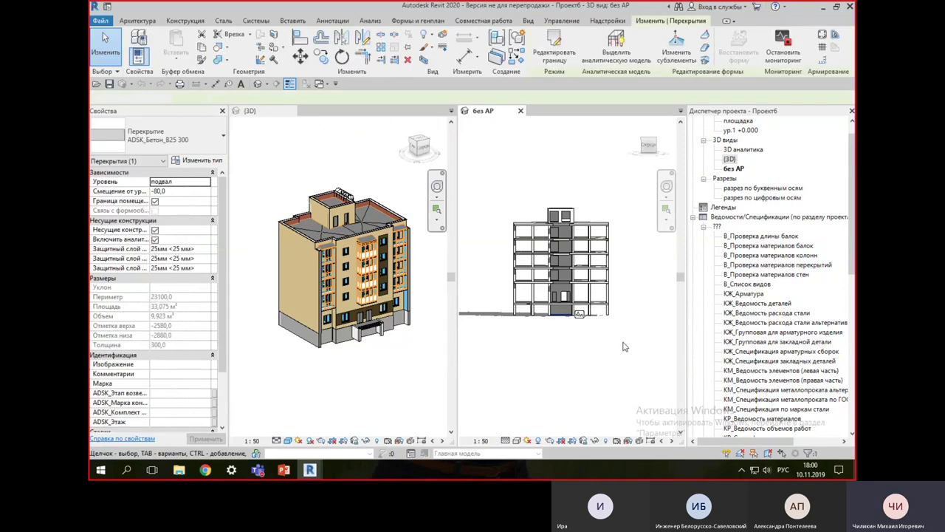
# Step: Orbit the без АР view to look obliquely down on the basement slab and columns
pyautogui.moveTo(642, 328); pyautogui.dragTo(491, 313)
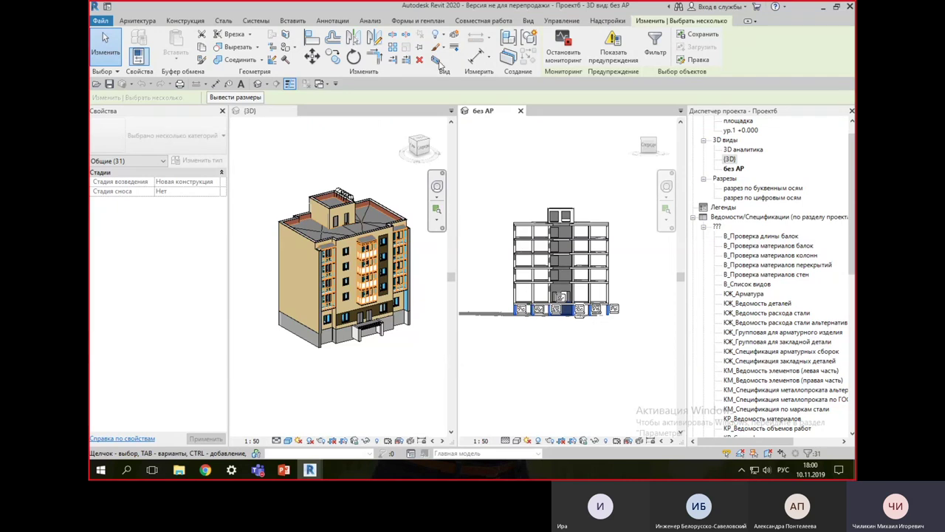
pyautogui.moveTo(573, 266)
pyautogui.keyDown('shift'); pyautogui.mouseDown(button='middle')
pyautogui.moveTo(547, 231)
pyautogui.moveTo(549, 184)
pyautogui.mouseUp(button='middle'); pyautogui.keyUp('shift')
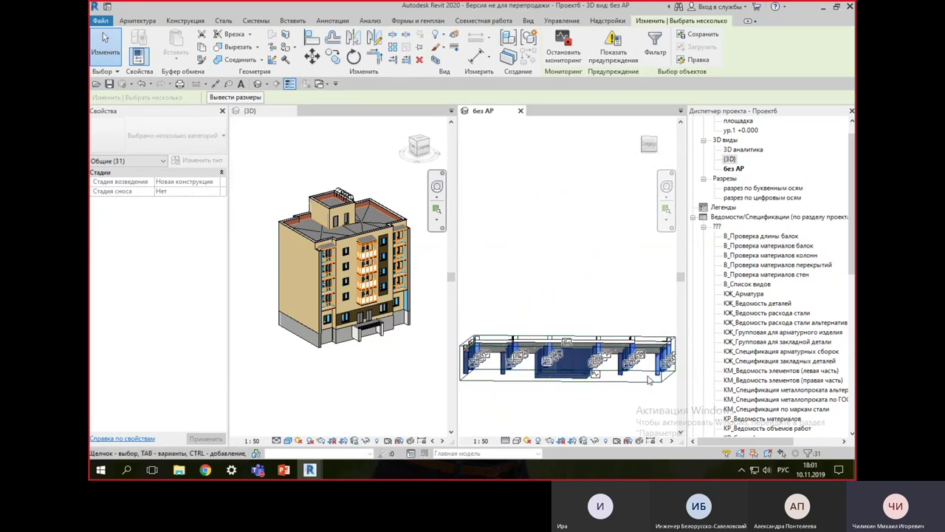
pyautogui.click(567, 341)
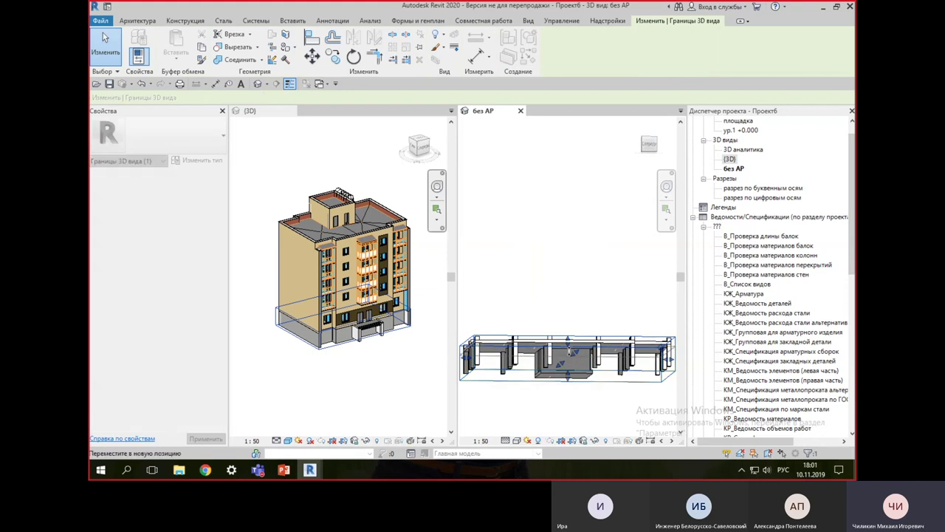
pyautogui.moveTo(568, 344)
pyautogui.keyDown('shift'); pyautogui.mouseDown(button='middle')
pyautogui.moveTo(546, 246)
pyautogui.moveTo(592, 331)
pyautogui.moveTo(563, 177)
pyautogui.moveTo(611, 349)
pyautogui.mouseUp(button='middle'); pyautogui.keyUp('shift')
pyautogui.click(611, 348)
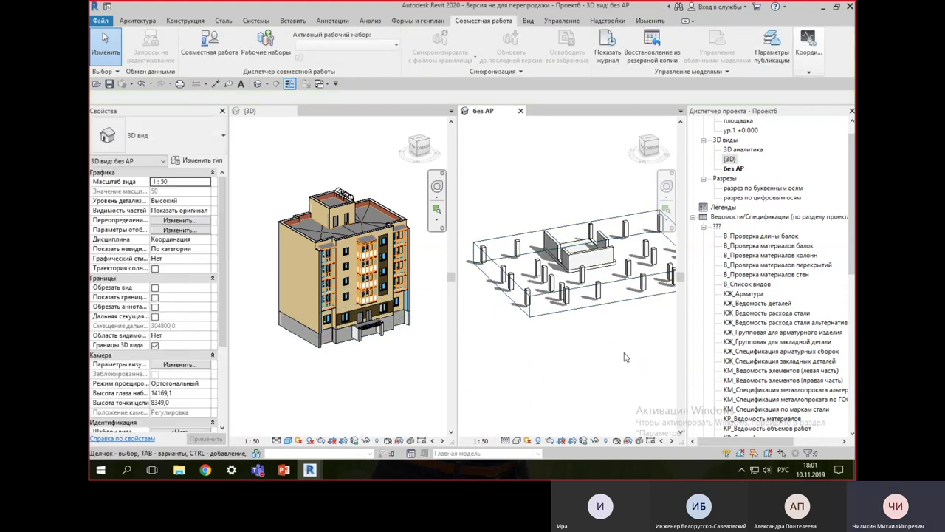
# Step: Start Coordination Review against the linked building model from the {3D} view
pyautogui.click(801, 53)
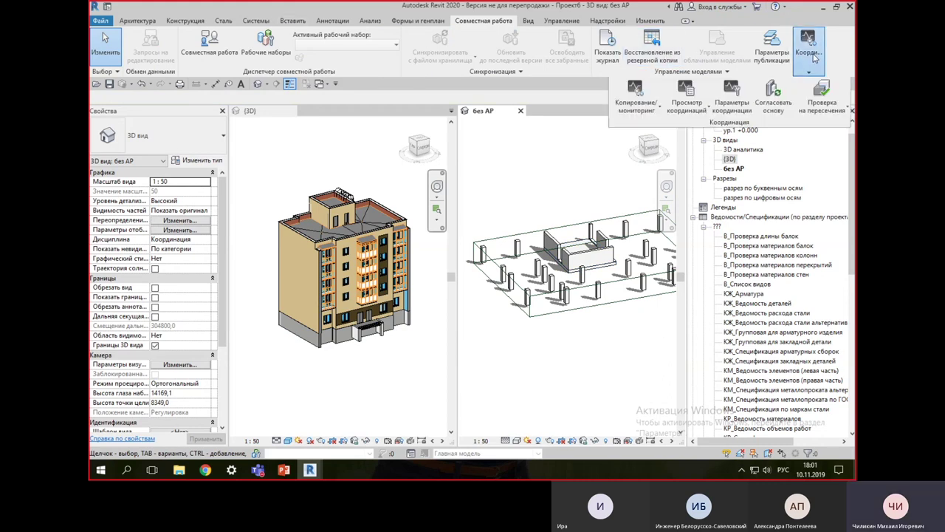
pyautogui.click(691, 112)
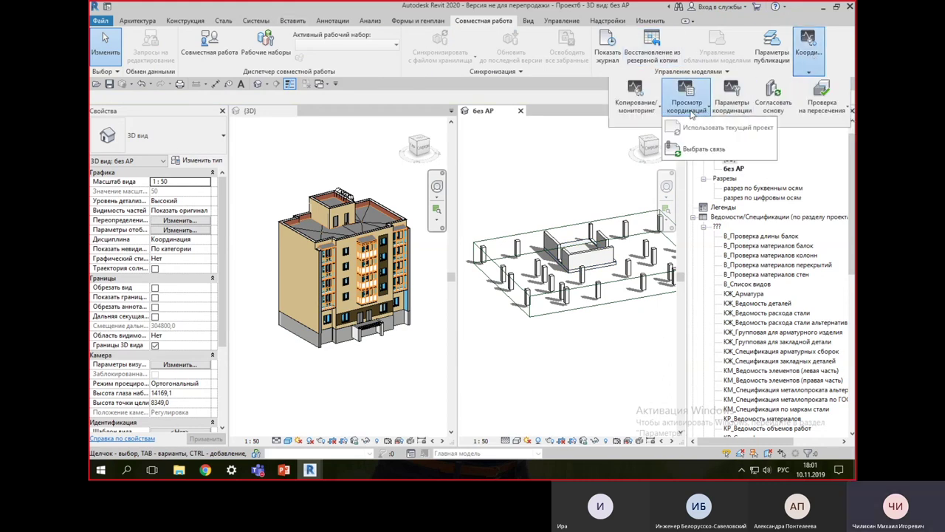
pyautogui.click(699, 151)
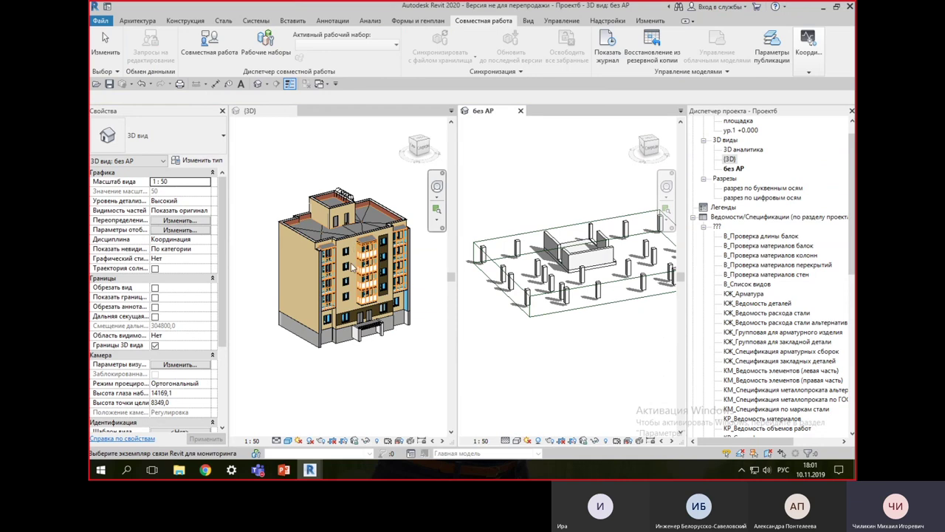
pyautogui.click(357, 170)
pyautogui.click(808, 52)
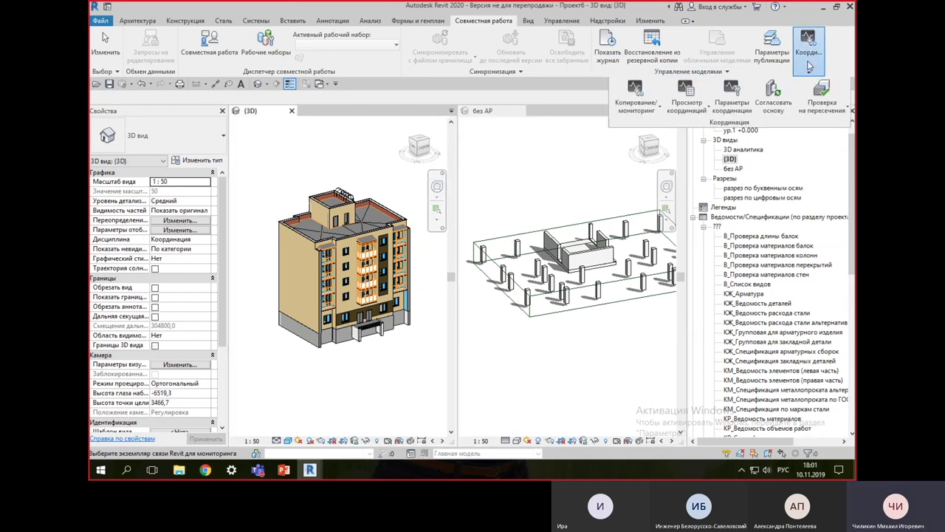
pyautogui.click(686, 110)
pyautogui.click(698, 151)
pyautogui.click(375, 209)
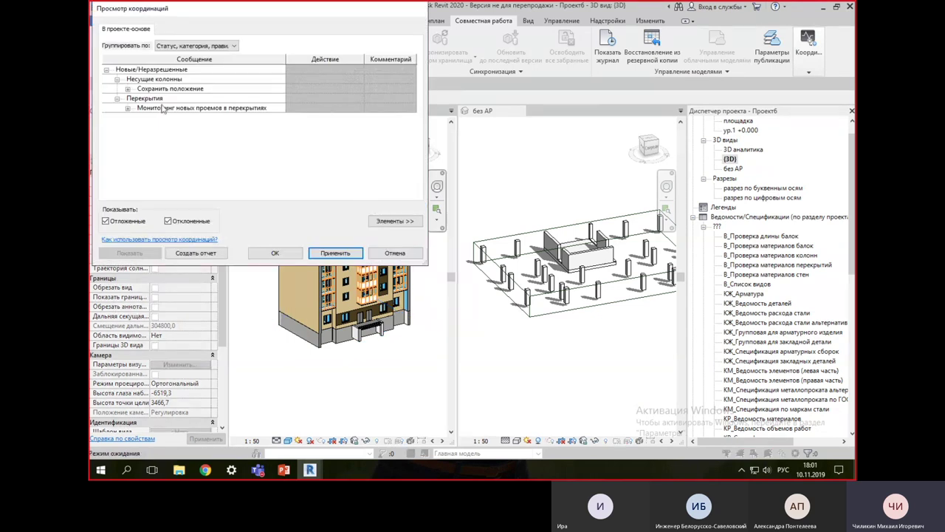
# Step: Expand the column position changes, step through all five, and select them together
pyautogui.click(152, 89)
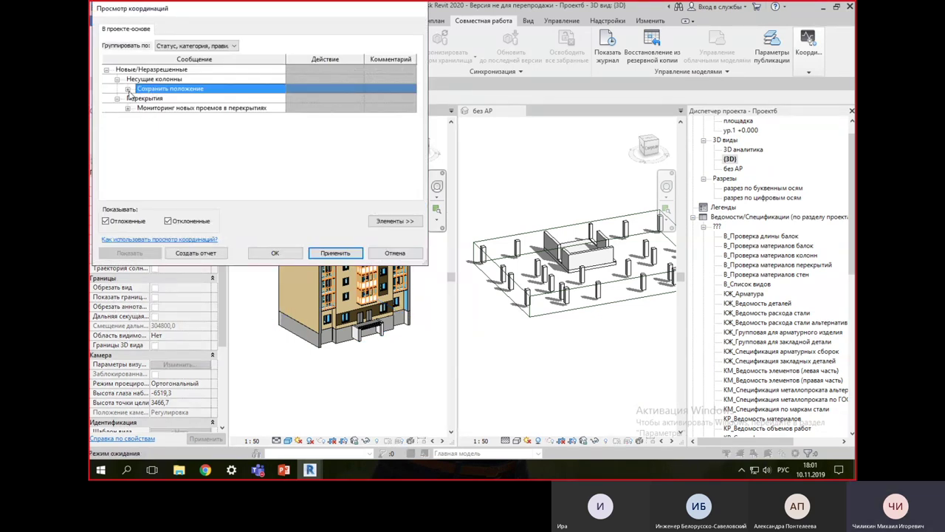
pyautogui.click(128, 89)
pyautogui.click(217, 105)
pyautogui.click(220, 117)
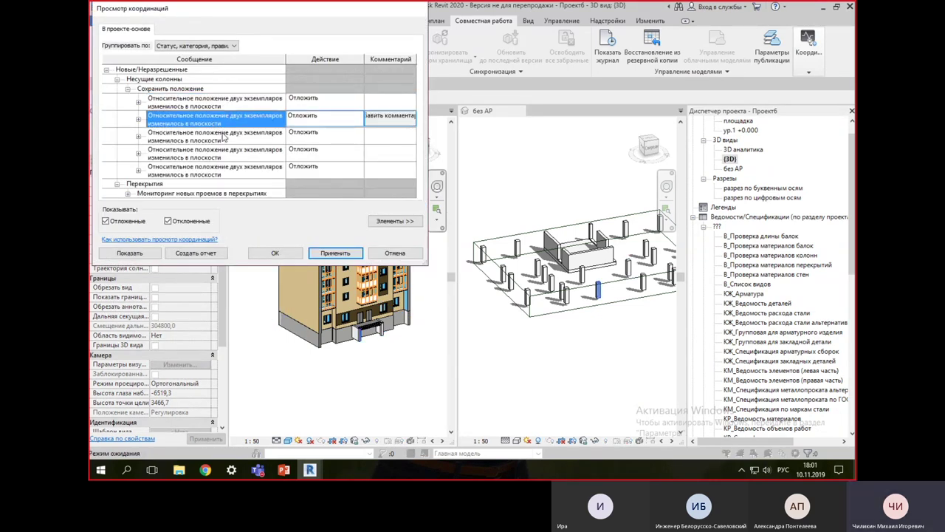
pyautogui.click(228, 152)
pyautogui.click(232, 172)
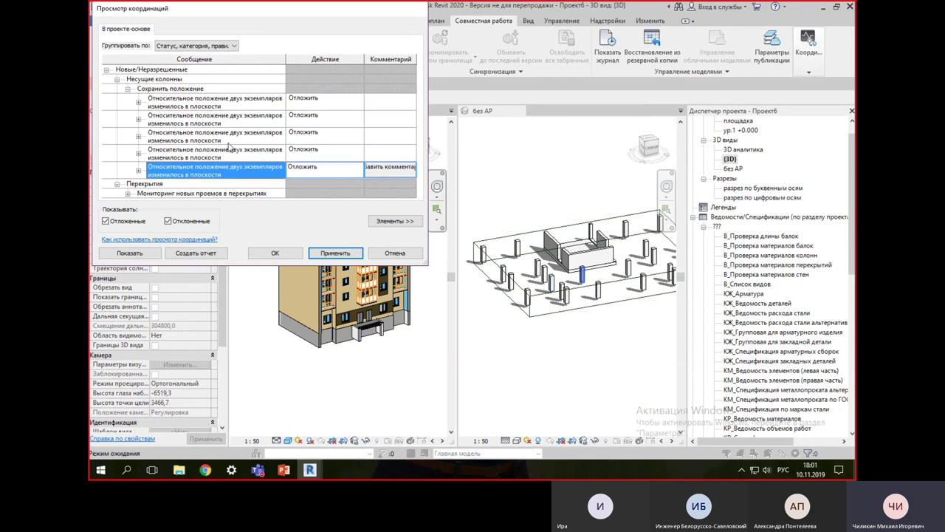
pyautogui.click(230, 136)
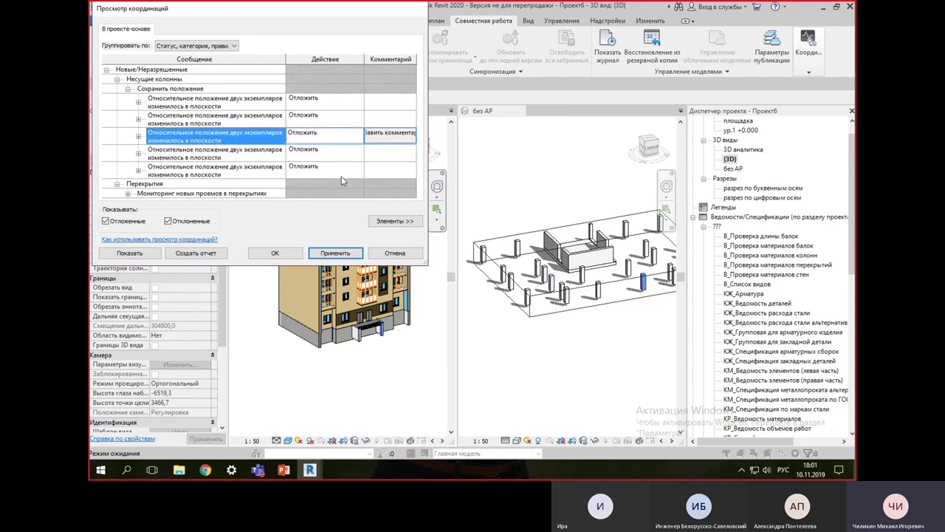
pyautogui.click(217, 106)
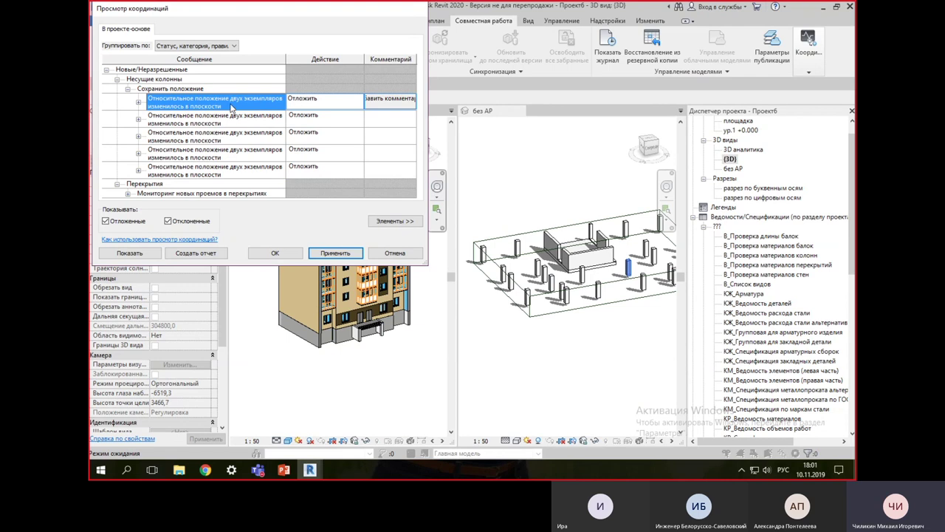
pyautogui.keyDown('shift'); pyautogui.click(226, 172); pyautogui.keyUp('shift')
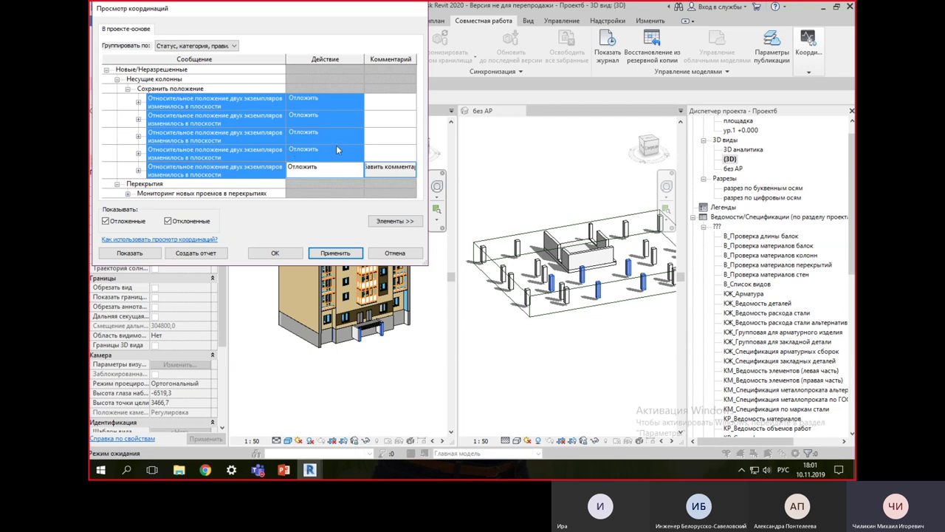
# Step: Set the five column changes to Move Instance, apply, and orbit без АР to check the moved columns
pyautogui.click(359, 101)
pyautogui.click(358, 101)
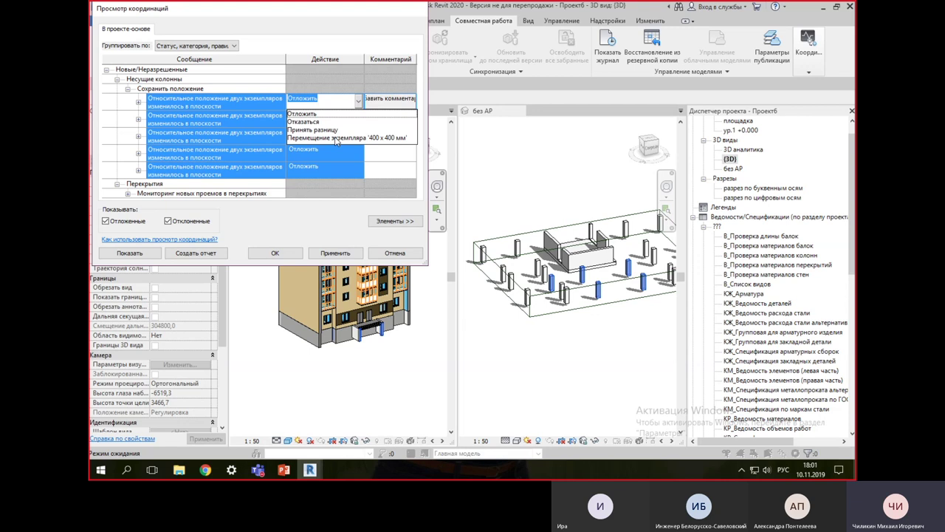
pyautogui.click(331, 138)
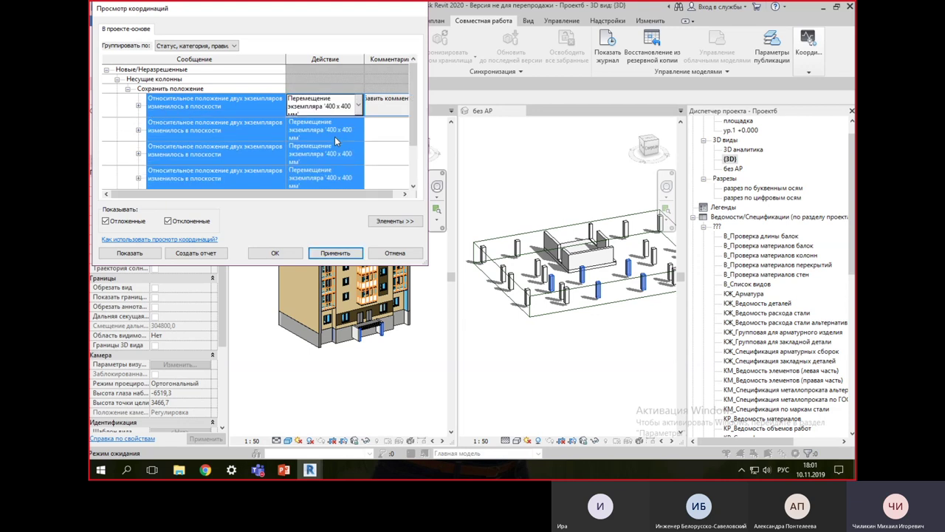
pyautogui.click(349, 253)
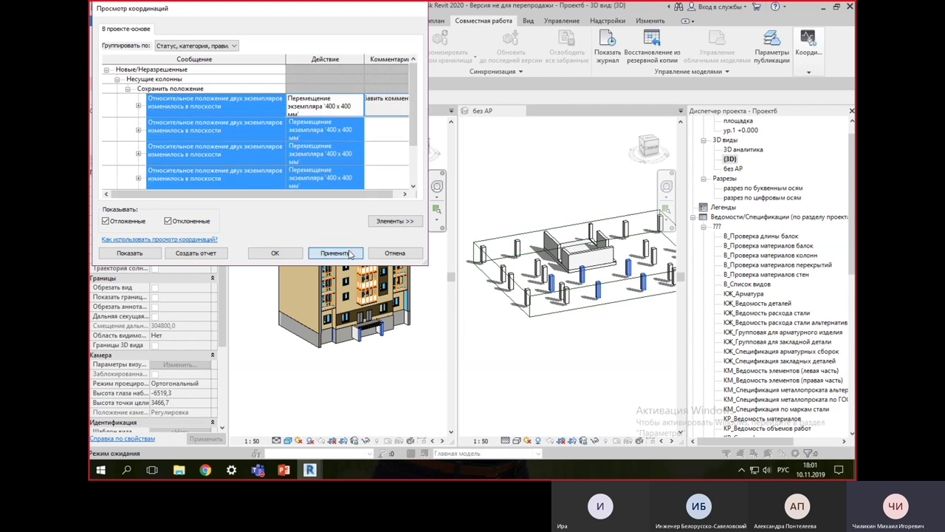
pyautogui.click(274, 253)
pyautogui.click(581, 310)
pyautogui.moveTo(581, 310)
pyautogui.keyDown('shift'); pyautogui.mouseDown(button='middle')
pyautogui.moveTo(579, 327)
pyautogui.moveTo(574, 299)
pyautogui.moveTo(581, 365)
pyautogui.mouseUp(button='middle'); pyautogui.keyUp('shift')
pyautogui.click(574, 299)
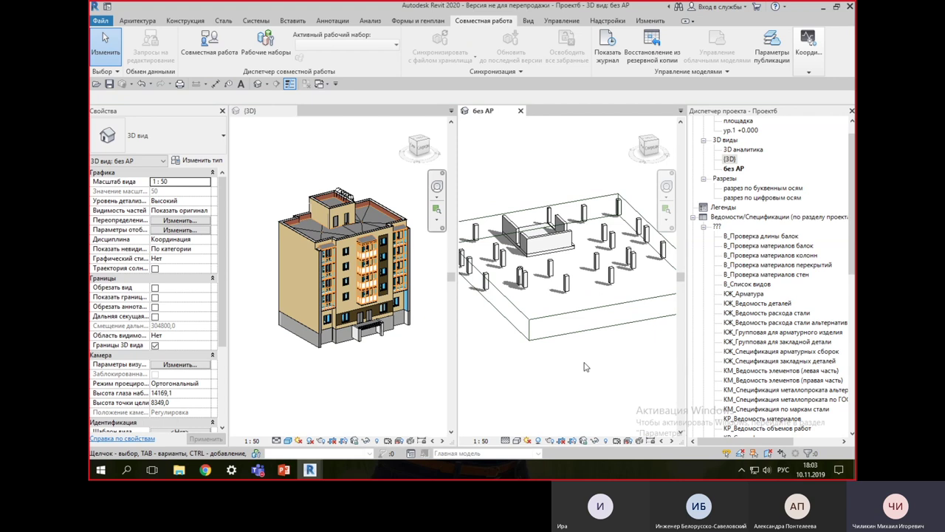
# Step: Close the {3D} view and orbit the без АР structural model to view the slab
pyautogui.keyDown('shift'); pyautogui.moveTo(584, 366); pyautogui.dragTo(583, 361, button='middle'); pyautogui.keyUp('shift')
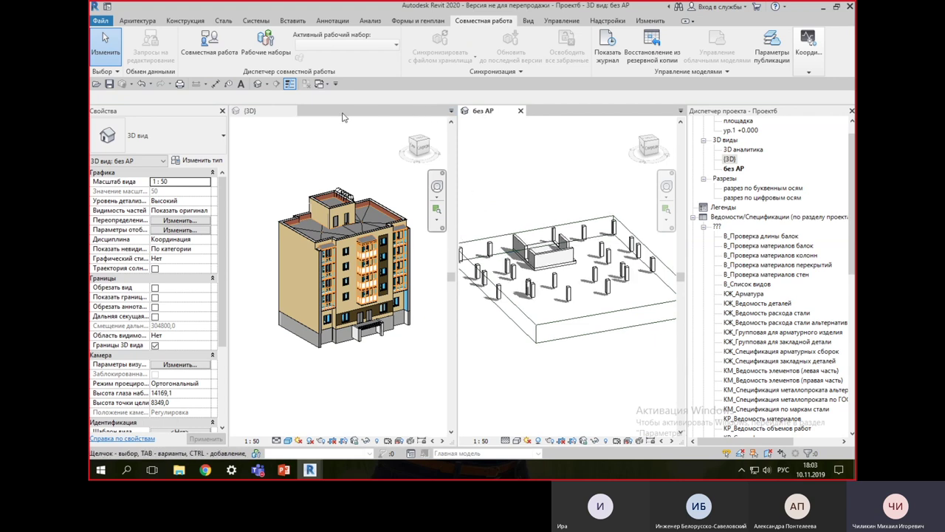
pyautogui.click(292, 110)
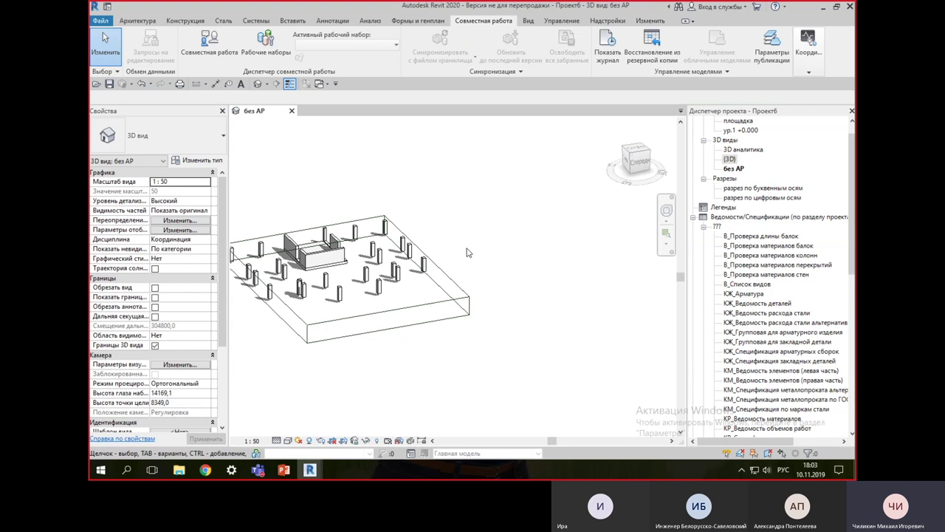
pyautogui.click(391, 314)
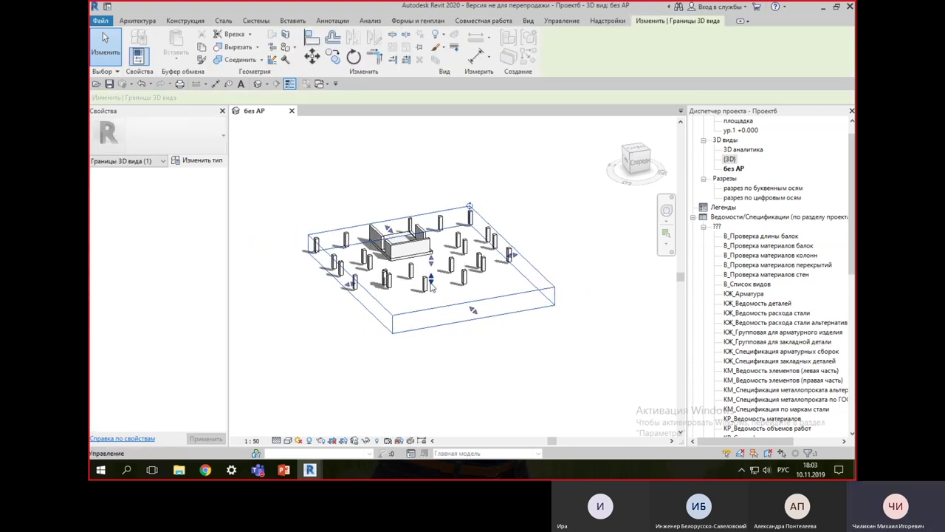
pyautogui.moveTo(432, 288)
pyautogui.keyDown('shift'); pyautogui.mouseDown(button='middle')
pyautogui.moveTo(569, 353)
pyautogui.moveTo(529, 237)
pyautogui.mouseUp(button='middle'); pyautogui.keyUp('shift')
pyautogui.press('Escape')
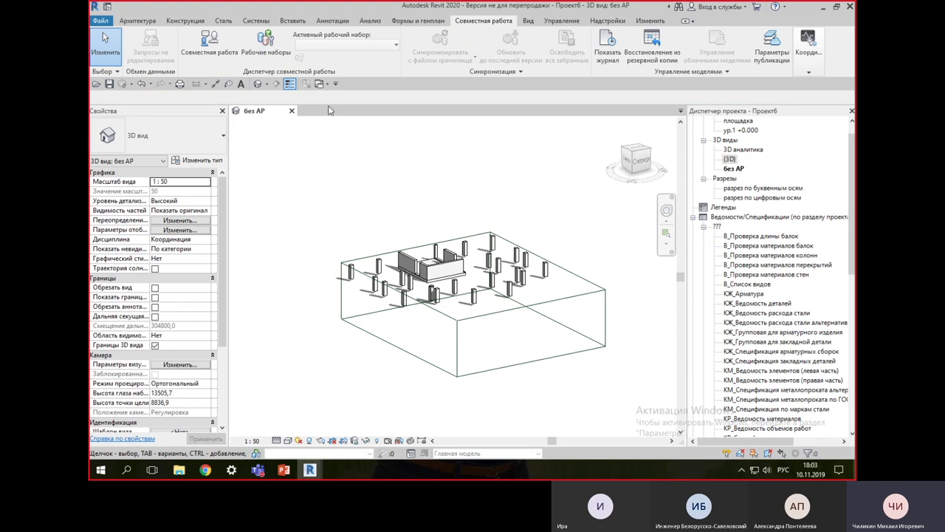
# Step: Place 1F15.9 isolated footings on level подвал under all window-selected columns
pyautogui.click(417, 20)
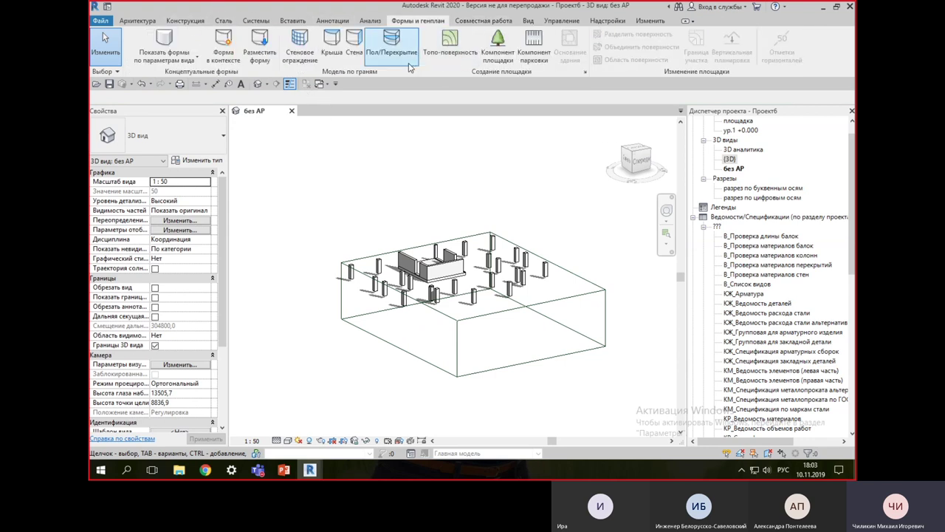
pyautogui.click(188, 23)
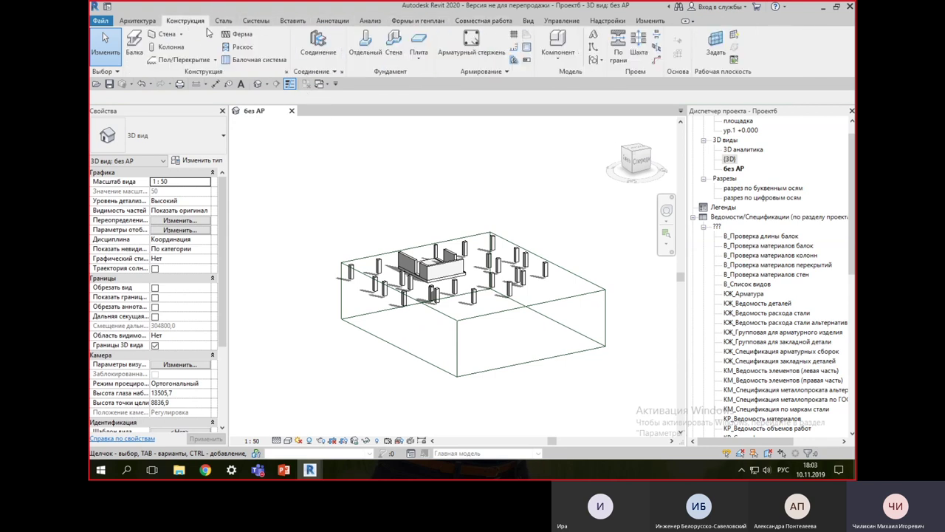
pyautogui.click(364, 44)
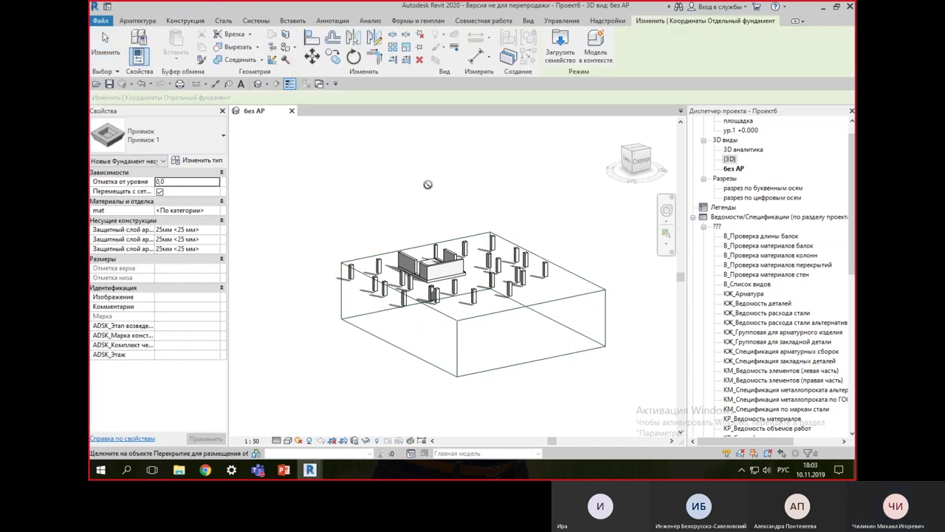
pyautogui.click(177, 139)
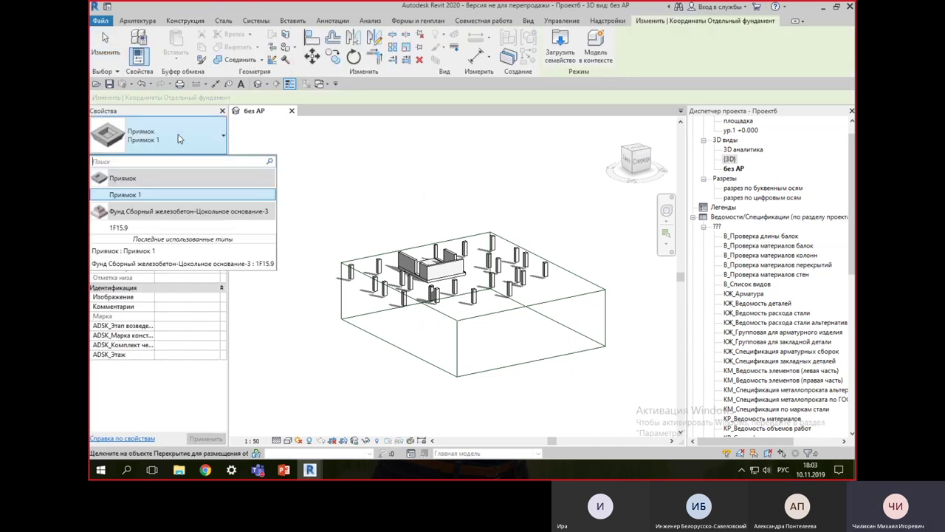
pyautogui.click(140, 227)
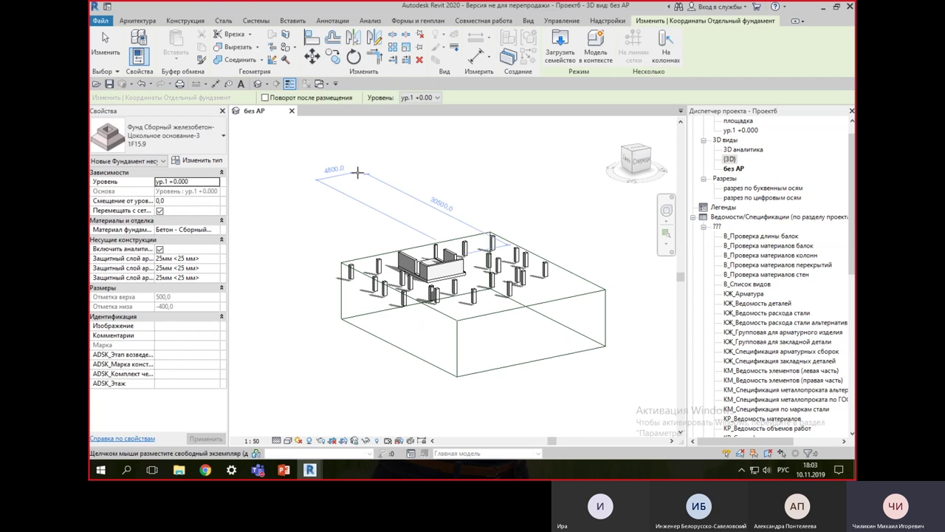
pyautogui.click(418, 98)
pyautogui.click(417, 163)
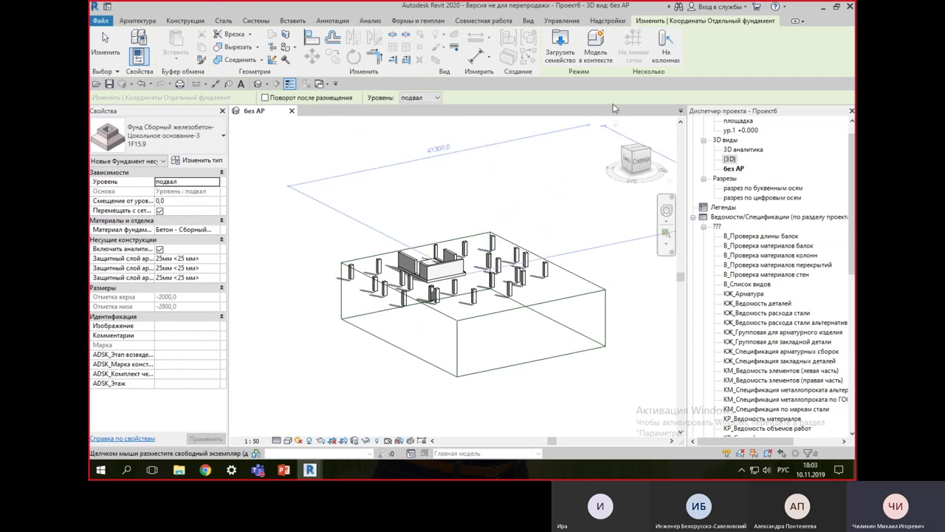
pyautogui.click(665, 46)
pyautogui.keyDown('shift'); pyautogui.moveTo(512, 209); pyautogui.dragTo(562, 214, button='middle'); pyautogui.keyUp('shift')
pyautogui.moveTo(316, 198); pyautogui.dragTo(631, 352)
pyautogui.click(554, 41)
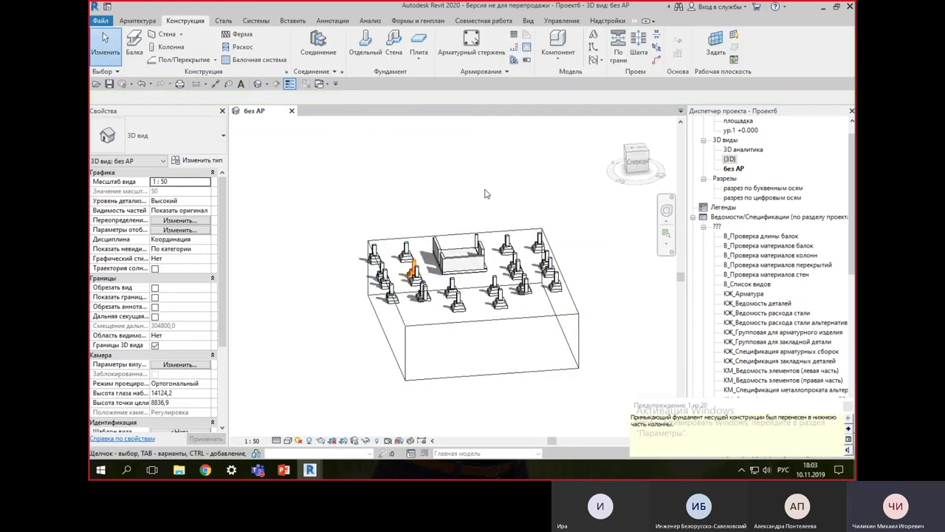
# Step: Zoom, pan and orbit the без АР view to inspect the new footings
pyautogui.scroll(1, 510, 221)
pyautogui.scroll(2, 532, 280)
pyautogui.scroll(2, 544, 302)
pyautogui.scroll(2, 556, 343)
pyautogui.moveTo(557, 343); pyautogui.dragTo(550, 239, button='middle')
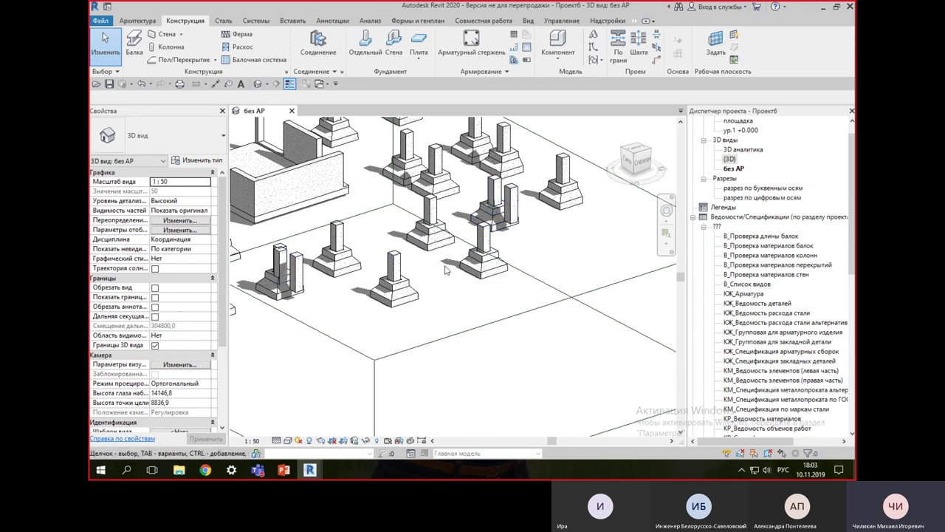
pyautogui.scroll(-2, 517, 352)
pyautogui.keyDown('shift'); pyautogui.moveTo(557, 352); pyautogui.dragTo(564, 355, button='middle'); pyautogui.keyUp('shift')
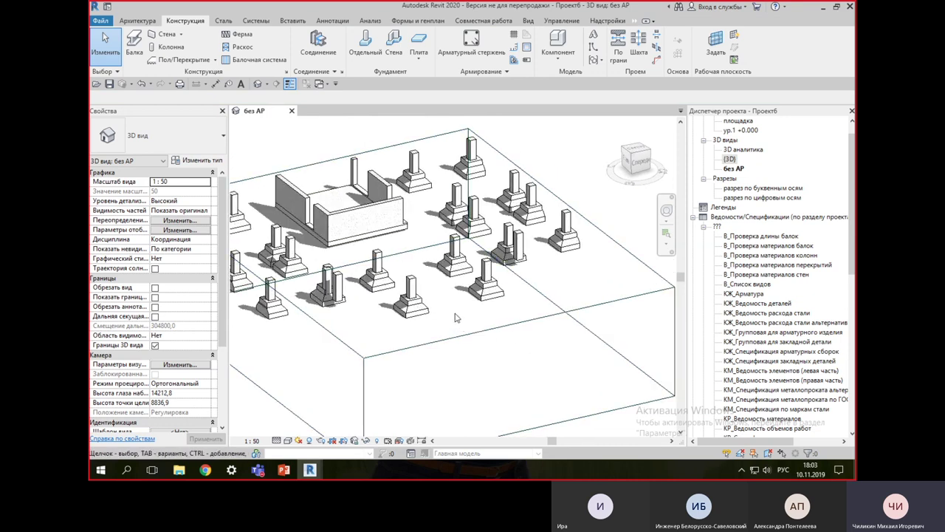
pyautogui.keyDown('shift'); pyautogui.moveTo(499, 371); pyautogui.dragTo(511, 379, button='middle'); pyautogui.keyUp('shift')
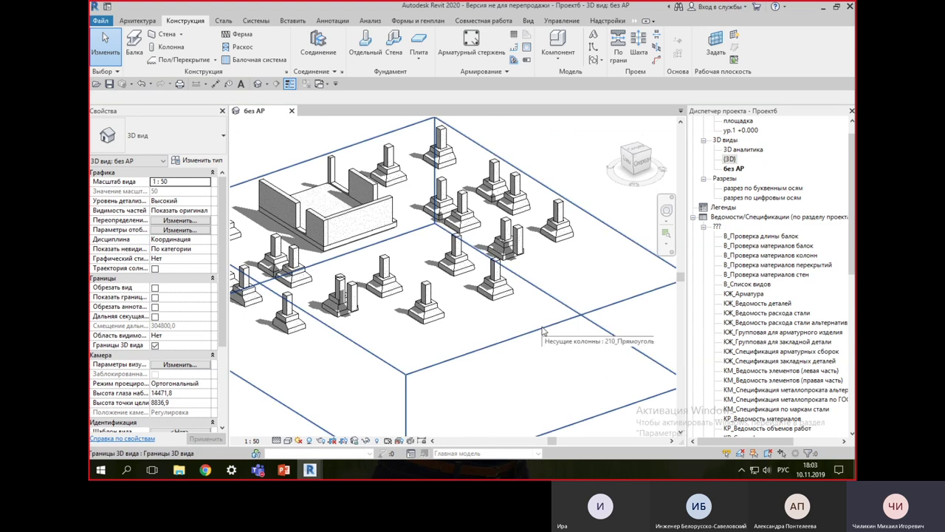
# Step: Switch to the top view and widen the section box on the left and right sides
pyautogui.click(636, 153)
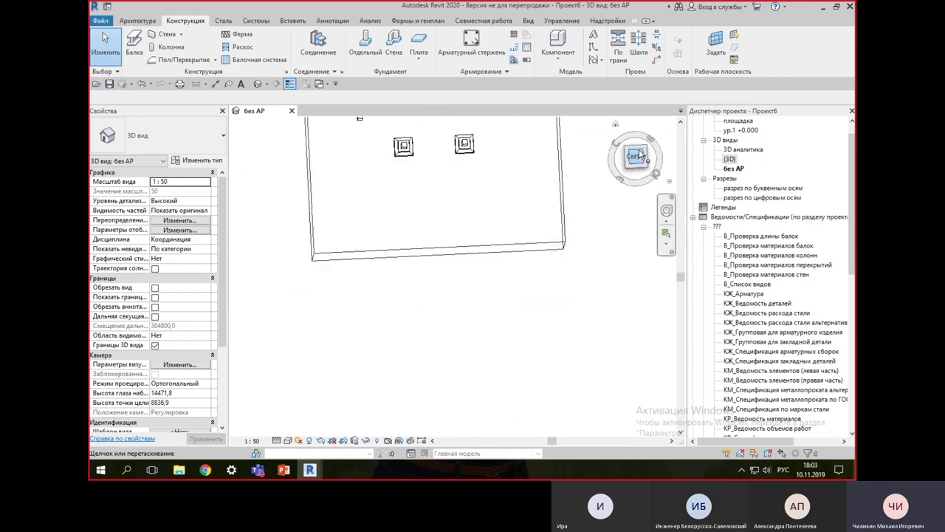
pyautogui.scroll(-3, 458, 318)
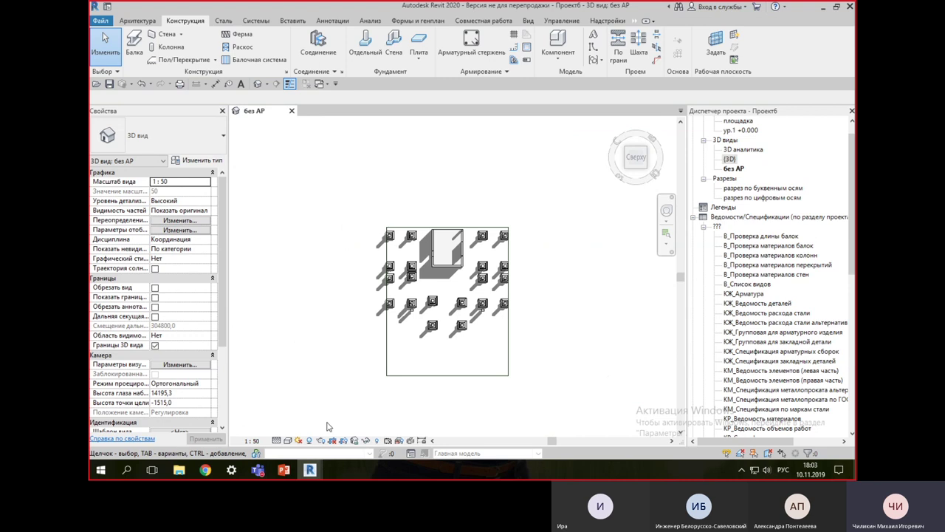
pyautogui.click(423, 375)
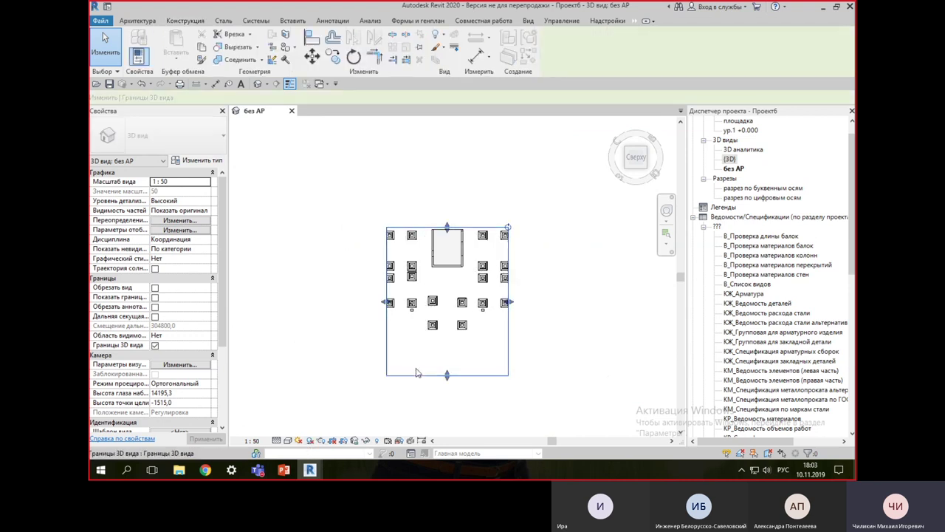
pyautogui.moveTo(385, 301); pyautogui.dragTo(347, 301)
pyautogui.moveTo(511, 301); pyautogui.dragTo(570, 302)
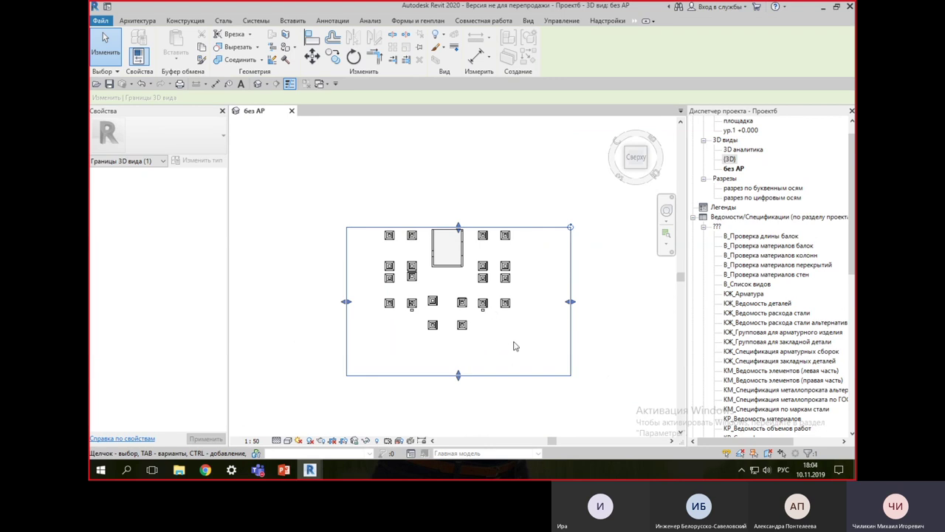
pyautogui.keyDown('shift'); pyautogui.moveTo(514, 347); pyautogui.dragTo(489, 222, button='middle'); pyautogui.keyUp('shift')
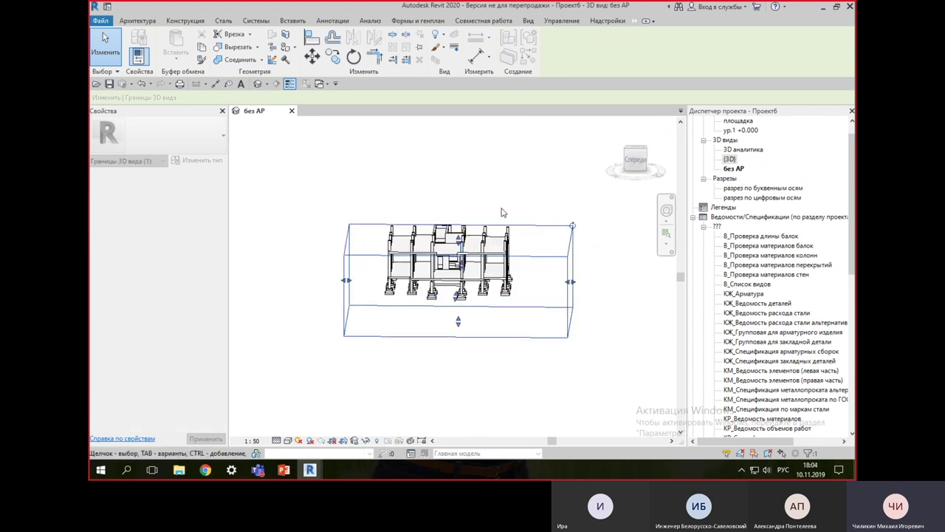
pyautogui.click(639, 150)
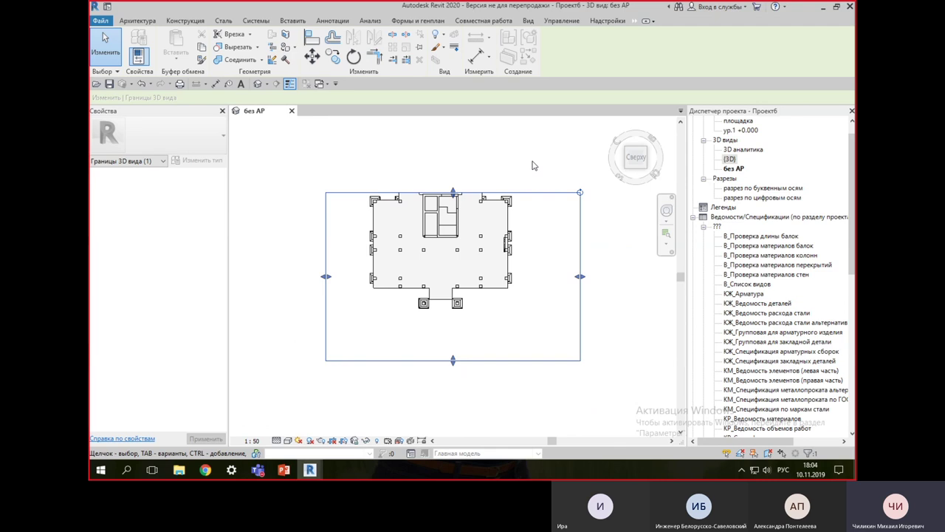
pyautogui.click(534, 166)
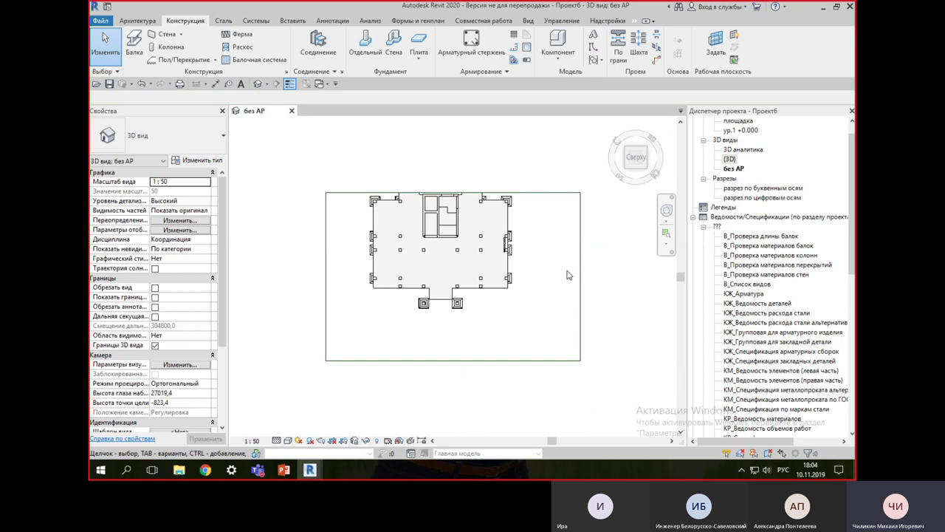
pyautogui.moveTo(853, 163); pyautogui.dragTo(854, 155)
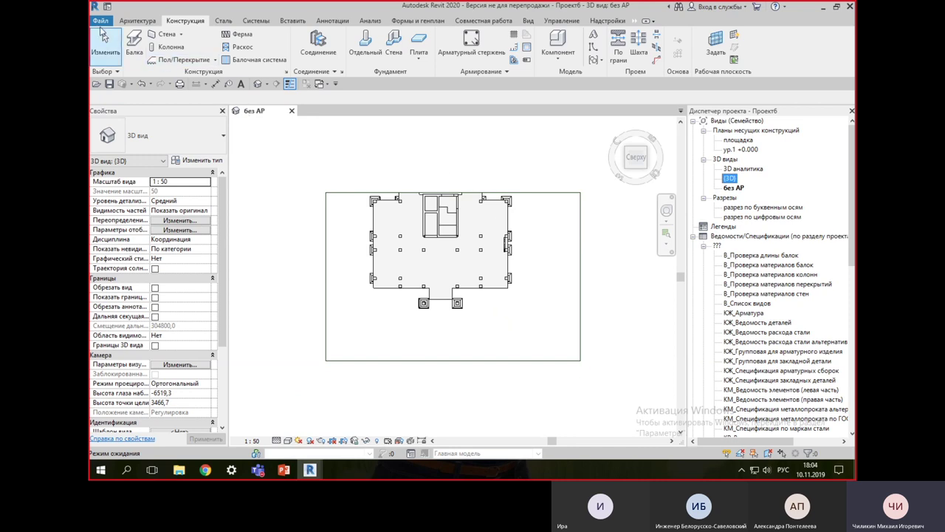
pyautogui.click(100, 21)
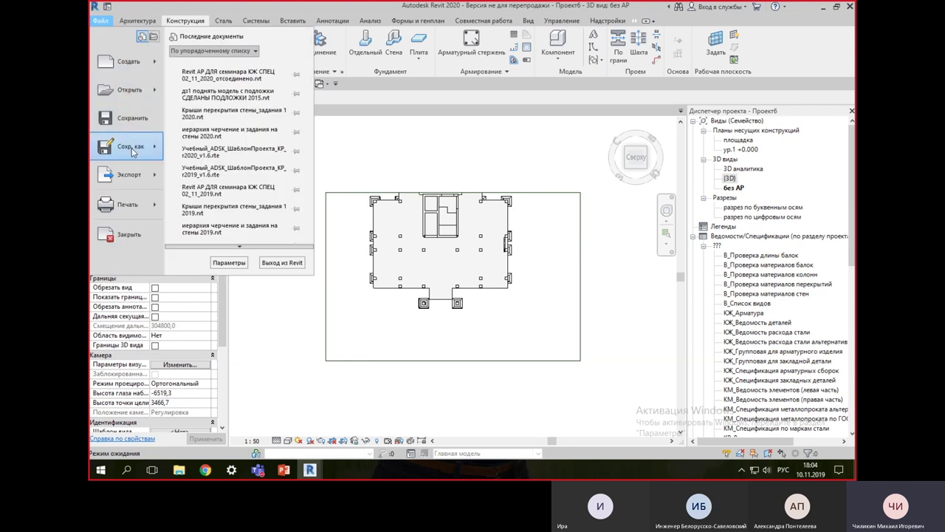
# Step: Save As the project under the name Кр спец2 in the parent семинар АР - КР folder
pyautogui.moveTo(130, 146)
pyautogui.click(239, 124)
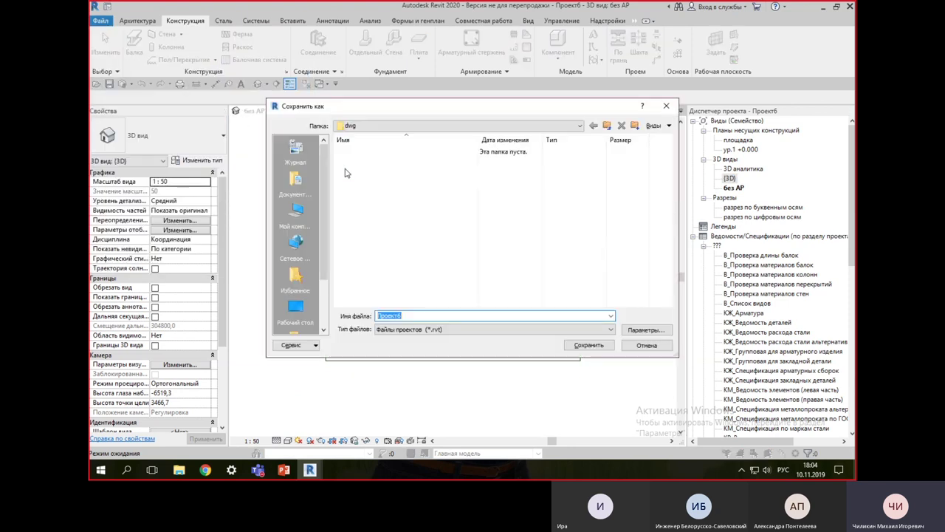
pyautogui.click(607, 125)
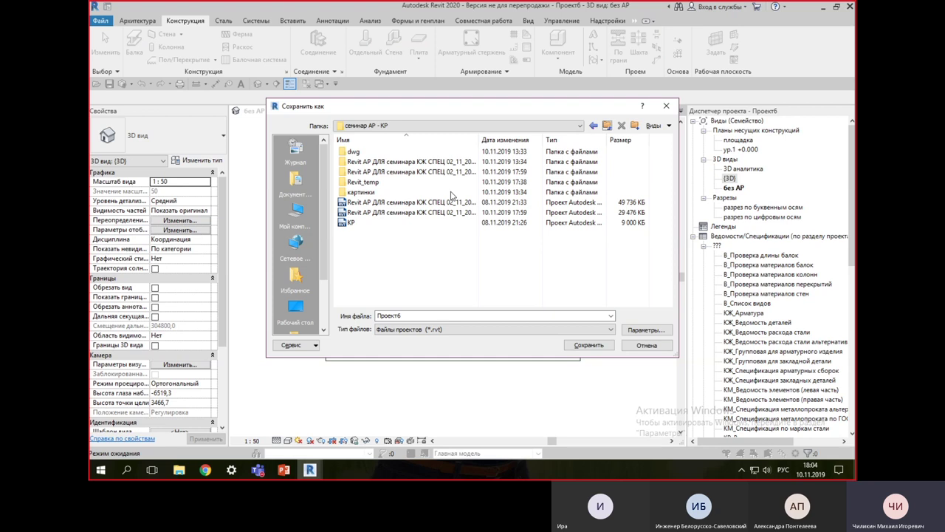
pyautogui.click(410, 315)
pyautogui.write('Кр спец2')
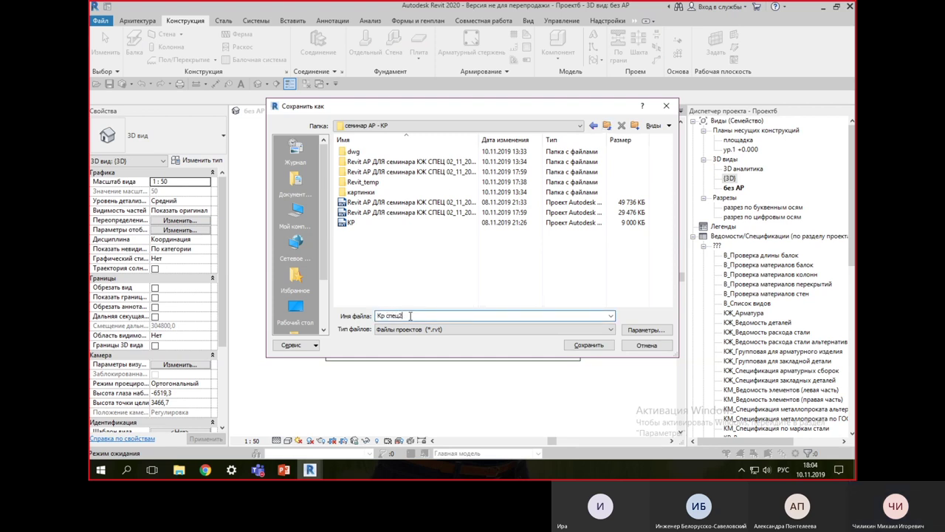
pyautogui.press('Return')
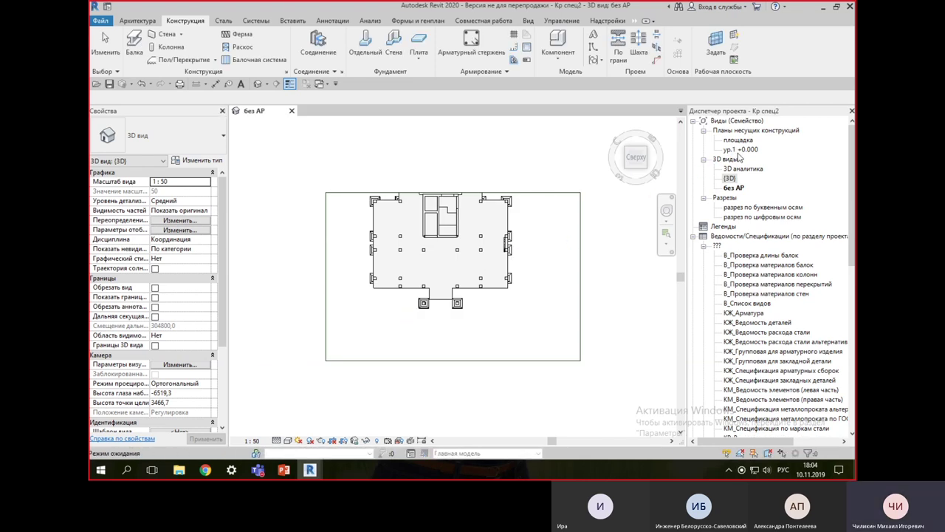
pyautogui.click(529, 20)
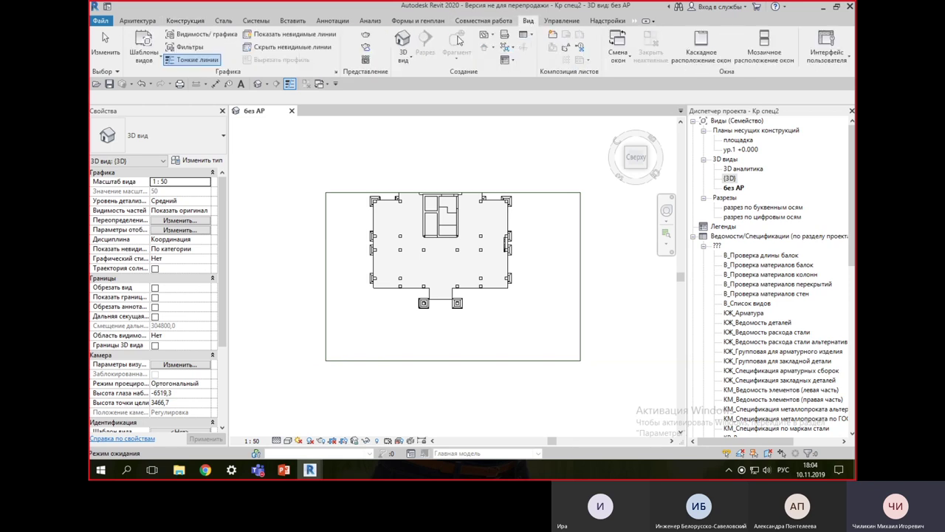
# Step: Create a new structural plan for level подвал and pan the foundation plan slightly up
pyautogui.click(484, 35)
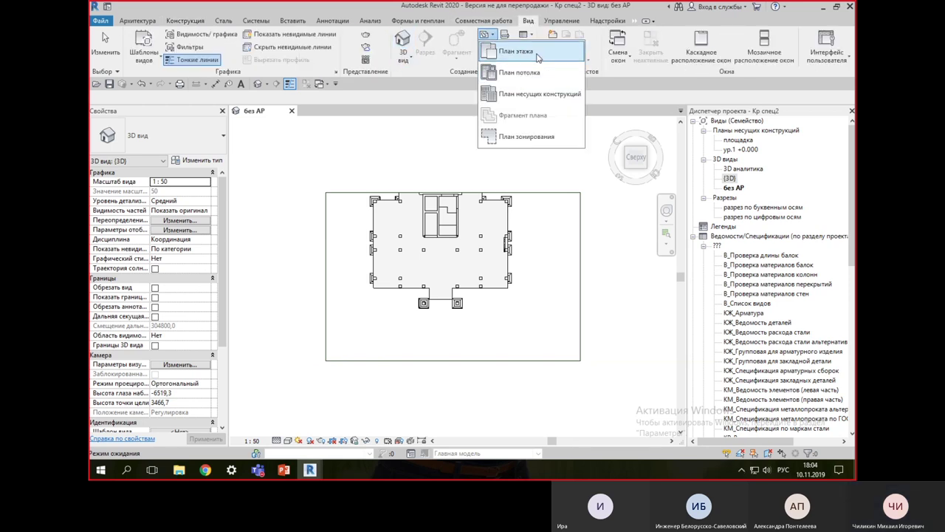
pyautogui.click(553, 92)
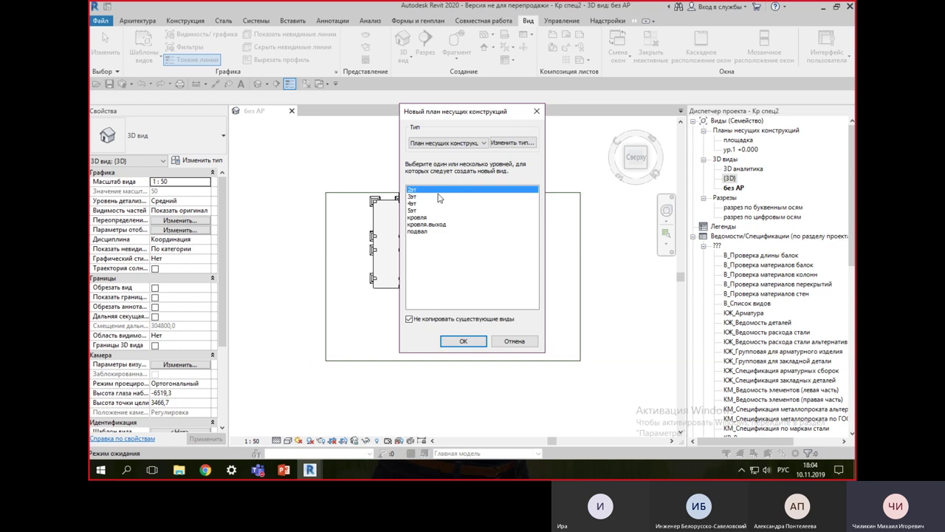
pyautogui.click(420, 231)
pyautogui.click(479, 341)
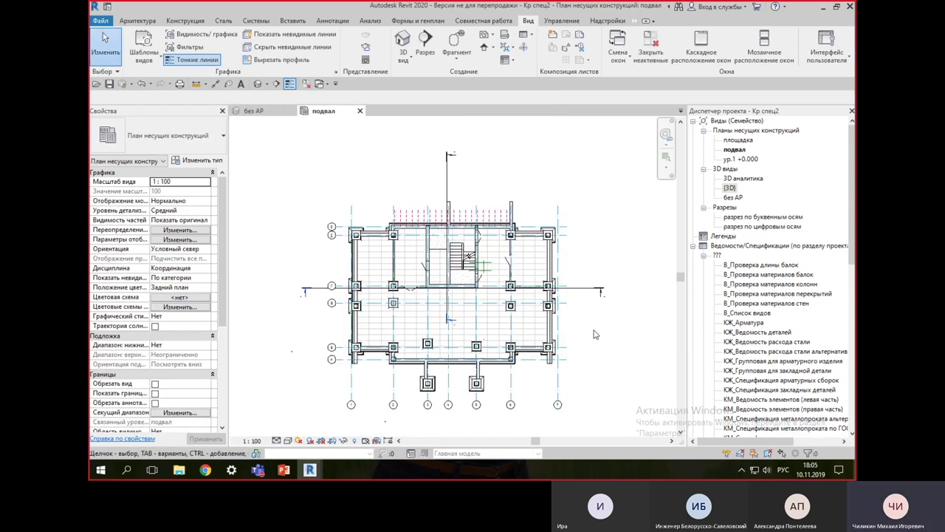
pyautogui.moveTo(615, 356); pyautogui.dragTo(617, 319, button='middle')
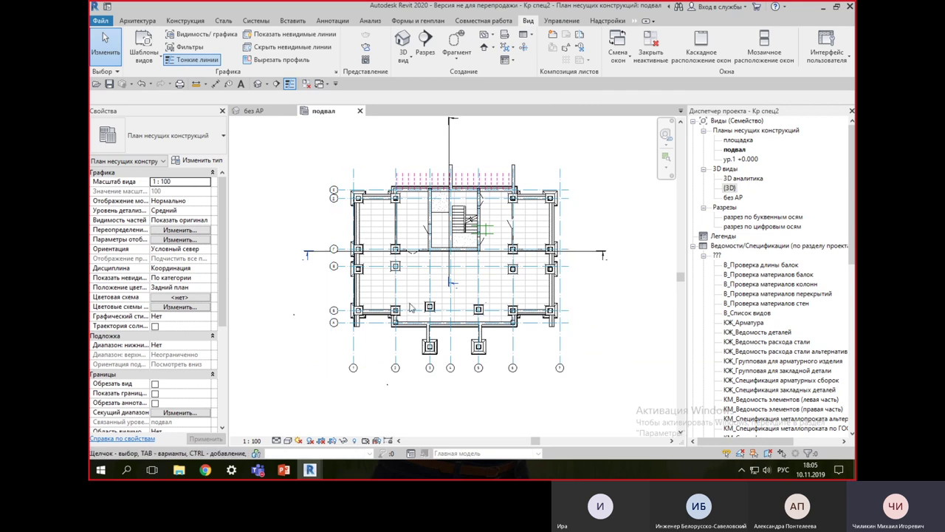
pyautogui.click(289, 21)
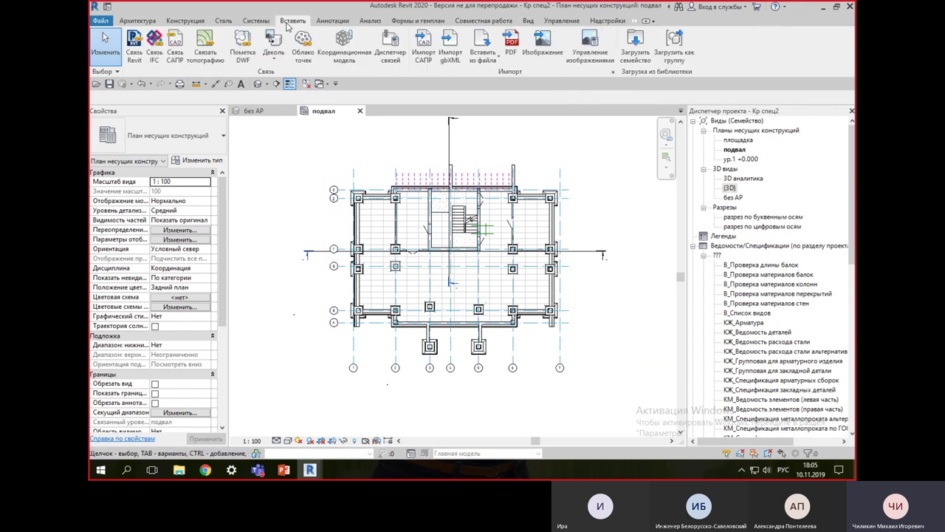
# Step: Unload the architectural link in Manage Links and zoom into the plan
pyautogui.click(390, 50)
pyautogui.click(333, 125)
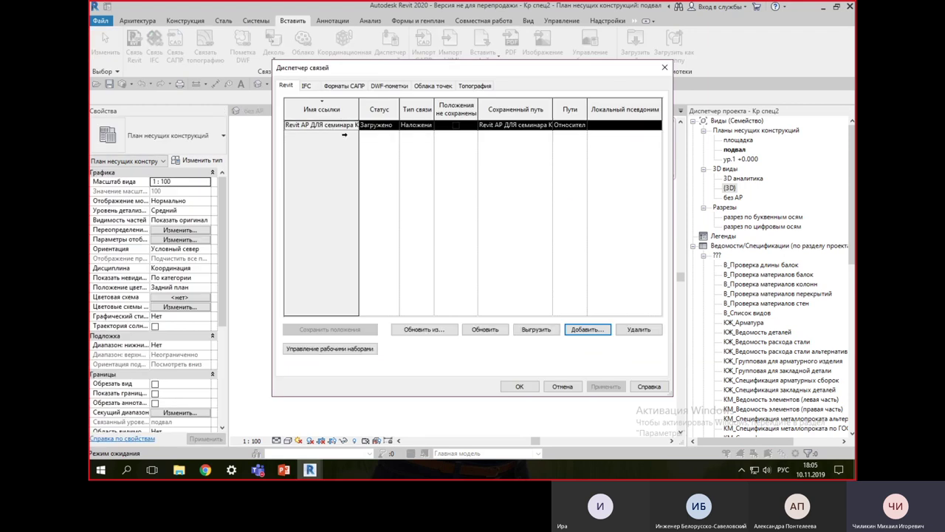
pyautogui.click(539, 329)
pyautogui.click(493, 257)
pyautogui.click(519, 386)
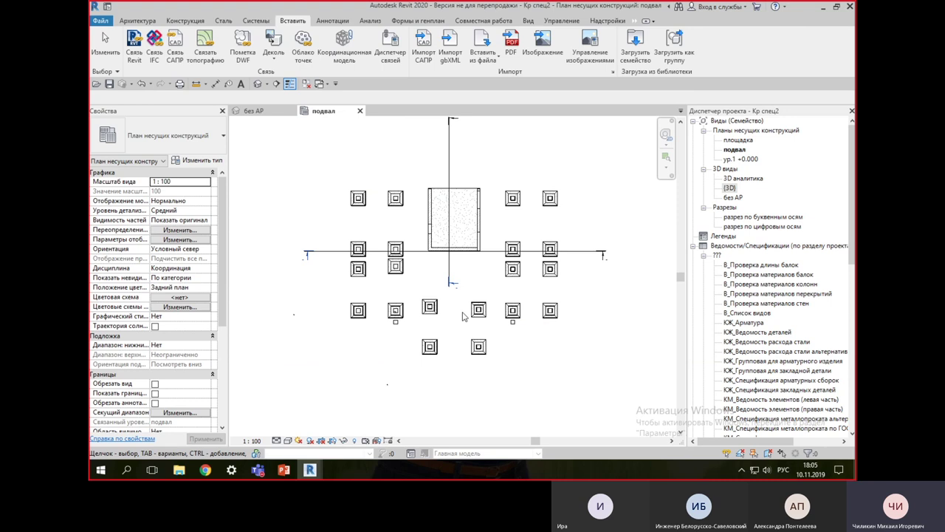
pyautogui.scroll(1, 466, 375)
pyautogui.scroll(2, 465, 375)
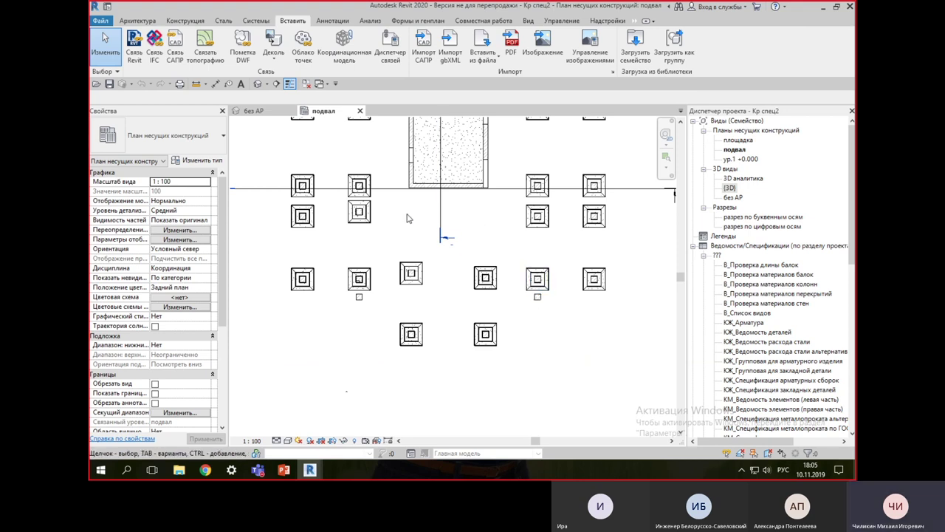
# Step: Add an aligned 2500 dimension from the small column to the lower column
pyautogui.click(331, 20)
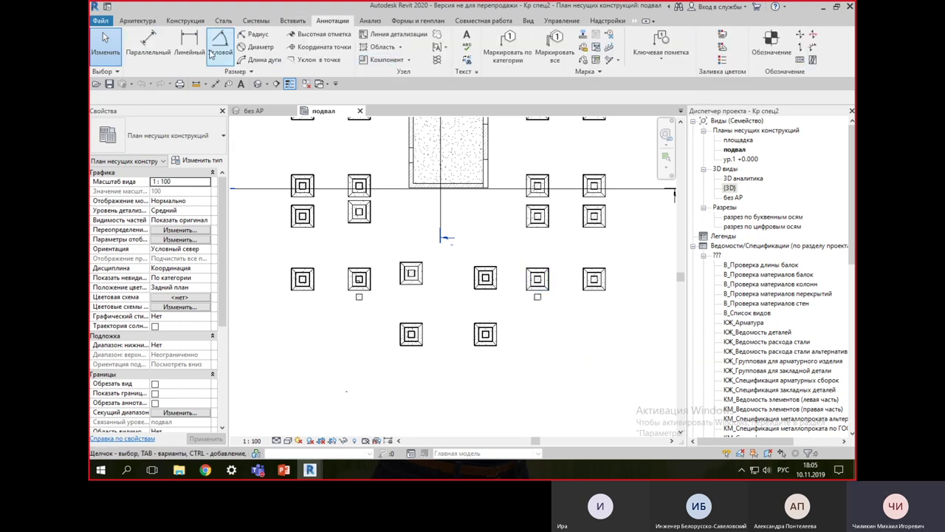
pyautogui.click(155, 45)
pyautogui.scroll(3, 374, 347)
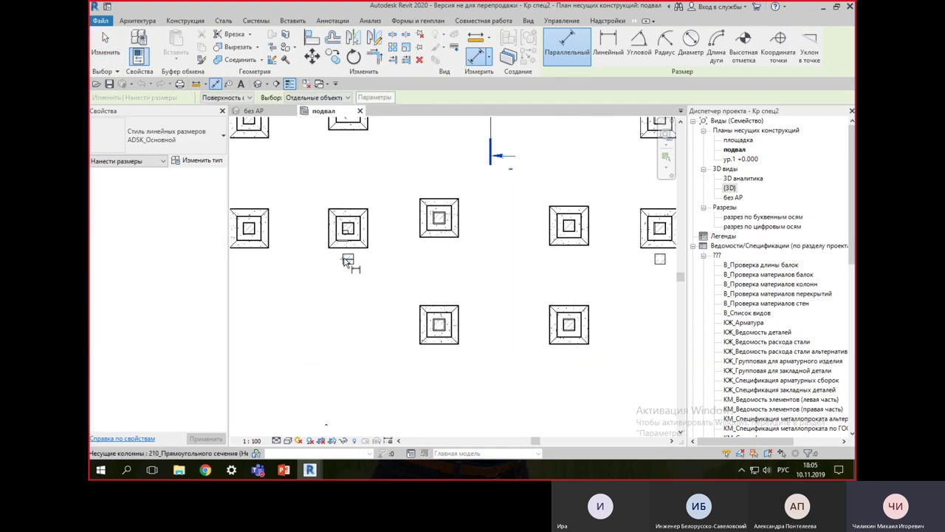
pyautogui.click(348, 259)
pyautogui.click(429, 326)
pyautogui.click(293, 311)
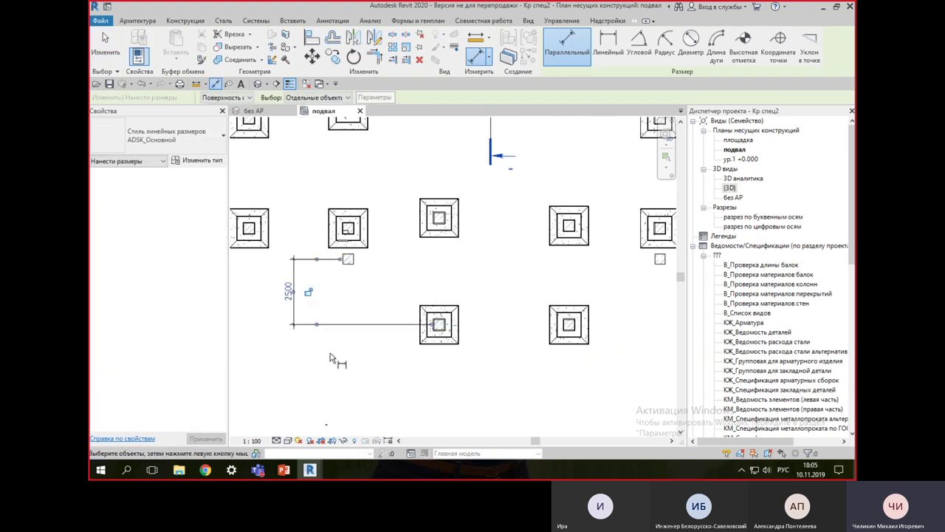
pyautogui.click(107, 36)
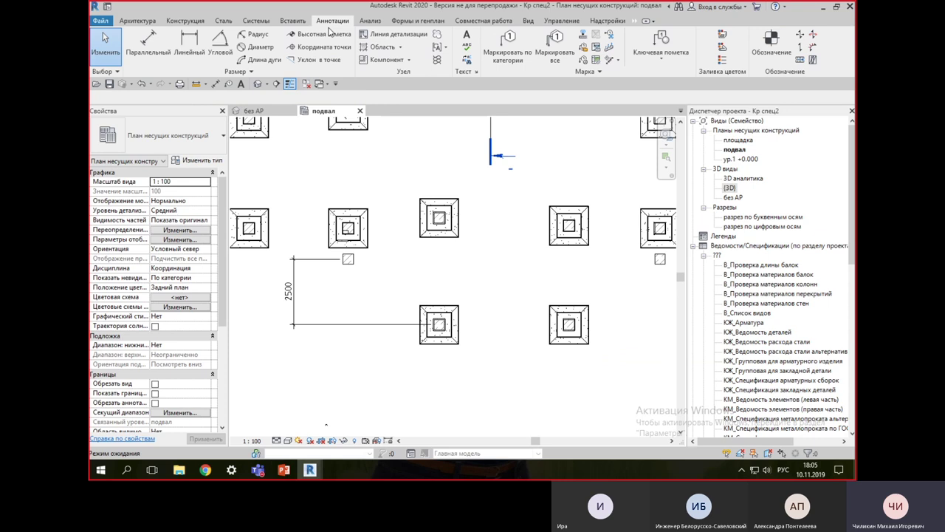
# Step: Draw a rectangular revision cloud around the two lower columns, deleting the extra right-column cloud
pyautogui.click(437, 34)
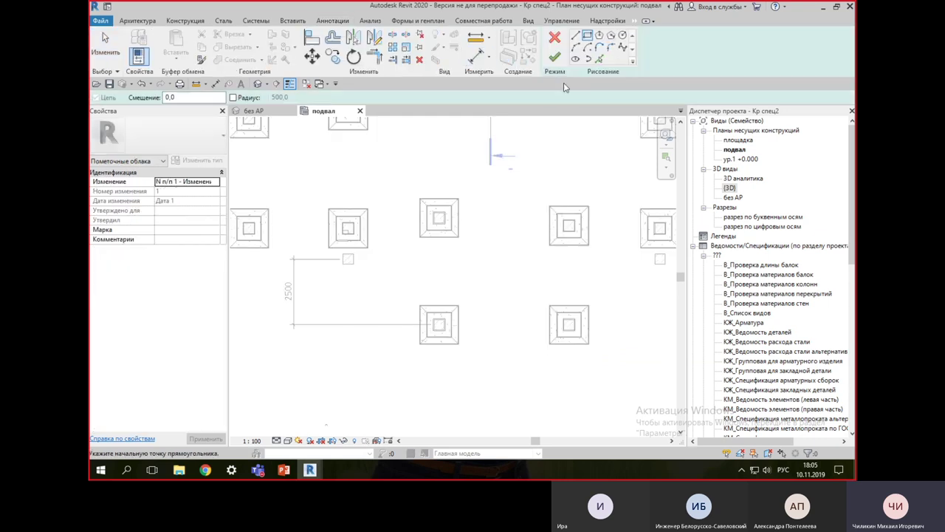
pyautogui.scroll(-3, 485, 317)
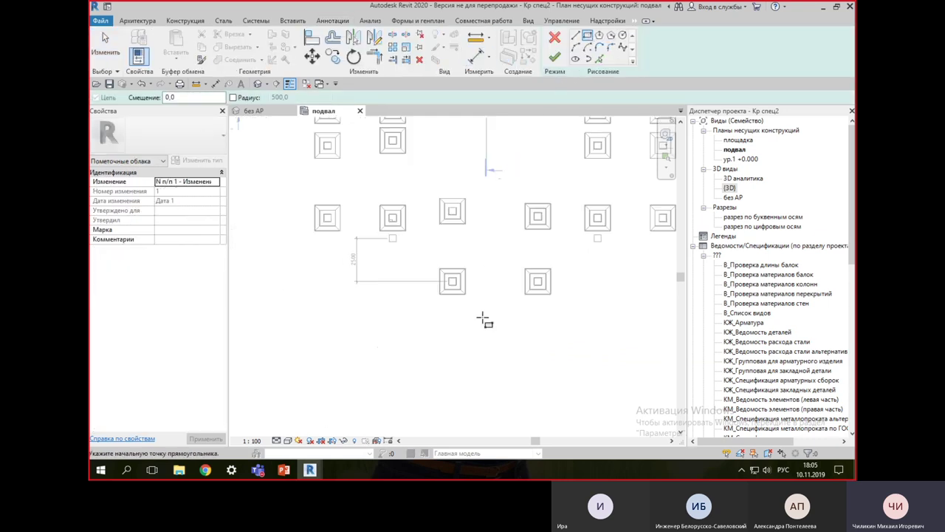
pyautogui.click(387, 301)
pyautogui.click(526, 259)
pyautogui.moveTo(576, 262); pyautogui.dragTo(534, 284, button='middle')
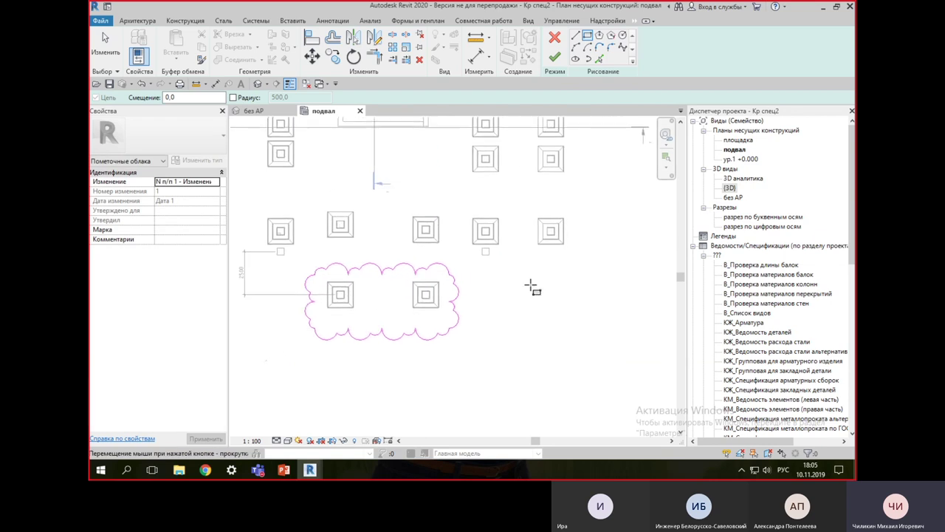
pyautogui.click(583, 193)
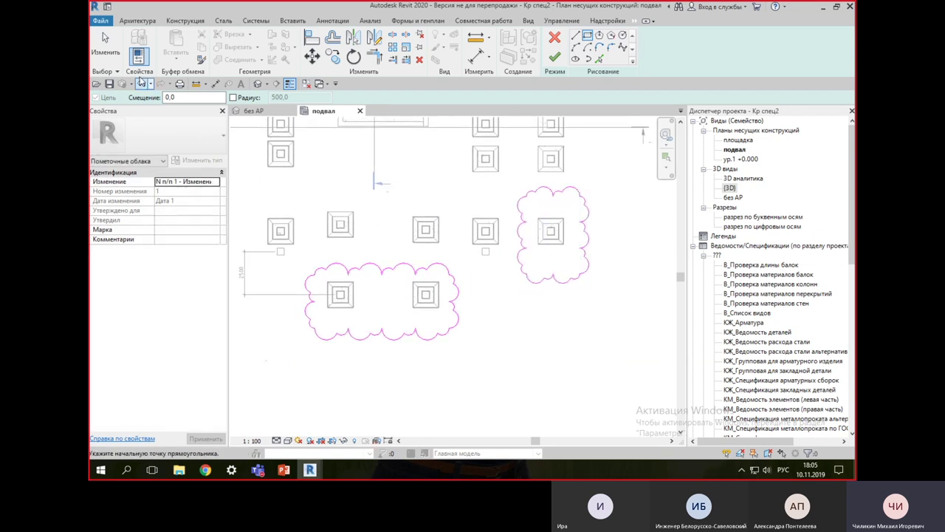
pyautogui.click(114, 46)
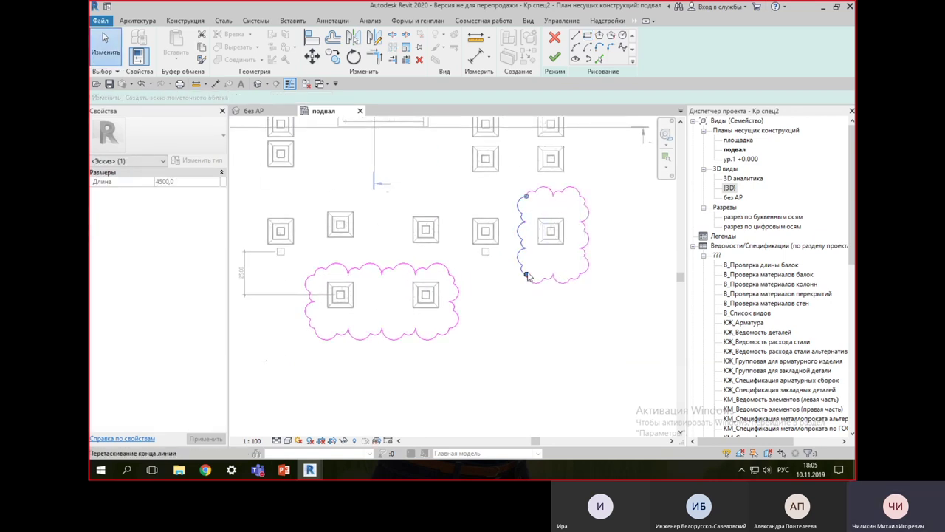
pyautogui.click(586, 279)
pyautogui.press('Delete')
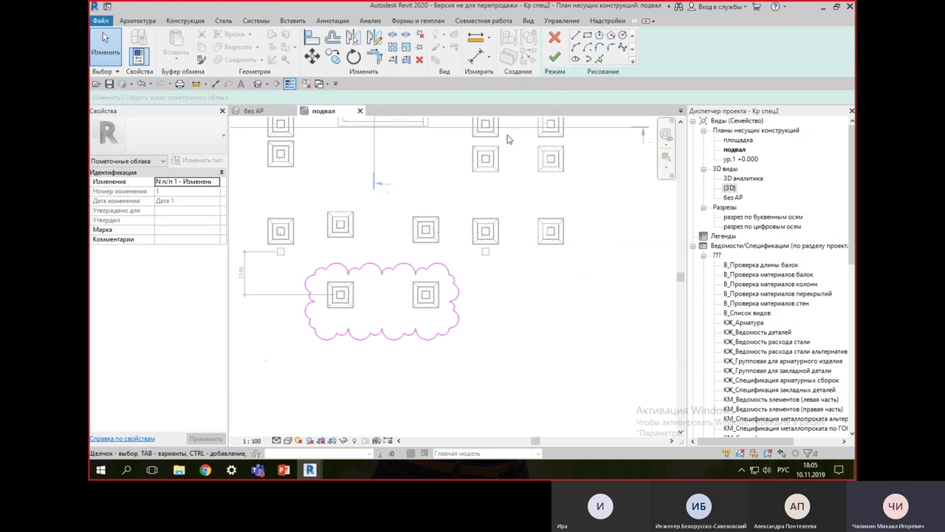
pyautogui.click(554, 57)
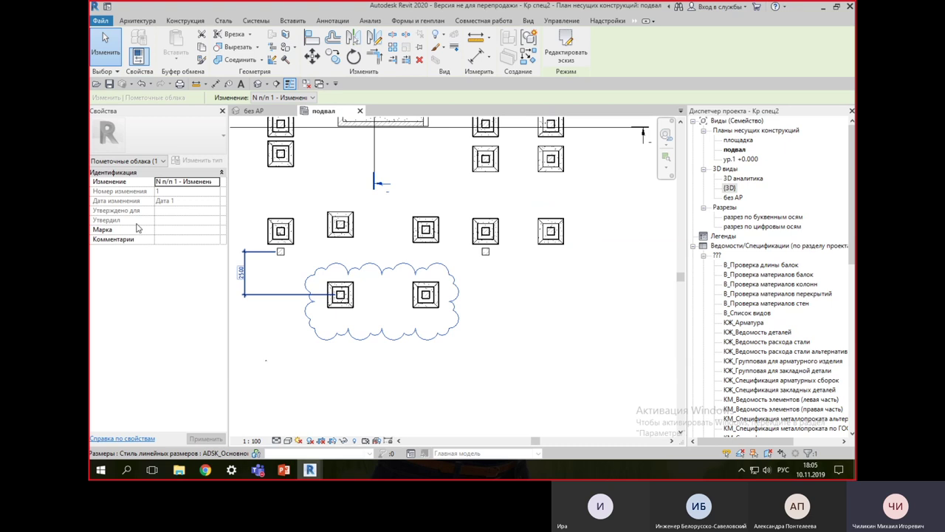
# Step: Type a comment into the revision cloud's Комментарии property and deselect the cloud
pyautogui.click(175, 240)
pyautogui.write('волра')
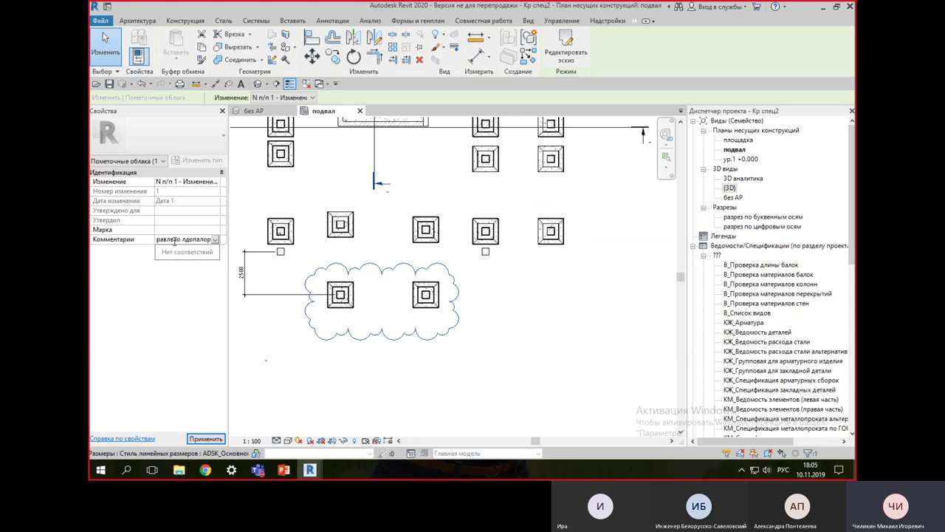
pyautogui.write('а')
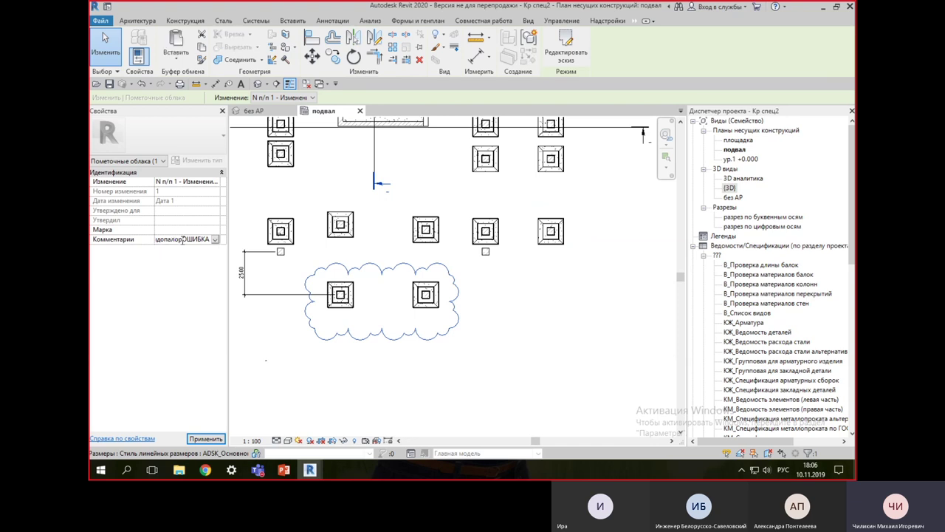
pyautogui.press('Return')
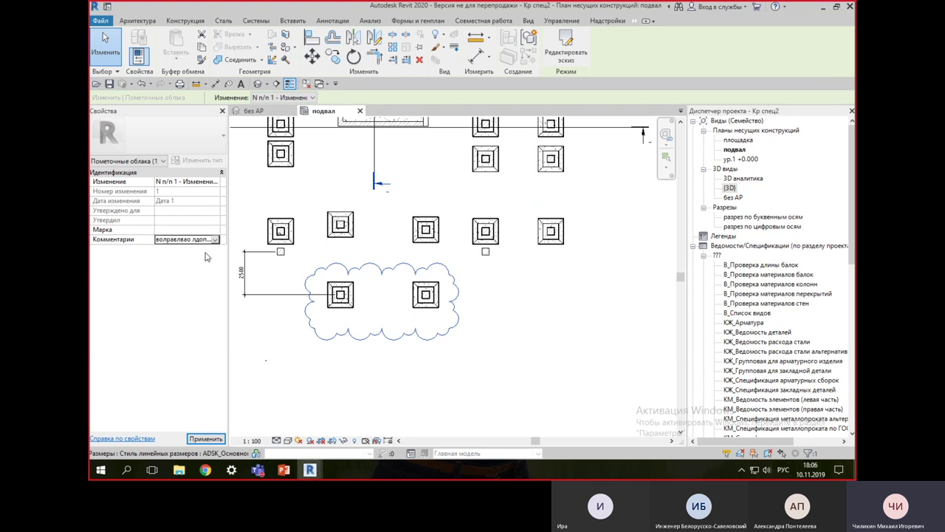
pyautogui.click(529, 350)
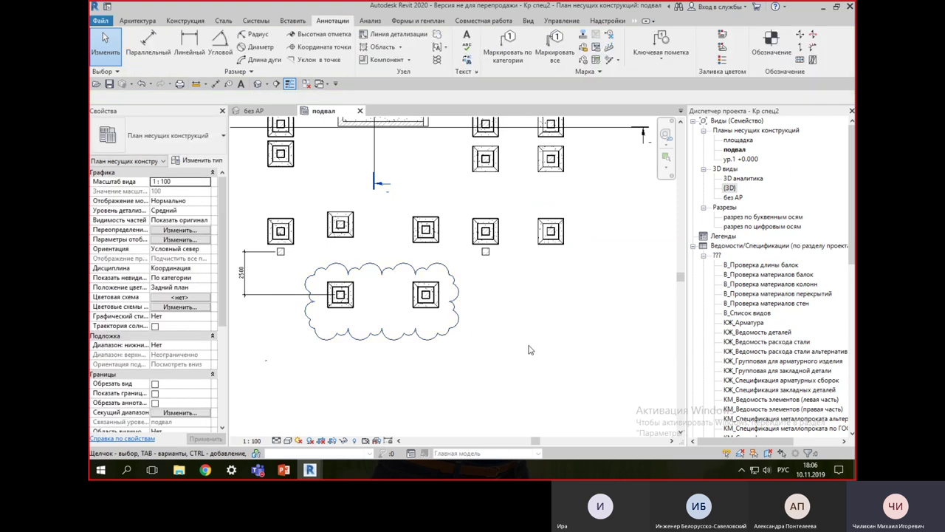
pyautogui.scroll(-2, 529, 349)
pyautogui.click(437, 46)
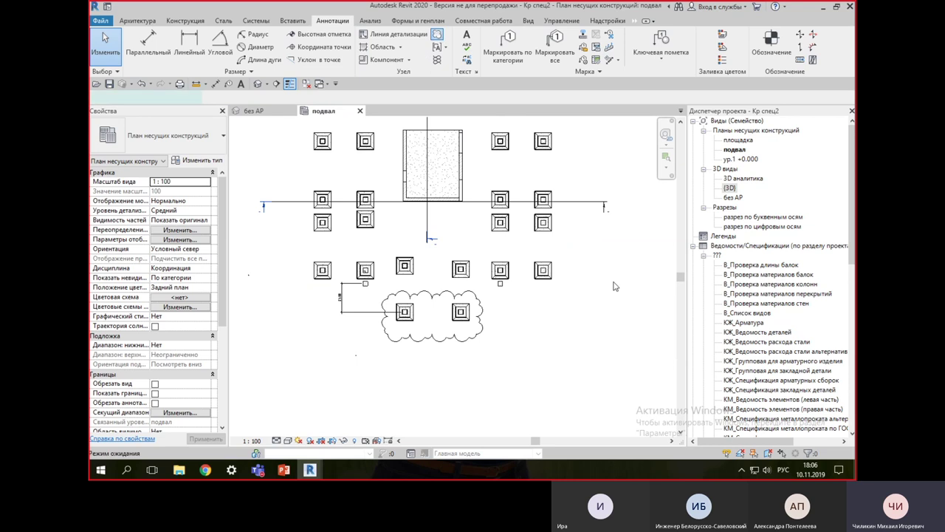
# Step: Draw a rectangular revision cloud around the right column and finish it
pyautogui.click(585, 303)
pyautogui.click(525, 246)
pyautogui.click(555, 57)
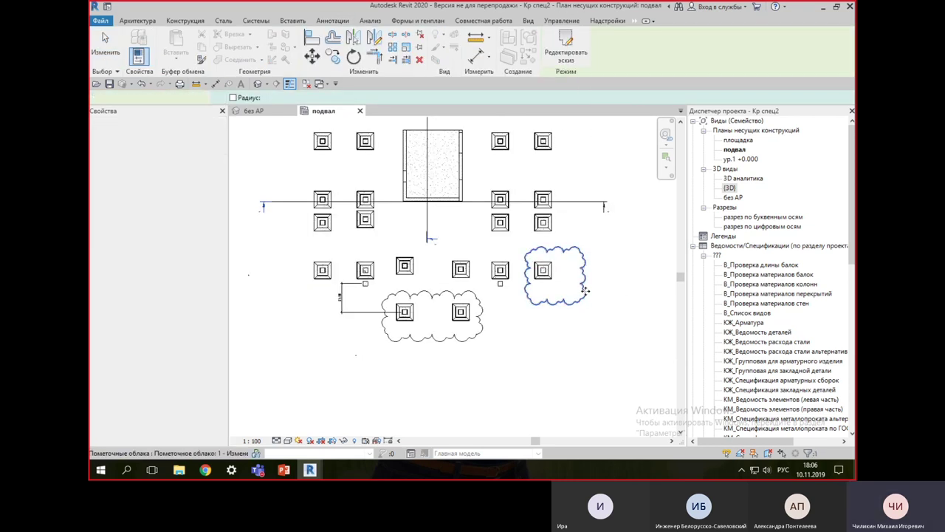
pyautogui.click(569, 360)
# Step: Place a text note reading лрыр 56756 with a leader pointing to the small column
pyautogui.click(465, 38)
pyautogui.scroll(2, 512, 324)
pyautogui.write('лрыр')
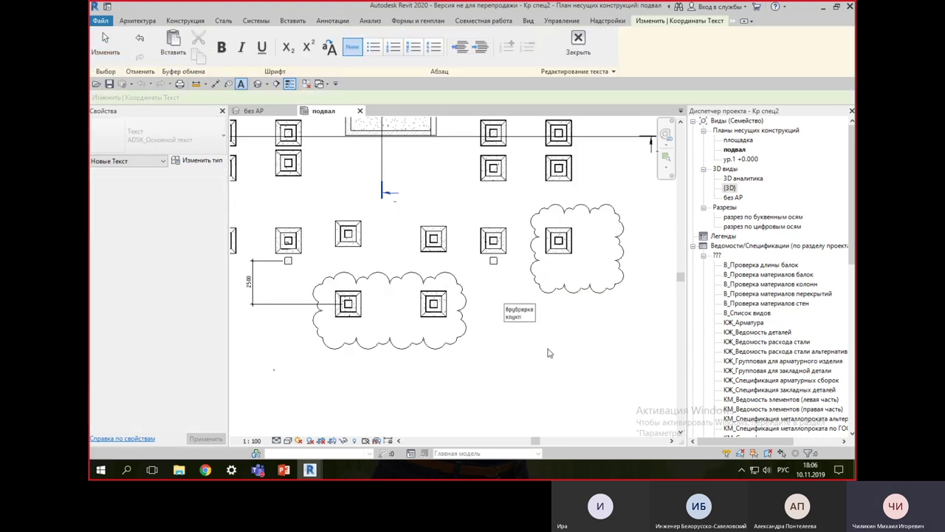
pyautogui.write('56756')
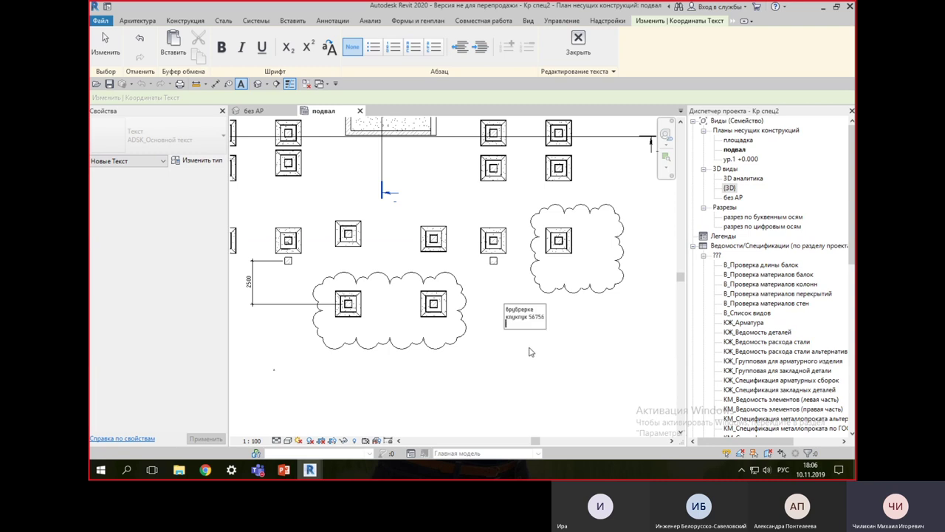
pyautogui.click(543, 325)
pyautogui.click(537, 310)
pyautogui.click(557, 56)
pyautogui.moveTo(466, 310); pyautogui.dragTo(498, 269)
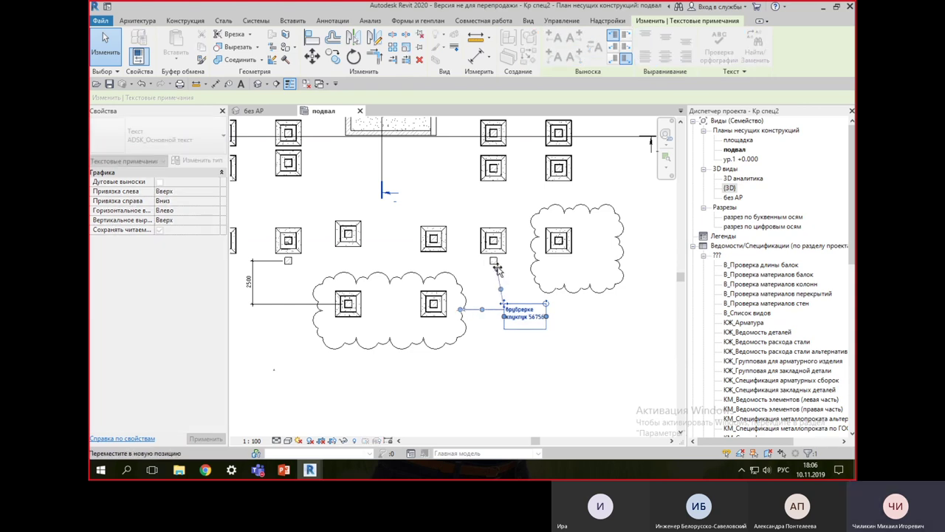
pyautogui.click(583, 322)
pyautogui.scroll(-2, 583, 321)
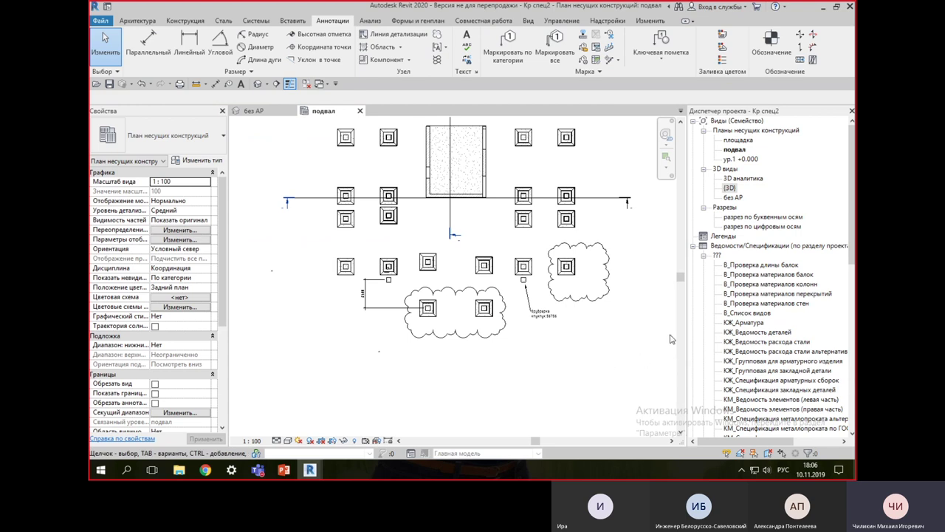
# Step: Prefix the подвал plan's name with 'ИСХ зд АР 1', declining to rename the level
pyautogui.click(735, 150)
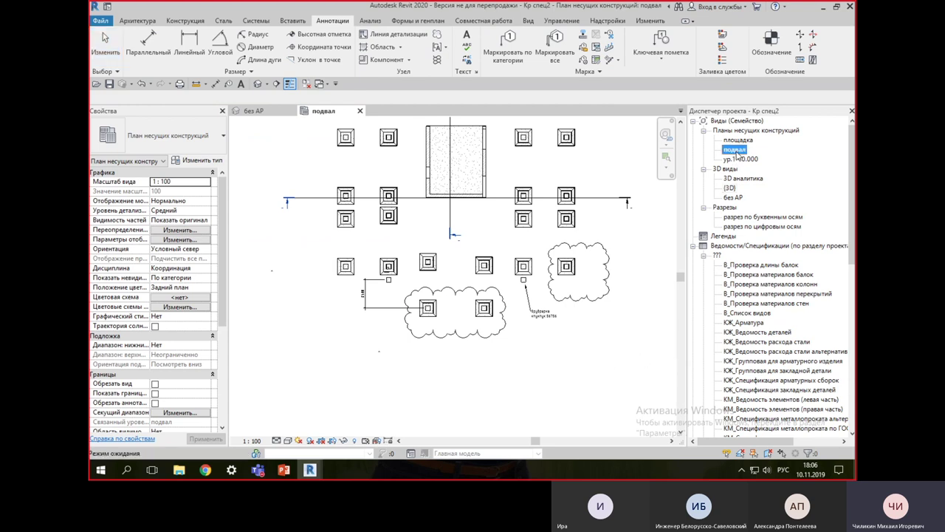
pyautogui.click(736, 152)
pyautogui.click(723, 151)
pyautogui.write('ИСХ ')
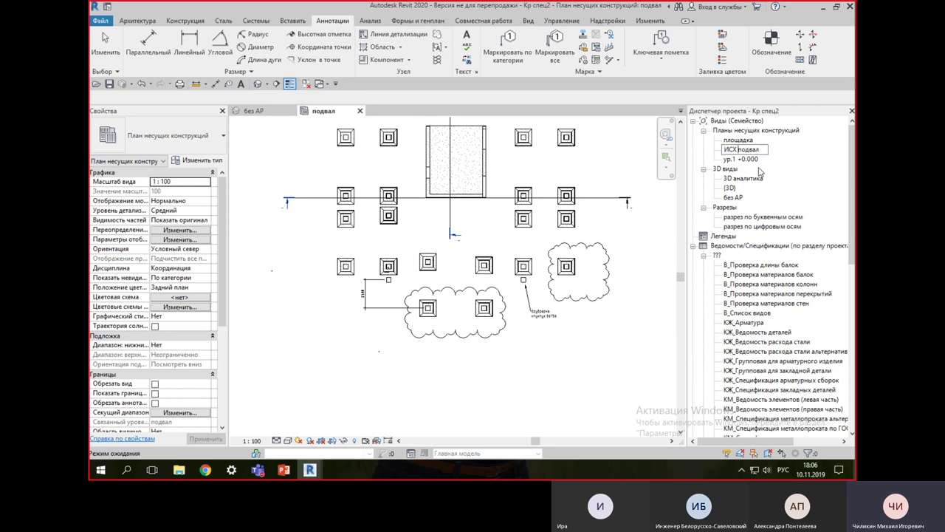
pyautogui.write('зд АР 1')
pyautogui.press('Return')
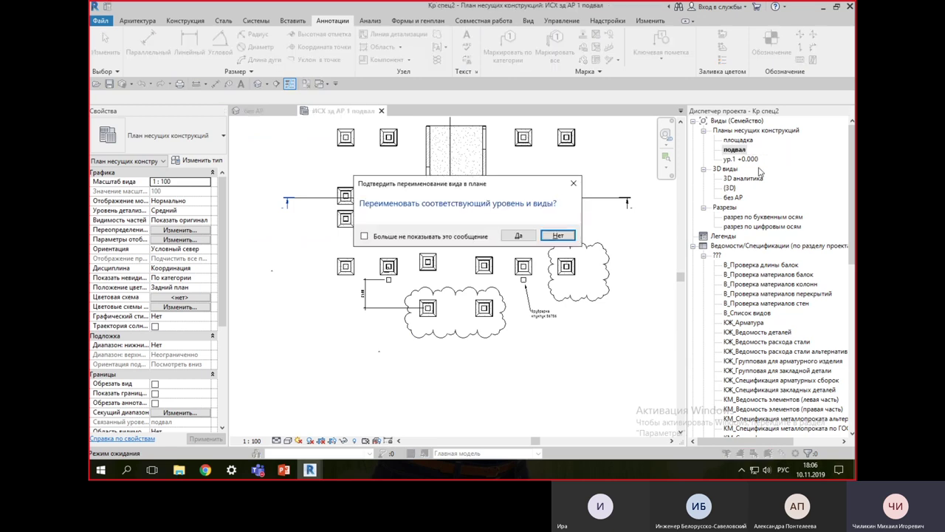
pyautogui.click(559, 236)
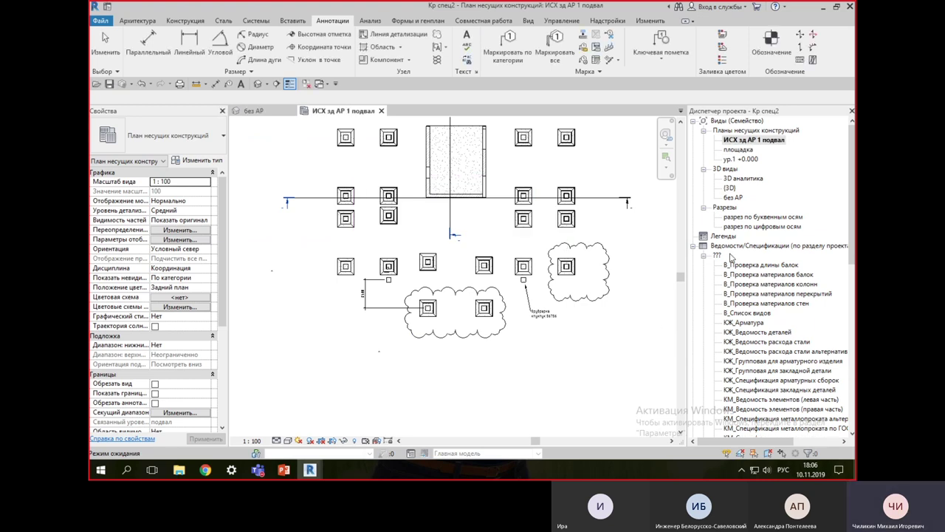
# Step: Organize the Project Browser views by view purpose (по назначению вида)
pyautogui.click(693, 246)
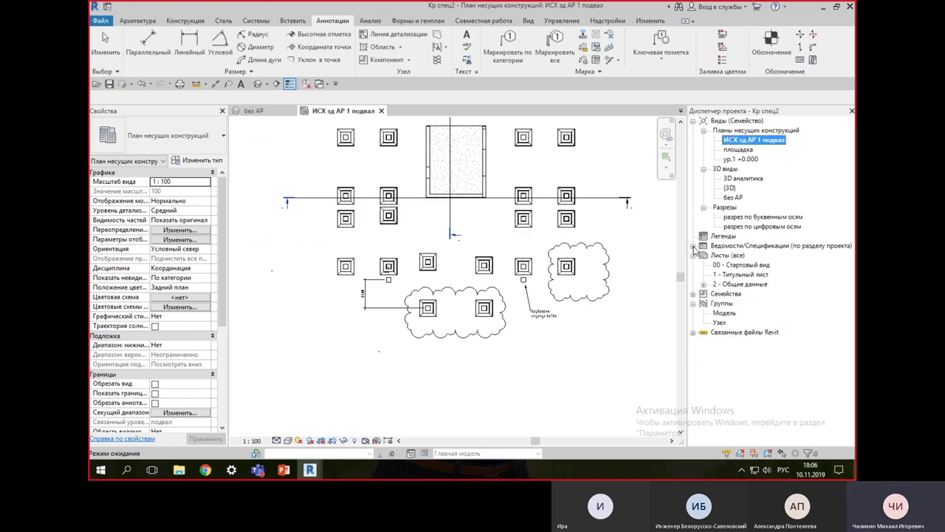
pyautogui.rightClick(738, 124)
pyautogui.click(781, 133)
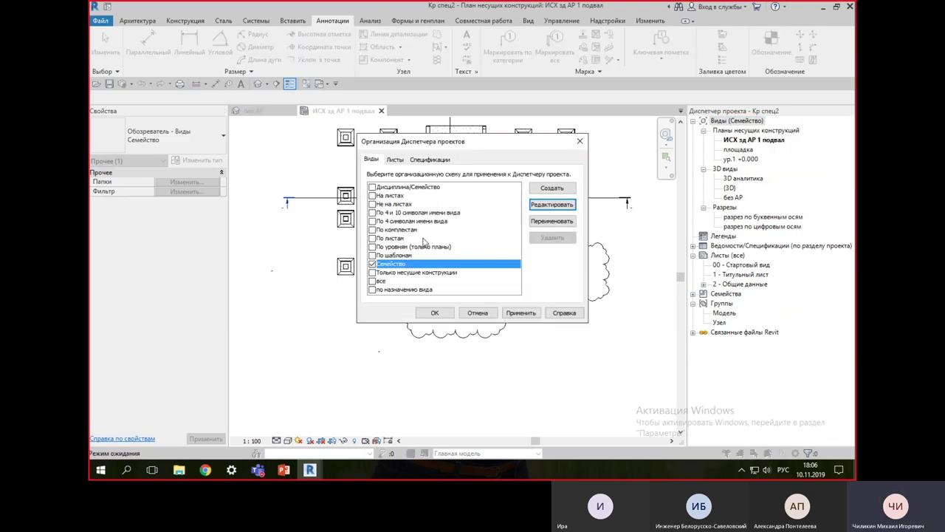
pyautogui.click(373, 289)
pyautogui.click(435, 312)
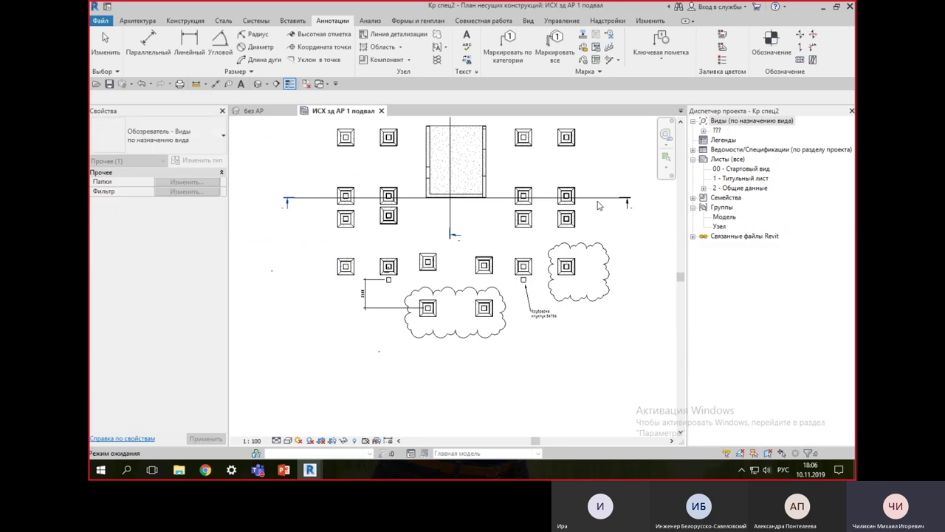
# Step: Set the ИСХ зд АР 1 подвал plan's Назначение вида to ИСХОД
pyautogui.click(703, 131)
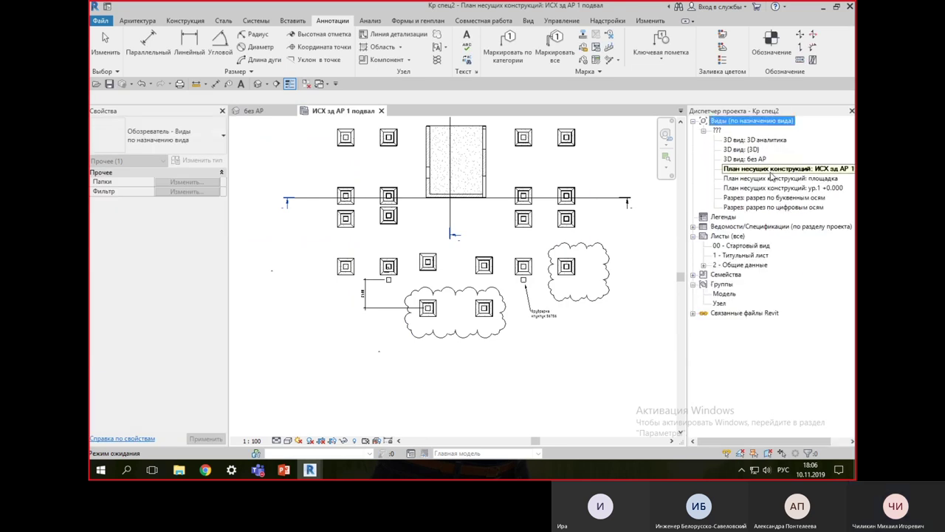
pyautogui.click(770, 170)
pyautogui.scroll(-4, 167, 326)
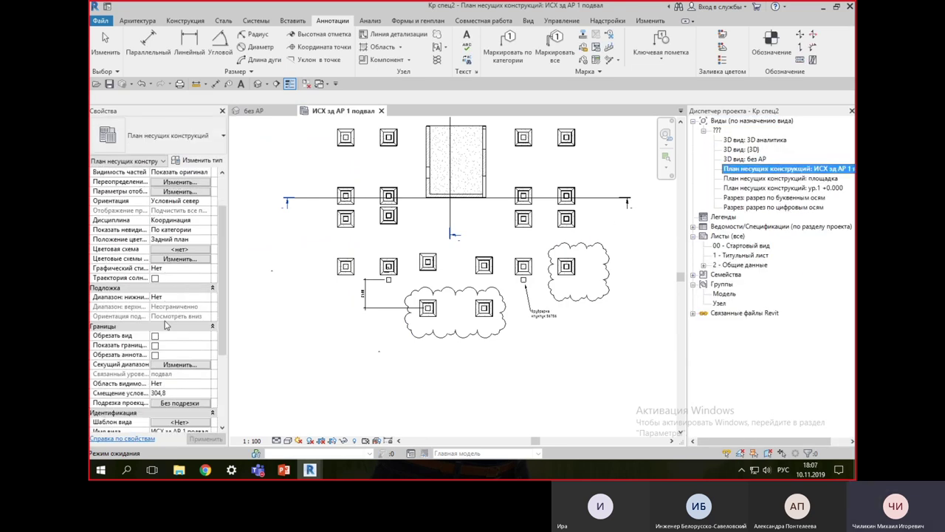
pyautogui.scroll(-2, 179, 318)
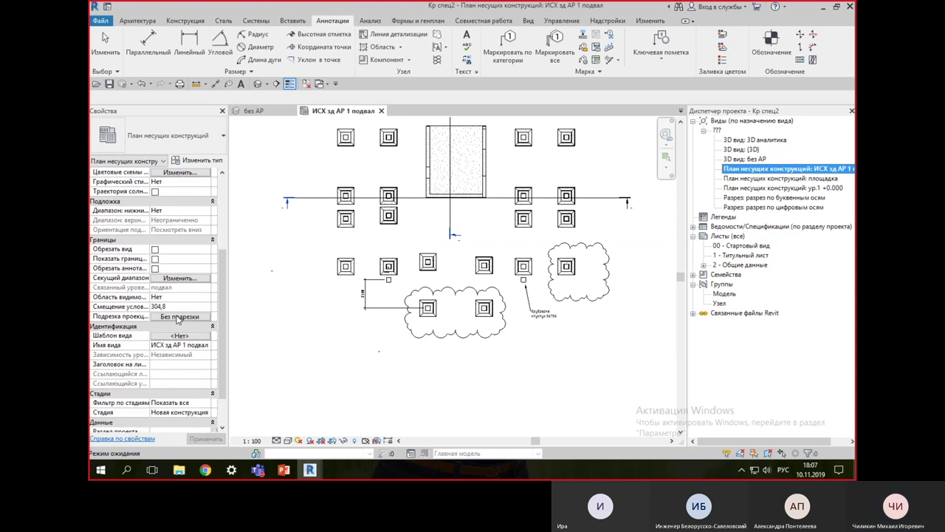
pyautogui.scroll(-2, 178, 319)
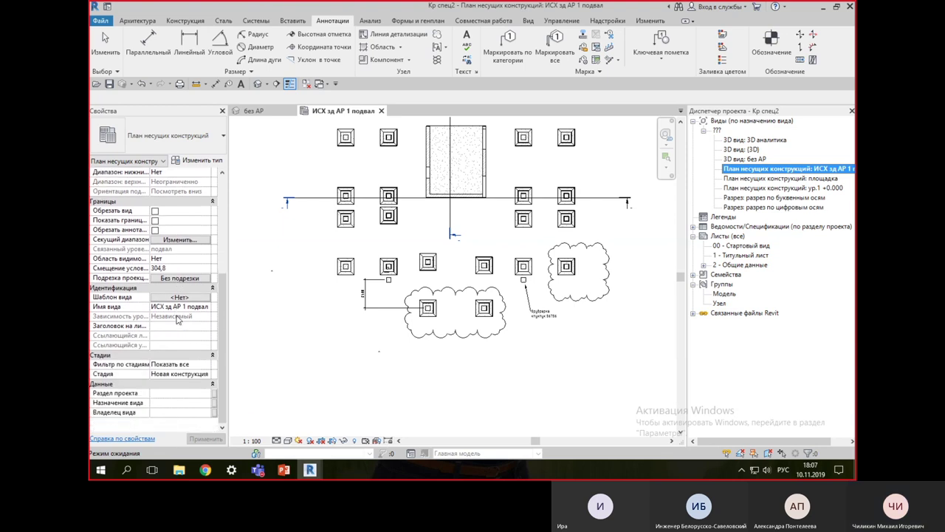
pyautogui.click(168, 402)
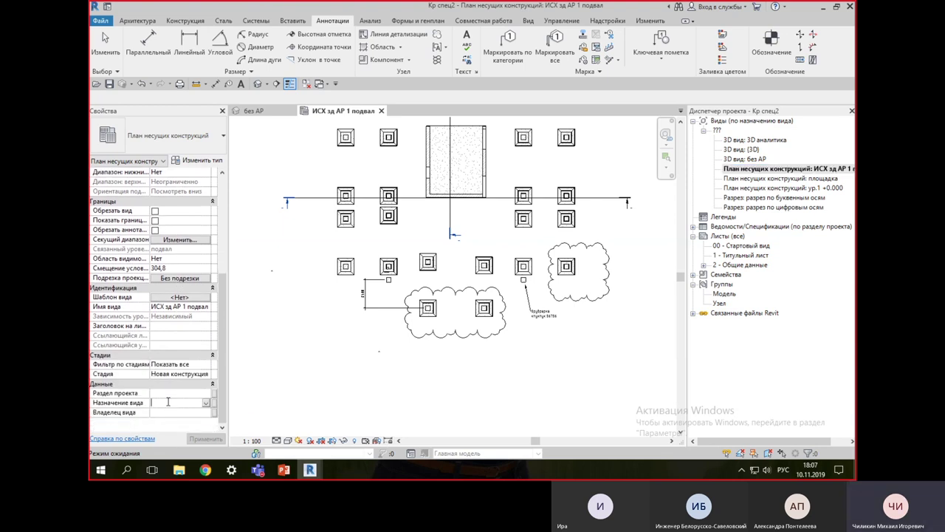
pyautogui.write('ИСХ')
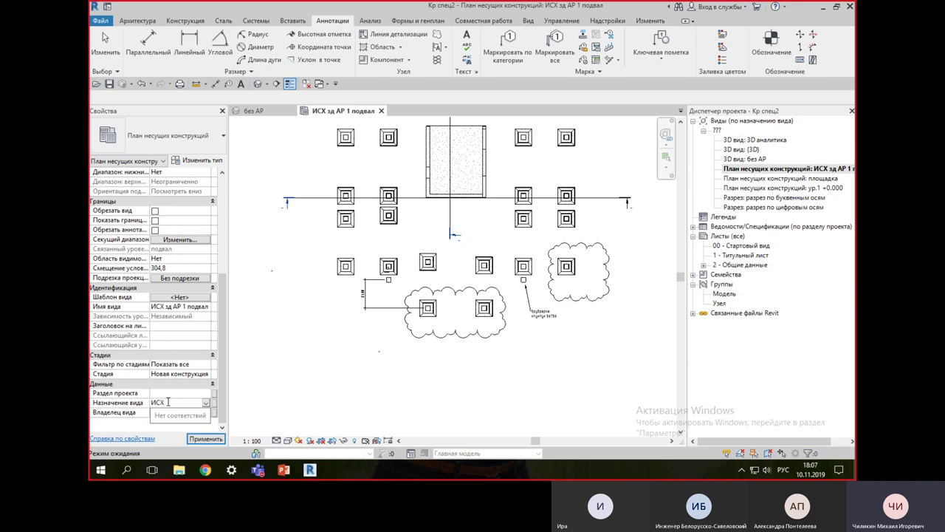
pyautogui.press('Return')
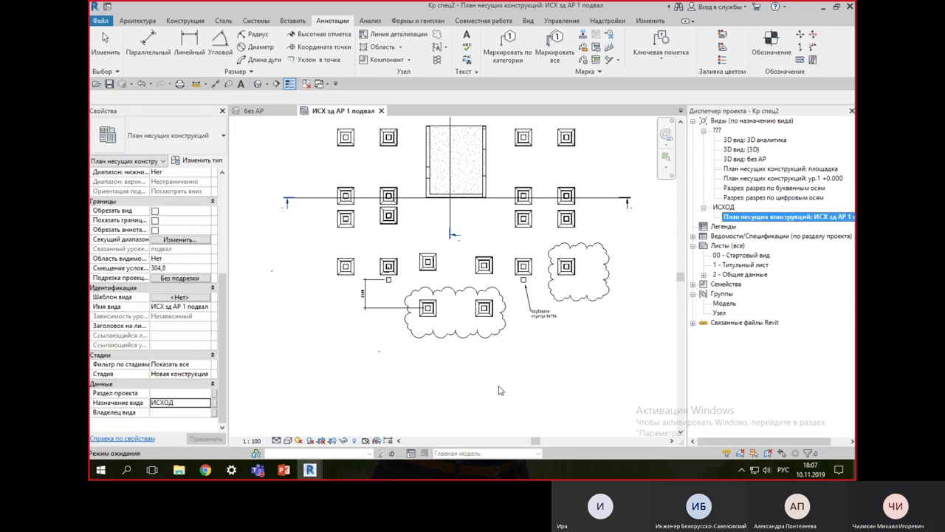
pyautogui.click(741, 216)
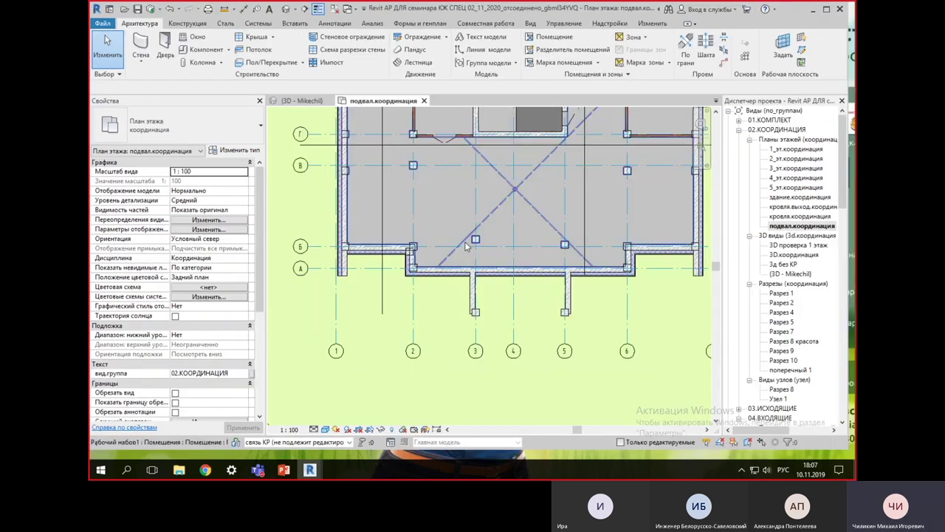
# Step: Fit the whole подвал.координация basement plan in view and start a Связь Revit link
pyautogui.scroll(-3, 319, 186)
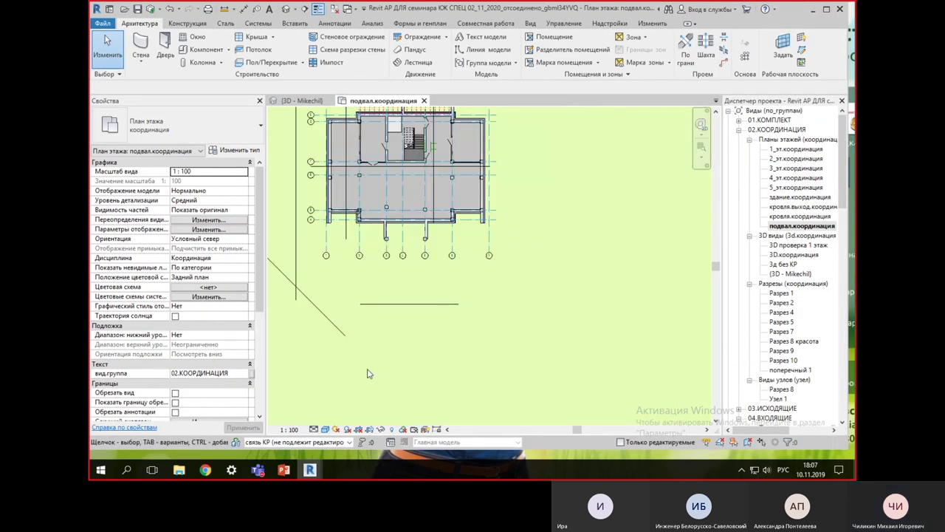
pyautogui.moveTo(580, 217); pyautogui.dragTo(623, 309, button='middle')
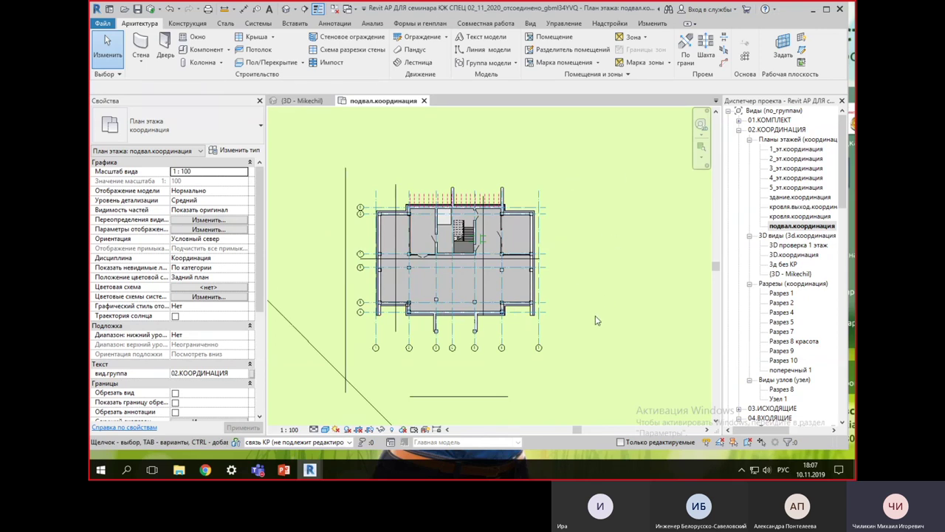
pyautogui.click(295, 23)
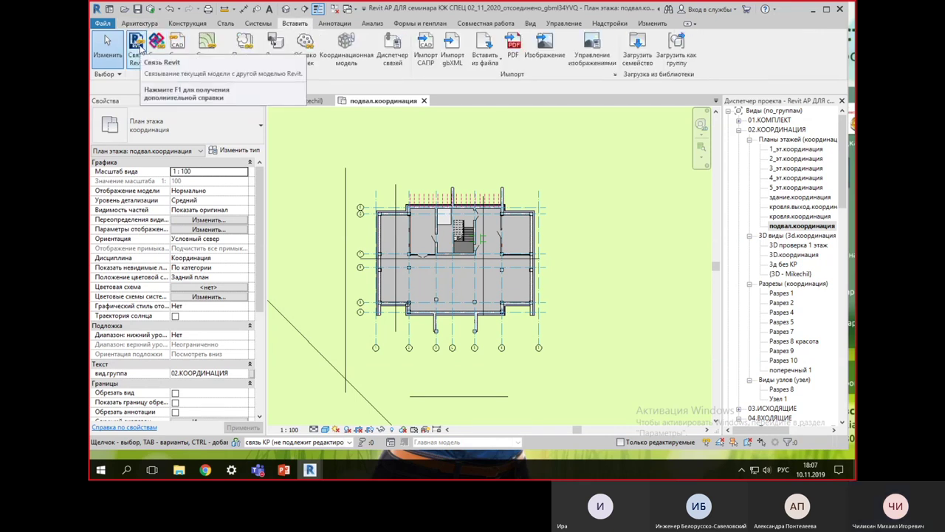
pyautogui.click(135, 44)
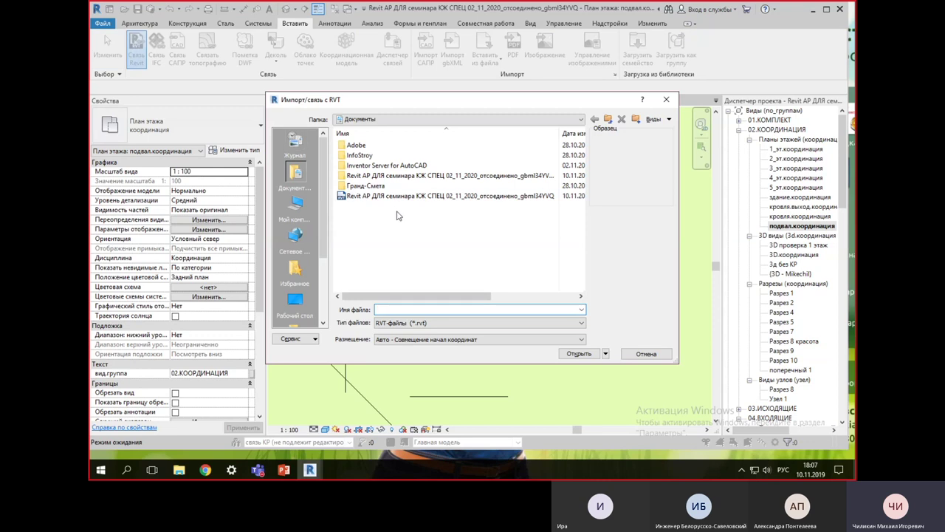
# Step: Link Кр спец2.rvt from семинар АР - КР, placed Авто - По общим координатам
pyautogui.click(297, 302)
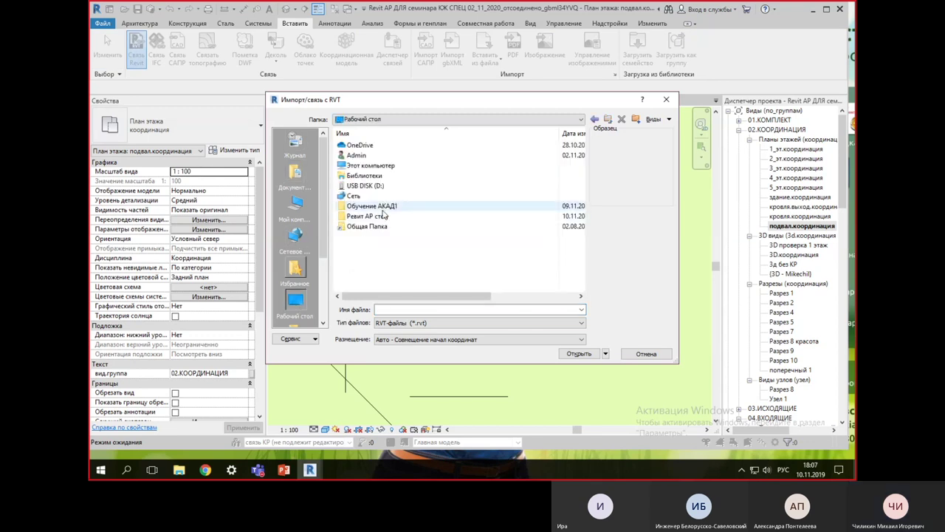
pyautogui.doubleClick(385, 215)
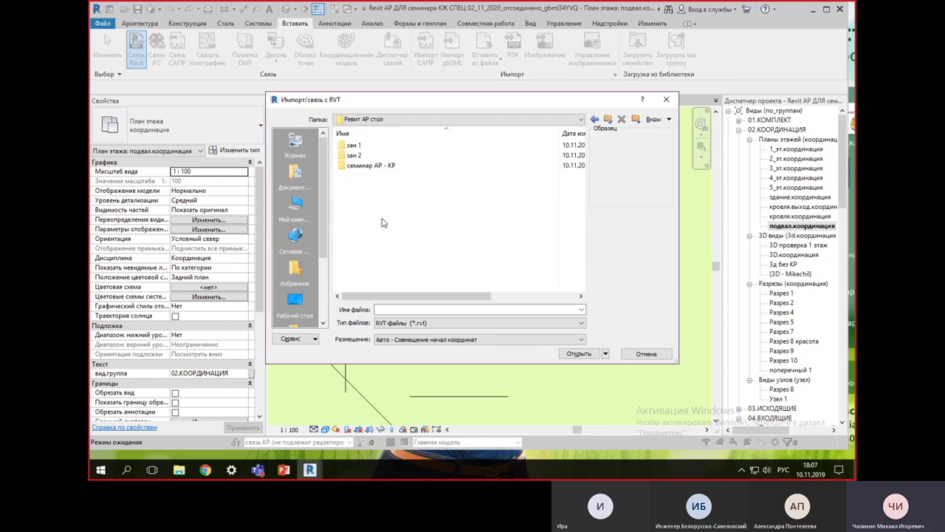
pyautogui.doubleClick(381, 166)
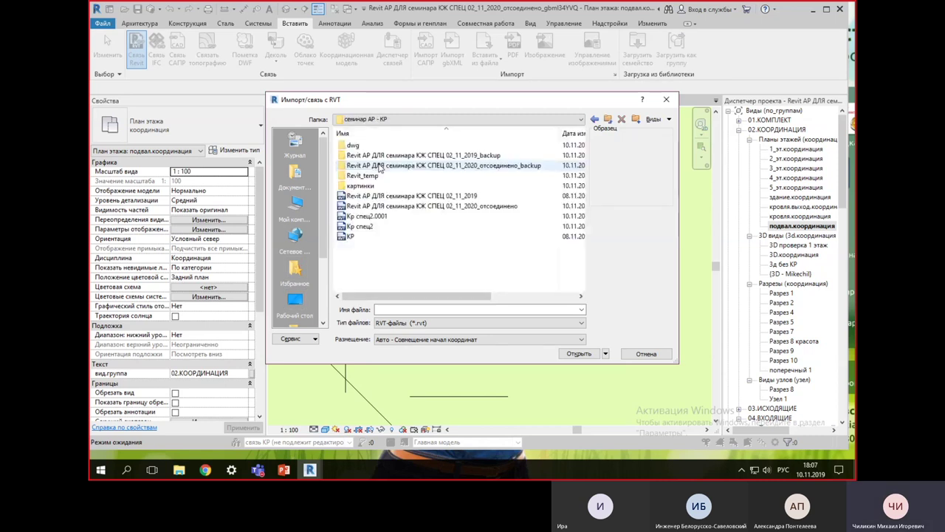
pyautogui.click(363, 226)
pyautogui.click(454, 339)
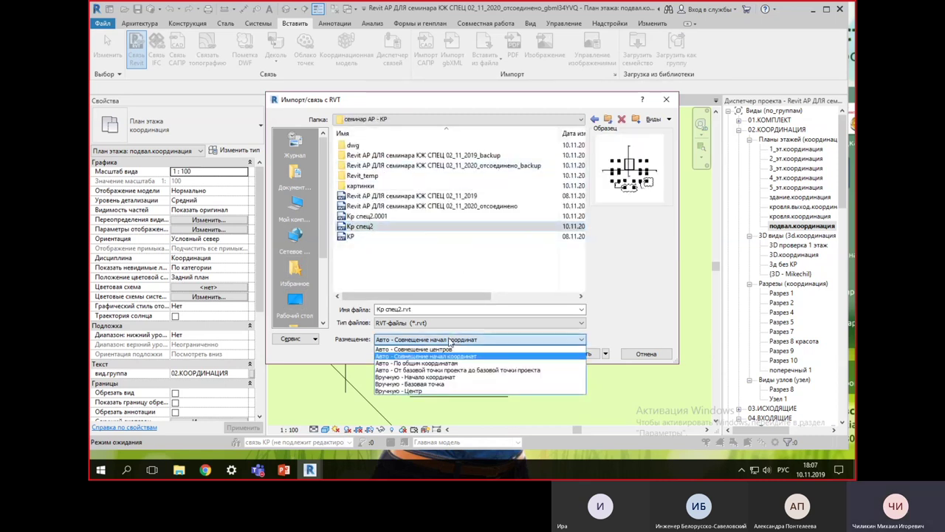
pyautogui.click(421, 363)
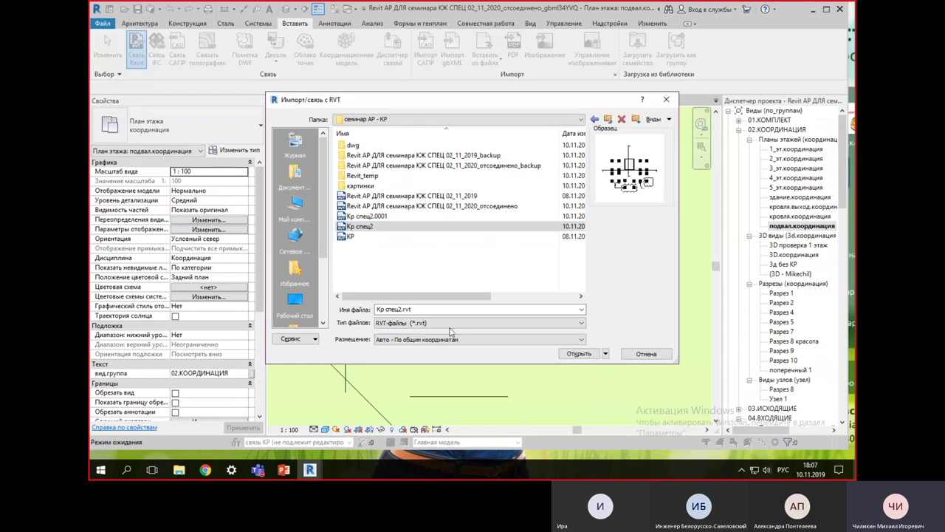
pyautogui.click(579, 354)
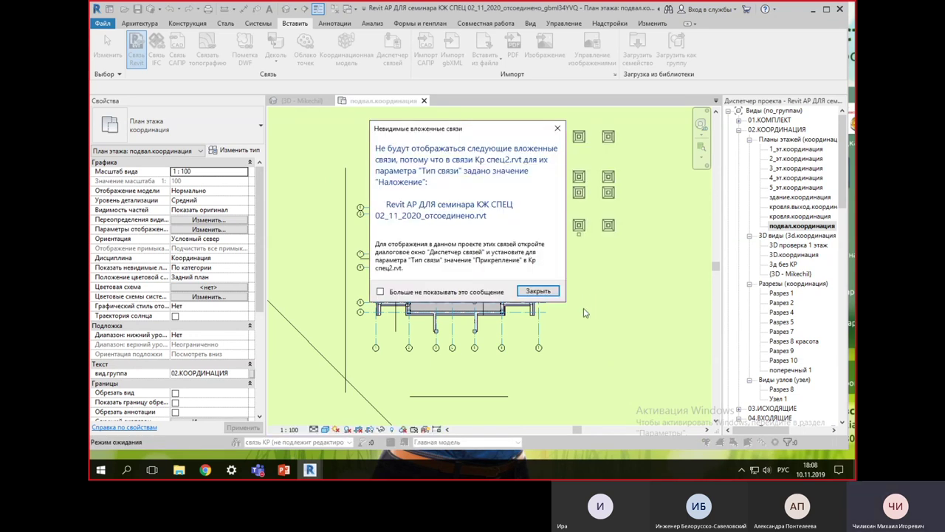
pyautogui.click(542, 292)
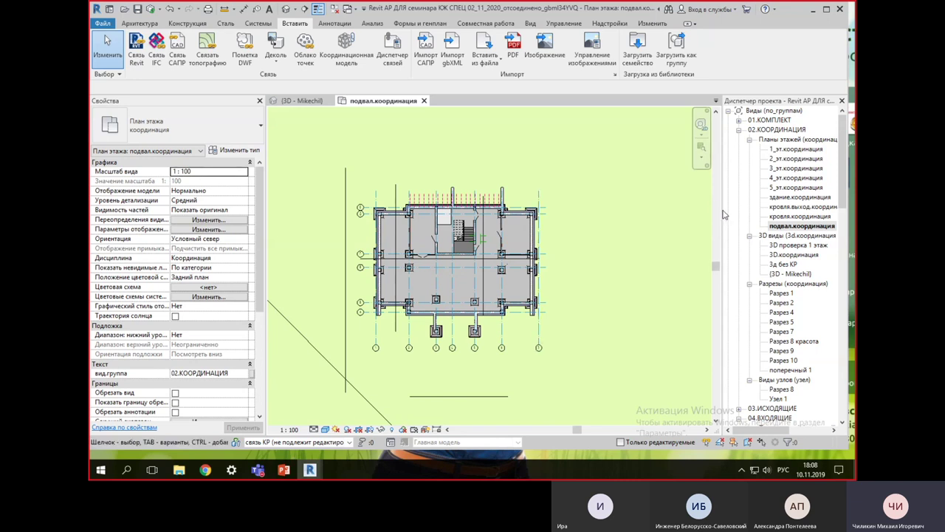
pyautogui.moveTo(721, 209); pyautogui.dragTo(672, 210)
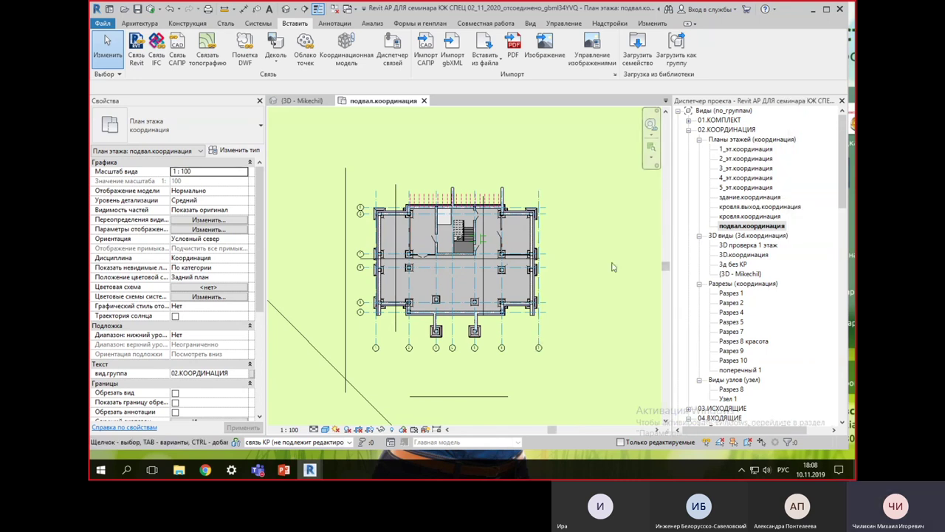
# Step: Create a new входящий-type floor plan for the подвал level, allowing duplicate views
pyautogui.scroll(-2, 747, 316)
pyautogui.scroll(-2, 746, 315)
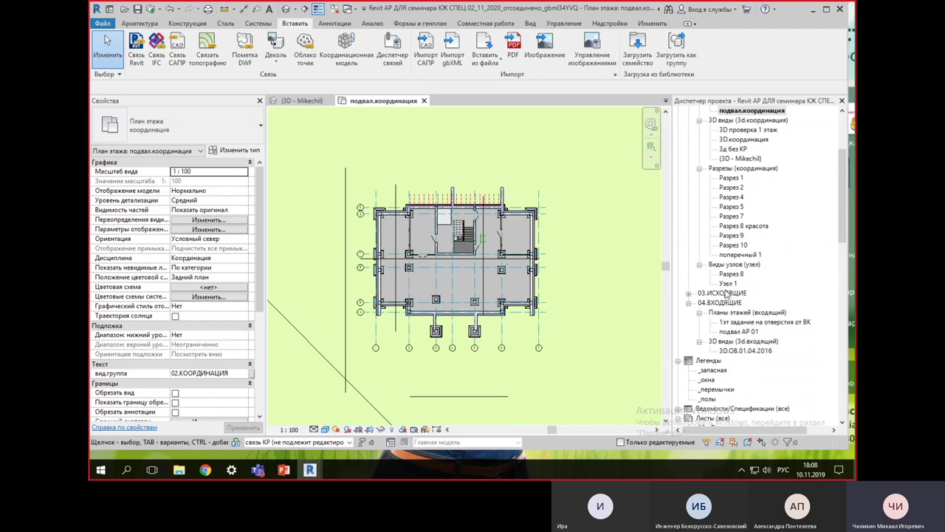
pyautogui.click(531, 24)
pyautogui.click(408, 37)
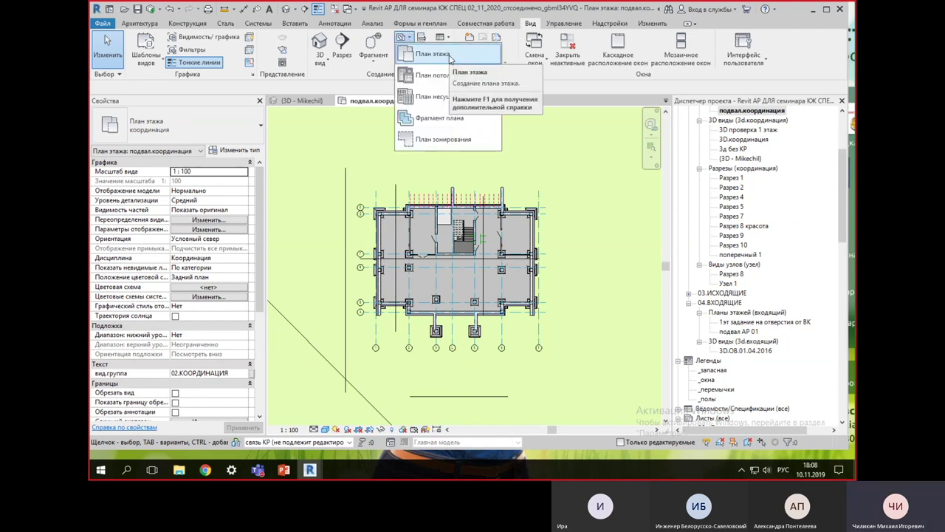
pyautogui.click(450, 59)
pyautogui.click(441, 138)
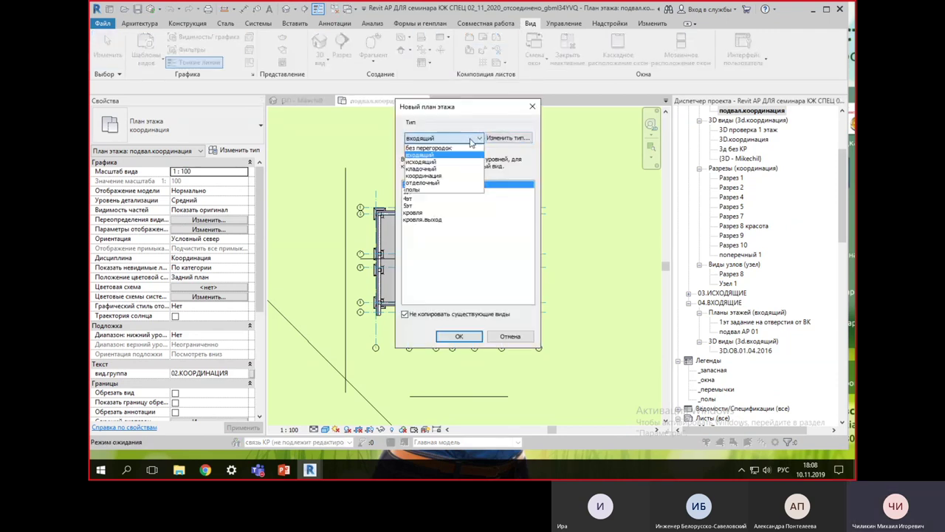
pyautogui.click(435, 156)
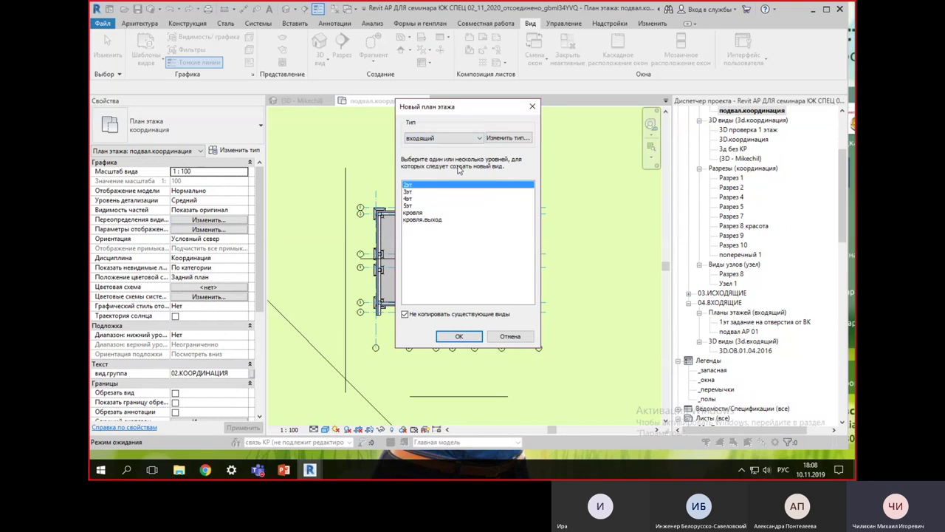
pyautogui.click(405, 314)
pyautogui.click(422, 235)
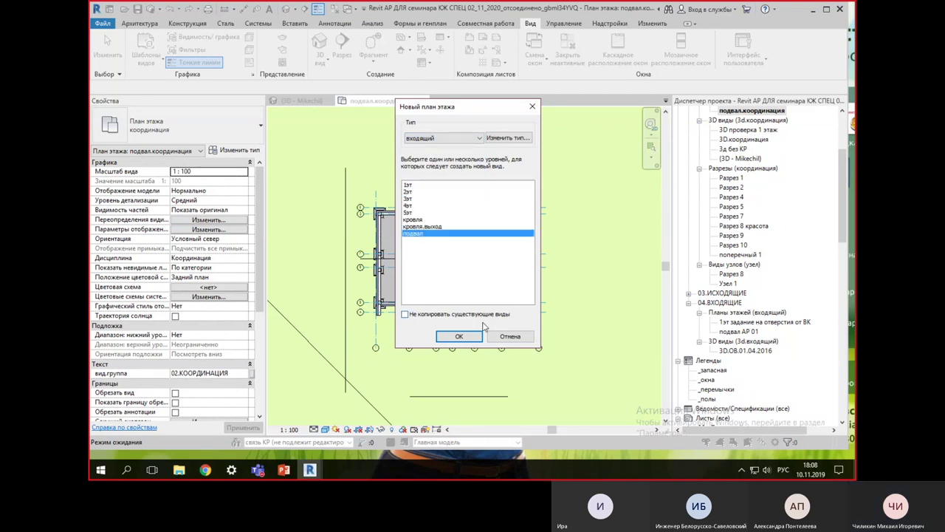
pyautogui.click(459, 336)
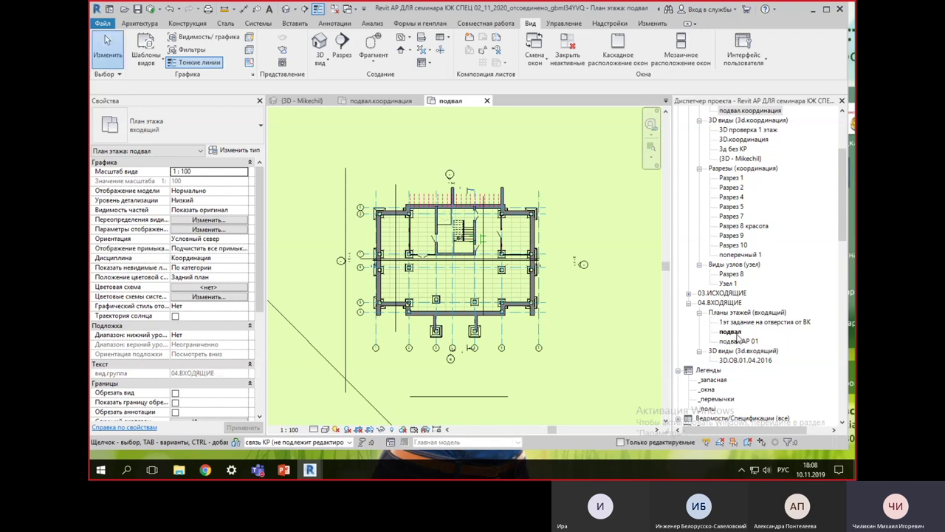
# Step: Rename the new basement plan to 'подвал КР 11' and answer the level-rename prompt
pyautogui.click(734, 332)
pyautogui.click(734, 332)
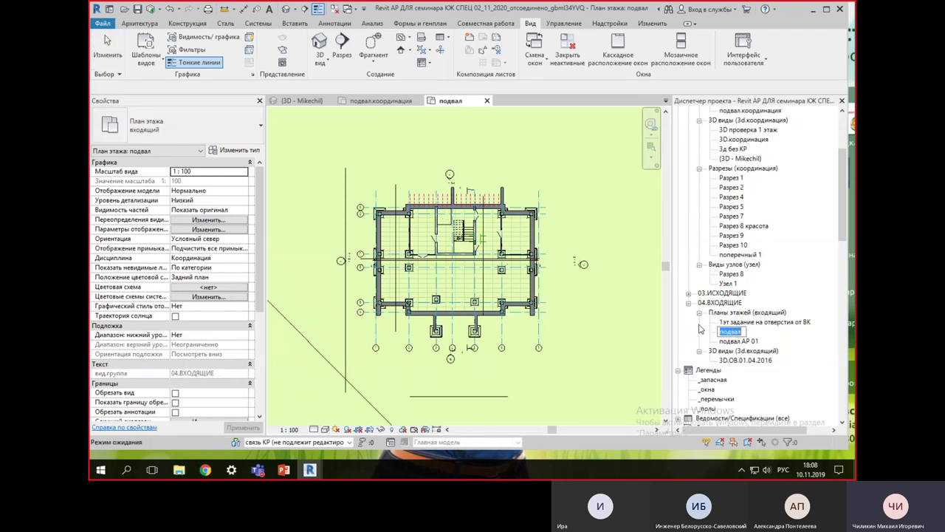
pyautogui.click(745, 332)
pyautogui.write('КР 11')
pyautogui.press('Return')
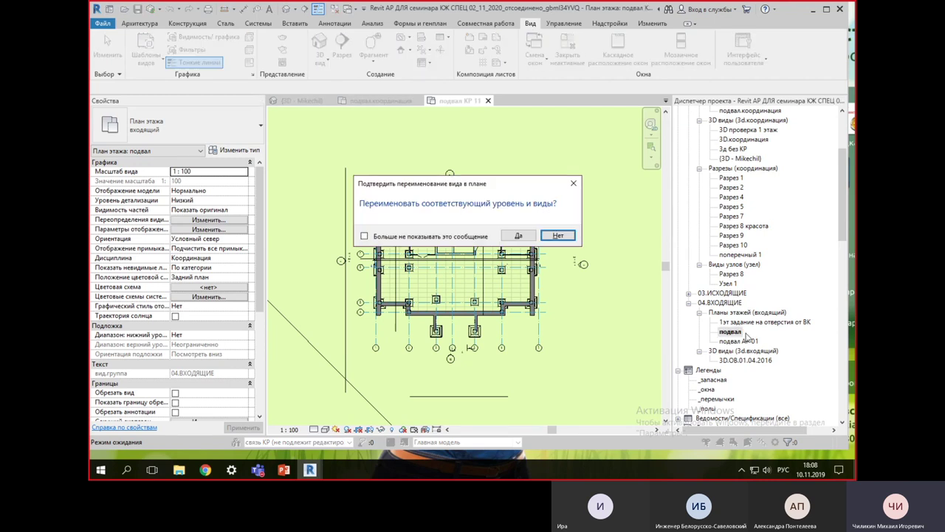
pyautogui.click(557, 234)
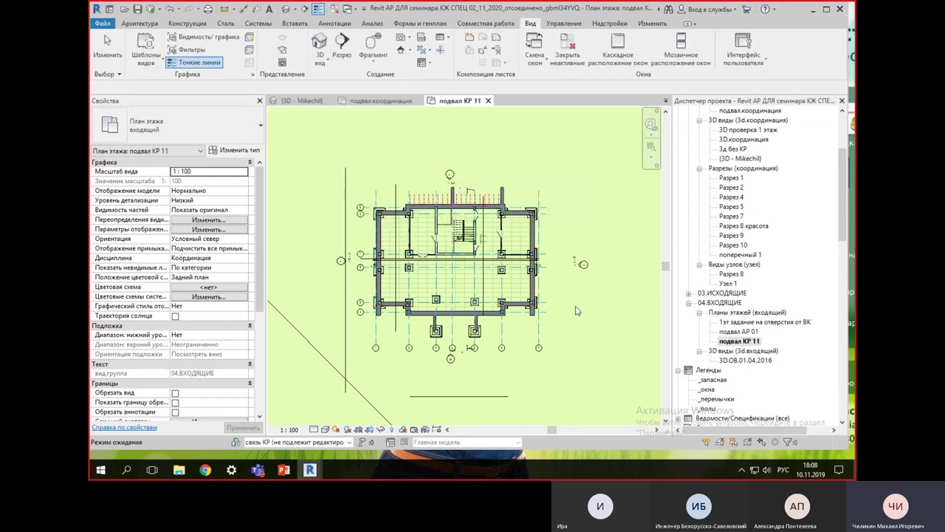
pyautogui.scroll(3, 525, 340)
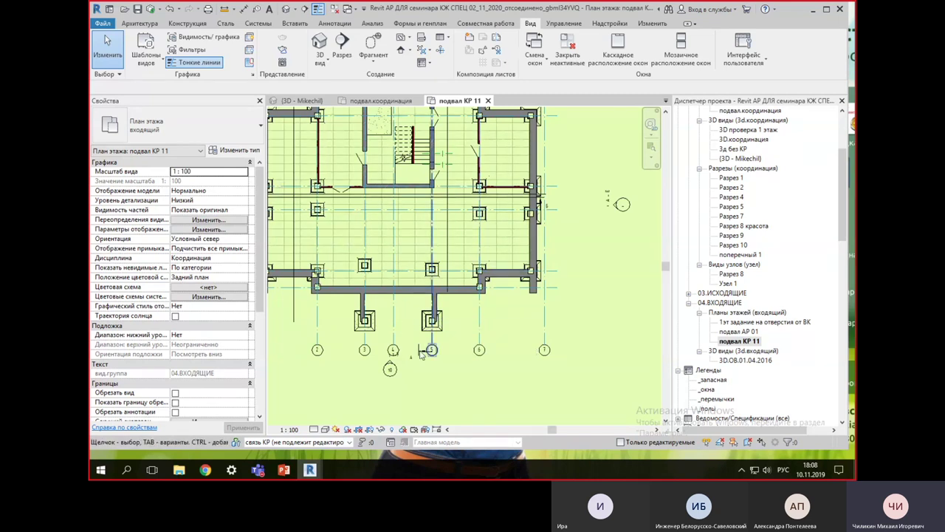
pyautogui.scroll(-1, 566, 320)
pyautogui.scroll(-1, 587, 316)
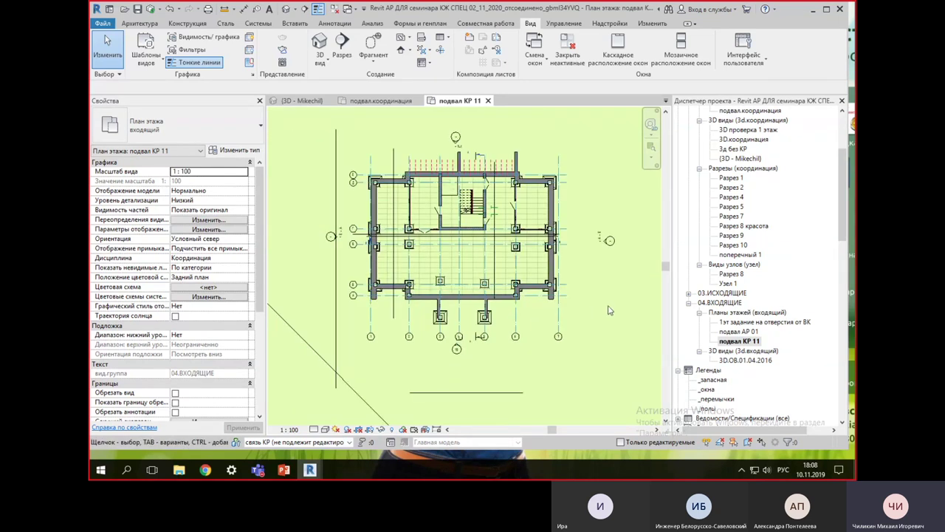
# Step: Display the Кр спец2.rvt link By linked view using its ИСХ зд АР 1 подвал plan
pyautogui.click(219, 222)
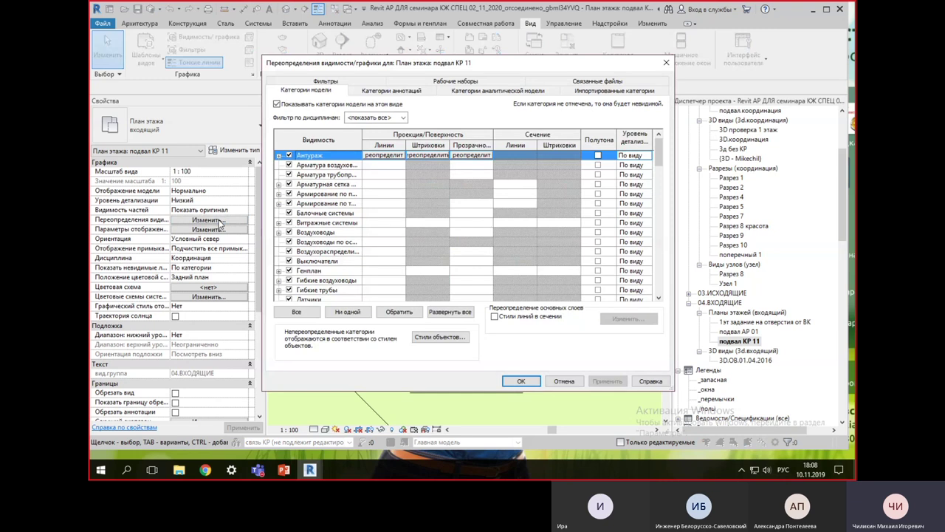
pyautogui.click(598, 89)
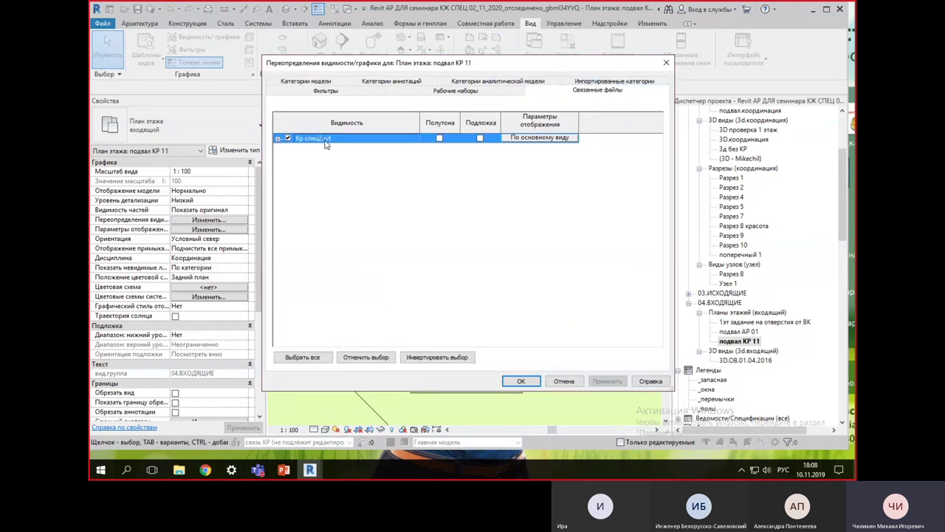
pyautogui.click(528, 138)
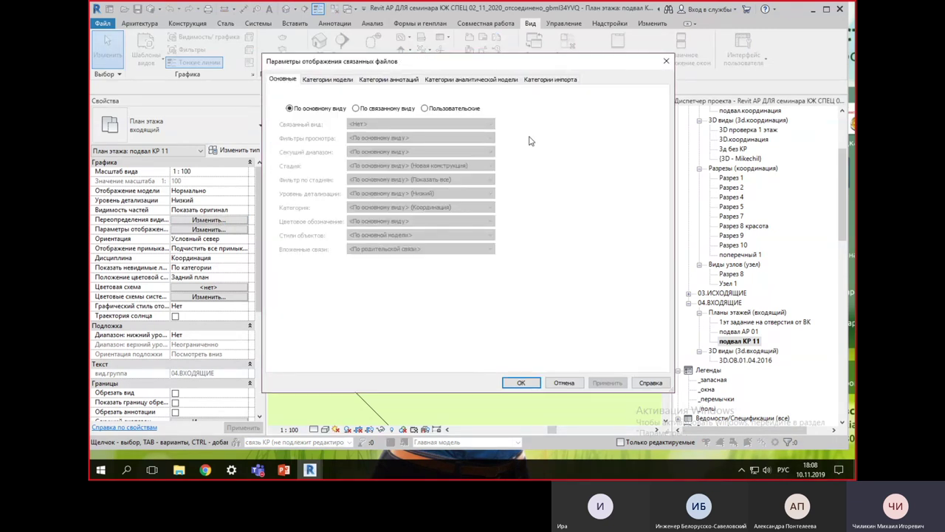
pyautogui.click(362, 110)
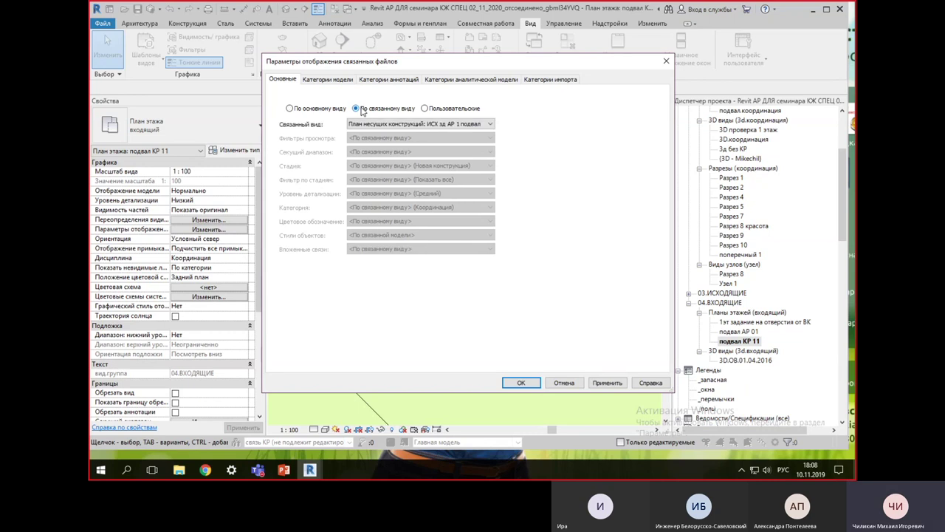
pyautogui.click(387, 124)
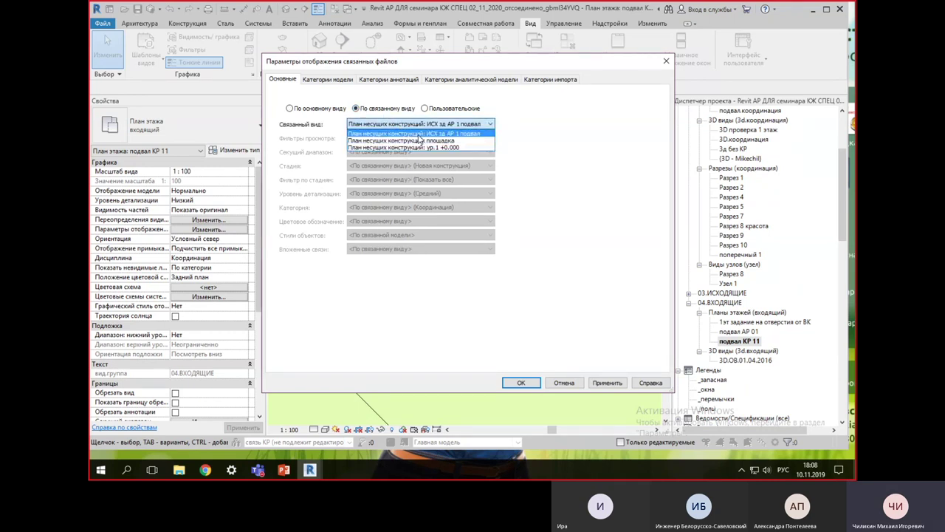
pyautogui.click(416, 133)
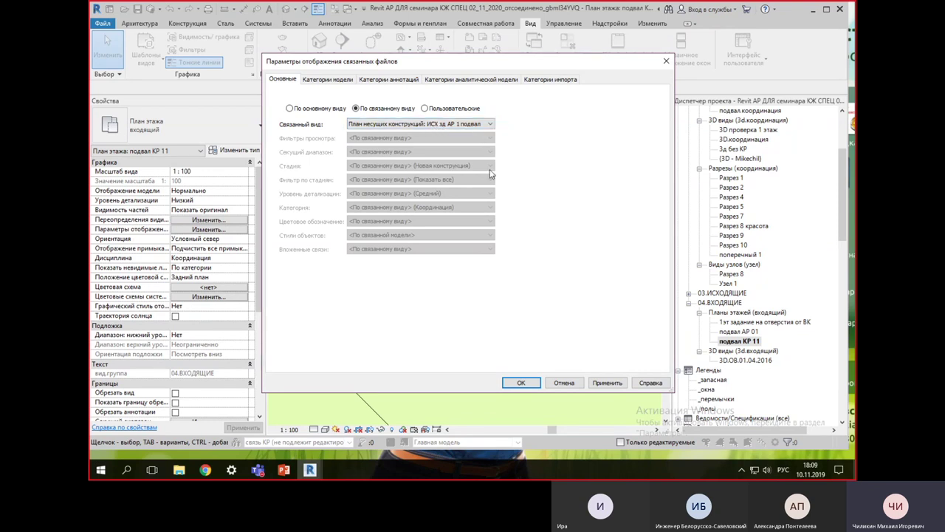
pyautogui.click(526, 382)
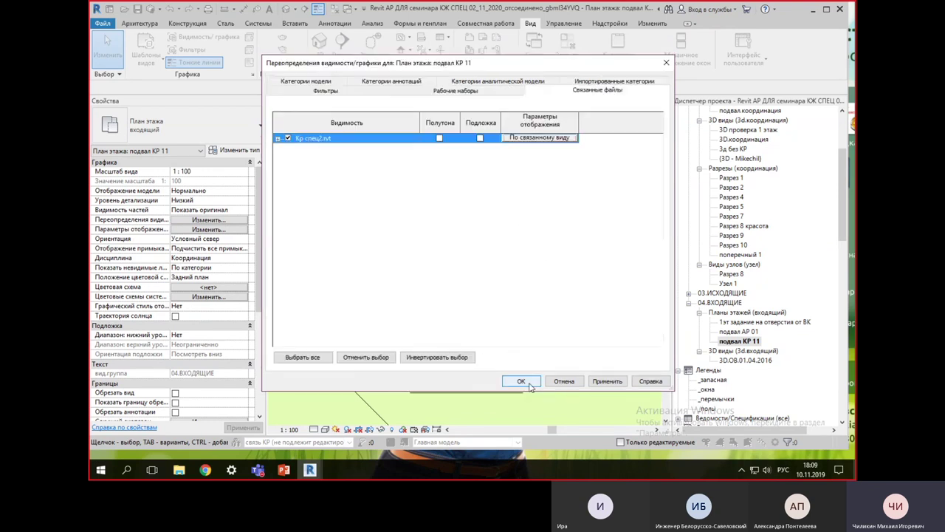
pyautogui.click(526, 383)
pyautogui.scroll(2, 553, 367)
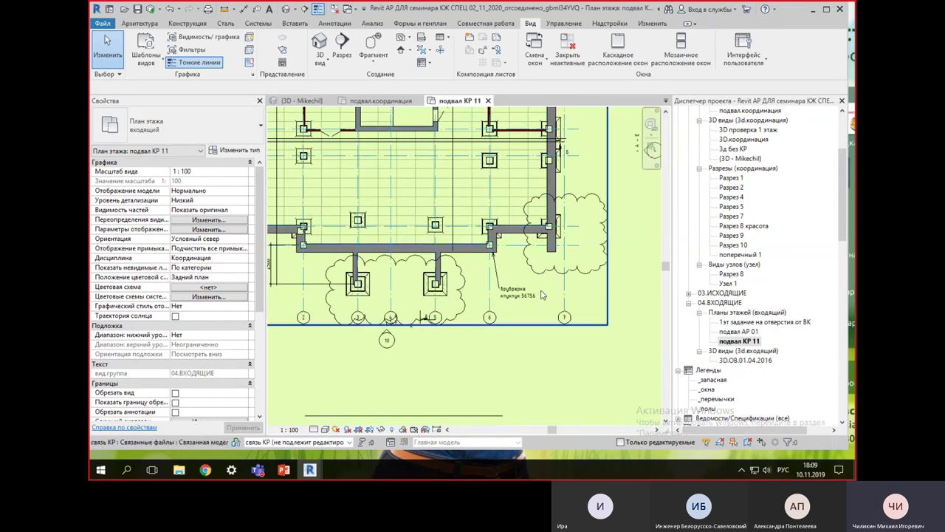
# Step: Extend grid 7's ends below the revision clouds, then select linked revision clouds to inspect them
pyautogui.click(565, 312)
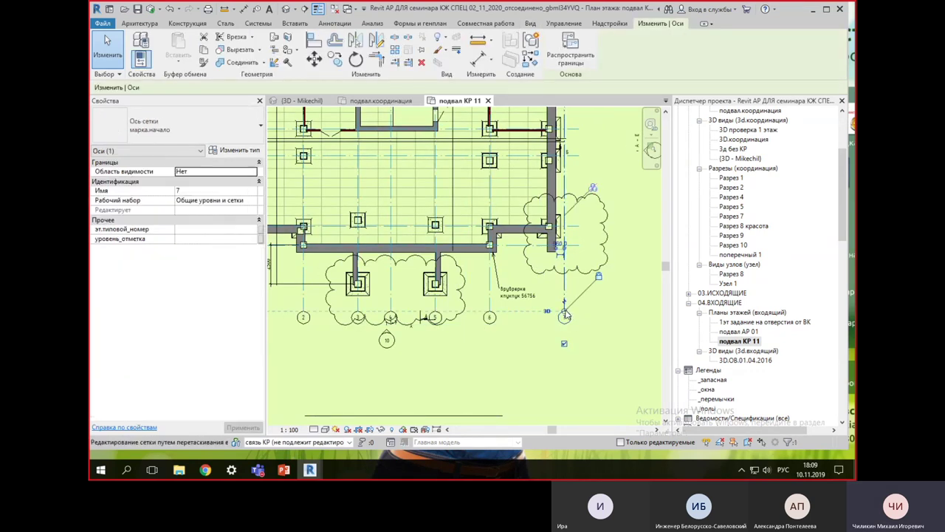
pyautogui.moveTo(564, 316); pyautogui.dragTo(564, 369)
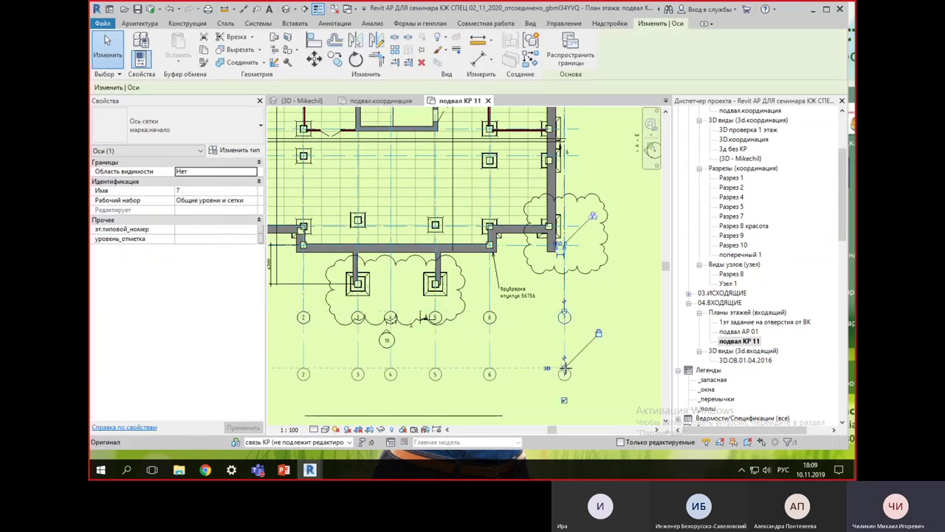
pyautogui.click(612, 377)
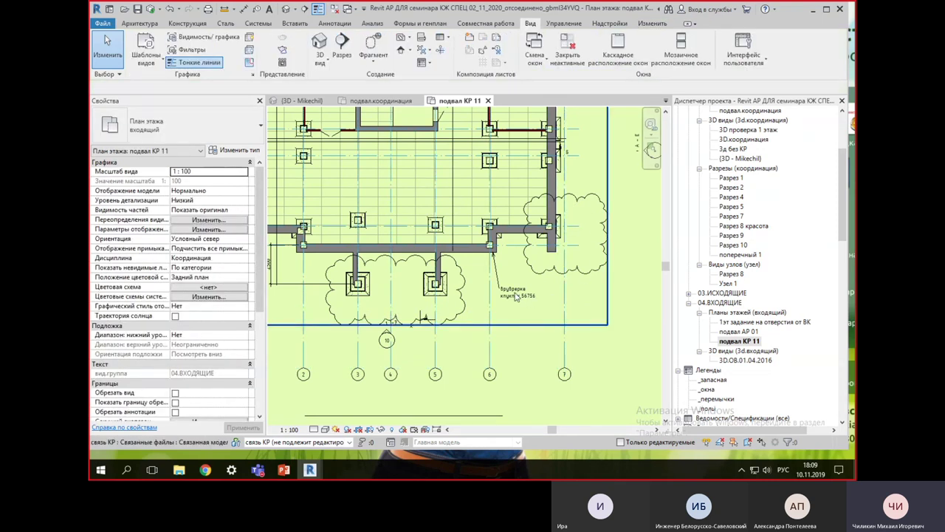
pyautogui.click(604, 253)
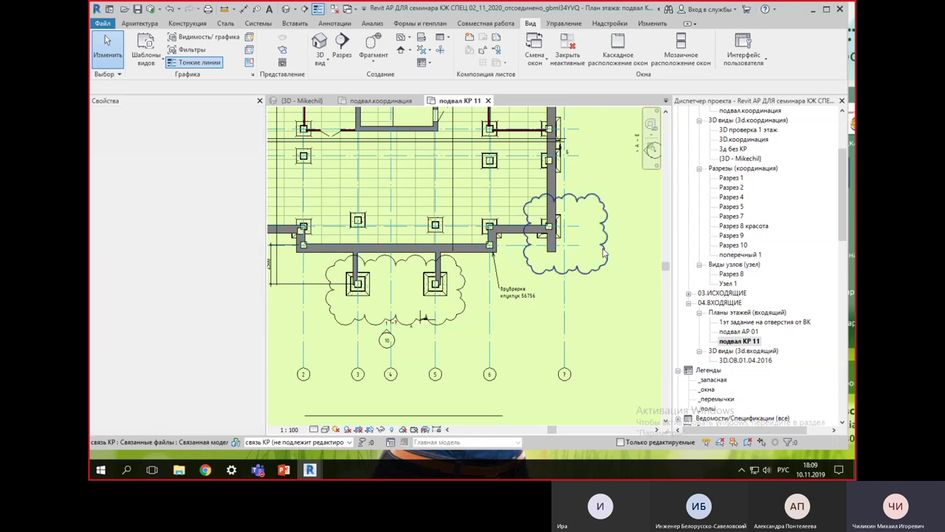
pyautogui.click(465, 305)
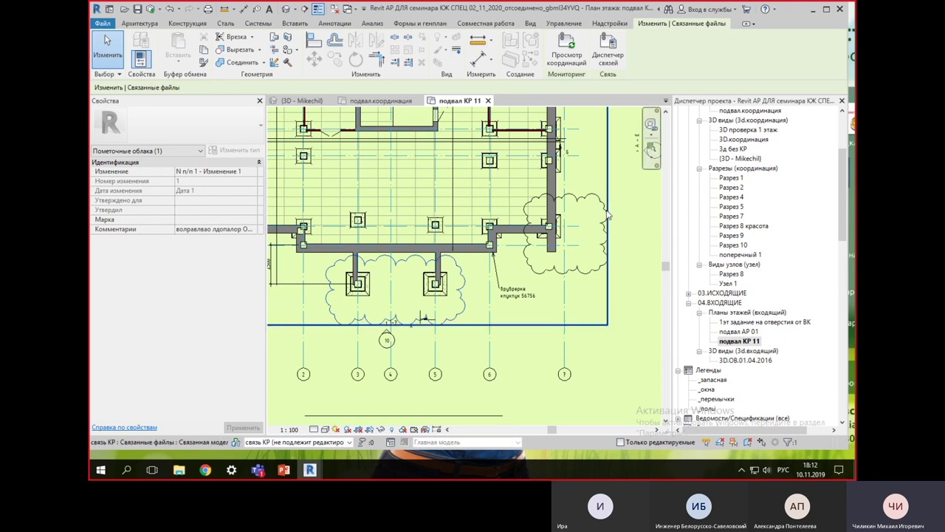
# Step: Switch to the подвал.координация view, then bring the Кр спец2 project window to the front
pyautogui.scroll(3, 750, 210)
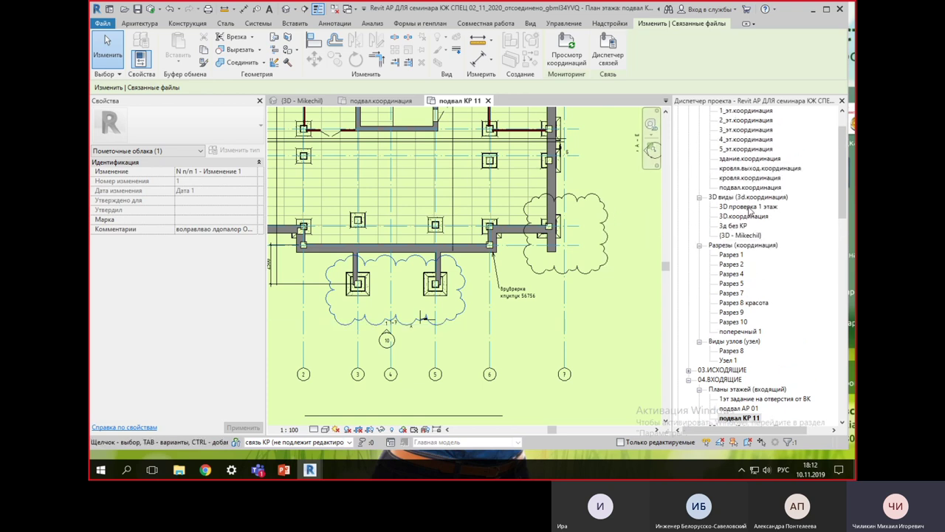
pyautogui.scroll(2, 750, 210)
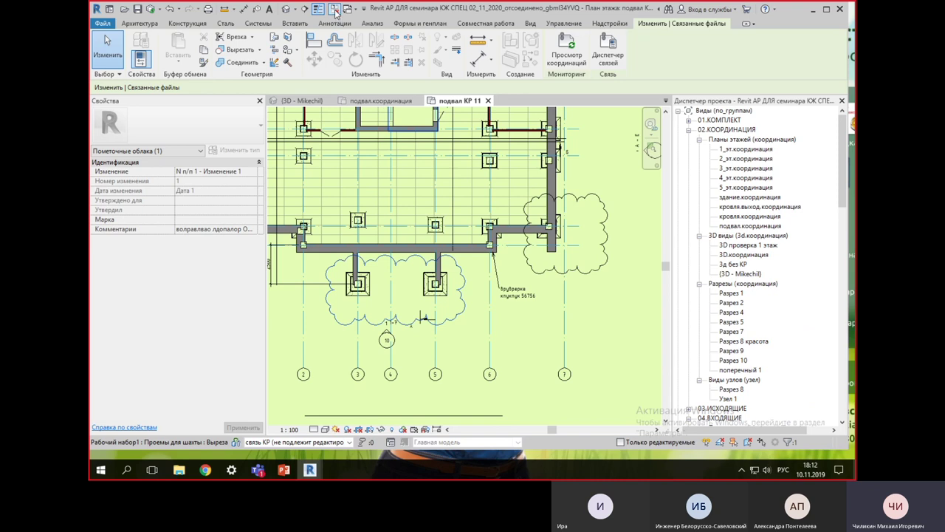
pyautogui.click(373, 102)
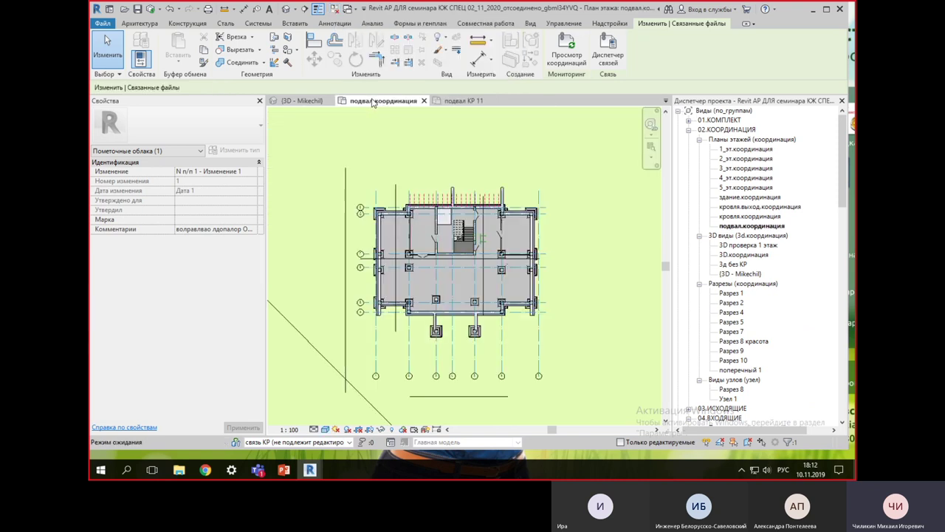
pyautogui.click(814, 8)
pyautogui.moveTo(309, 470)
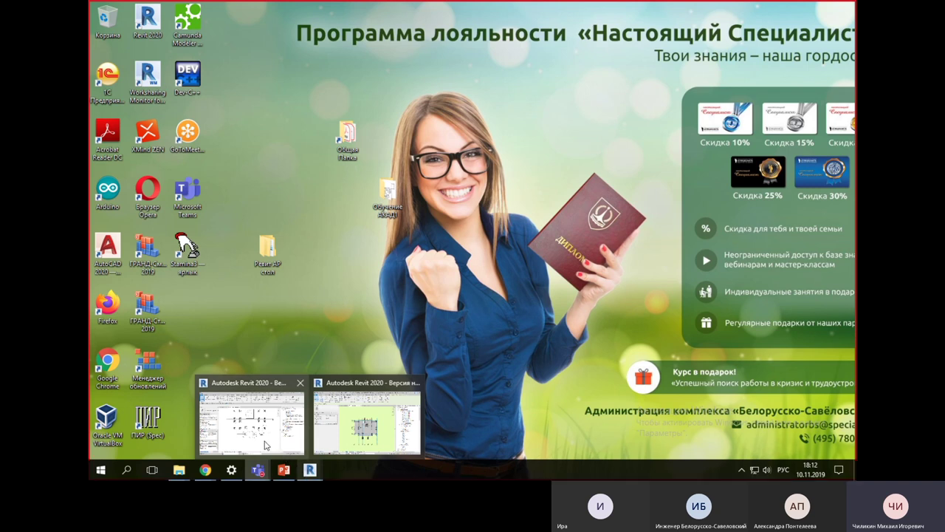
pyautogui.click(281, 417)
pyautogui.scroll(-2, 347, 376)
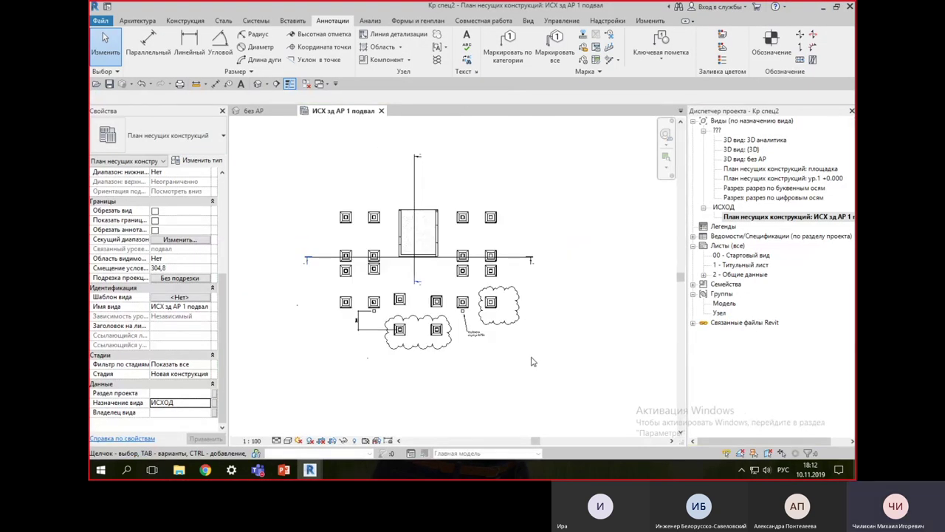
pyautogui.scroll(1, 513, 358)
pyautogui.moveTo(513, 357); pyautogui.dragTo(562, 356, button='middle')
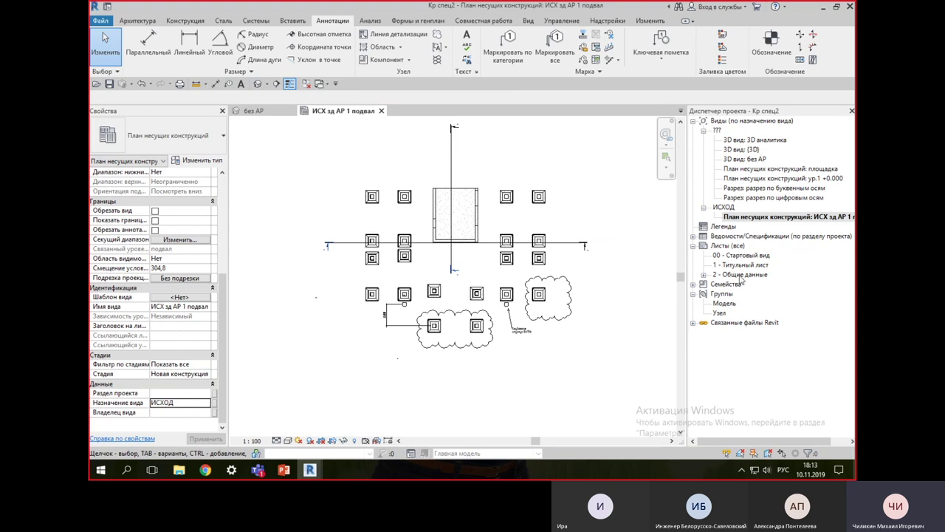
# Step: Expand and browse the Ведомости/Спецификации schedules, then show the Конструкция ribbon tab
pyautogui.click(693, 237)
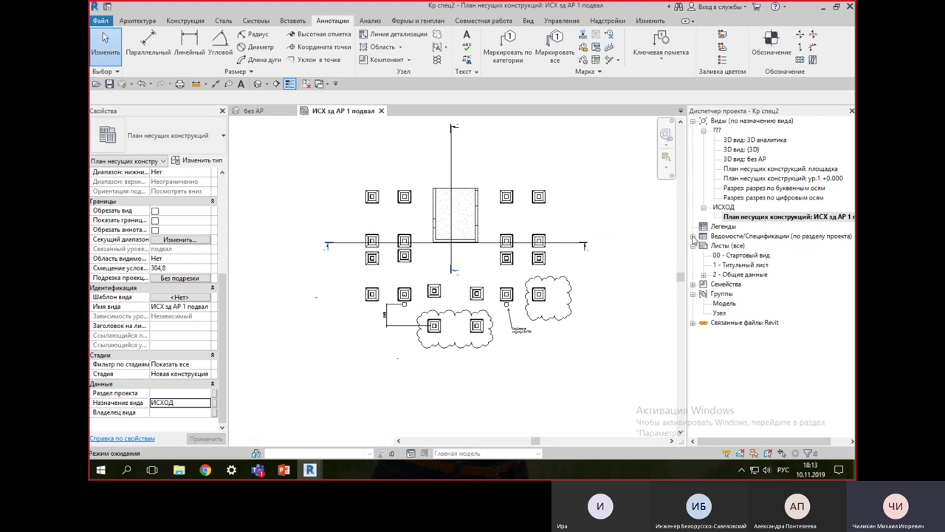
pyautogui.scroll(-3, 751, 272)
pyautogui.scroll(-3, 752, 275)
pyautogui.scroll(-2, 752, 278)
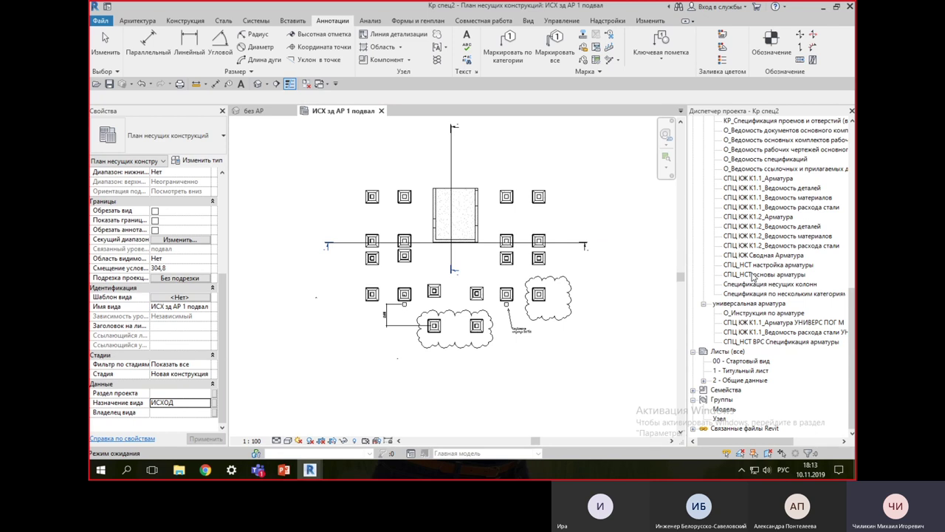
pyautogui.scroll(3, 754, 277)
pyautogui.scroll(1, 758, 278)
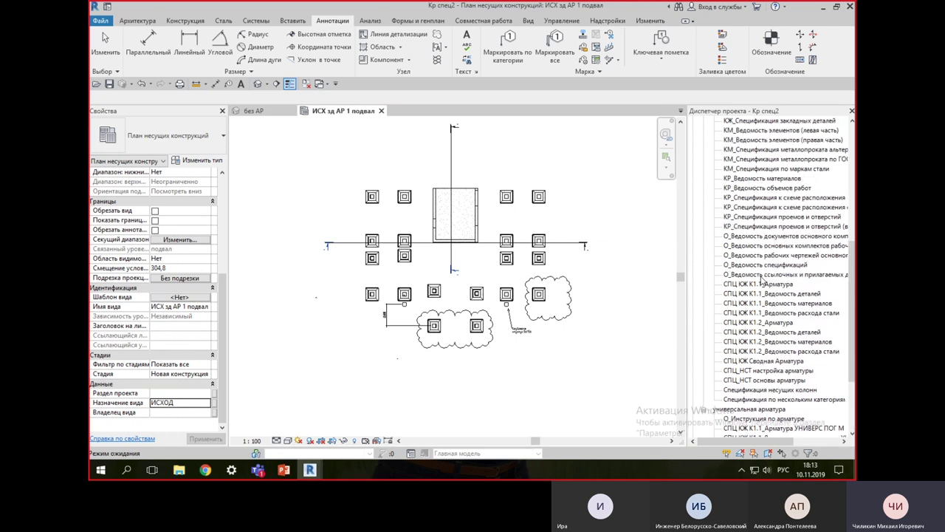
pyautogui.scroll(-3, 761, 279)
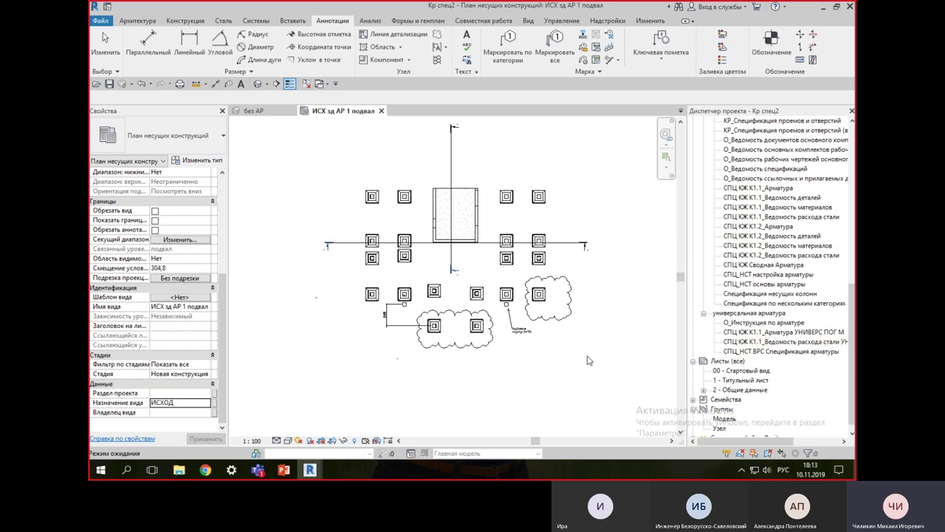
pyautogui.click(185, 21)
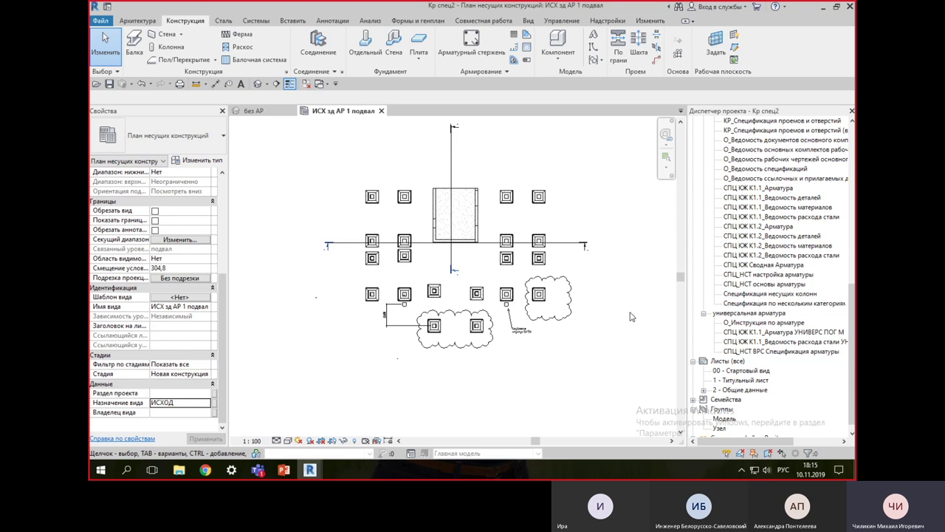
# Step: Open Revit Help in Google Chrome and search it for 'мониторинг'
pyautogui.click(775, 7)
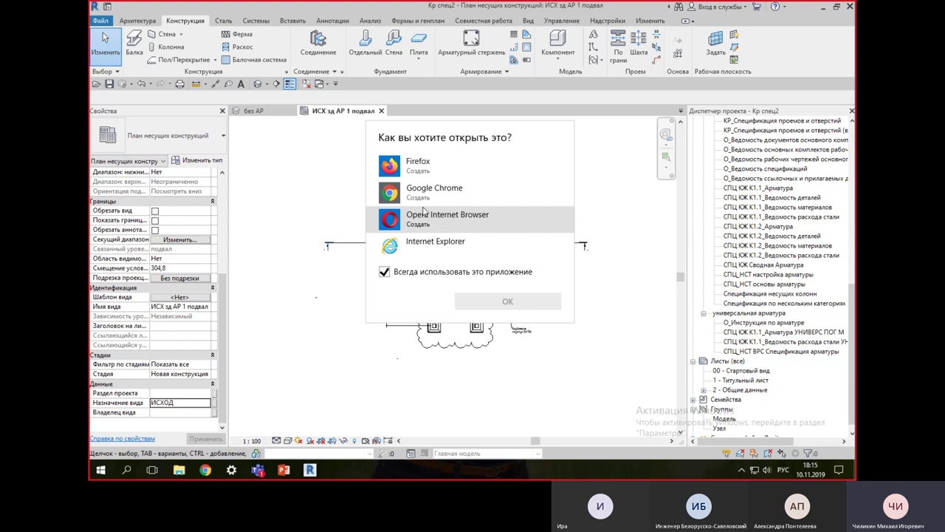
pyautogui.click(398, 193)
pyautogui.click(507, 301)
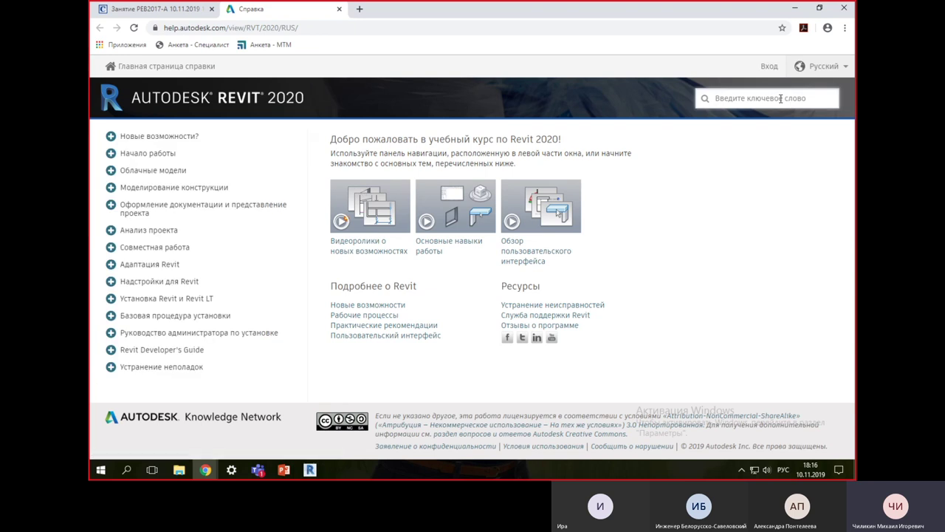
pyautogui.write('мониторинг')
pyautogui.press('Return')
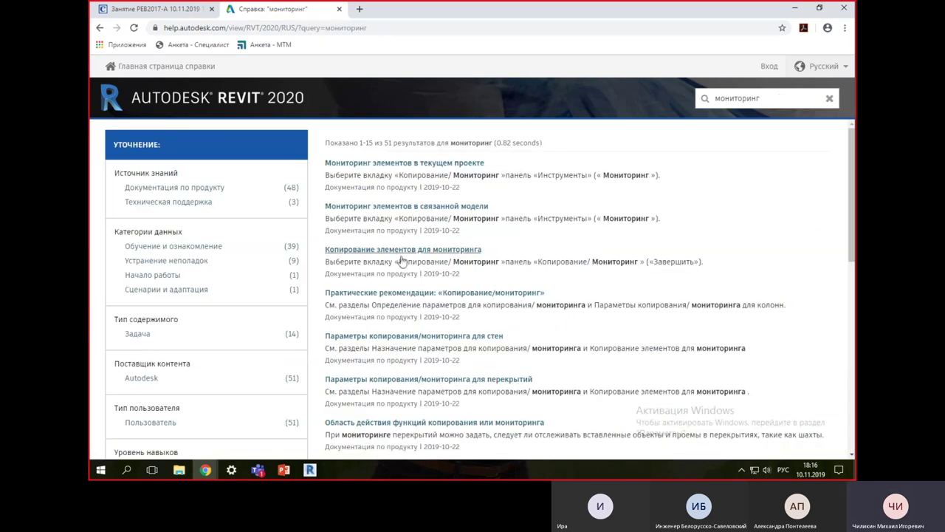
pyautogui.click(360, 9)
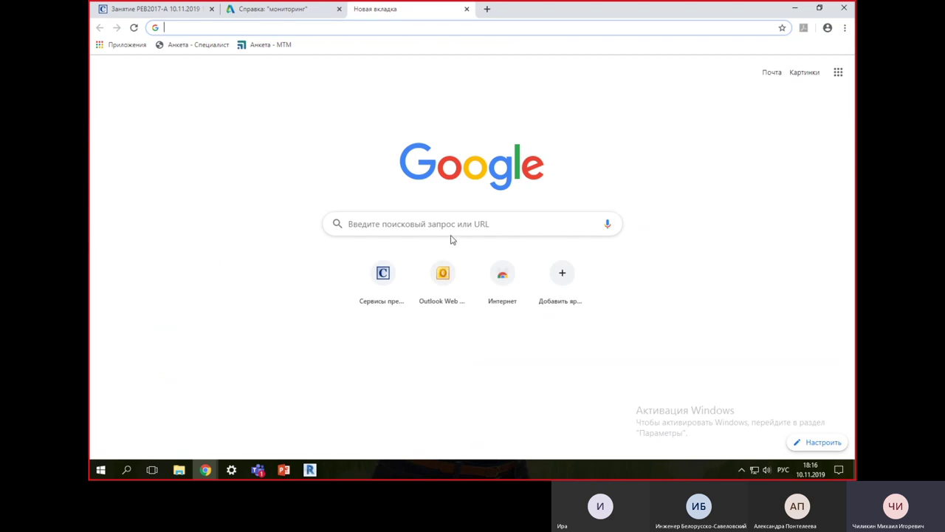
# Step: Go to yandex.ru in the new tab, switching the keyboard to English
pyautogui.write('нф')
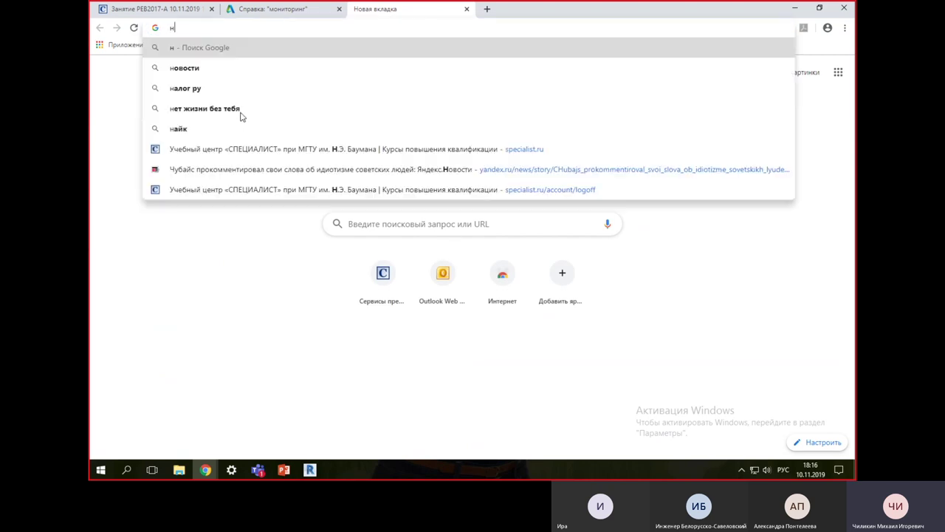
pyautogui.press('BackSpace')
pyautogui.press('BackSpace')
pyautogui.hotkey('alt', 'shift')
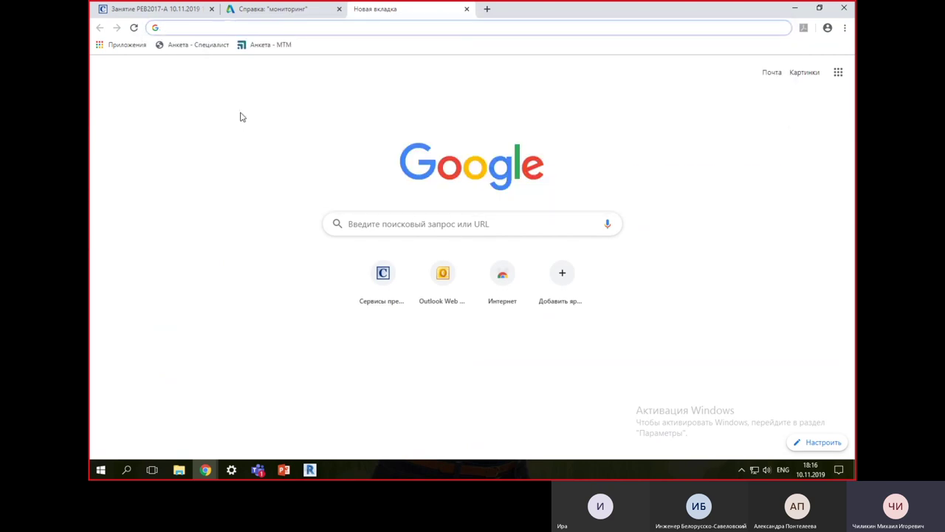
pyautogui.write('yandex')
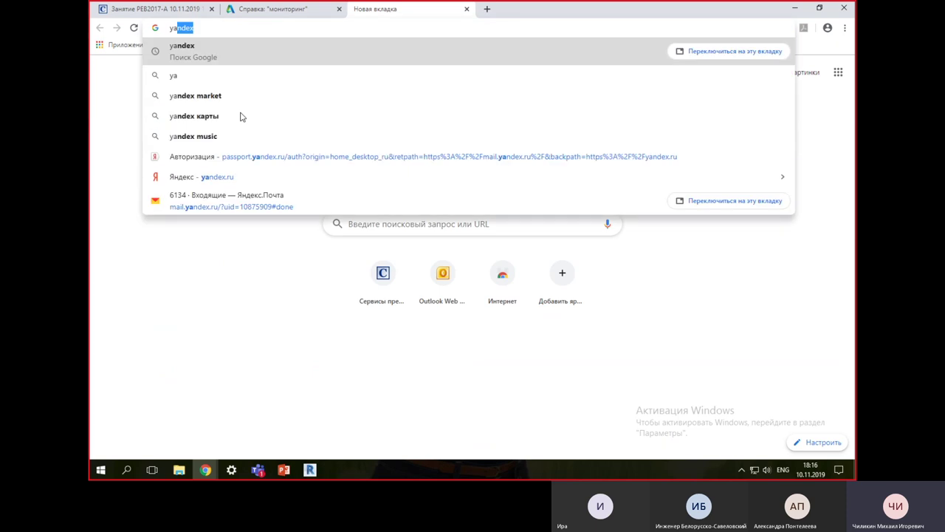
pyautogui.press('Down')
pyautogui.press('Down')
pyautogui.press('Down')
pyautogui.press('Down')
pyautogui.press('Down')
pyautogui.press('Return')
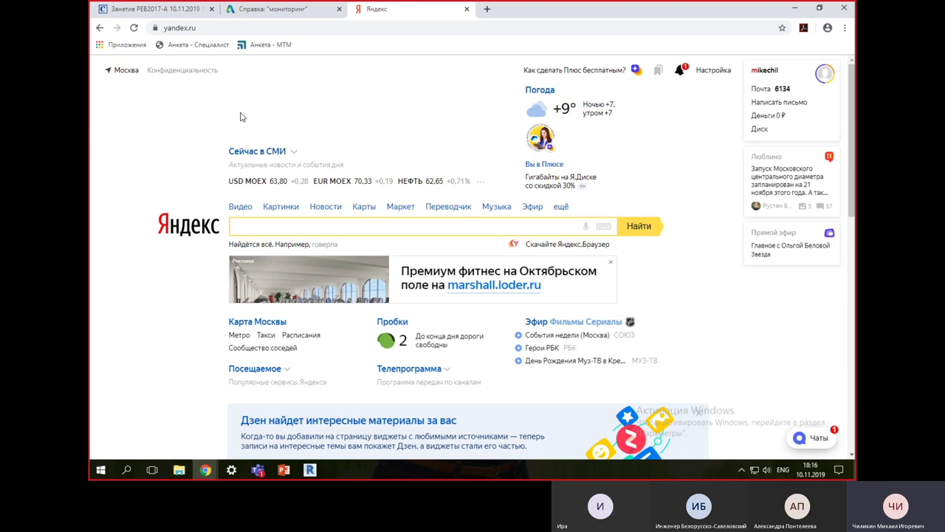
# Step: Search Yandex for 'форум автодеск ревит'
pyautogui.click(265, 226)
pyautogui.write('ajhev')
pyautogui.press('Down')
pyautogui.press('Down')
pyautogui.press('Down')
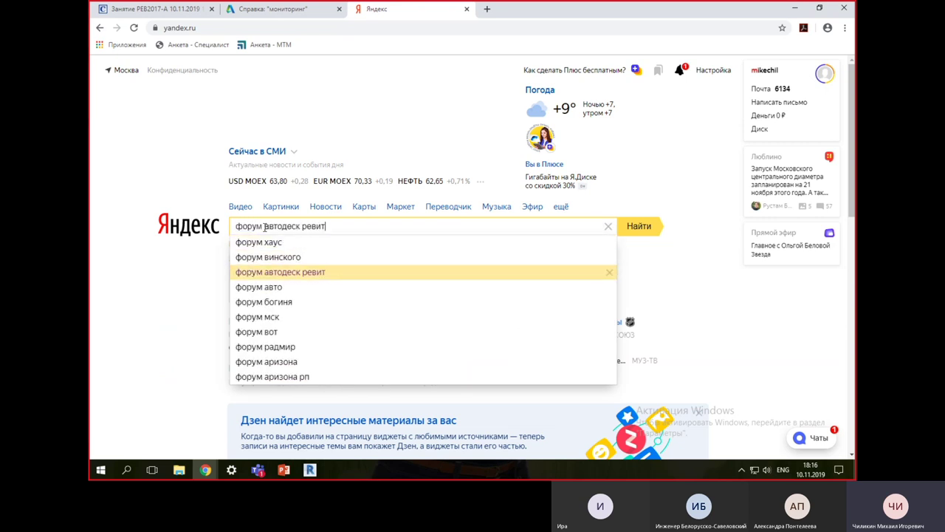
pyautogui.press('Return')
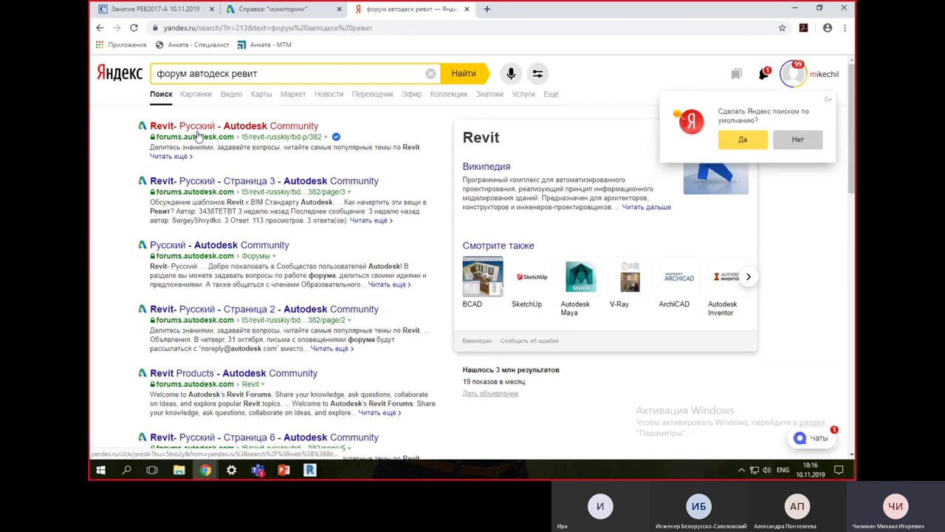
# Step: Open the Revit- Русский board and scroll through its pinned and recent topics
pyautogui.click(197, 135)
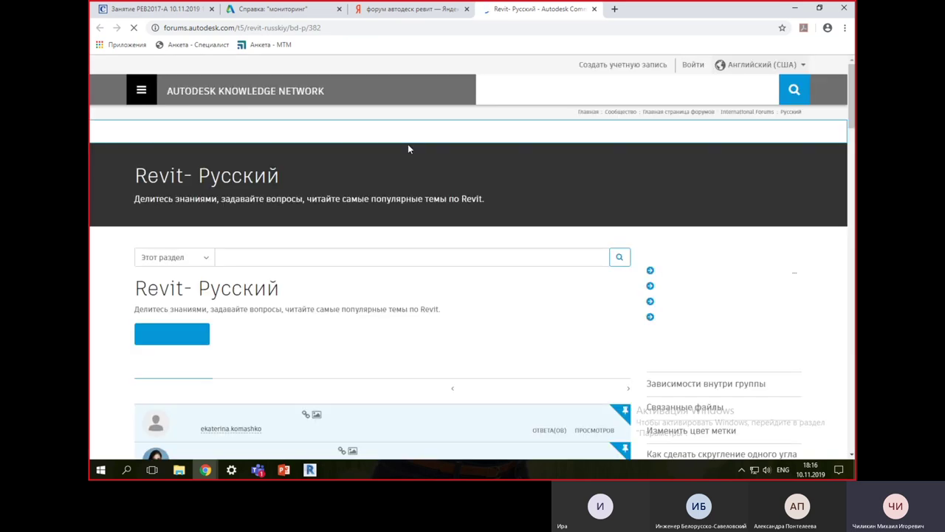
pyautogui.scroll(-3, 388, 208)
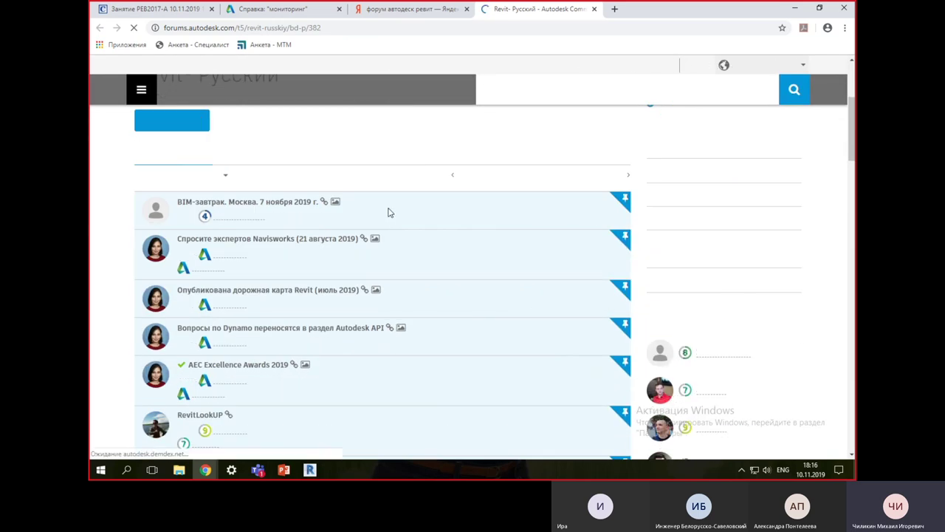
pyautogui.scroll(-5, 387, 211)
pyautogui.scroll(-3, 355, 216)
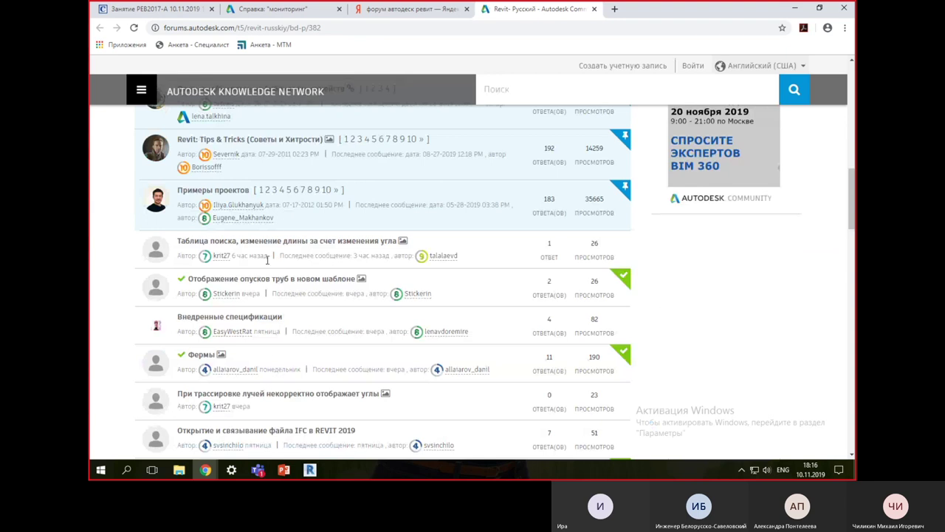
pyautogui.scroll(-2, 268, 263)
pyautogui.scroll(6, 288, 287)
pyautogui.scroll(3, 288, 288)
pyautogui.scroll(-4, 288, 288)
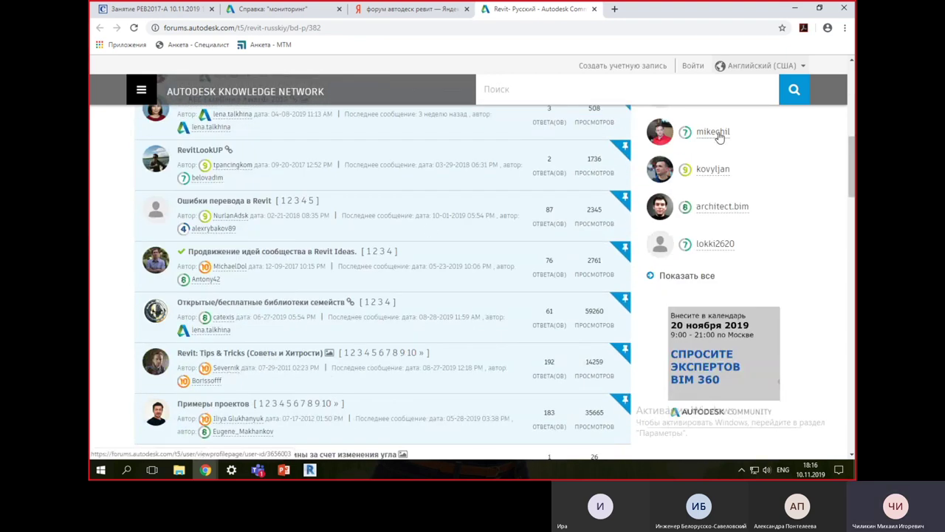
pyautogui.scroll(-3, 433, 263)
pyautogui.scroll(-2, 464, 327)
pyautogui.scroll(6, 428, 318)
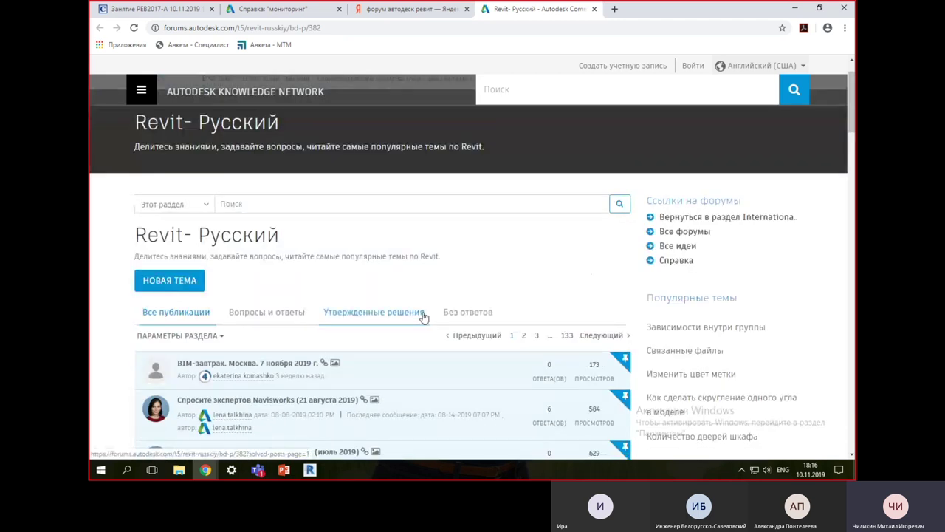
pyautogui.click(274, 202)
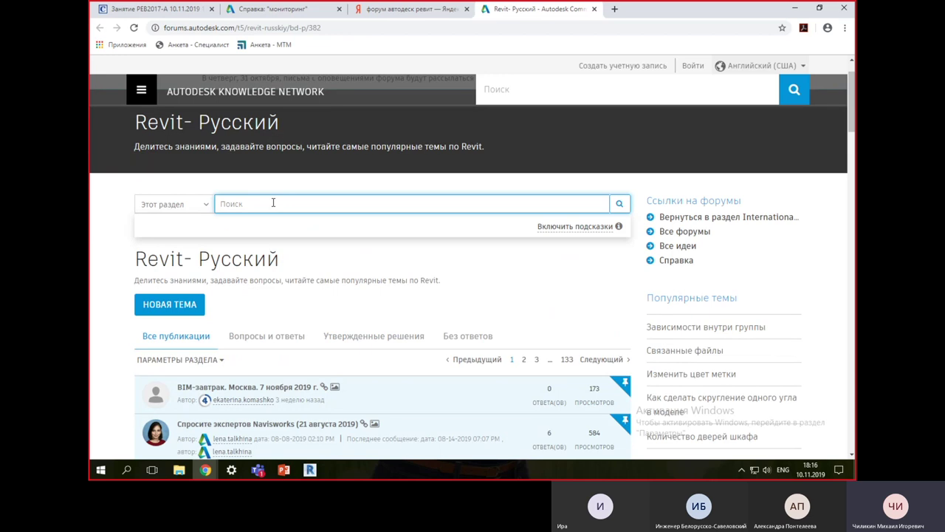
# Step: Search the board for 'совместная' in Russian layout and open 'Совместная работа связанными файлами.'
pyautogui.write('vjybnjhbyu')
pyautogui.press('BackSpace')
pyautogui.press('BackSpace')
pyautogui.press('BackSpace')
pyautogui.press('BackSpace')
pyautogui.press('BackSpace')
pyautogui.hotkey('alt', 'shift')
pyautogui.write('св')
pyautogui.press('BackSpace')
pyautogui.write('овместна')
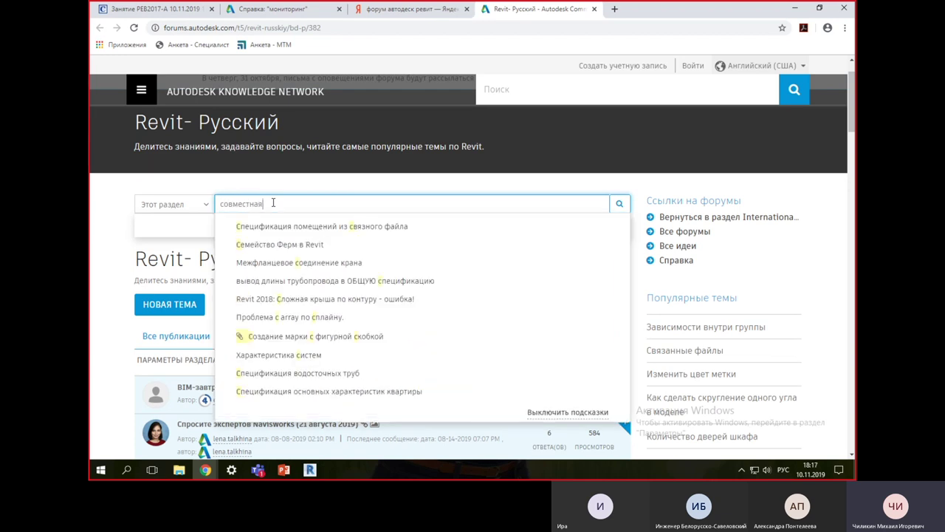
pyautogui.write('я')
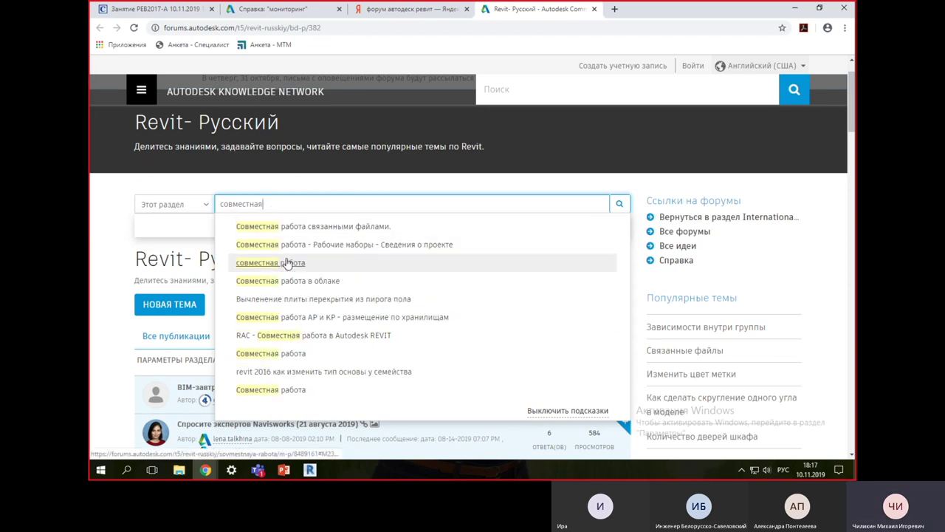
pyautogui.click(326, 227)
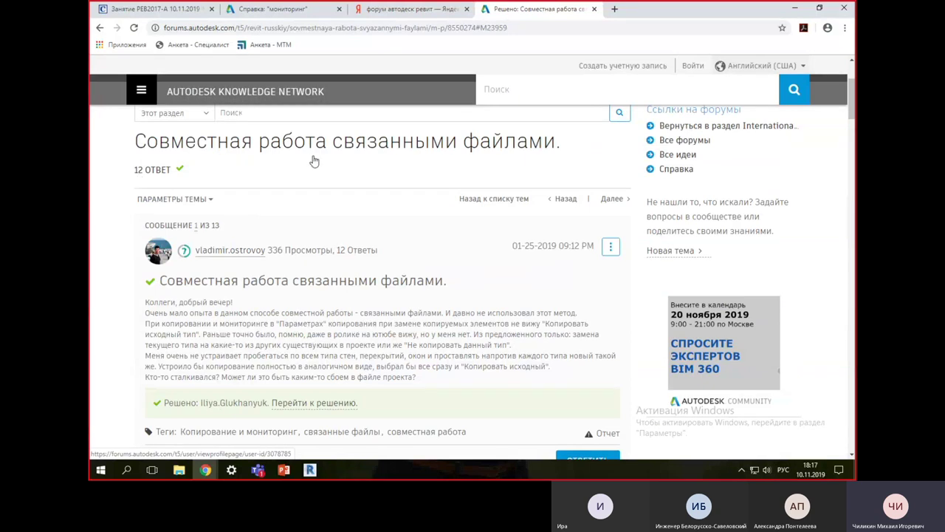
# Step: Dismiss the feedback popup and skim the thread's 12 replies
pyautogui.scroll(3, 314, 161)
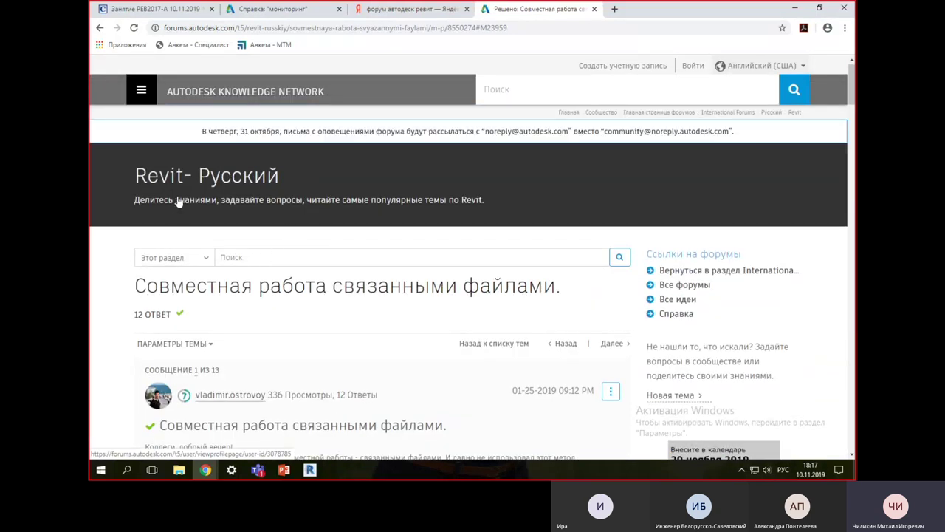
pyautogui.click(537, 183)
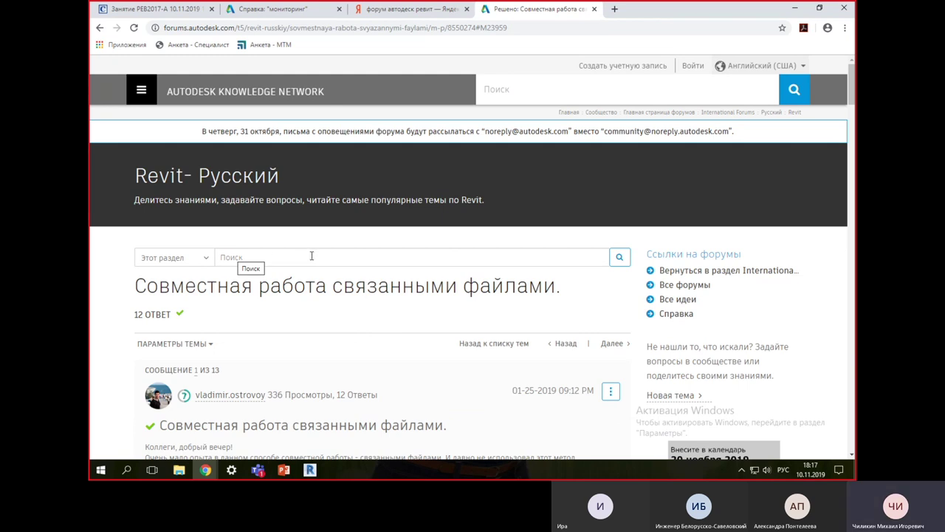
pyautogui.scroll(-10, 312, 257)
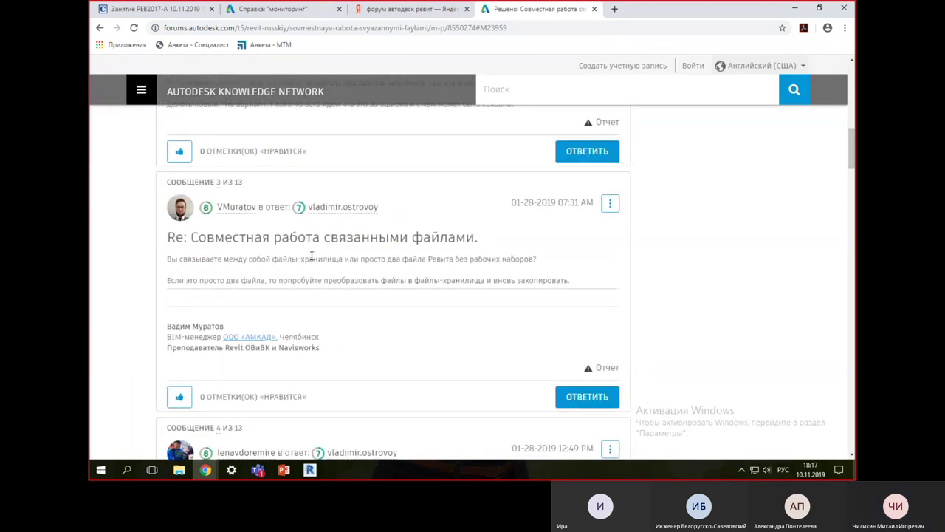
pyautogui.scroll(6, 311, 256)
pyautogui.scroll(4, 312, 256)
pyautogui.click(289, 257)
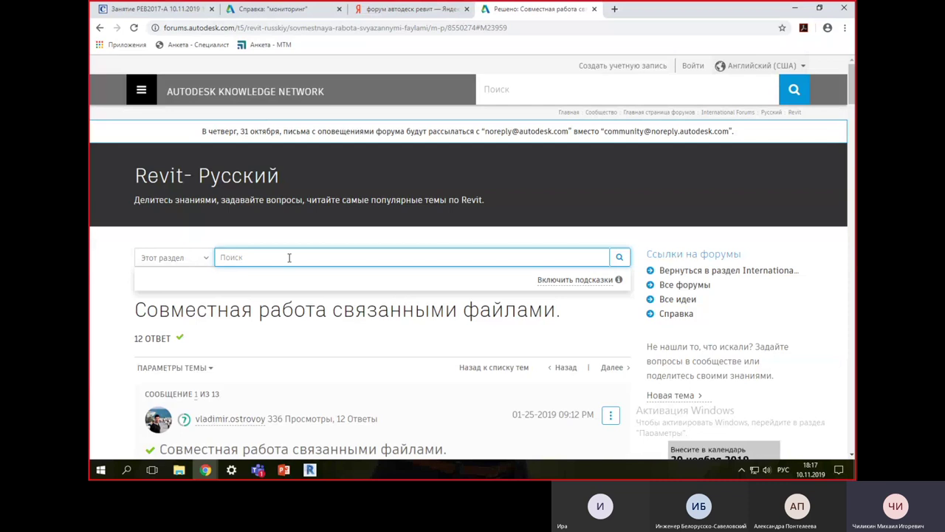
pyautogui.write('совм')
pyautogui.press('BackSpace')
pyautogui.press('BackSpace')
pyautogui.press('BackSpace')
pyautogui.press('BackSpace')
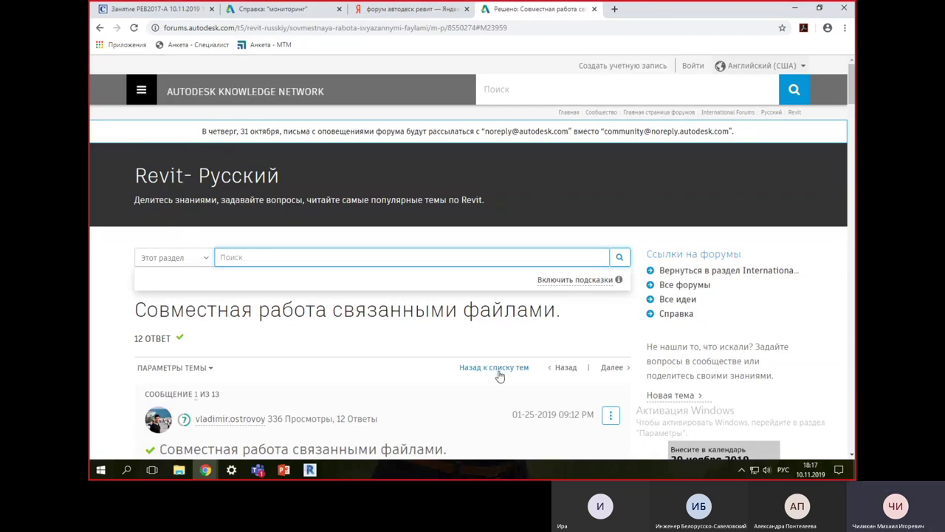
# Step: Return to the topic list, search 'совместная работа', and browse the 58 results
pyautogui.click(495, 369)
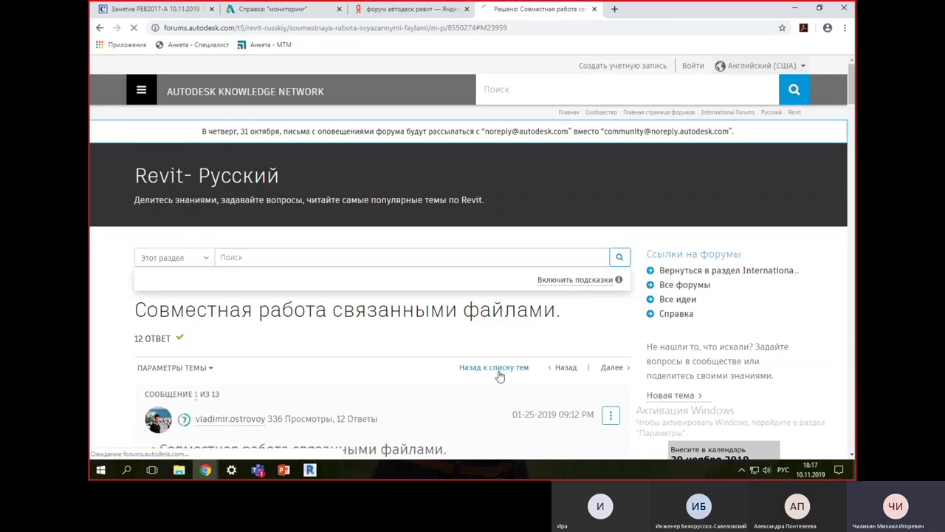
pyautogui.click(296, 256)
pyautogui.write('сов')
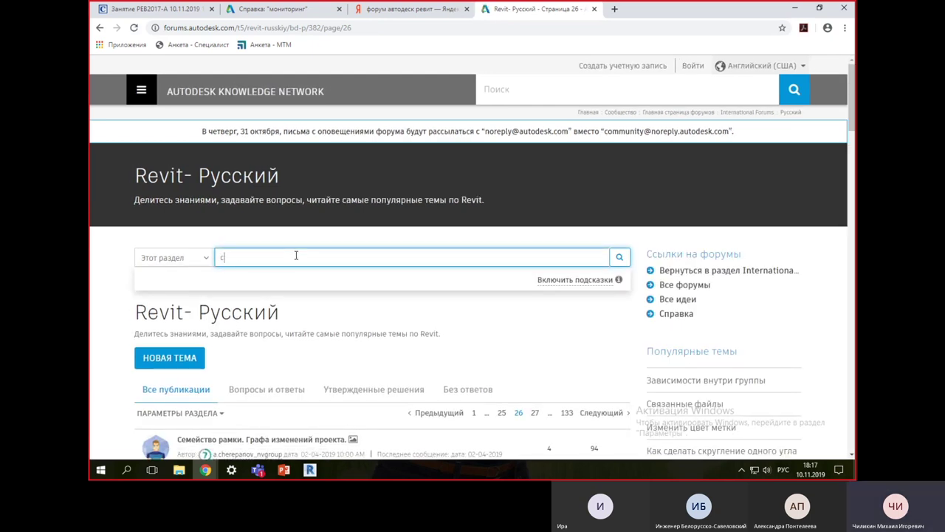
pyautogui.write('местная')
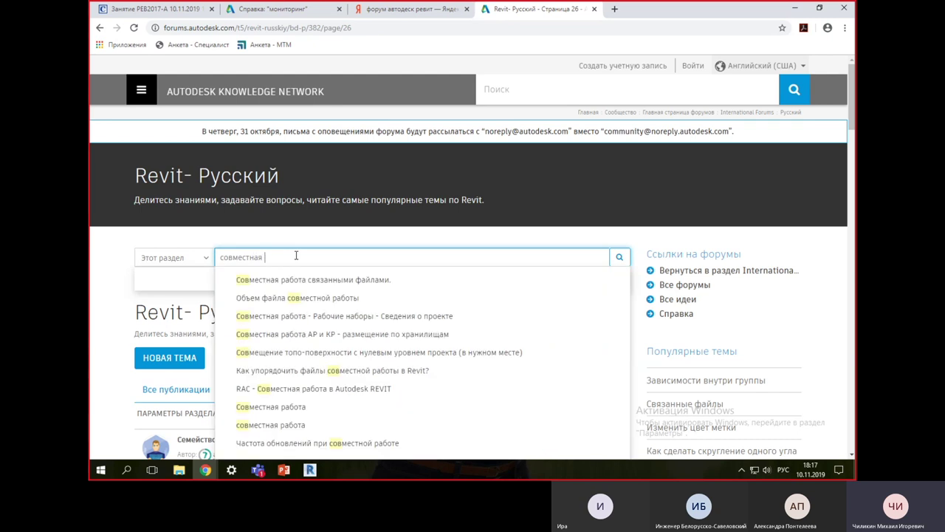
pyautogui.write(' работа')
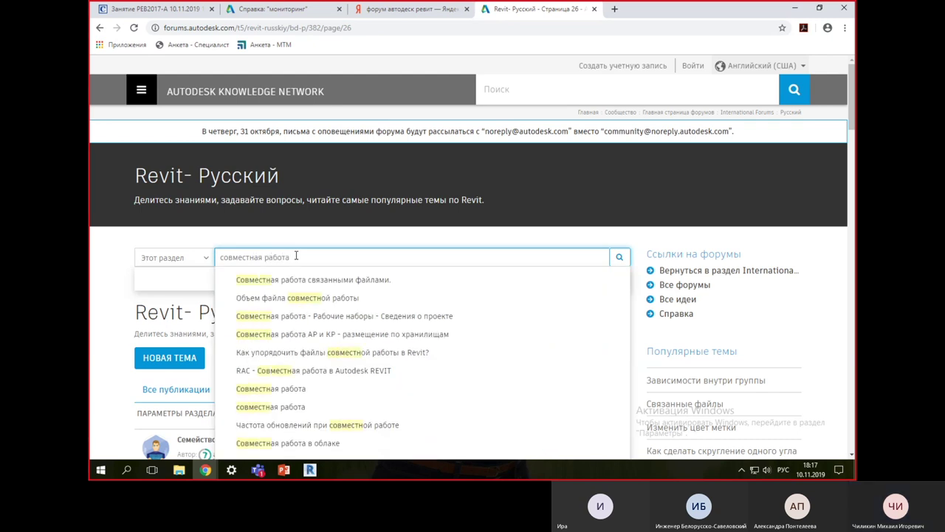
pyautogui.press('Return')
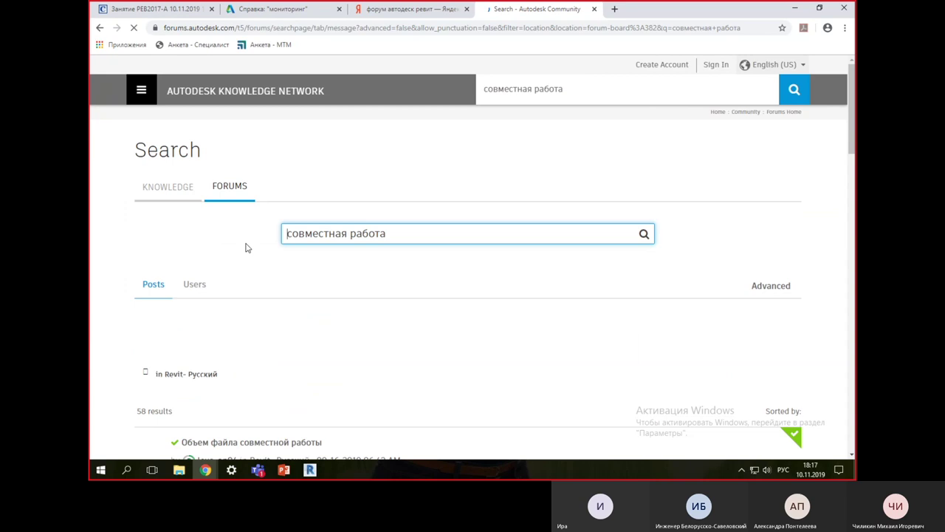
pyautogui.scroll(-2, 116, 237)
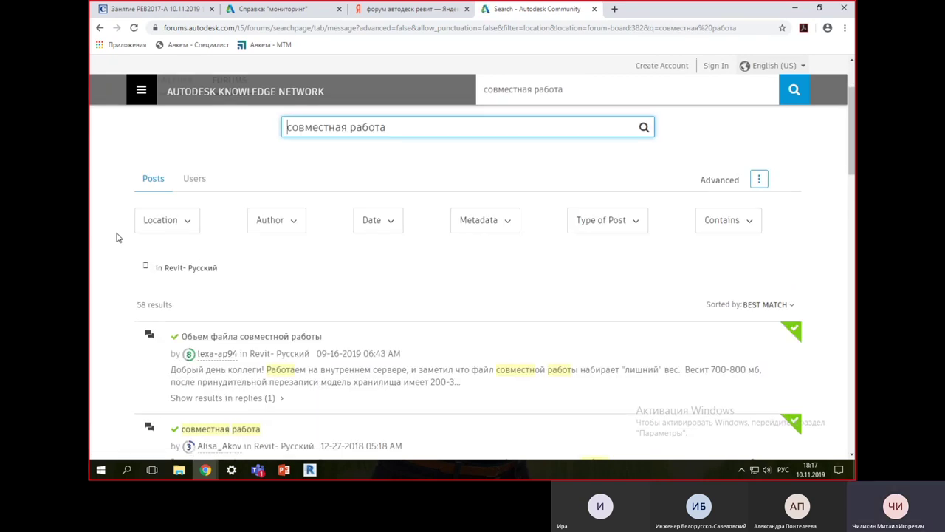
pyautogui.scroll(-2, 116, 237)
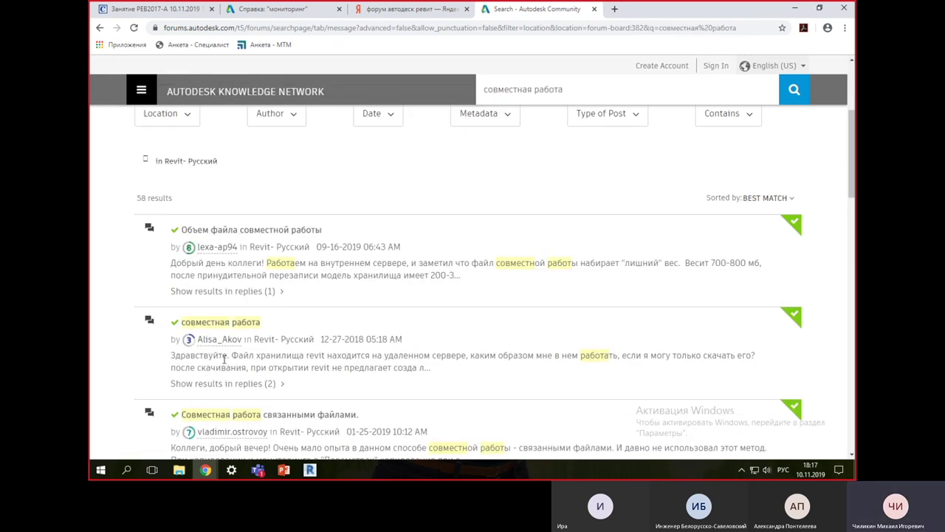
pyautogui.scroll(-2, 265, 265)
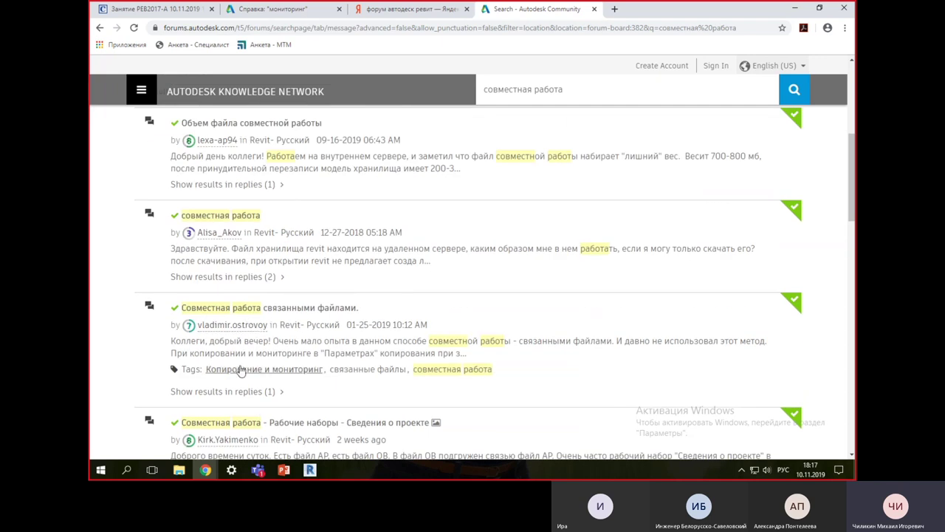
pyautogui.scroll(6, 344, 358)
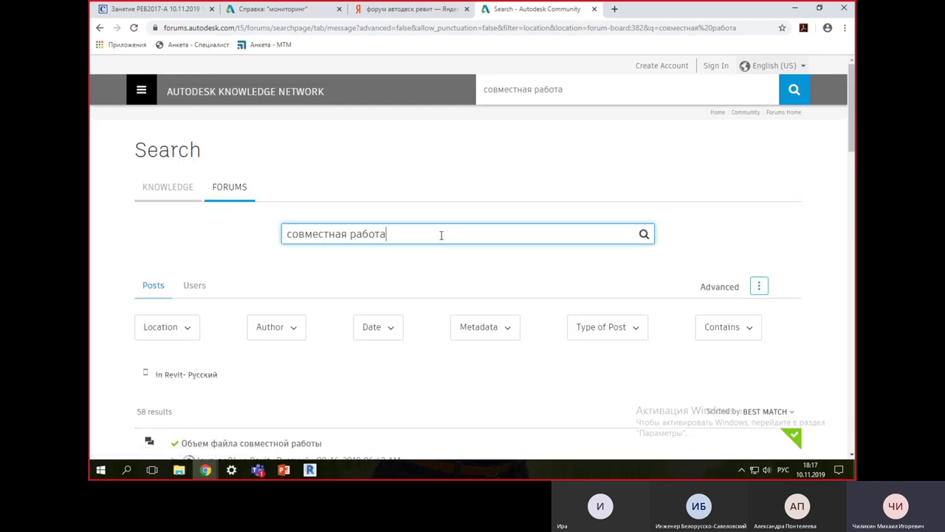
# Step: Refine the query to 'совместная работа КР', review results, then return to the Yandex tab
pyautogui.write(' КР')
pyautogui.press('Return')
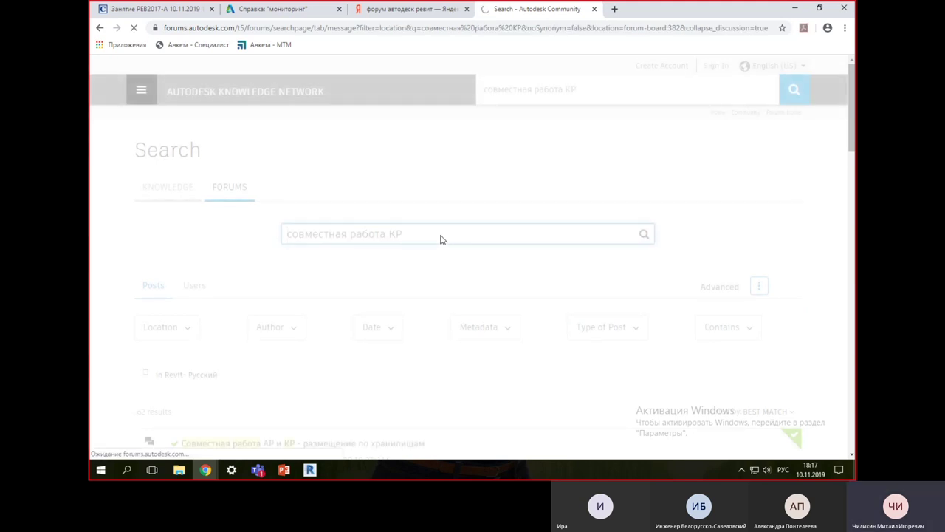
pyautogui.scroll(-7, 113, 227)
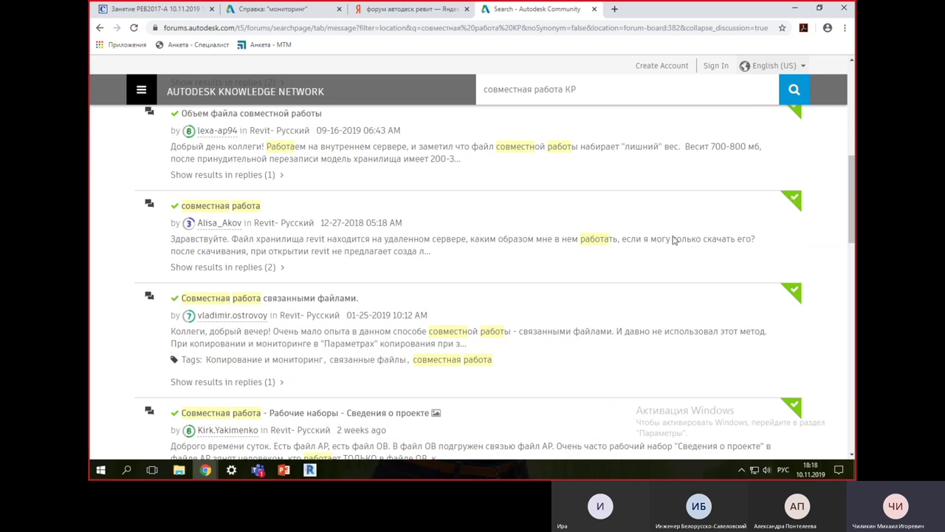
pyautogui.scroll(-3, 672, 241)
pyautogui.scroll(-3, 452, 251)
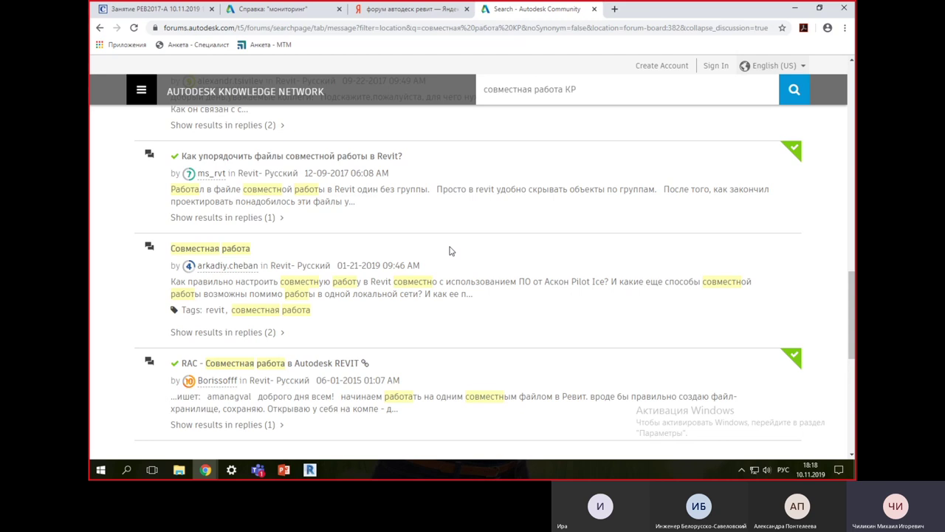
pyautogui.click(411, 10)
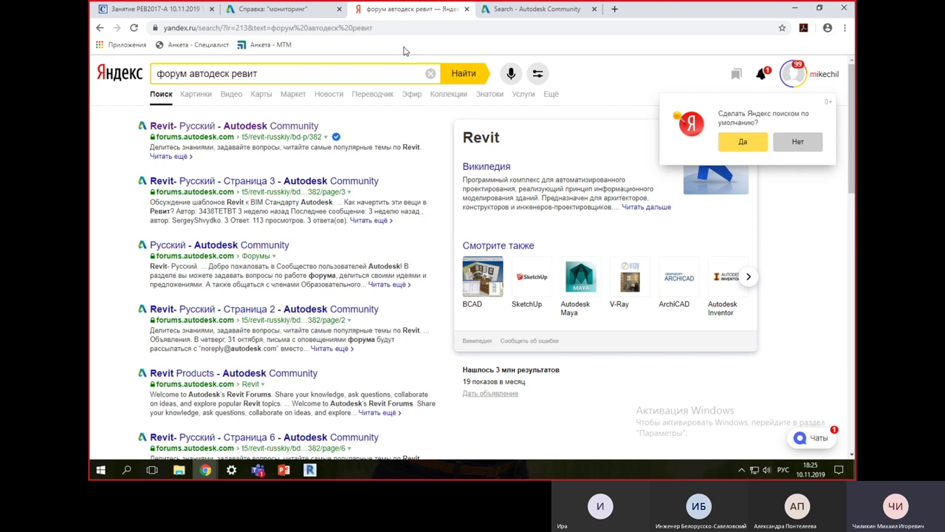
# Step: Minimize Chrome to bring back the Revit plan ИСХ зд АР 1 подвал
pyautogui.click(795, 9)
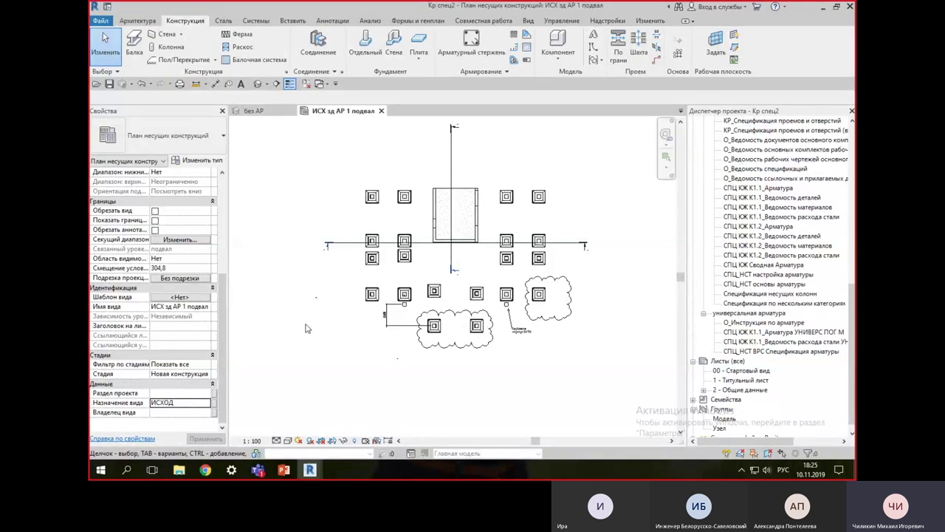